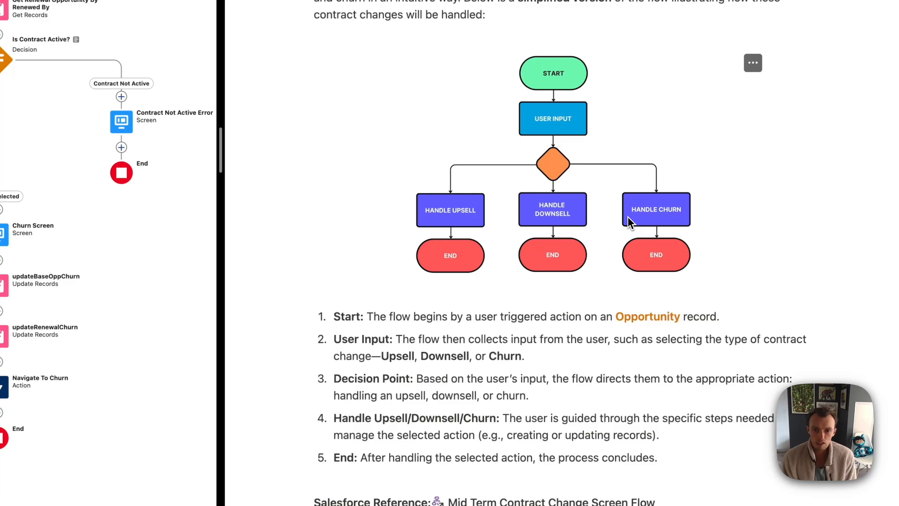
Open the Mid Term Contract Change screen flow from Notion, then switch to the FantaZscores - Renewal tab
scroll(628, 216, down, 5)
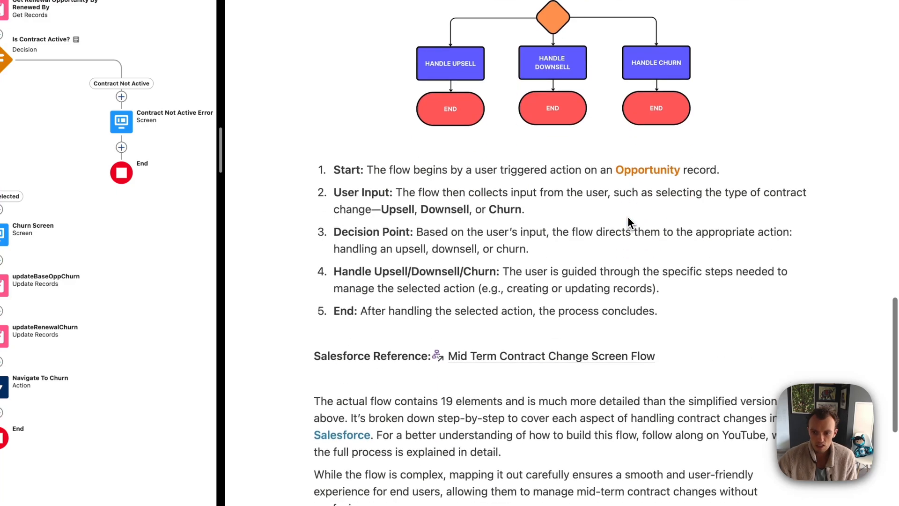
click(604, 354)
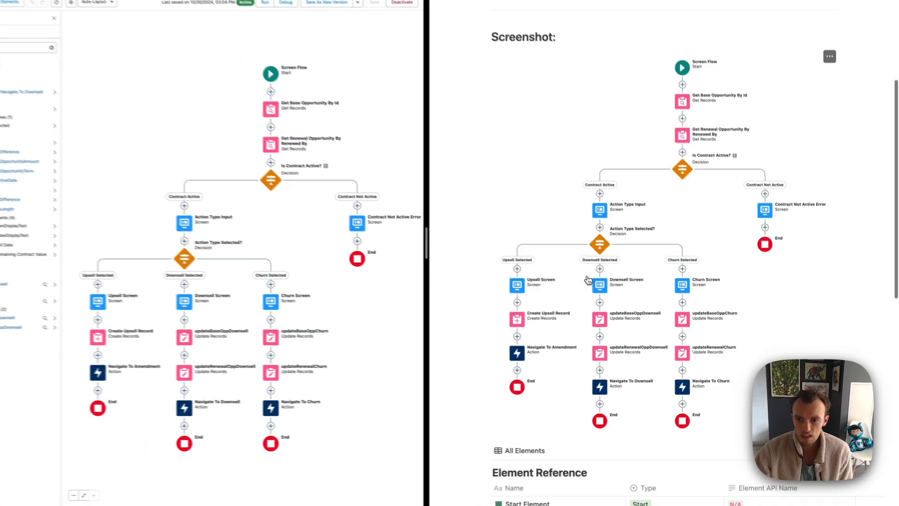
scroll(621, 325, down, 3)
scroll(621, 325, down, 7)
scroll(621, 328, up, 15)
scroll(620, 328, down, 4)
scroll(621, 325, up, 1)
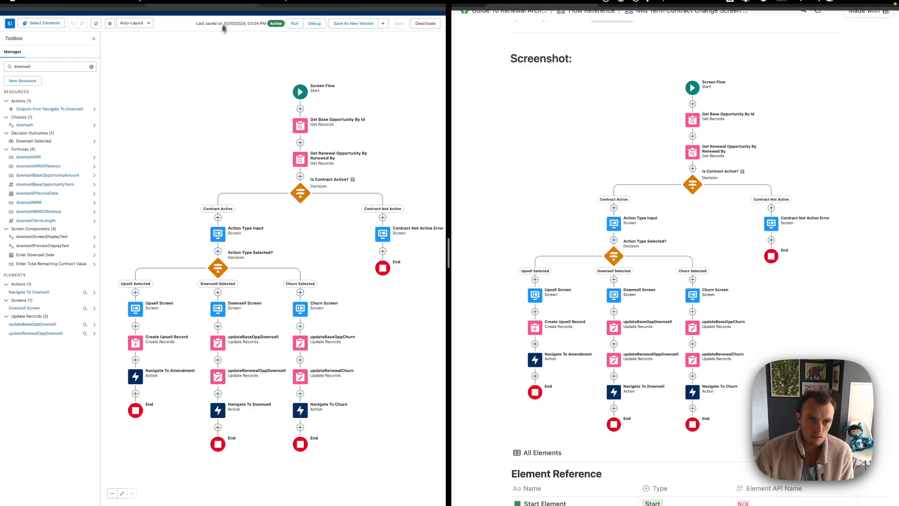
click(102, 22)
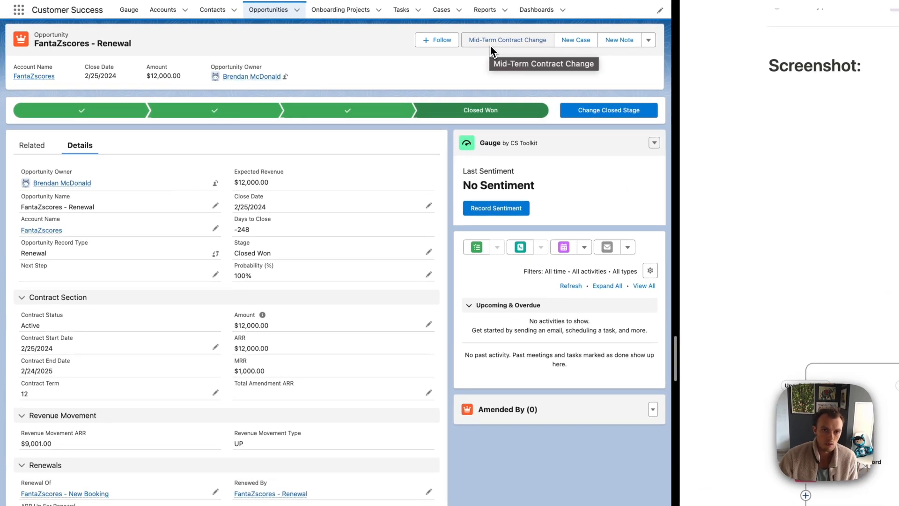
Submit an Upsell mid-term change dated Oct 30, 2024 with $3,000 additional contract value
click(526, 50)
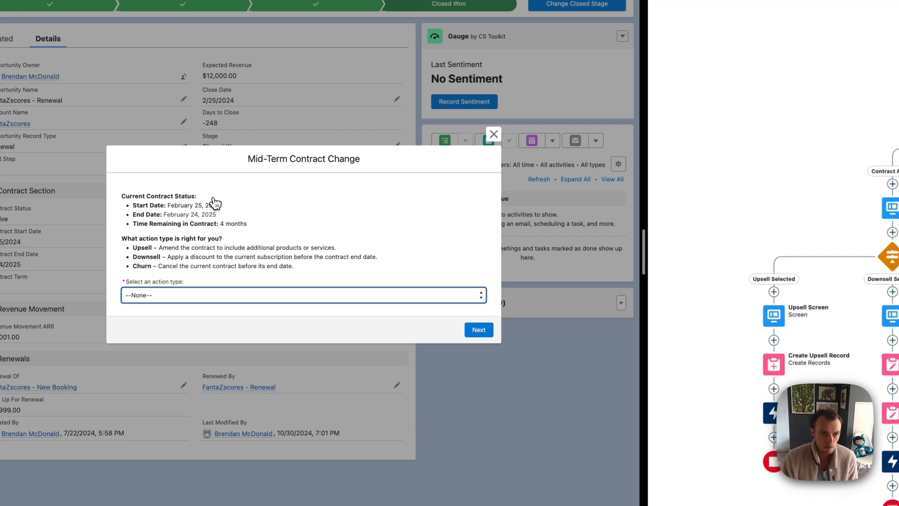
click(196, 293)
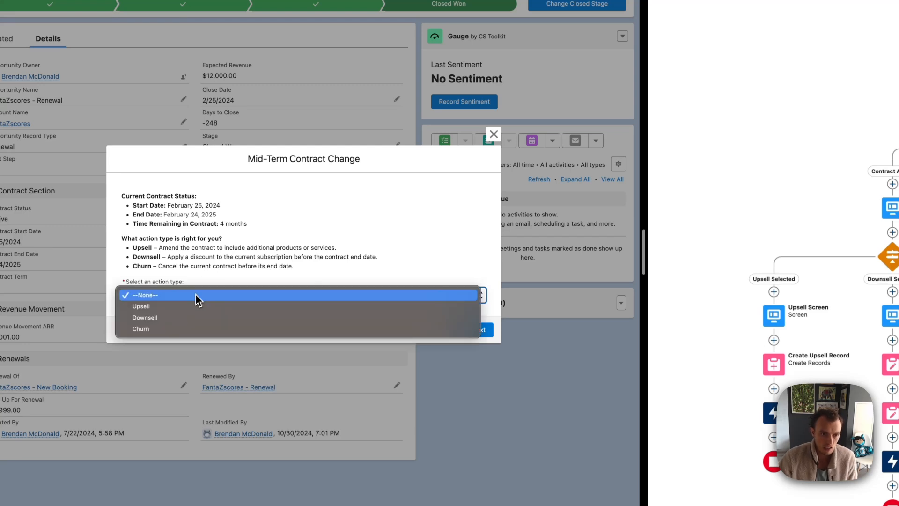
click(174, 306)
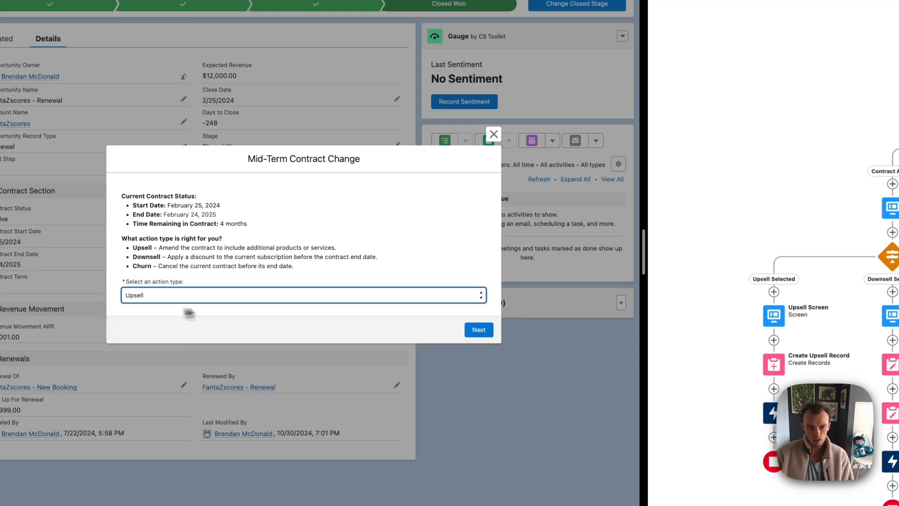
click(485, 331)
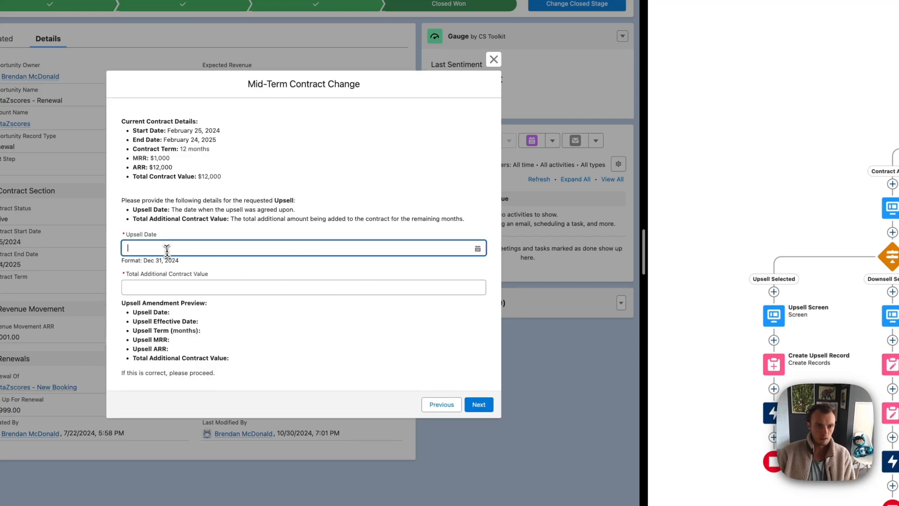
click(171, 252)
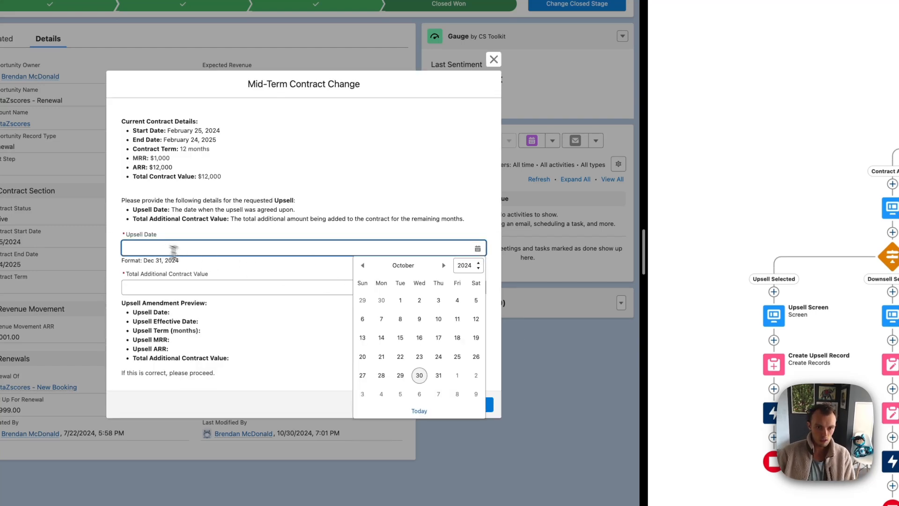
click(419, 377)
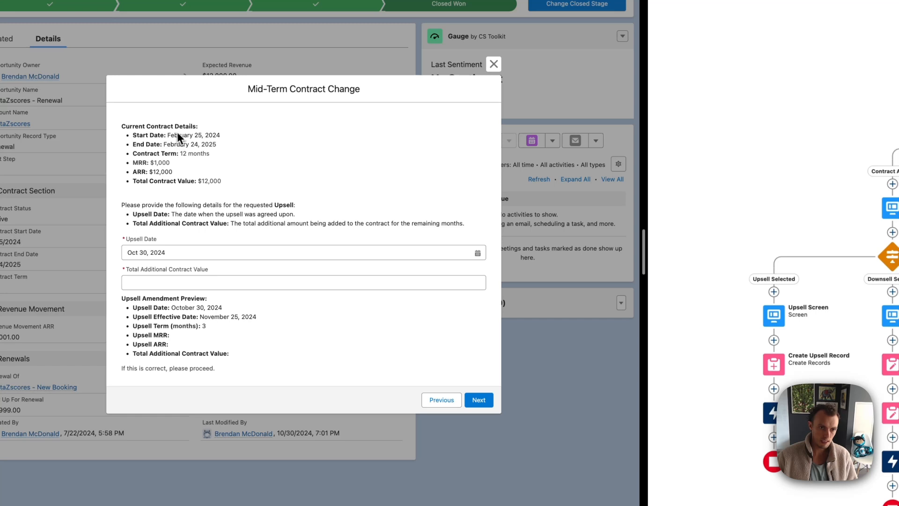
click(187, 282)
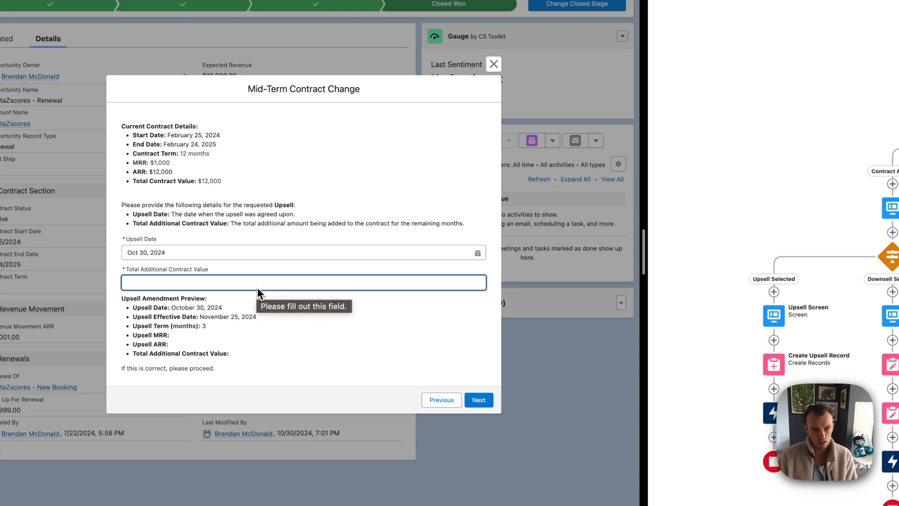
text(3000)
click(298, 307)
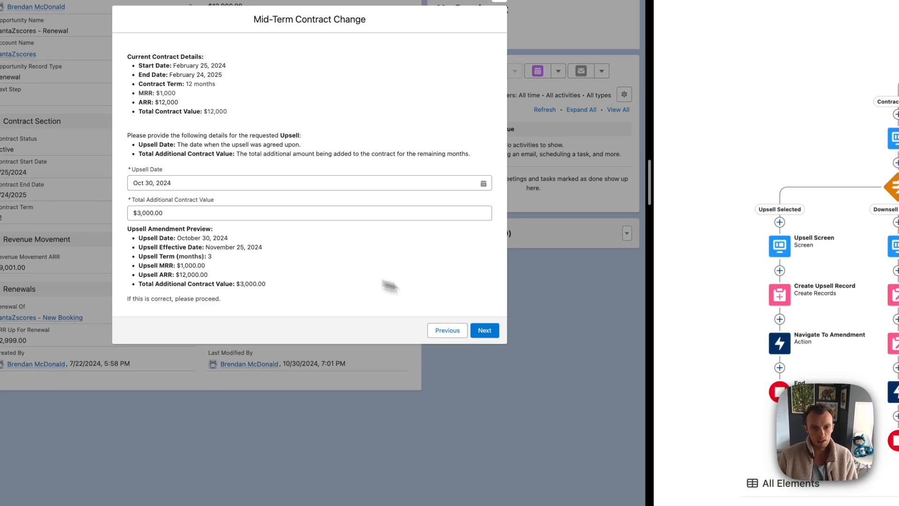
click(485, 330)
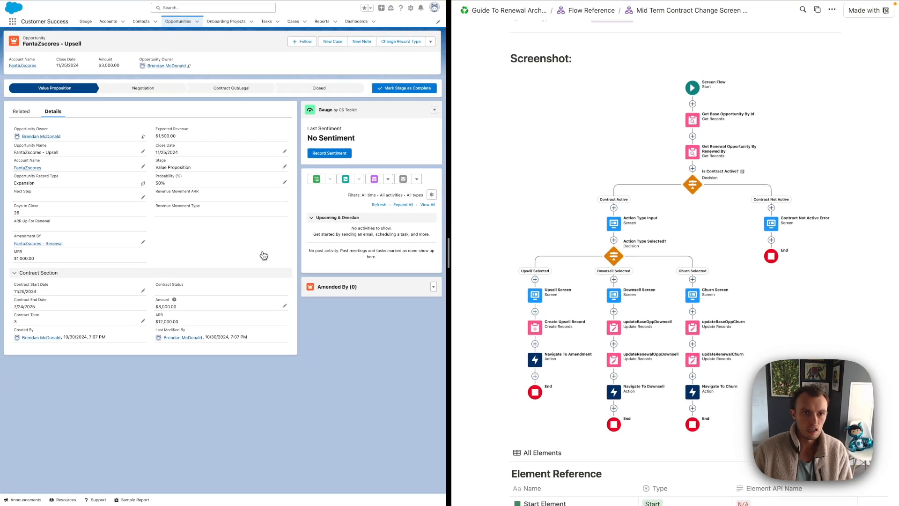
Open the FantaZscores - Upsell opportunity and save its stage as Closed Won
click(39, 243)
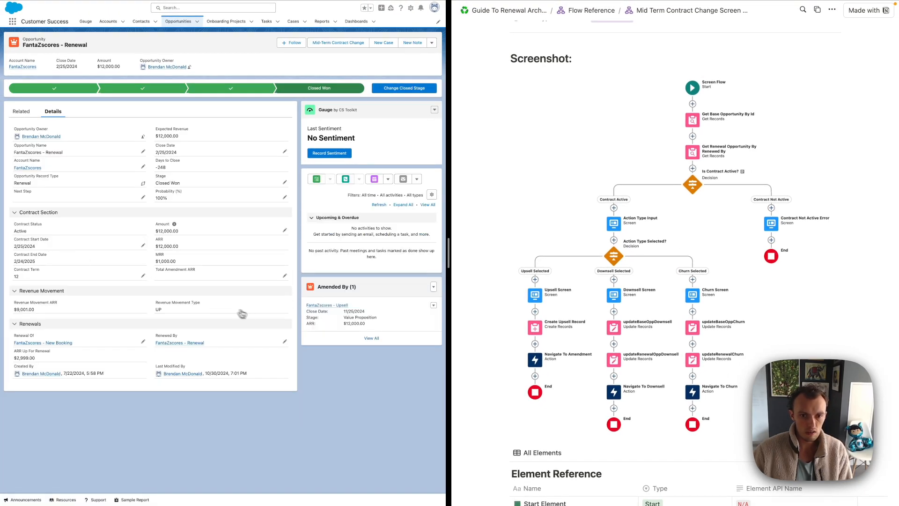
mouse_move(342, 307)
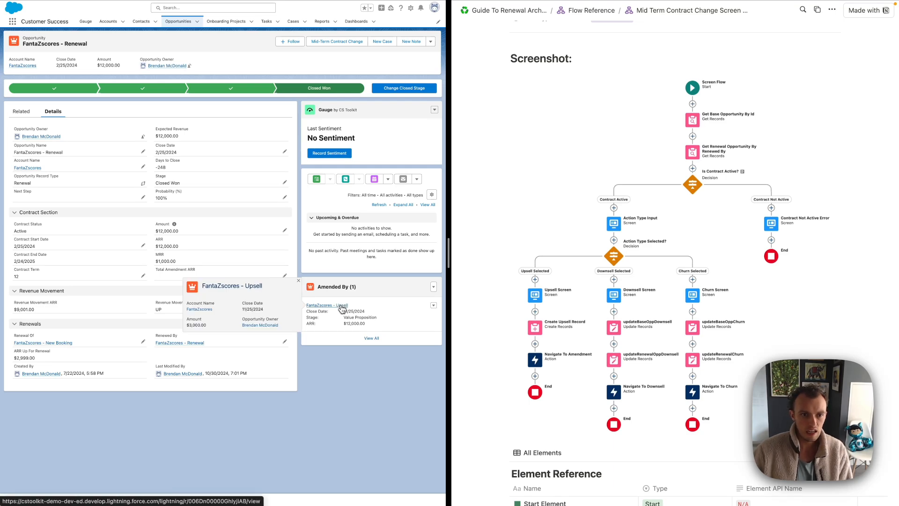
click(342, 305)
click(319, 88)
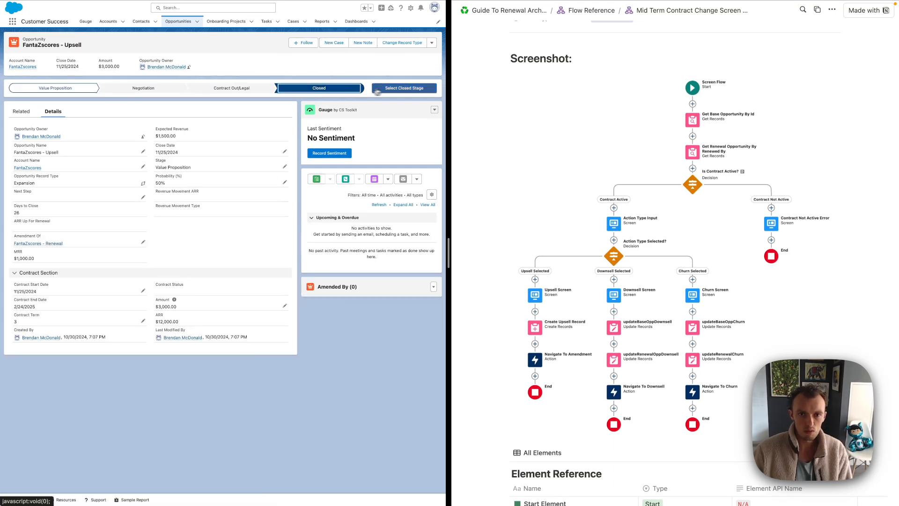
click(384, 88)
click(222, 252)
click(154, 268)
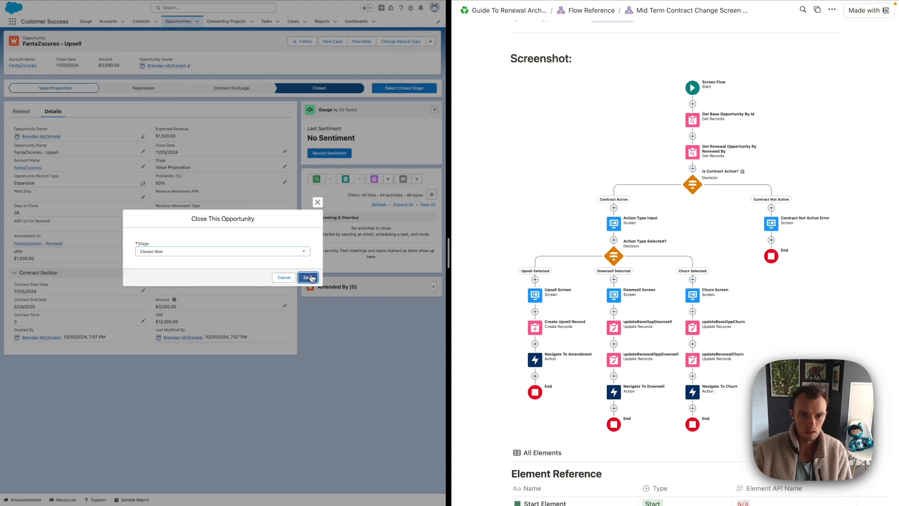
click(307, 277)
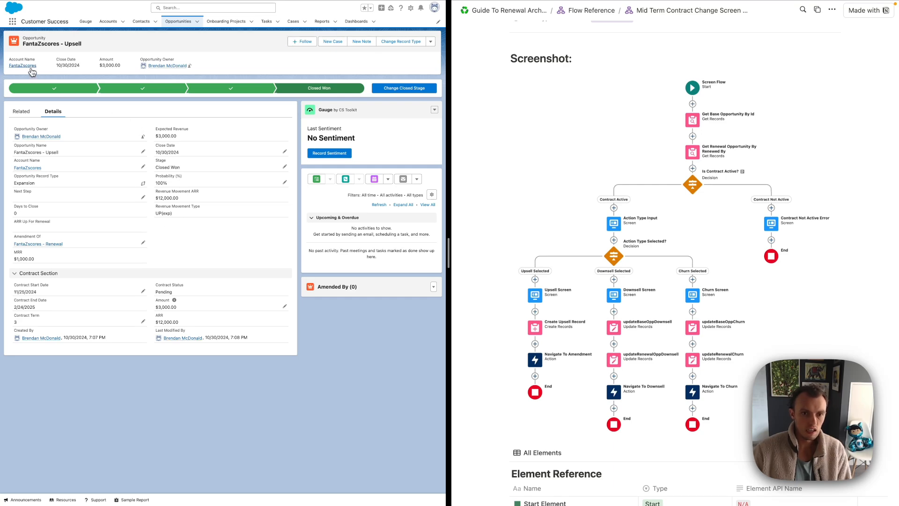
Change the renewing FantaZscores opportunity's Amount from 4999 to $24,000.00, then open All Opportunities
click(41, 243)
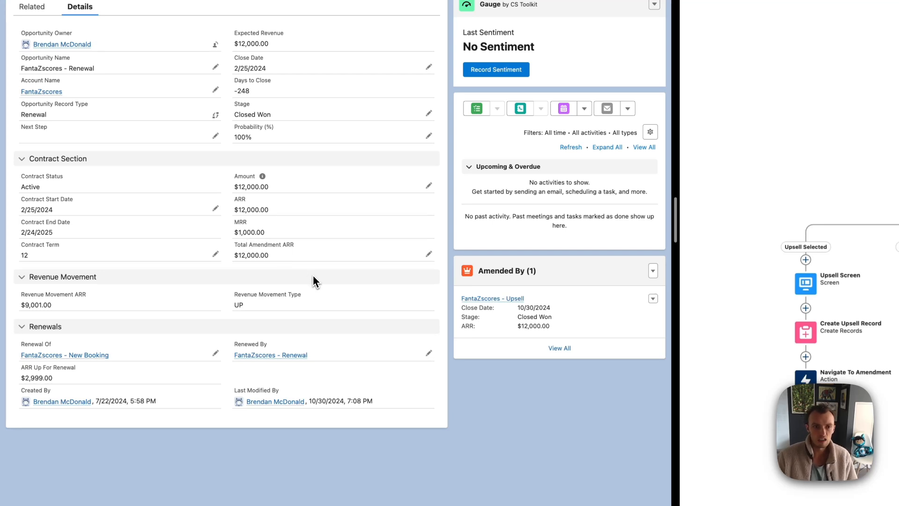
click(271, 355)
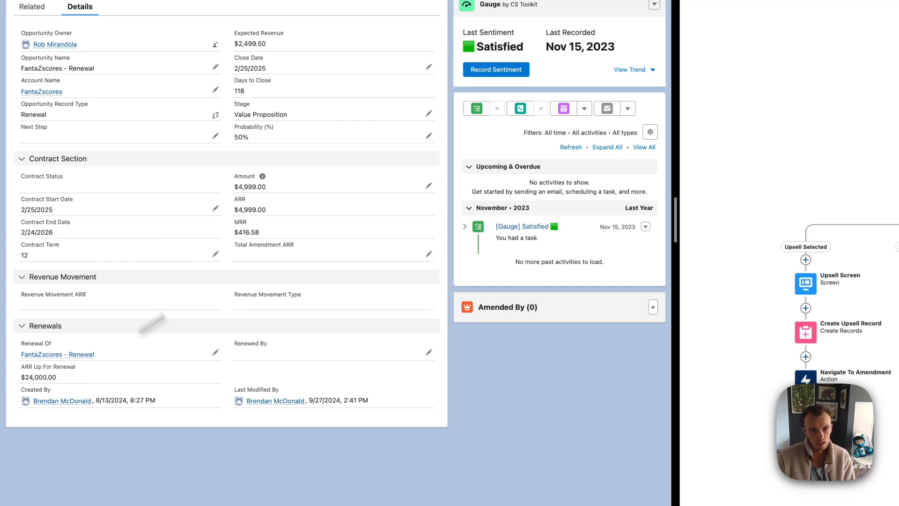
click(429, 185)
key(BackSpace)
key(BackSpace)
key(BackSpace)
key(BackSpace)
text(24000)
click(234, 470)
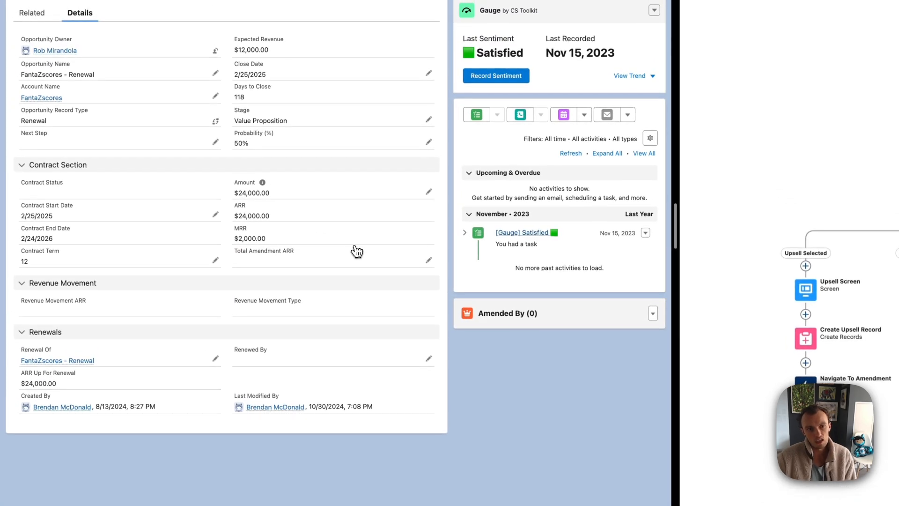
click(57, 360)
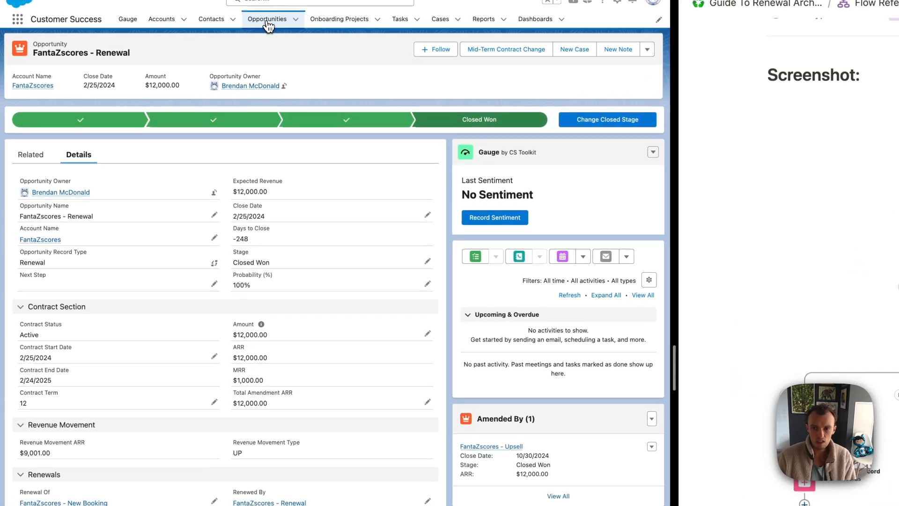
click(272, 21)
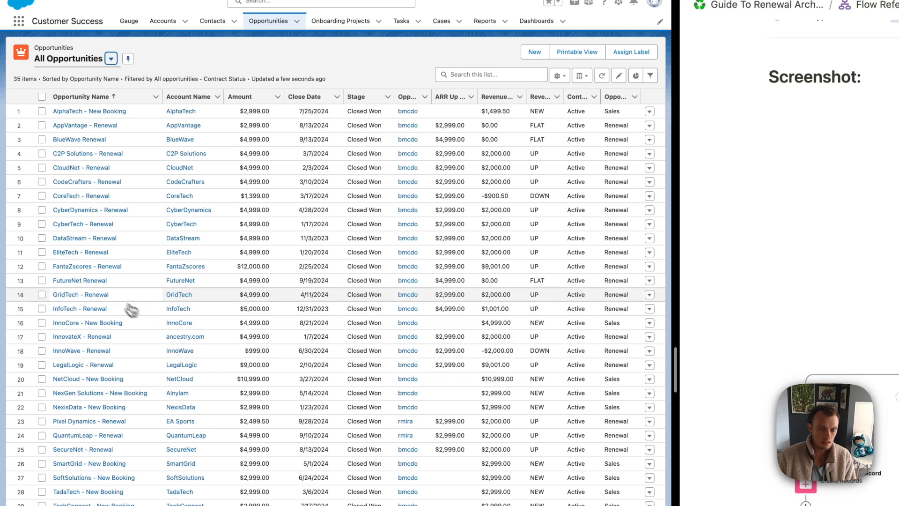
Set the EliteTech - Renewal opportunity's Amount to $12,000.00
click(84, 253)
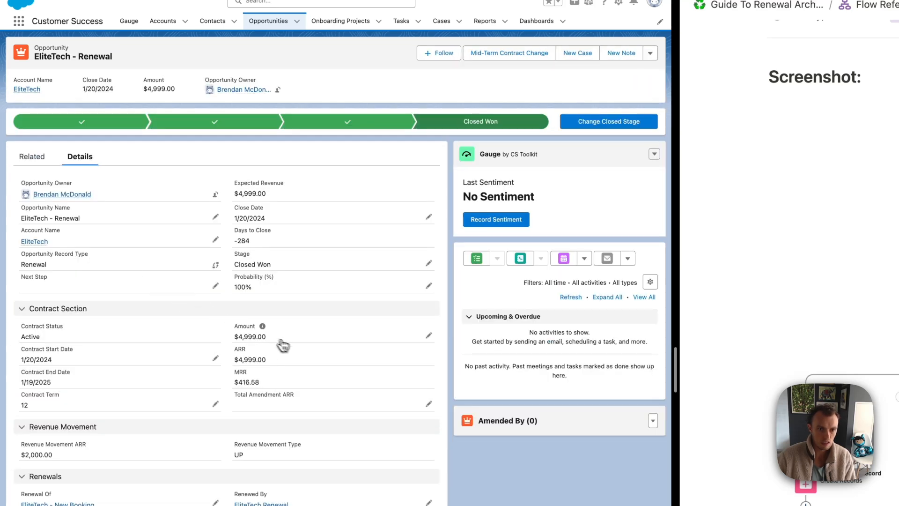
click(429, 336)
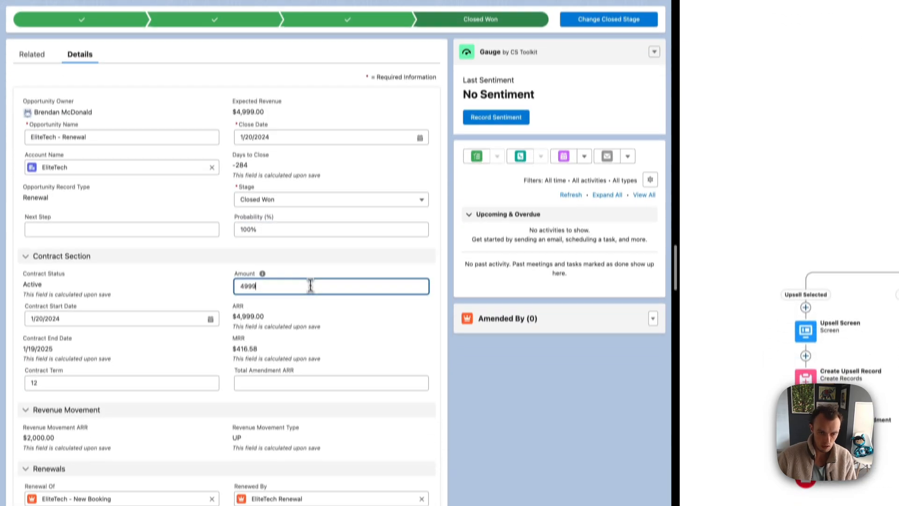
text(12,0)
text(000)
key(Return)
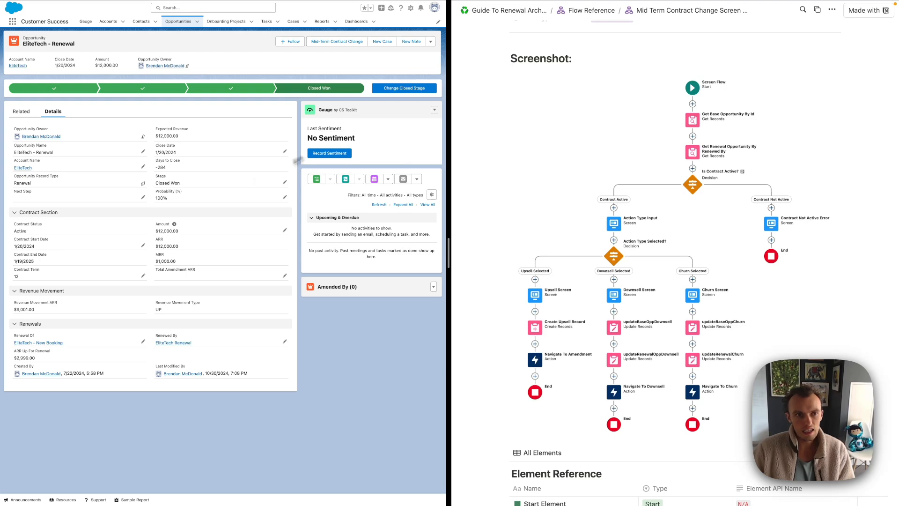
Submit a Downsell dated Oct 30, 2024 with $1,000.00 remaining contract value after reviewing the preview
click(355, 42)
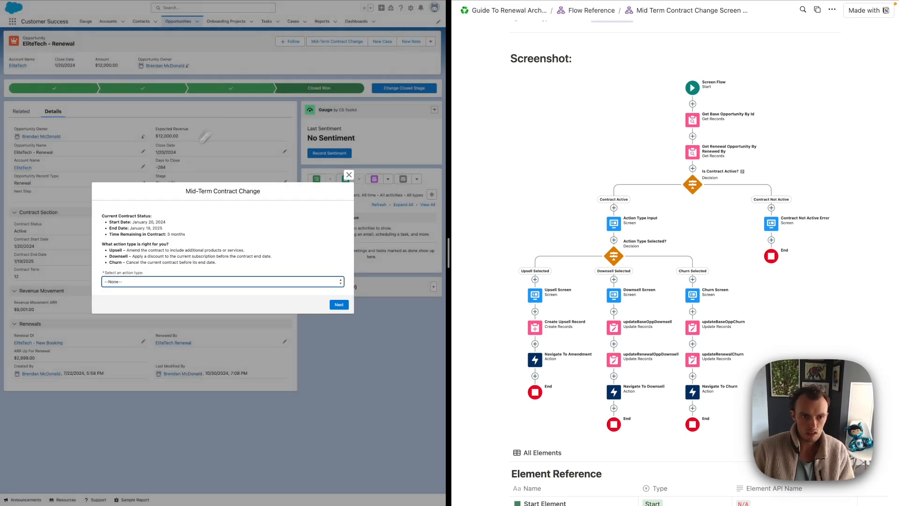
click(122, 282)
click(121, 298)
click(339, 305)
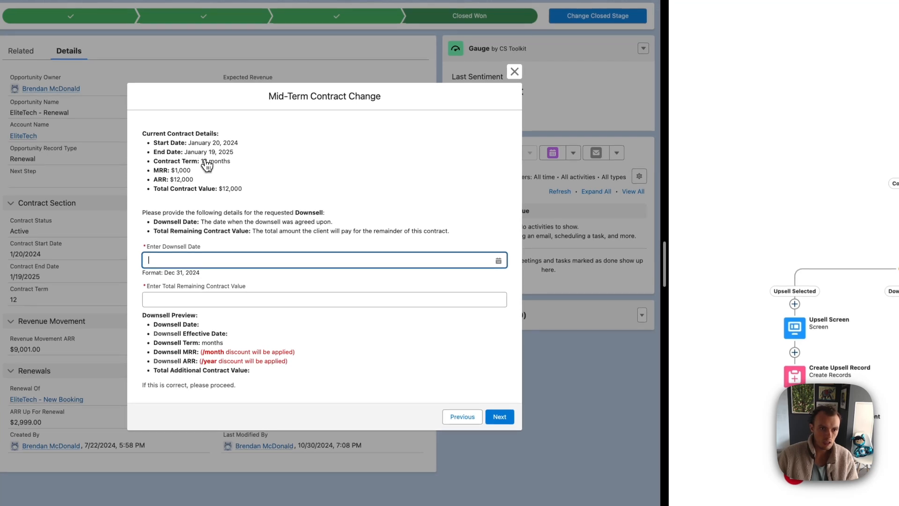
click(179, 260)
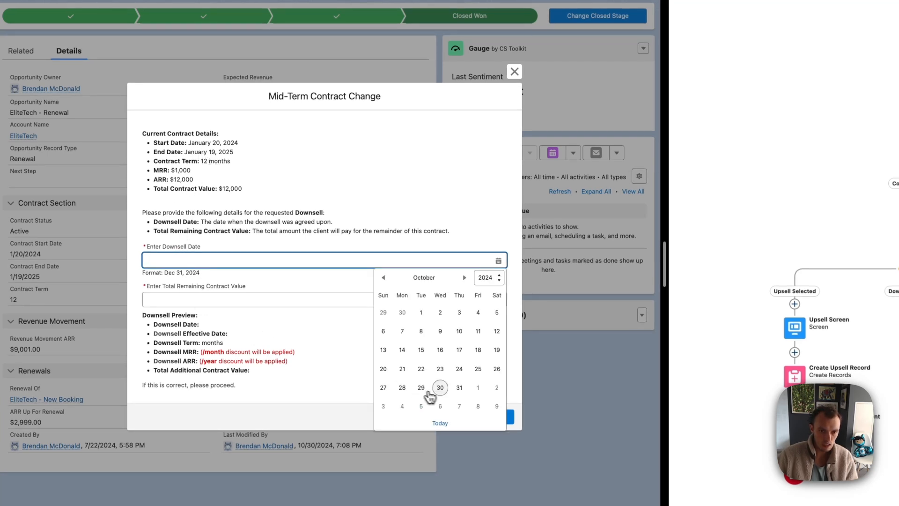
click(440, 387)
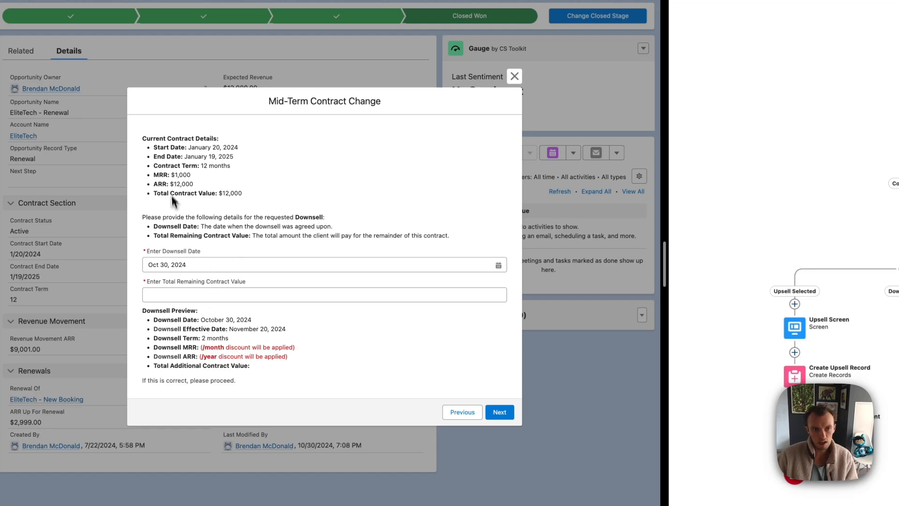
click(173, 295)
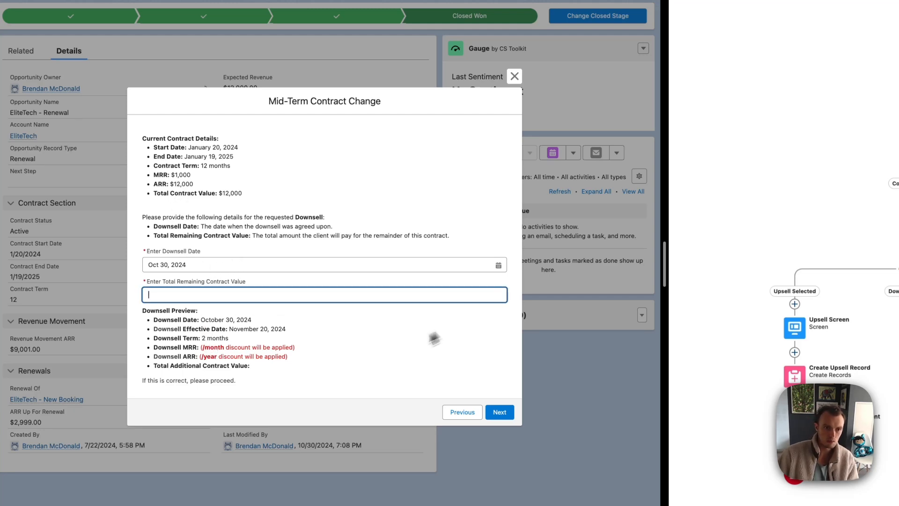
text(1000)
click(219, 359)
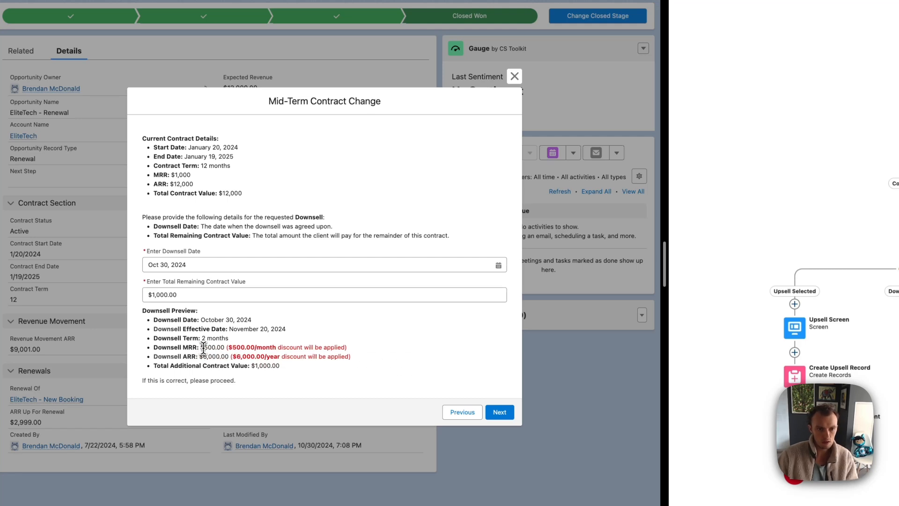
drag(199, 350, 277, 352)
click(247, 351)
click(377, 349)
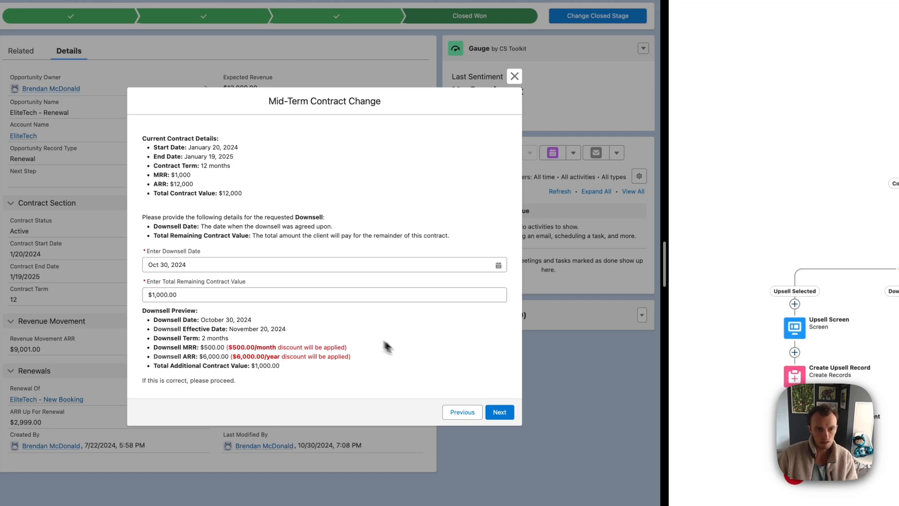
click(500, 412)
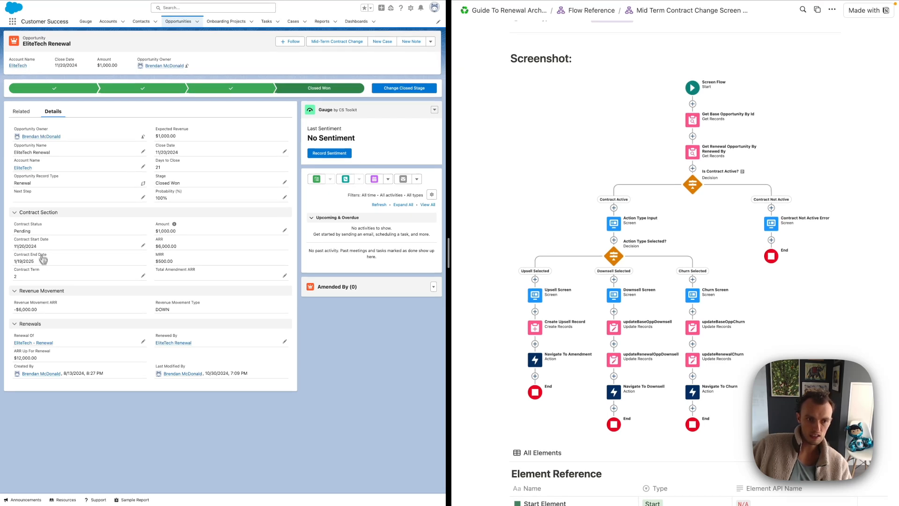
Review the original EliteTech - Renewal's $10,000.00 Amount and $12,000.00 ARR
click(37, 344)
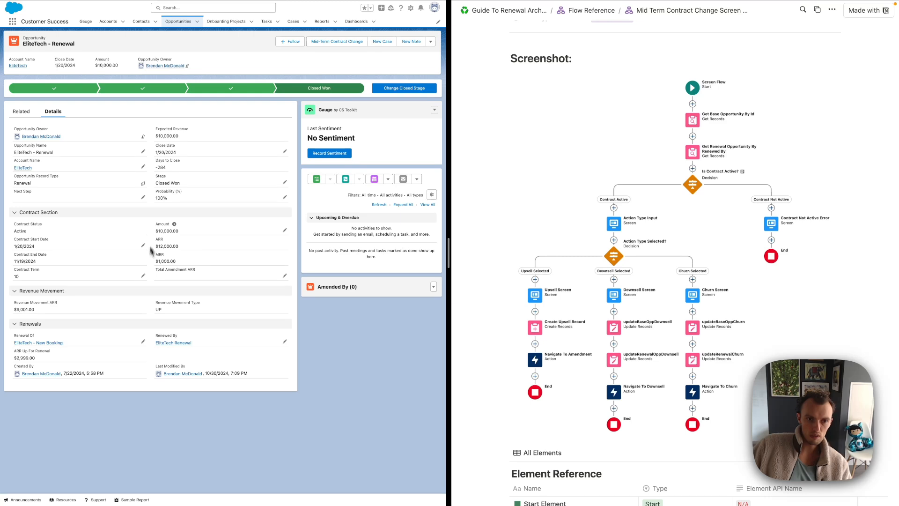
drag(158, 234, 182, 234)
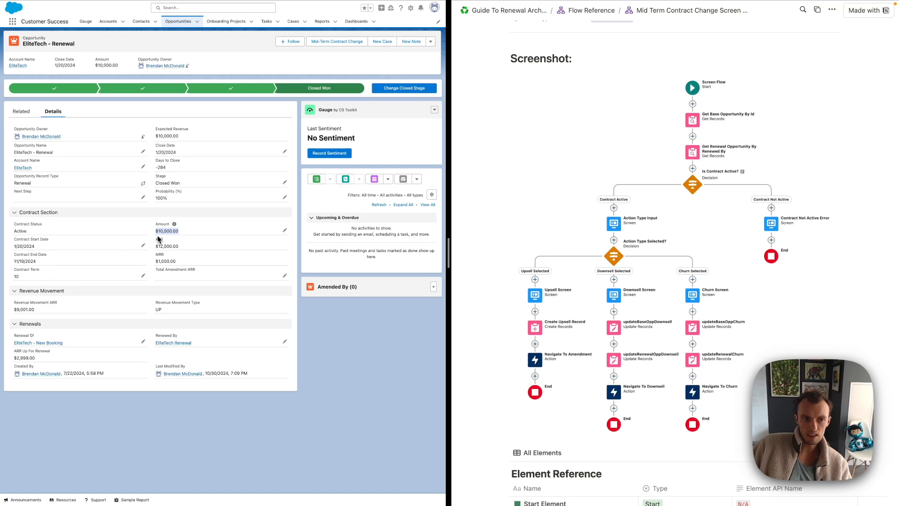
drag(156, 247, 170, 264)
click(169, 262)
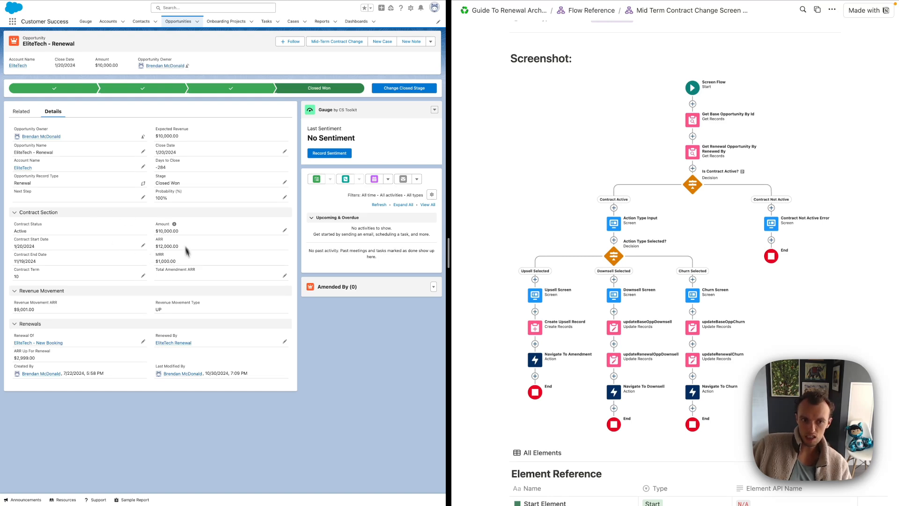
Set the next EliteTech Renewal opportunity's Amount to $6,000.00, then show All Opportunities
click(173, 342)
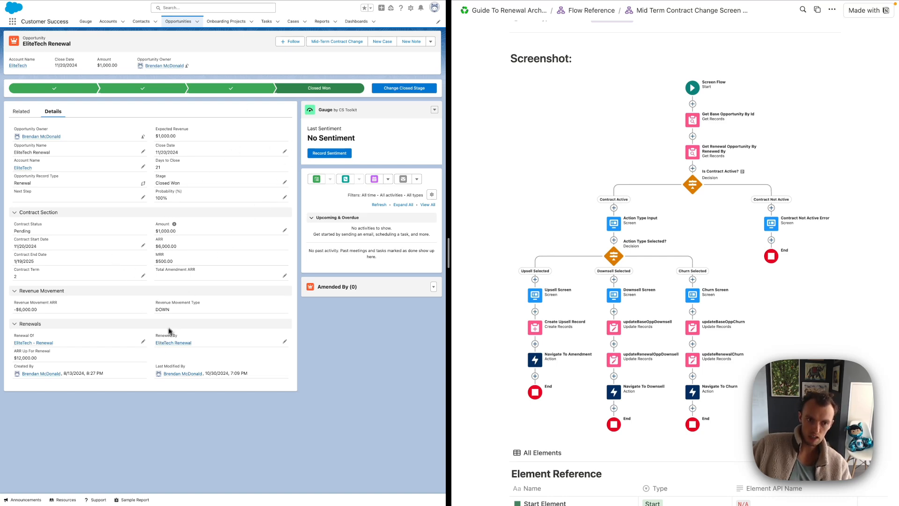
click(171, 343)
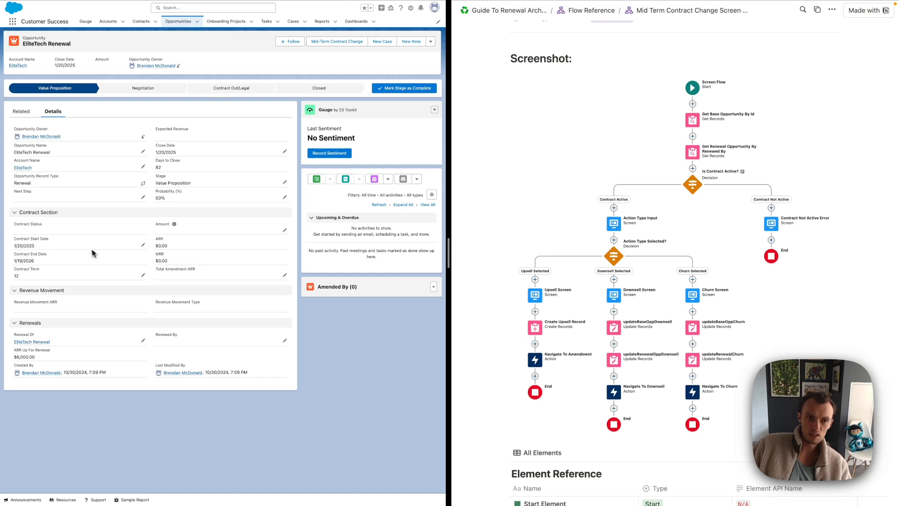
click(286, 232)
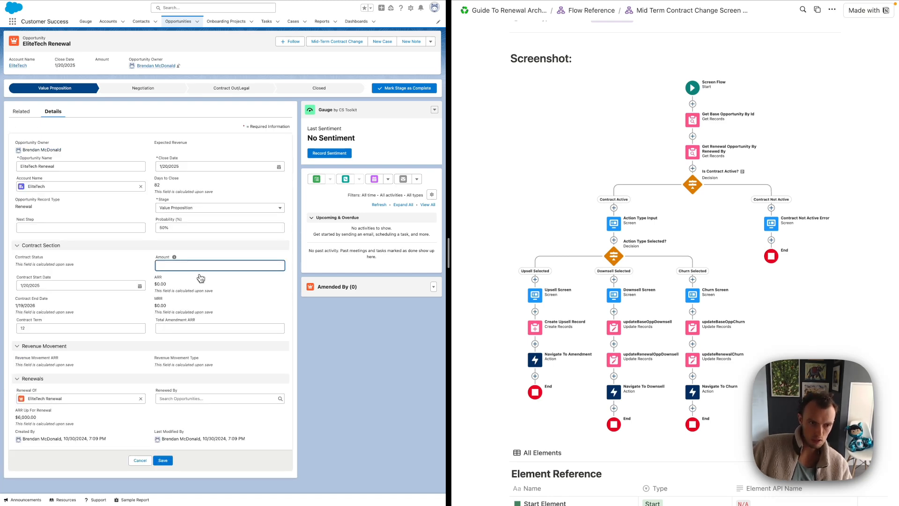
text(6,000)
click(162, 460)
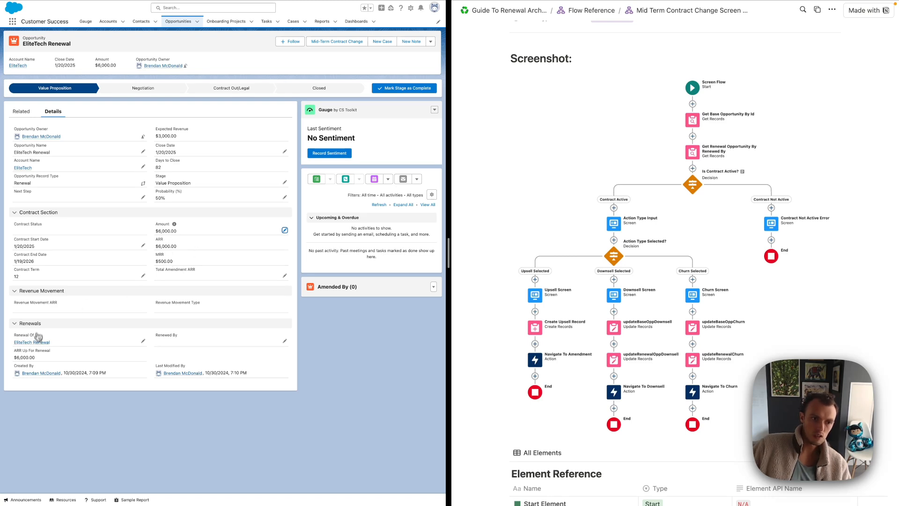
mouse_move(46, 346)
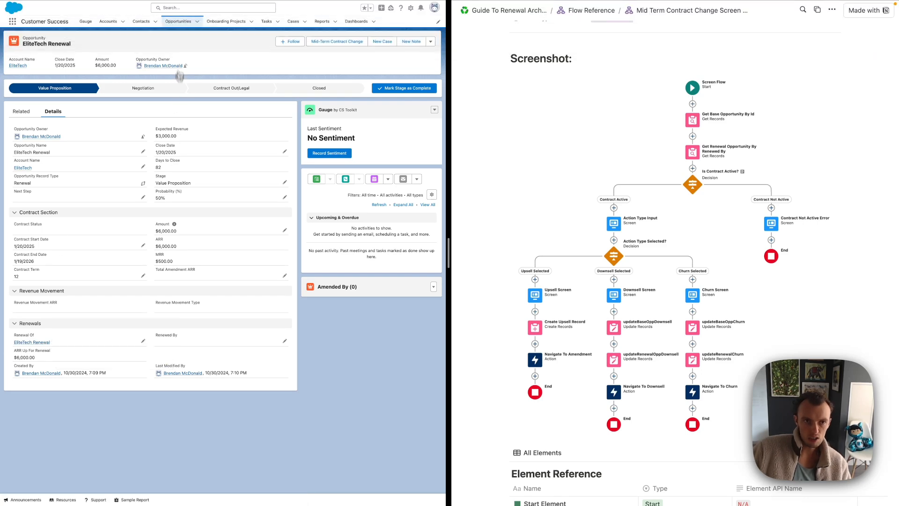
click(176, 26)
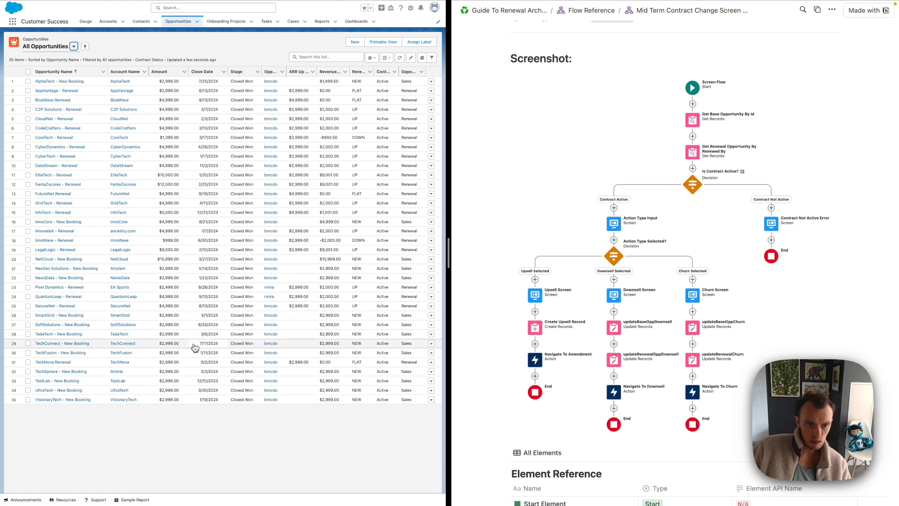
Open TechConnect - New Booking and clear its Amount field for editing
click(64, 347)
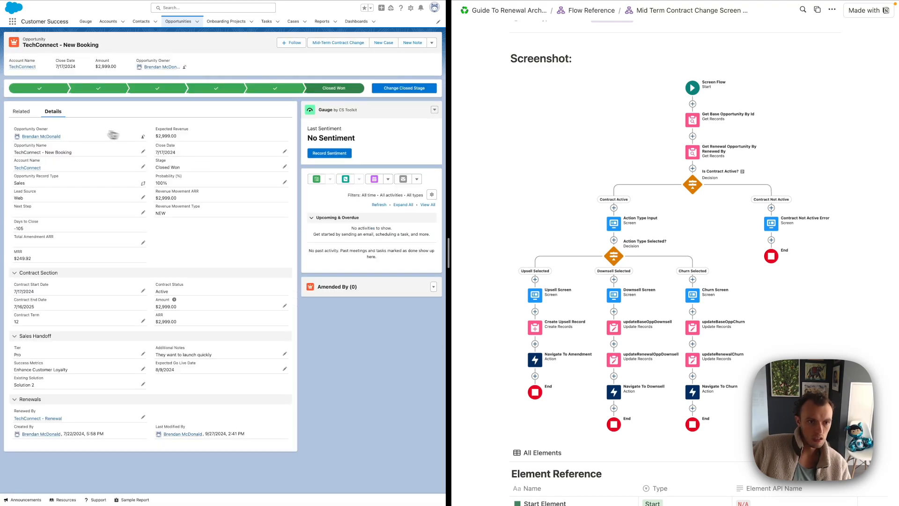
click(284, 306)
key(BackSpace)
Save the TechConnect Amount as $12,000.00 and start a Churn mid-term contract change
text(12000)
click(162, 482)
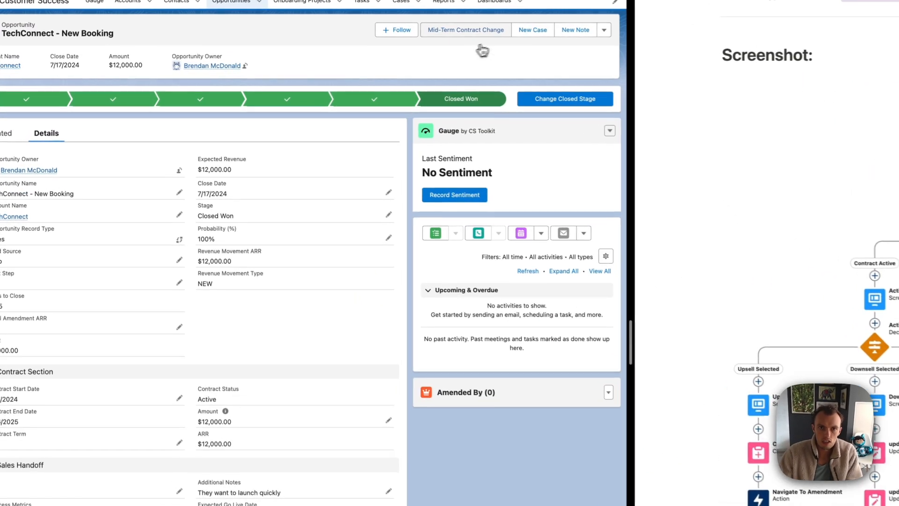
click(478, 34)
click(225, 386)
click(218, 419)
click(510, 296)
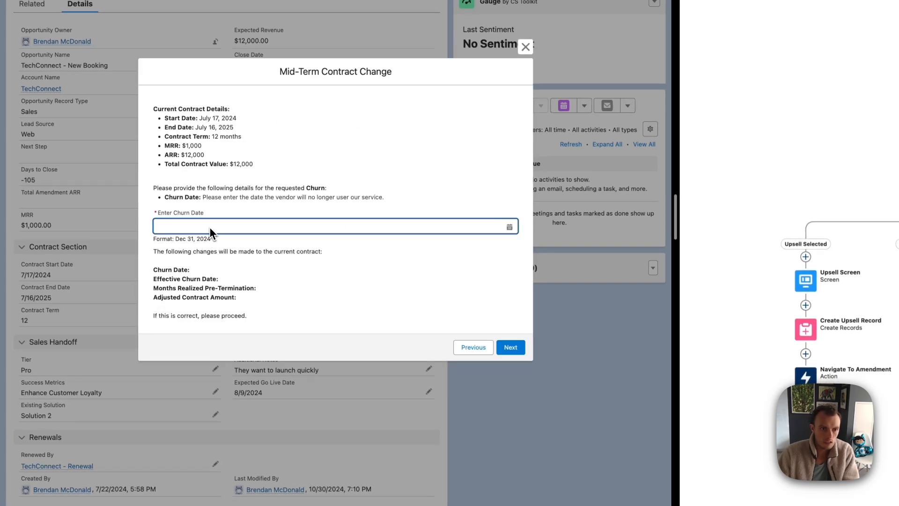
Set the churn date to Sep 12, 2024 and check the September 17 effective date and $2,000.00 adjusted amount
click(258, 225)
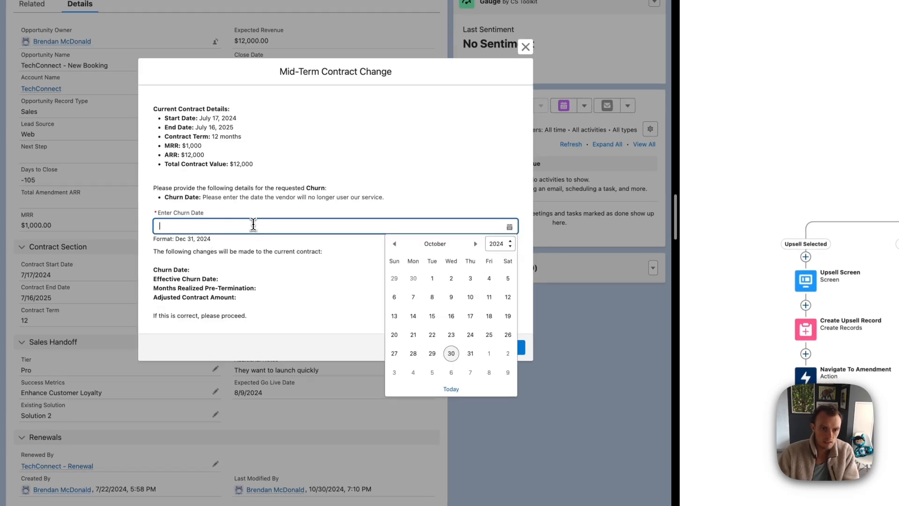
click(451, 353)
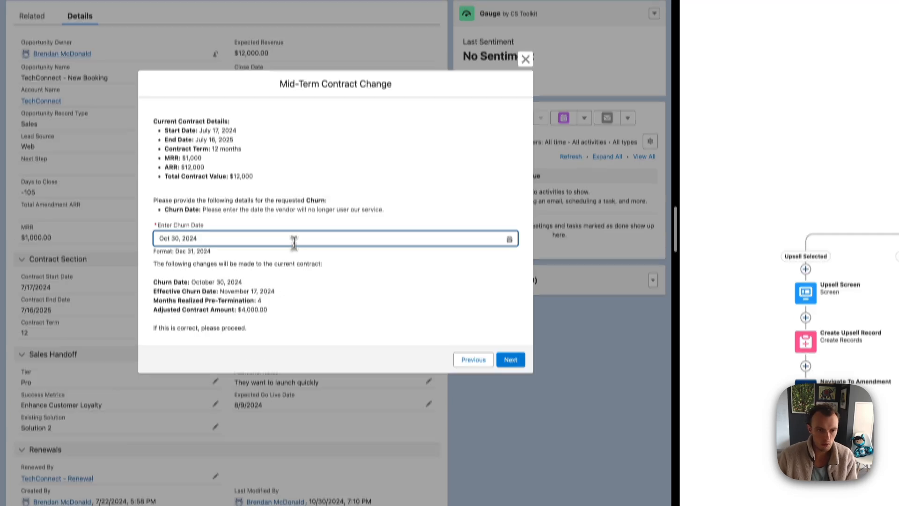
click(294, 230)
click(395, 243)
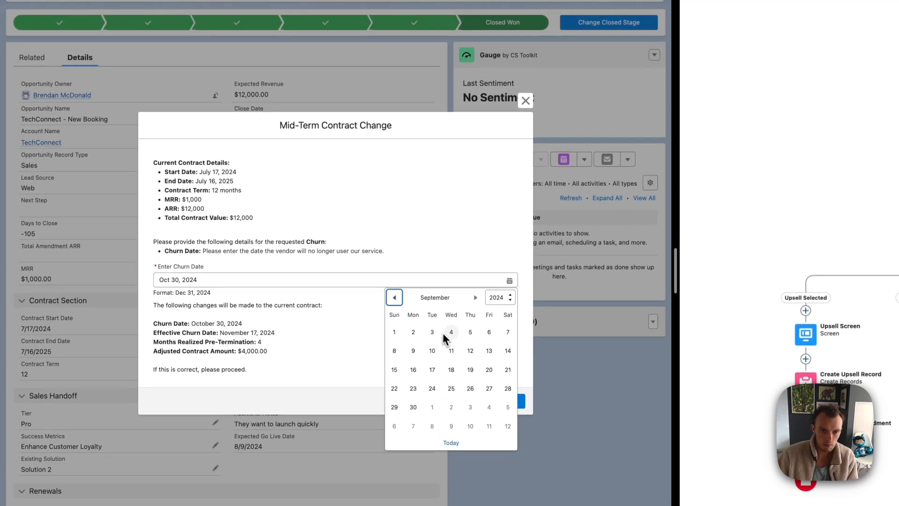
click(450, 352)
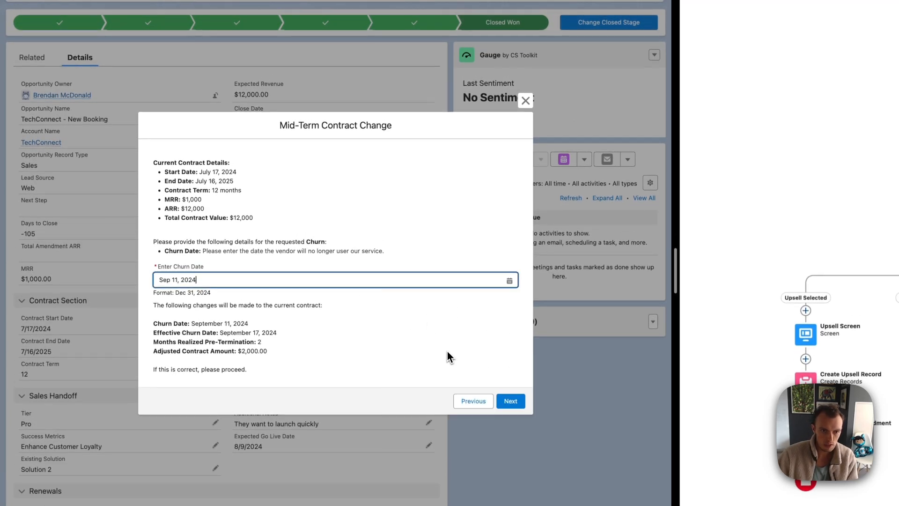
click(187, 284)
click(473, 351)
click(363, 319)
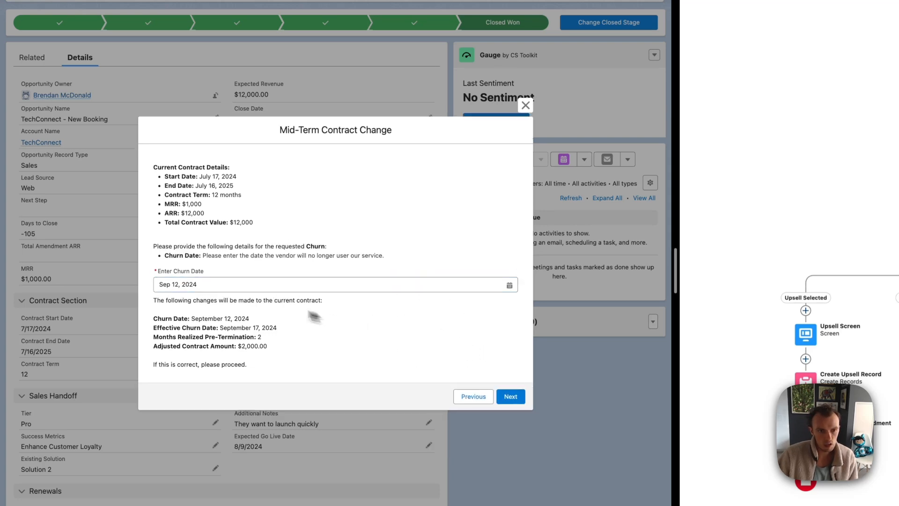
drag(220, 330, 277, 330)
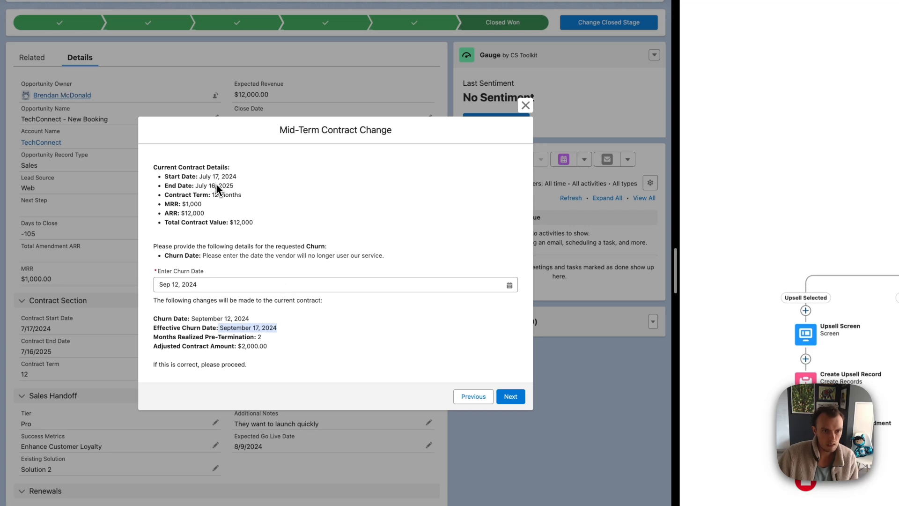
click(293, 313)
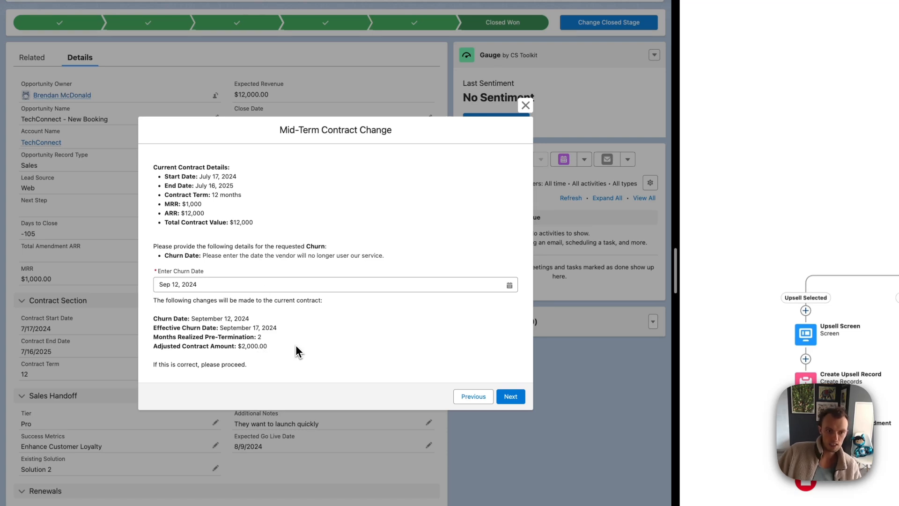
drag(241, 345, 293, 347)
click(260, 346)
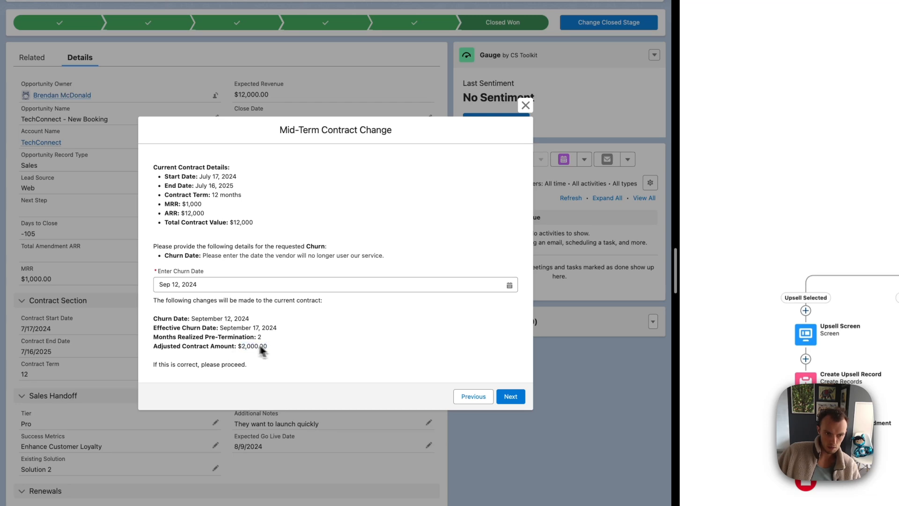
Submit the TechConnect churn, check the renewal and New Booking records, then go to Reports
click(508, 402)
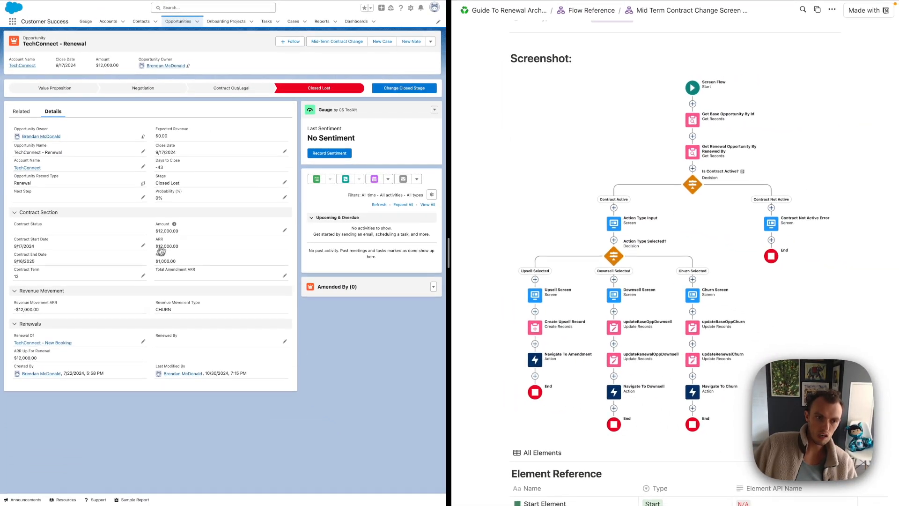
double_click(159, 230)
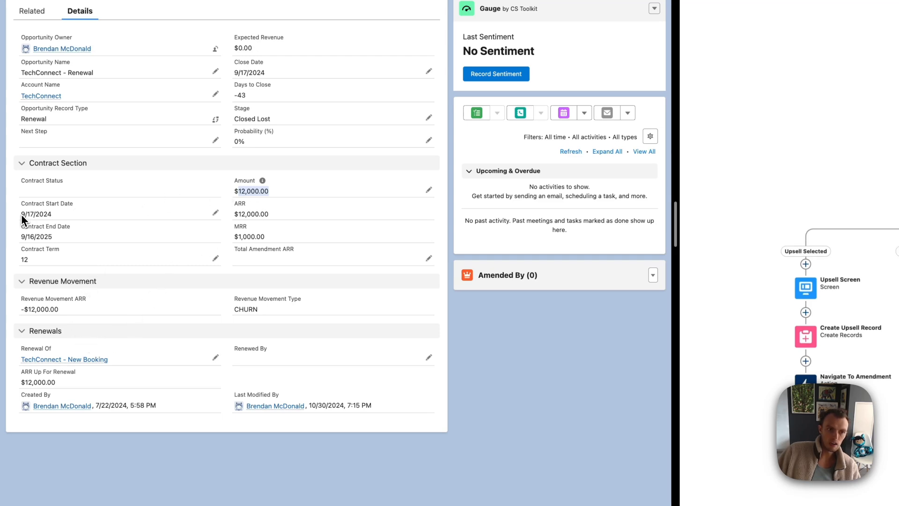
click(78, 360)
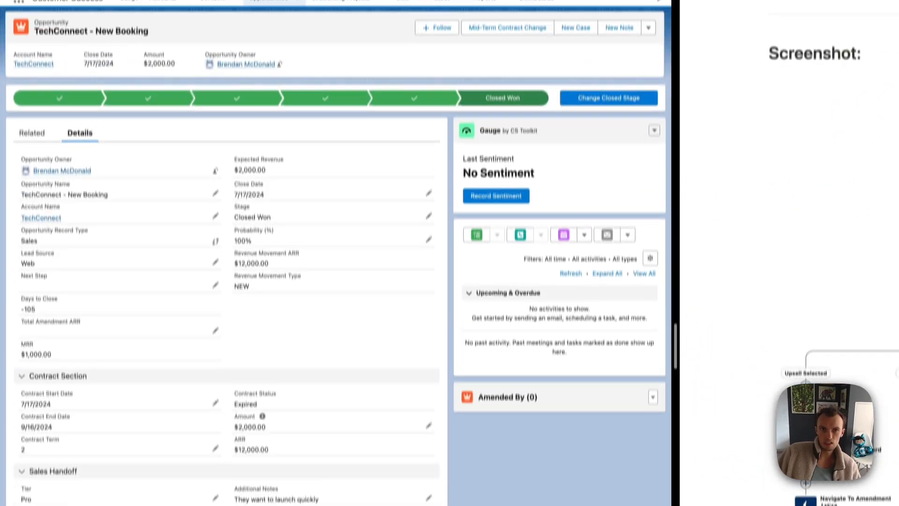
click(486, 32)
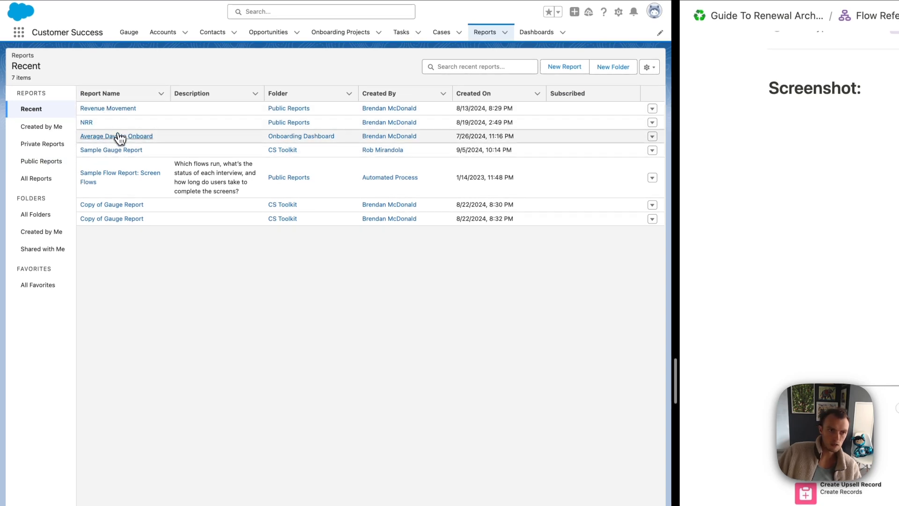
Open the Revenue Movement report and filter it to September 2024 CHURN rows
click(122, 110)
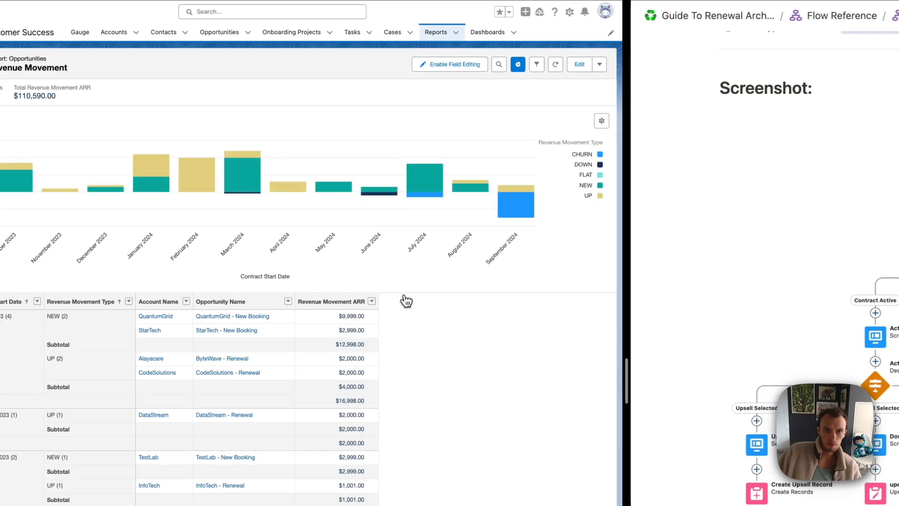
click(517, 214)
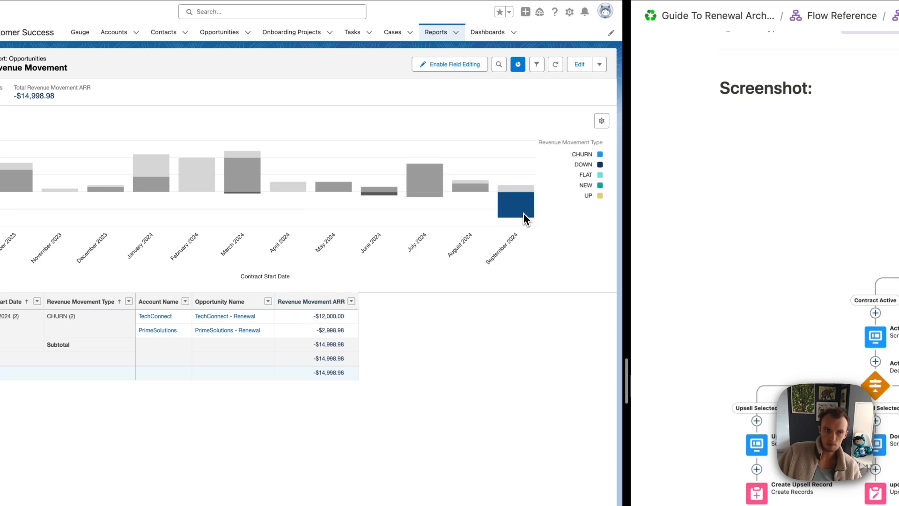
mouse_move(524, 213)
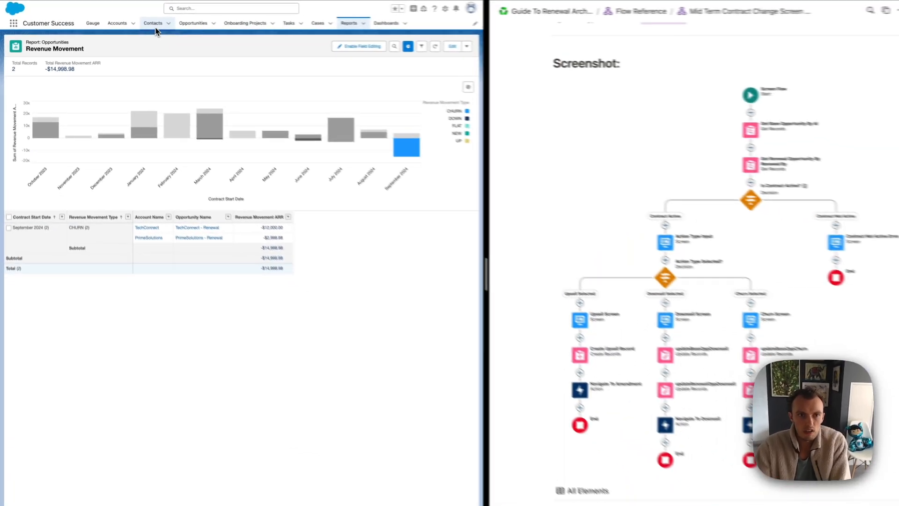
scroll(233, 96, left, 5)
scroll(219, 122, left, 5)
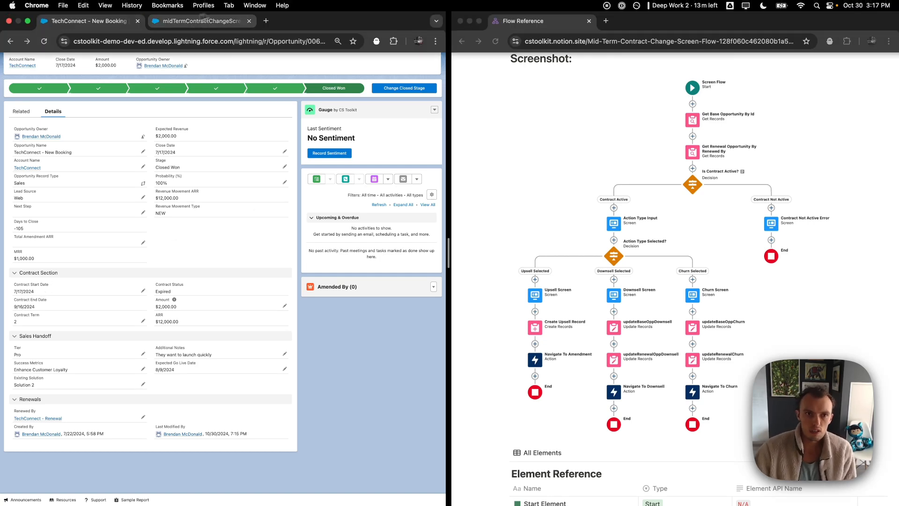
Scroll through the Notion flow reference page
scroll(631, 303, down, 6)
scroll(631, 302, down, 2)
scroll(623, 286, up, 1)
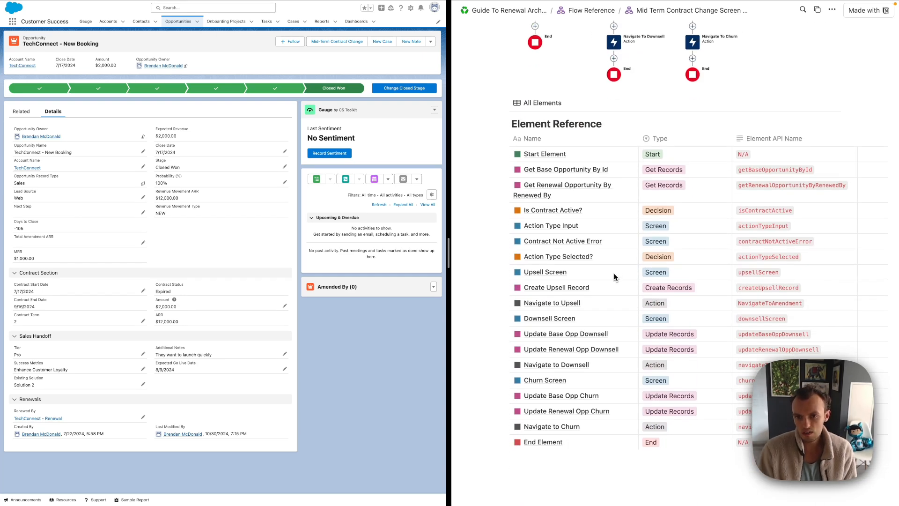
scroll(615, 277, up, 7)
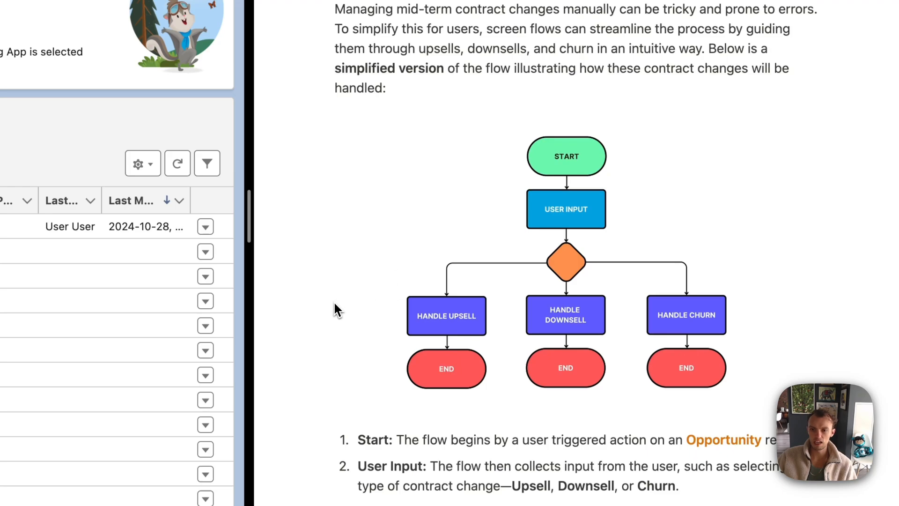
Open the Mid Term Contract Change Screen Flow reference in Notion and preview Get Base Opportunity By Id
scroll(334, 301, down, 5)
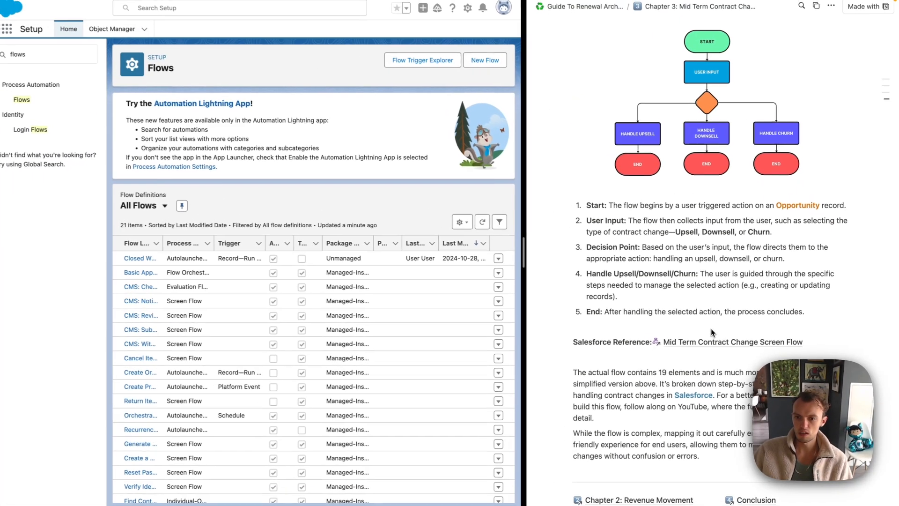
click(709, 342)
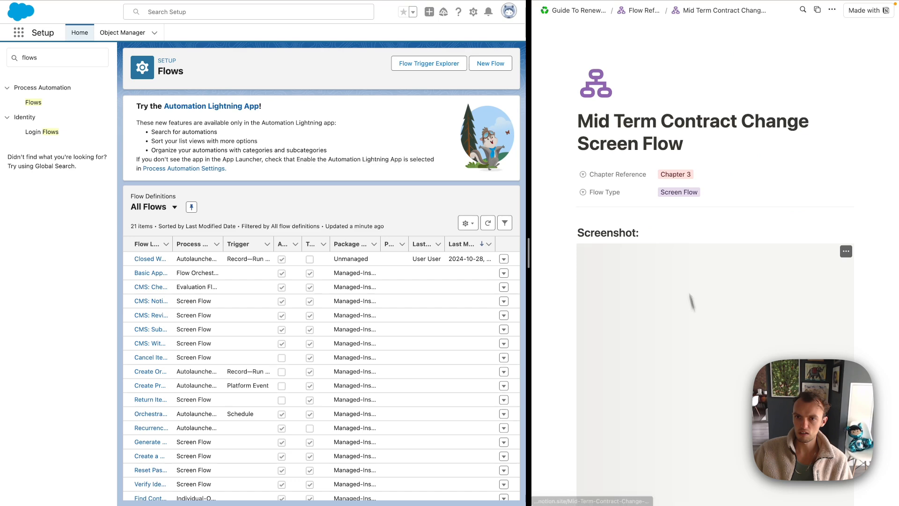
scroll(655, 176, down, 2)
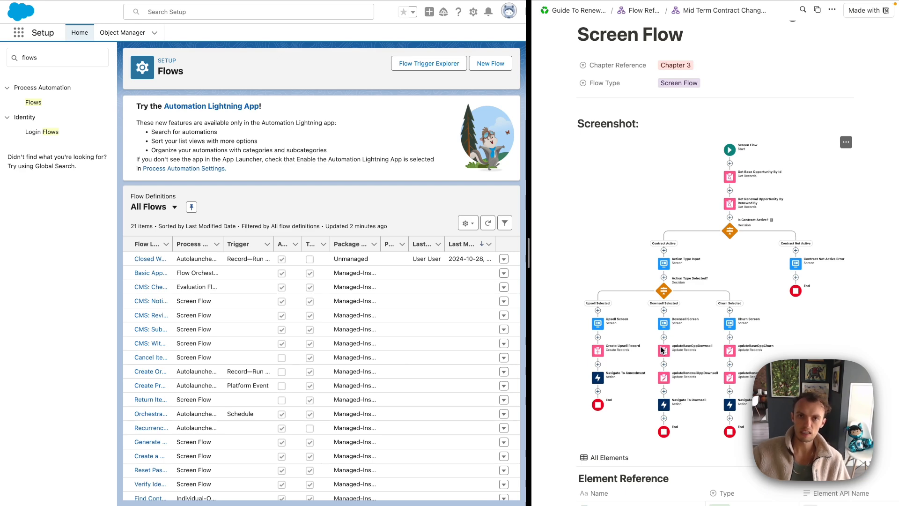
scroll(661, 349, down, 10)
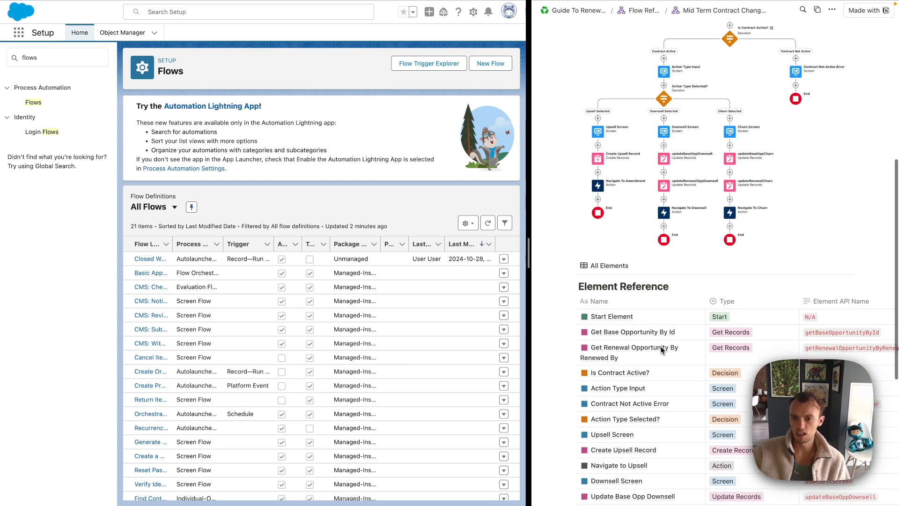
click(688, 277)
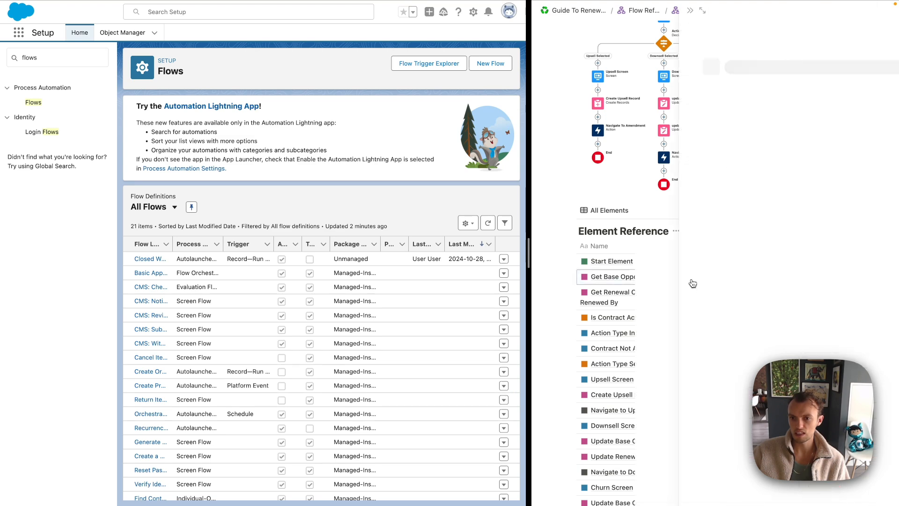
scroll(651, 257, down, 5)
scroll(680, 140, up, 5)
click(646, 11)
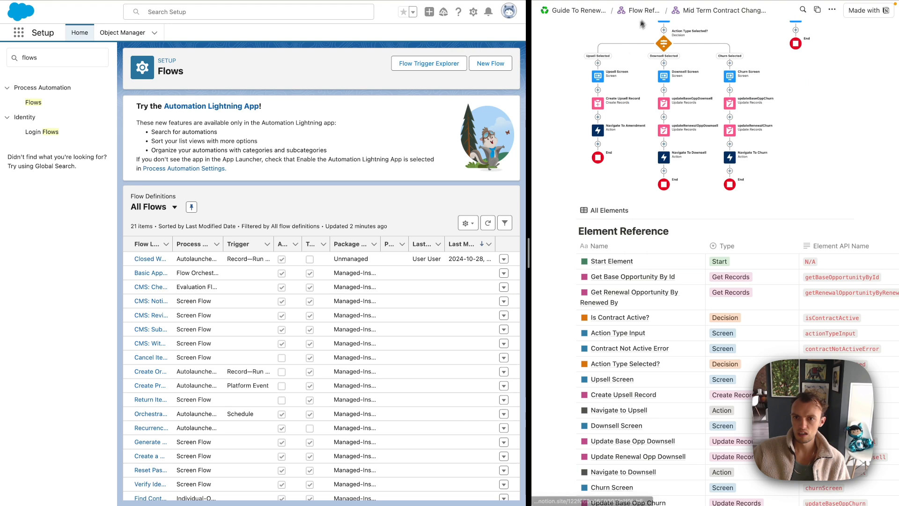
Start a new flow from Setup > Flows
scroll(585, 229, up, 1)
scroll(585, 228, down, 1)
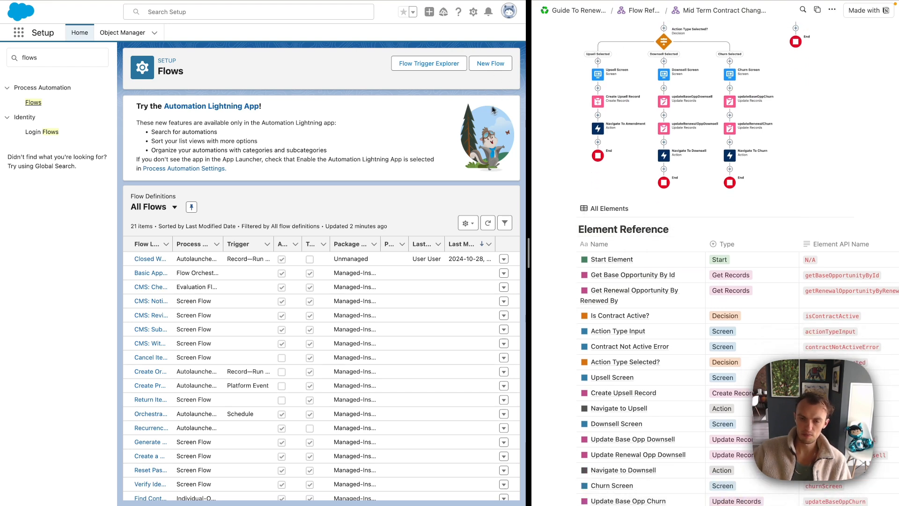
click(490, 63)
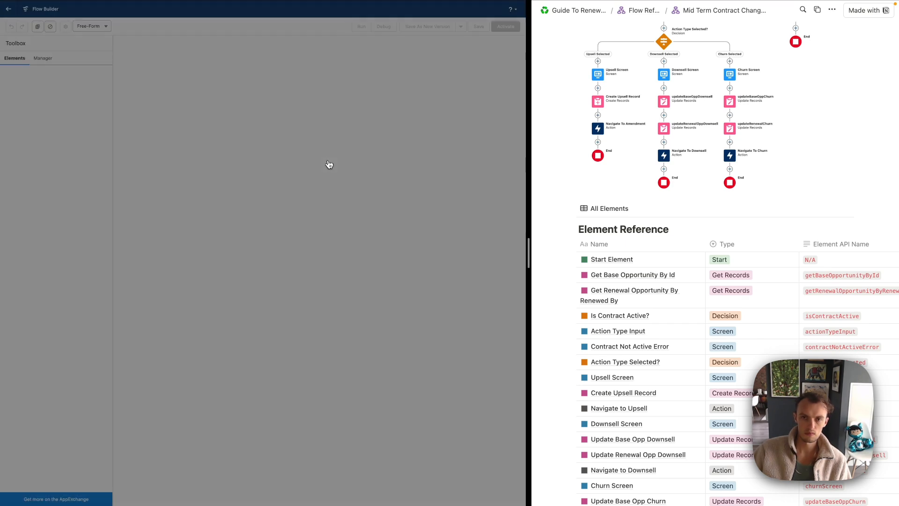
Create a Screen Flow and search 'get rec' for the first element after Start
click(448, 289)
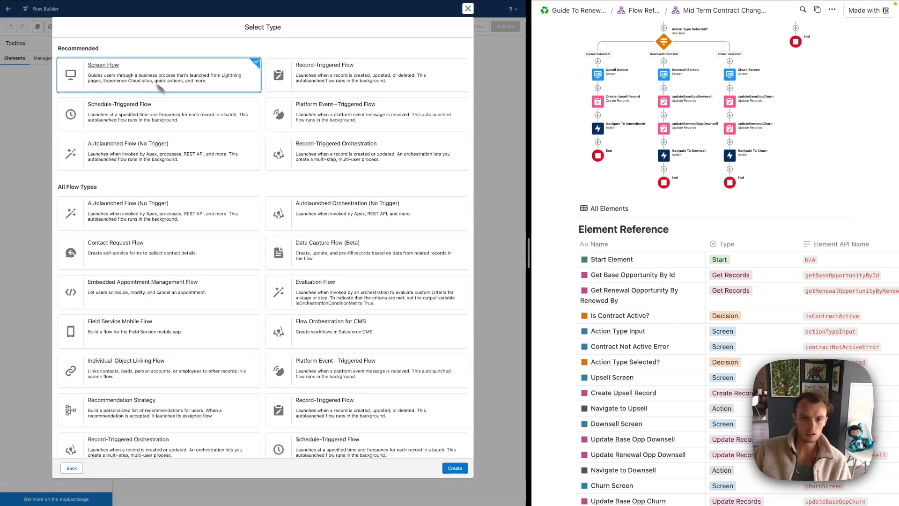
click(460, 473)
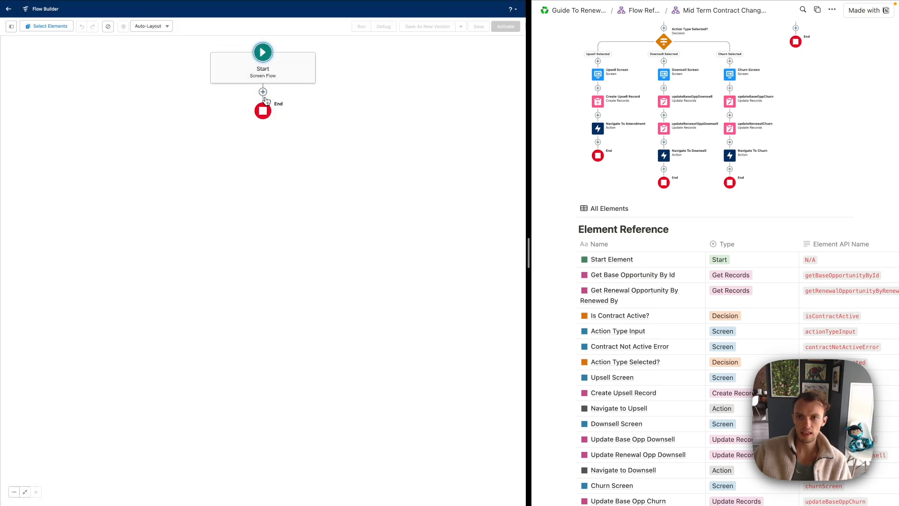
scroll(680, 162, up, 4)
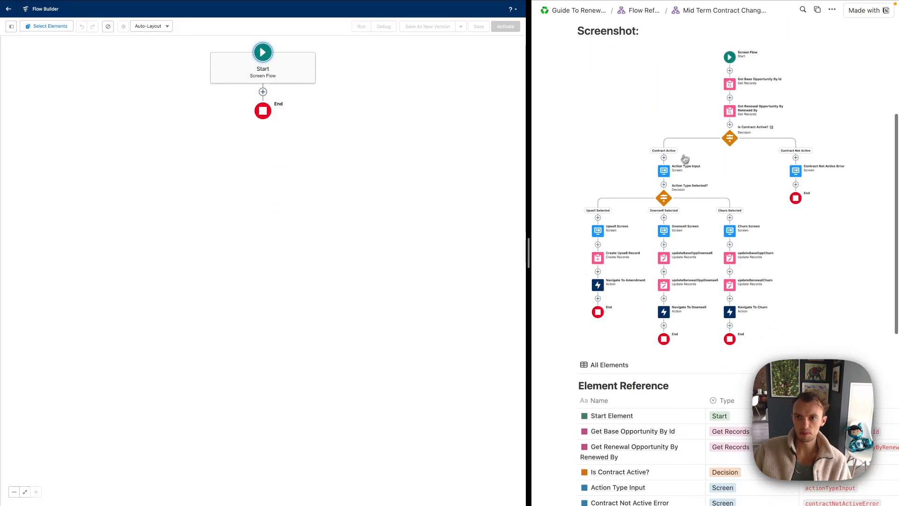
scroll(687, 168, down, 3)
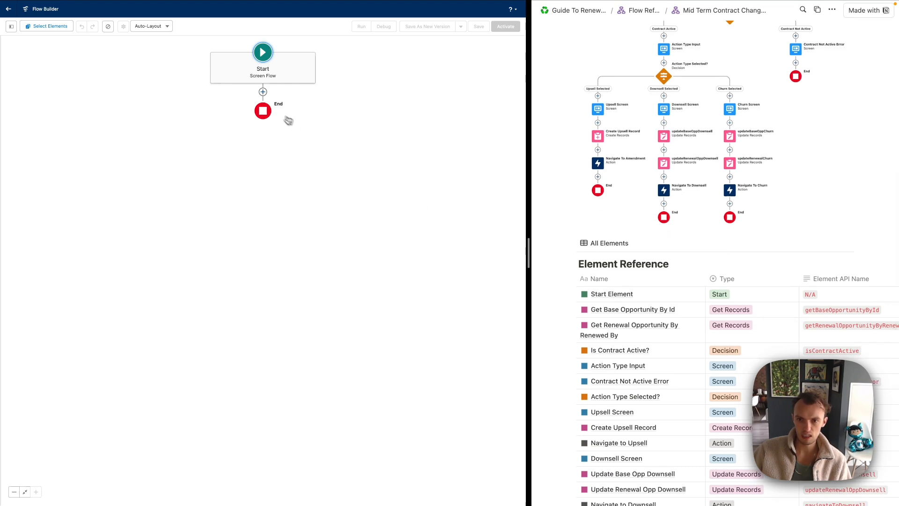
click(263, 91)
text(get rec)
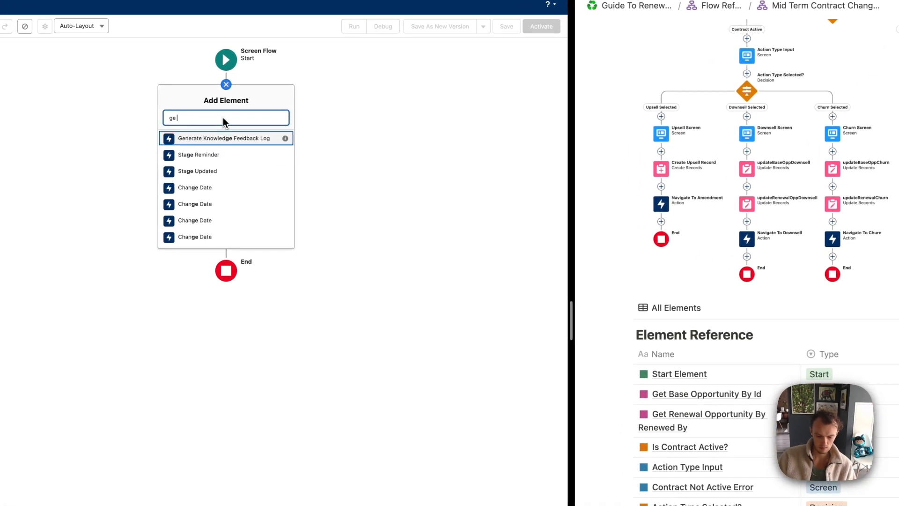
Add a Get Records element and paste the Notion reference title into its Label
click(231, 138)
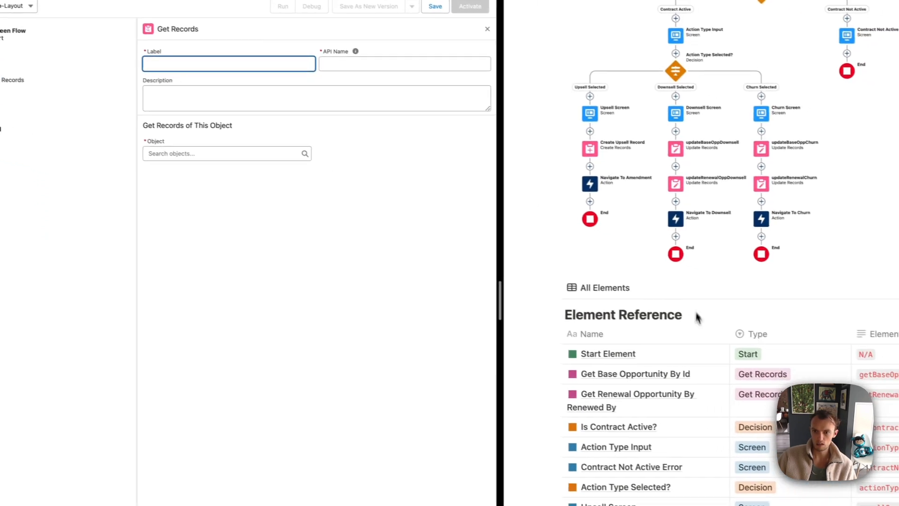
click(634, 377)
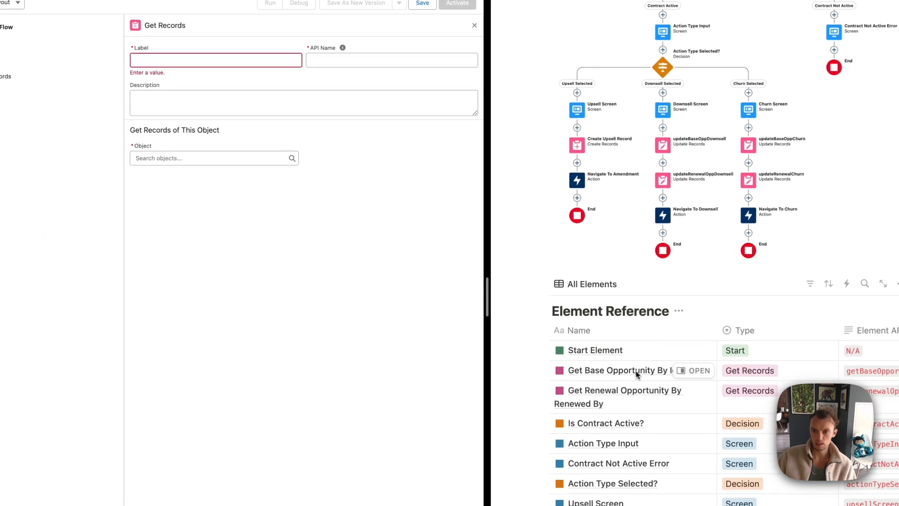
click(694, 371)
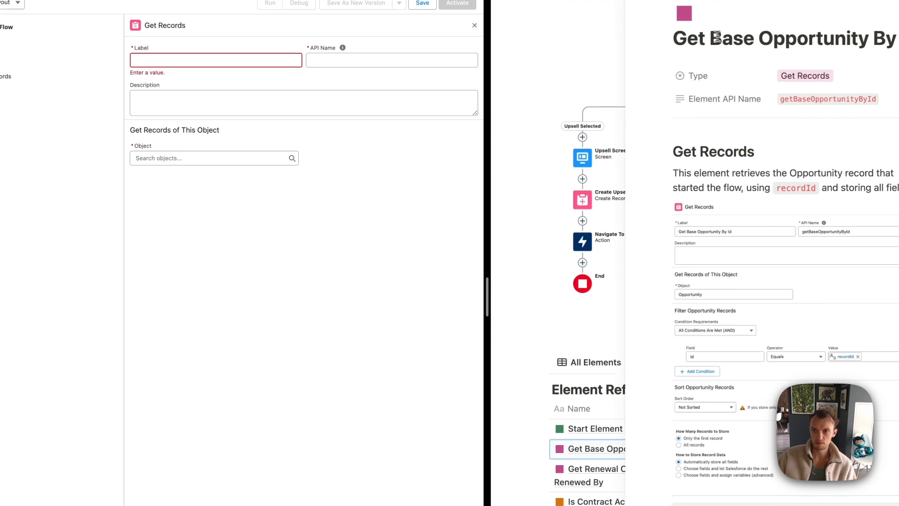
triple_click(706, 34)
key(super+c)
click(203, 60)
key(super+v)
key(Tab)
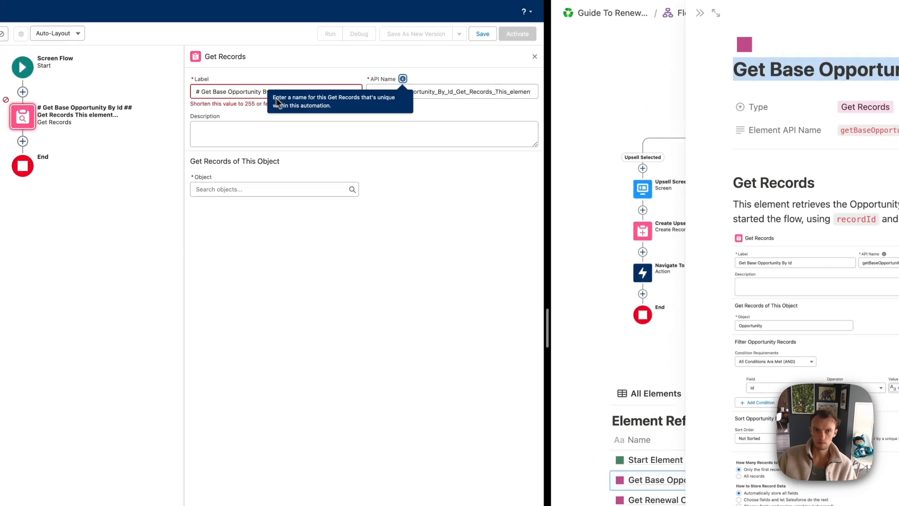
Retype the Label as 'Get Base Opportunity By Id', fixing the spelling
click(244, 93)
key(super+a)
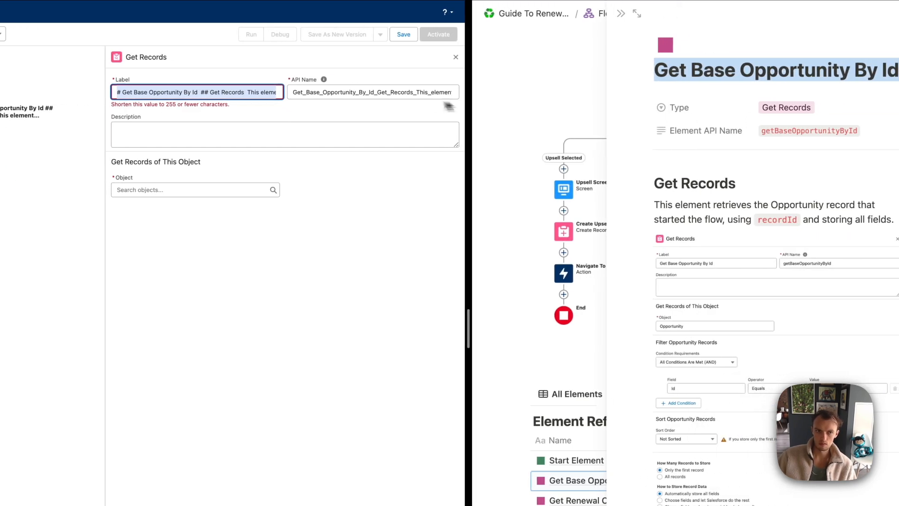
text(Get Base)
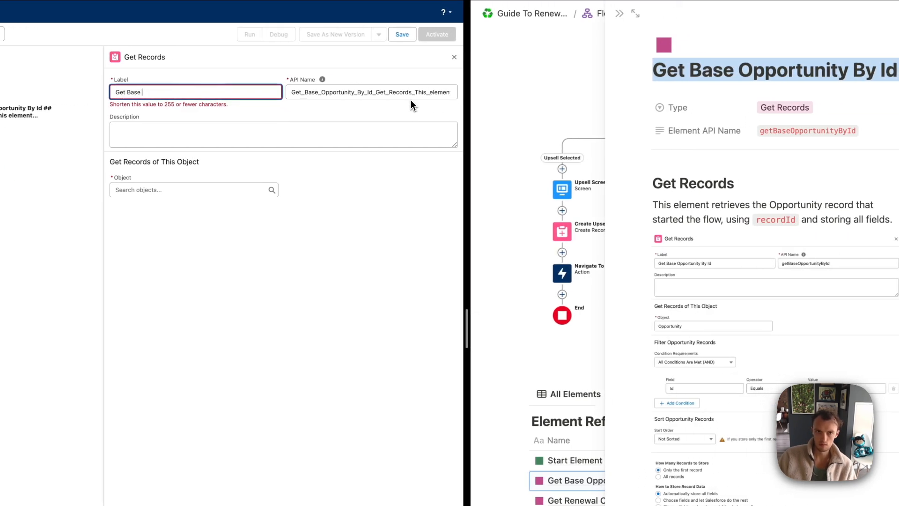
text( Opportuntity By Id)
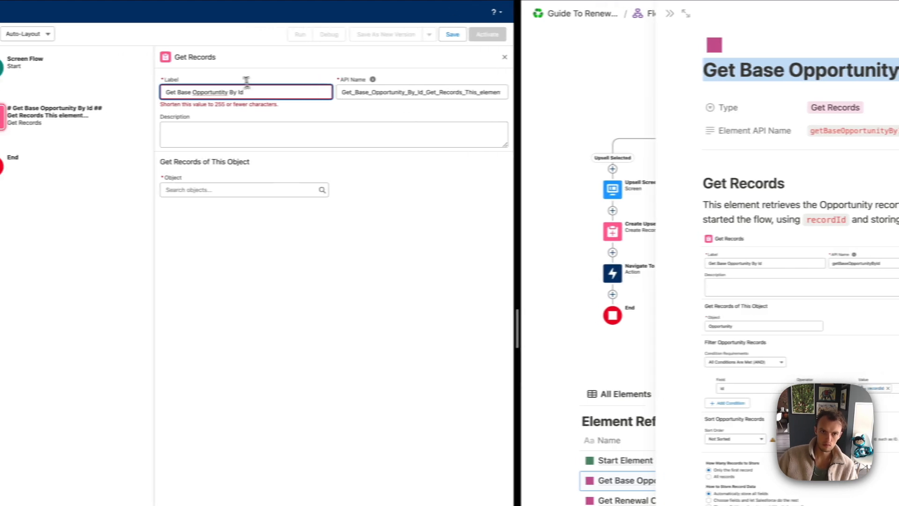
right_click(162, 91)
click(270, 101)
Replace the API Name with getBaseOpportunityById copied from the Notion reference
click(445, 92)
key(super+a)
key(BackSpace)
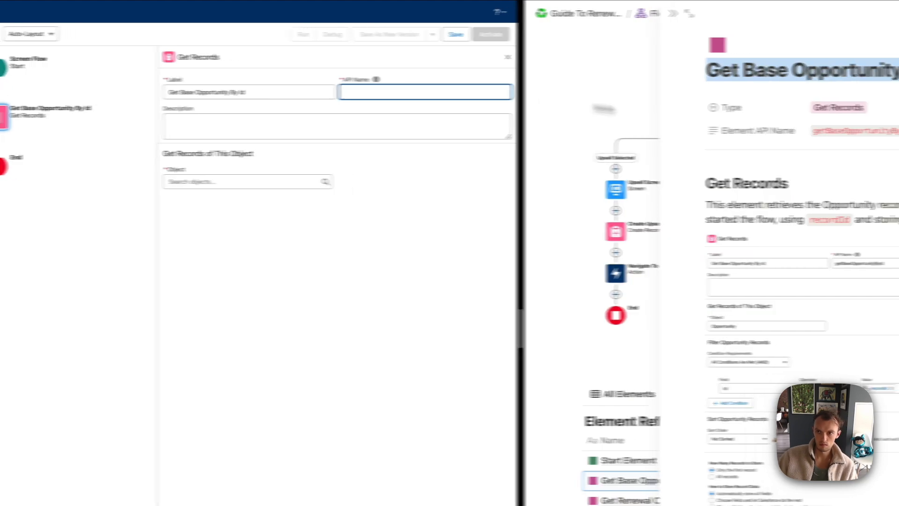
click(848, 128)
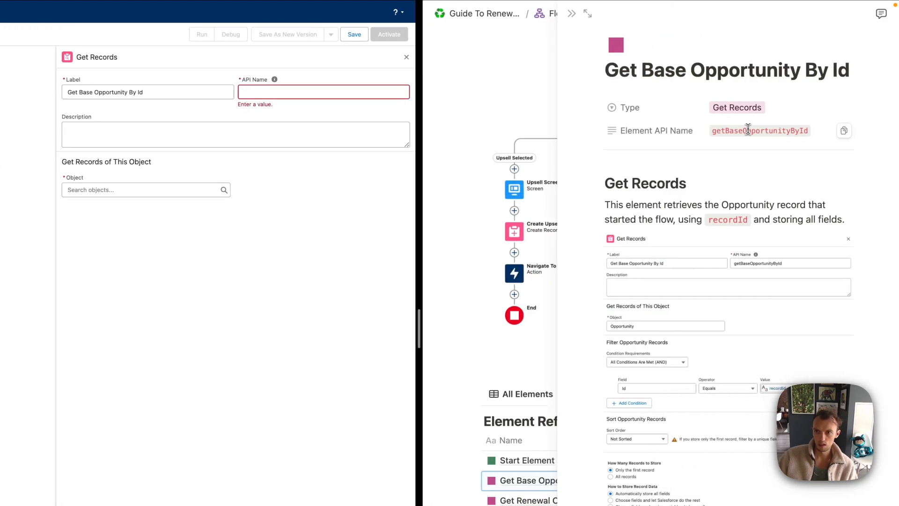
click(843, 130)
click(263, 92)
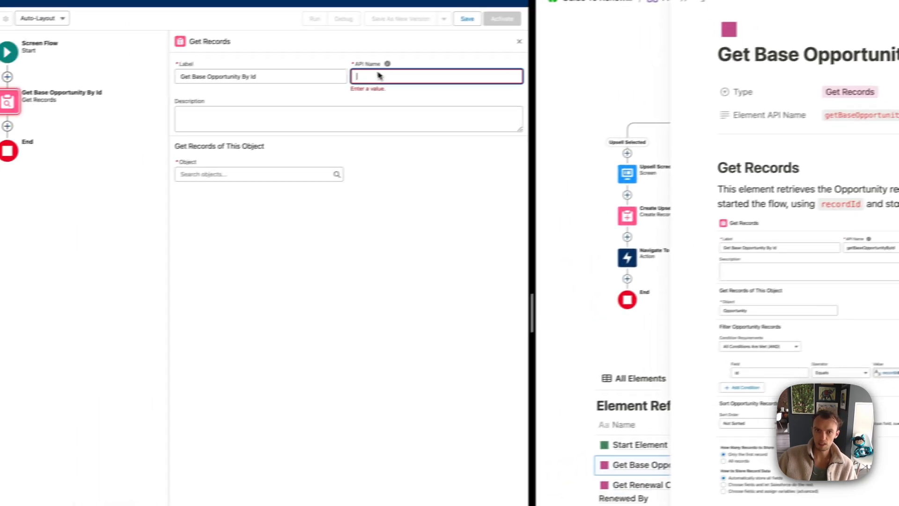
key(super+v)
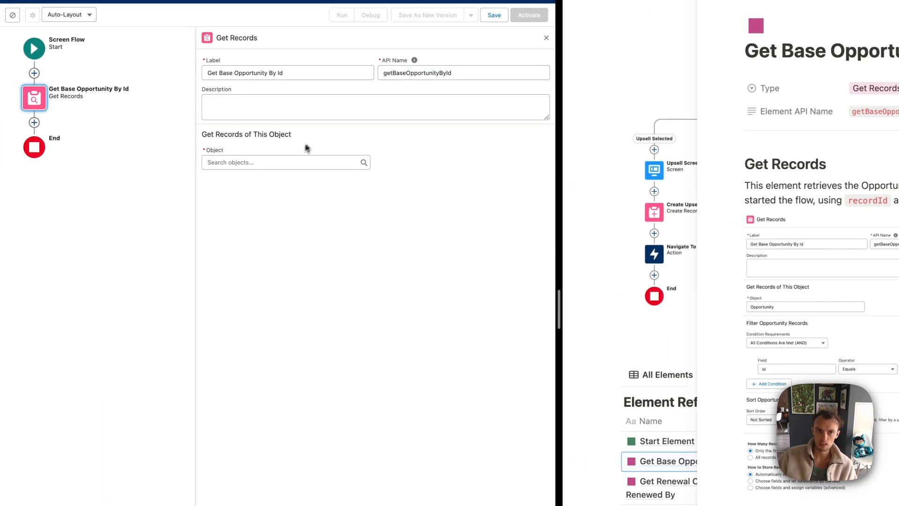
Set the object to Opportunity and filter on the Id field
click(270, 163)
text(opp)
click(265, 181)
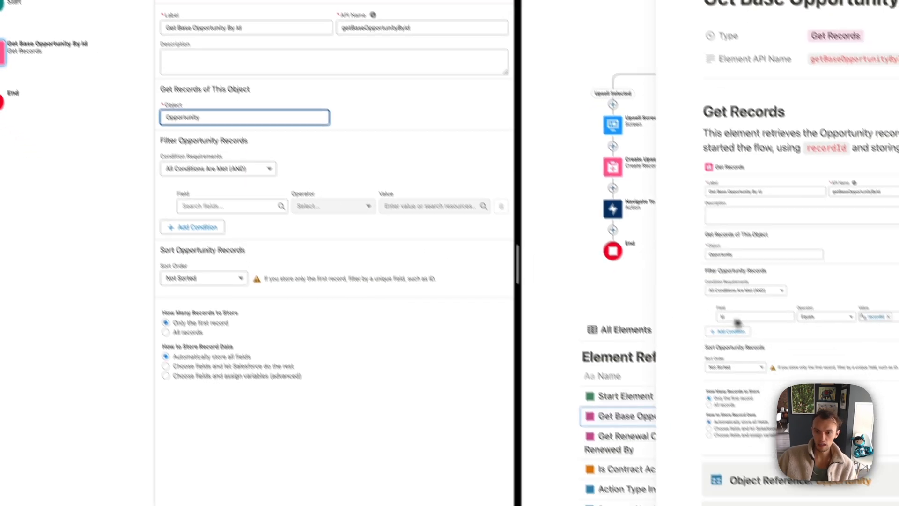
scroll(738, 322, down, 3)
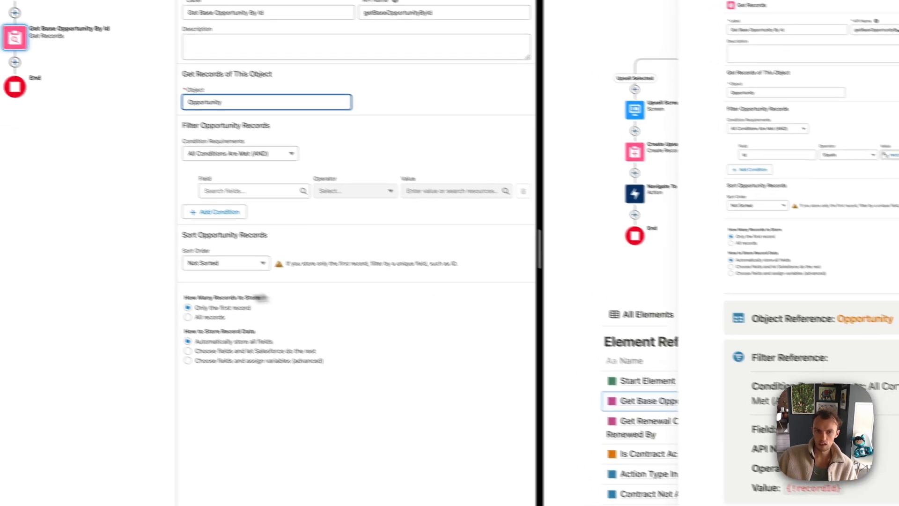
click(280, 203)
text(id)
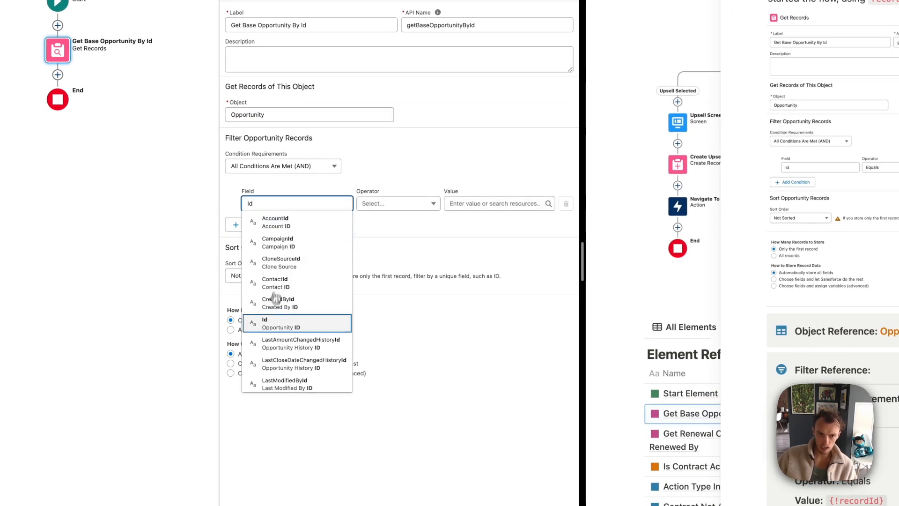
click(281, 302)
Begin a new Variable resource as the Id filter value
click(449, 202)
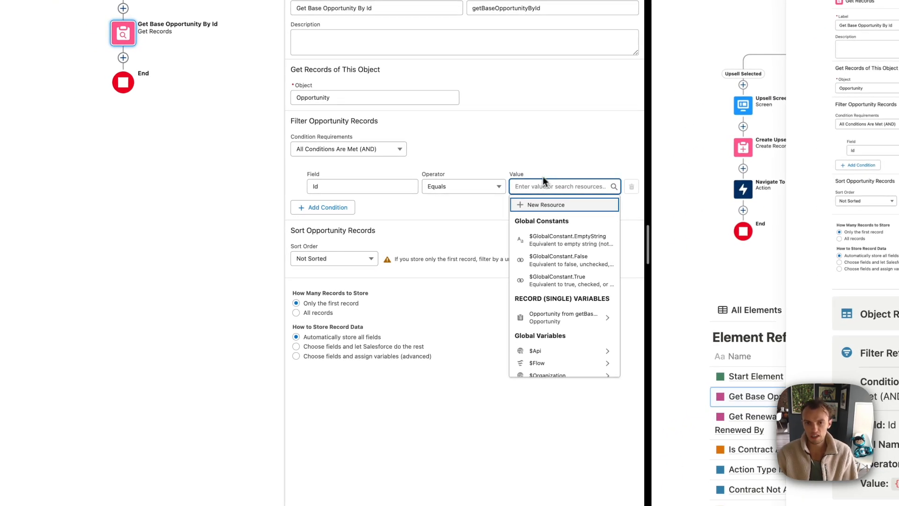
click(532, 206)
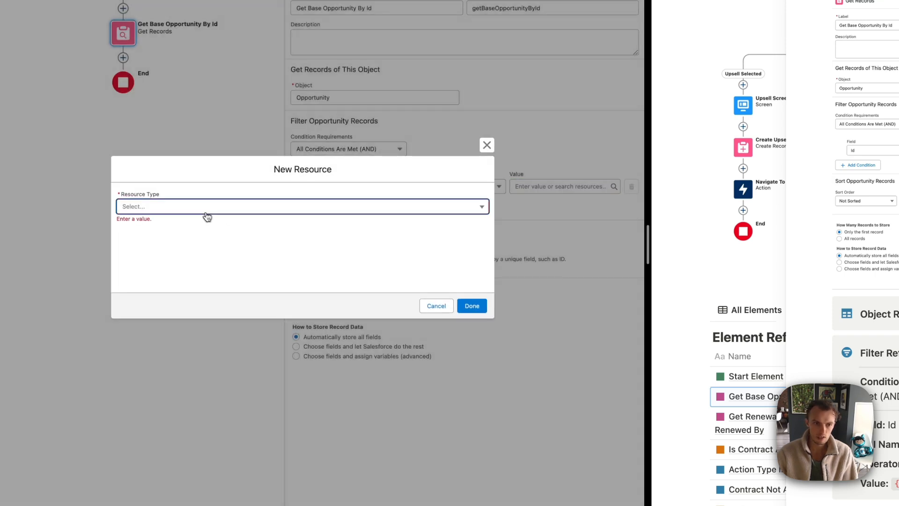
click(207, 211)
click(150, 225)
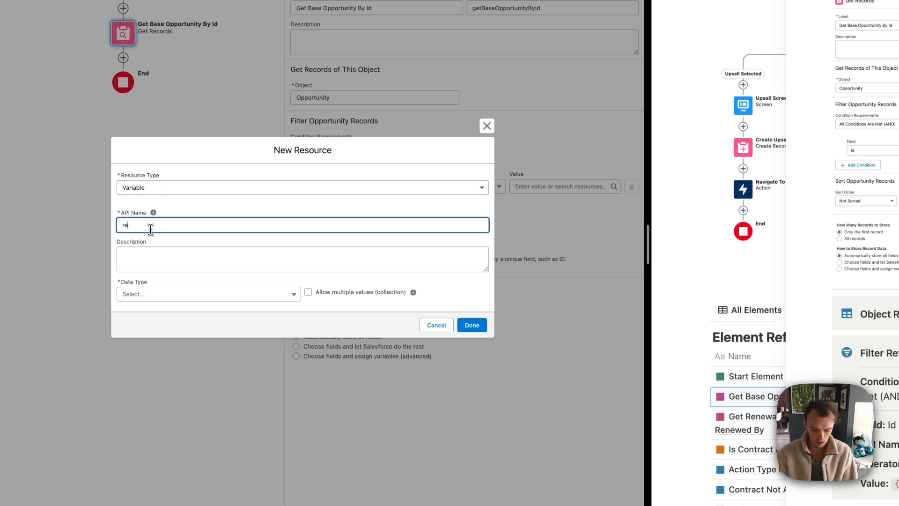
Define variable recordId as Text, available for input
text(recordId)
key(Tab)
click(151, 289)
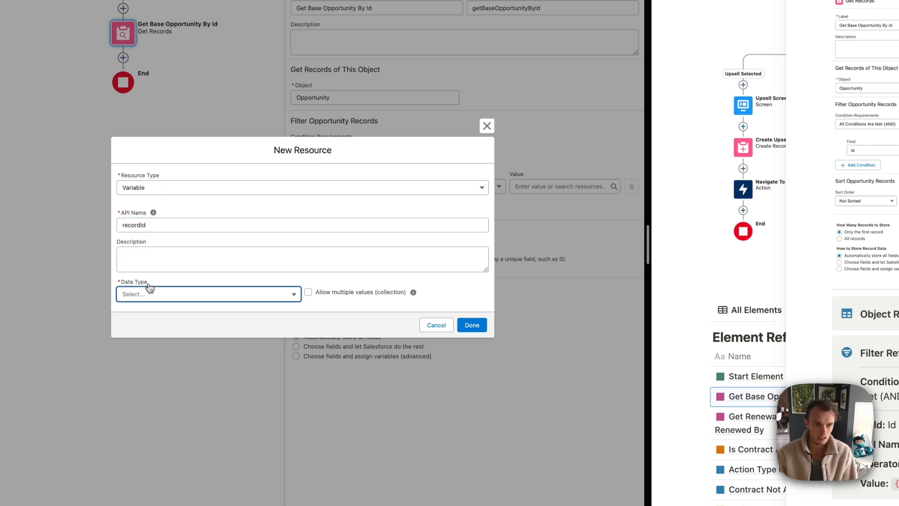
click(151, 312)
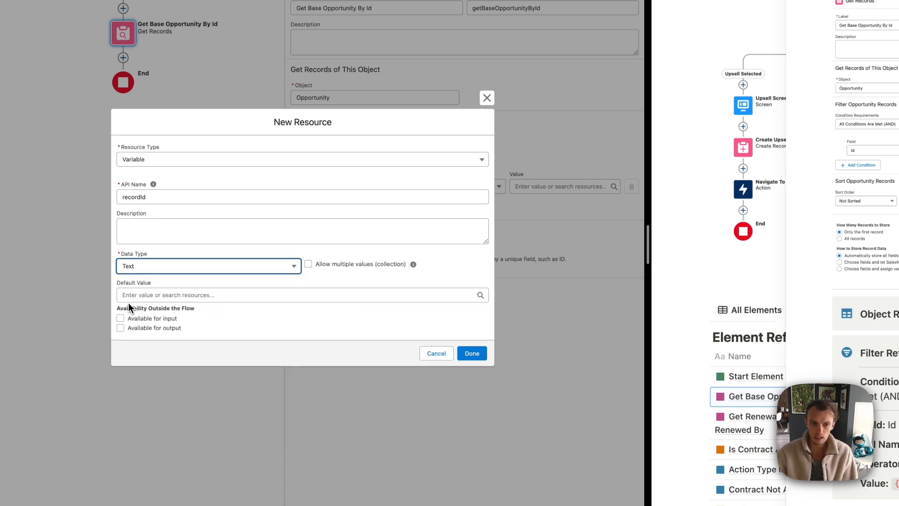
click(121, 319)
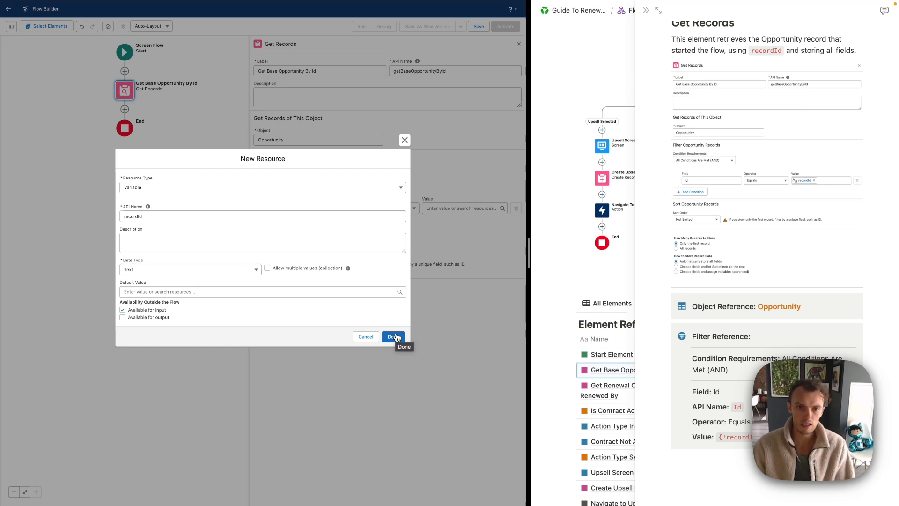
Save recordId as the Id filter value and close the Notion preview and Get Records panel
click(393, 337)
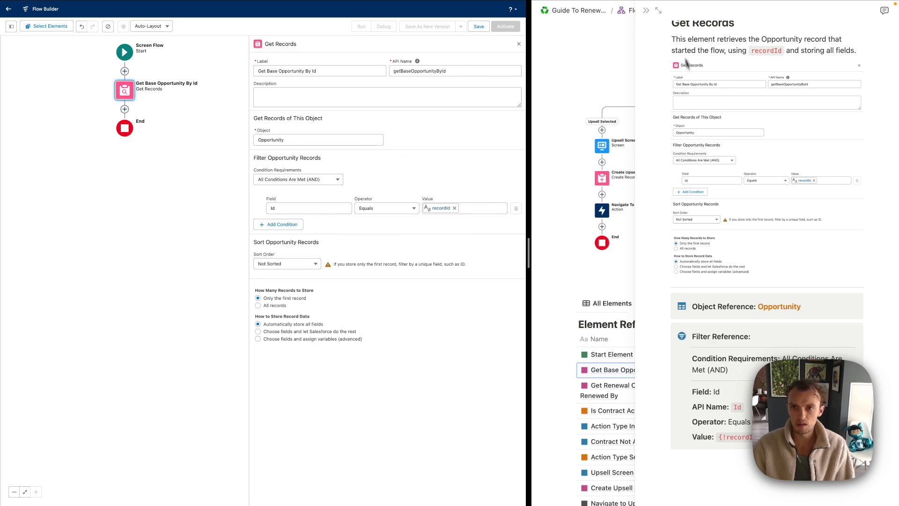
click(646, 10)
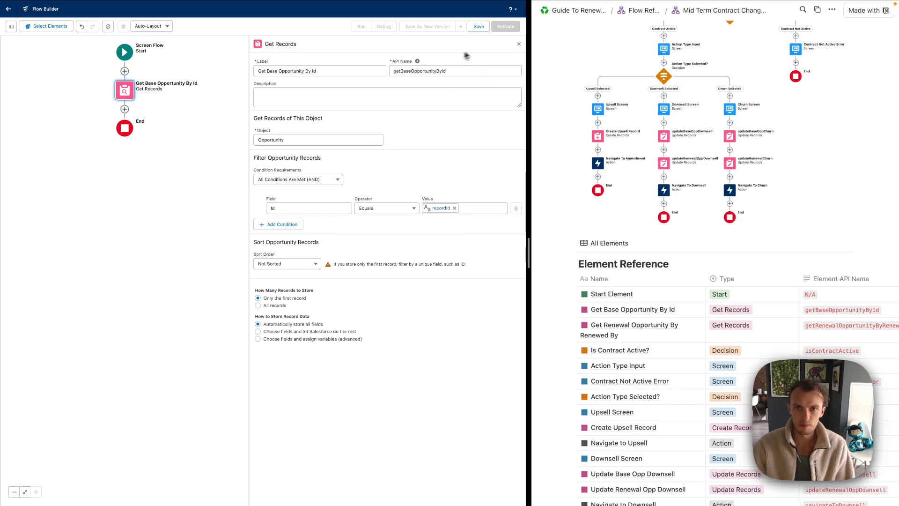
click(519, 45)
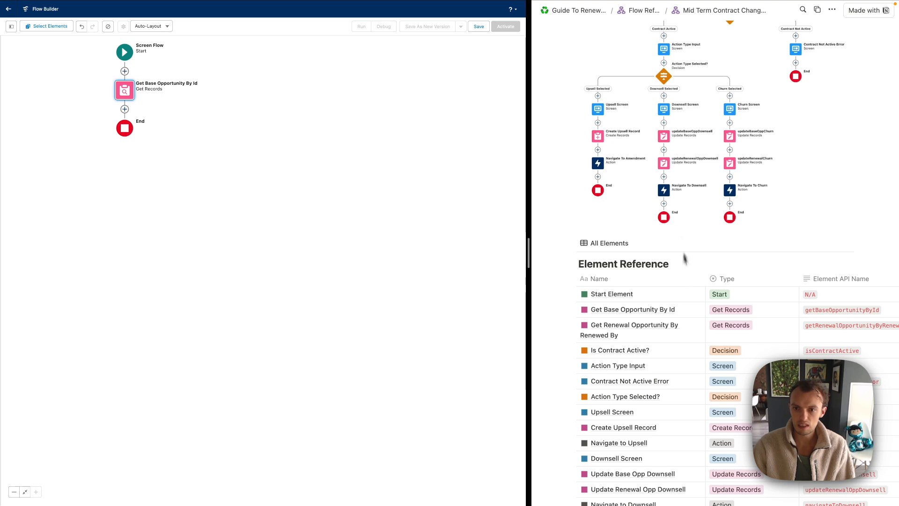
Add a second Get Records element after Get Base Opportunity By Id
click(693, 325)
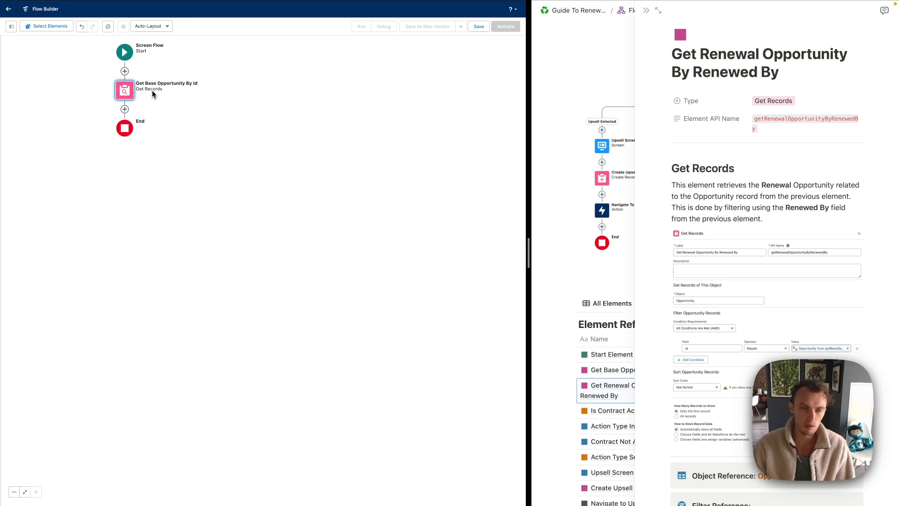
click(125, 108)
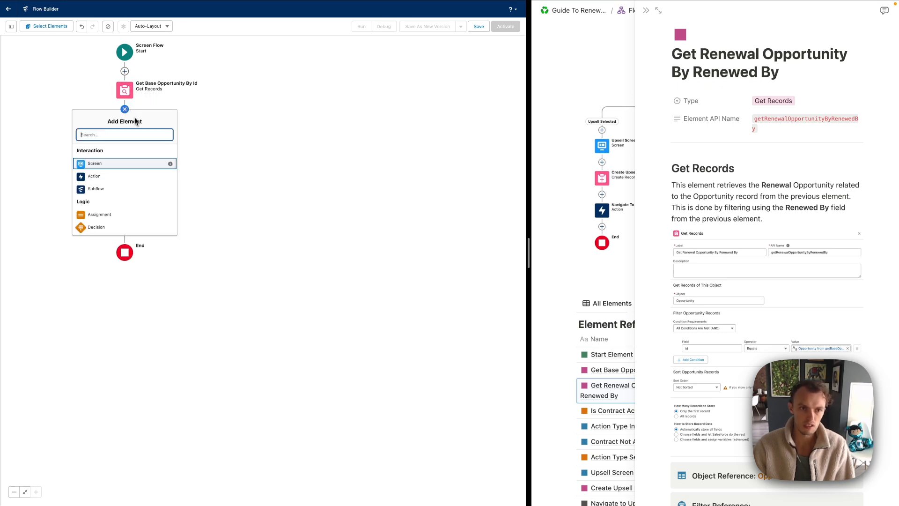
text(renew)
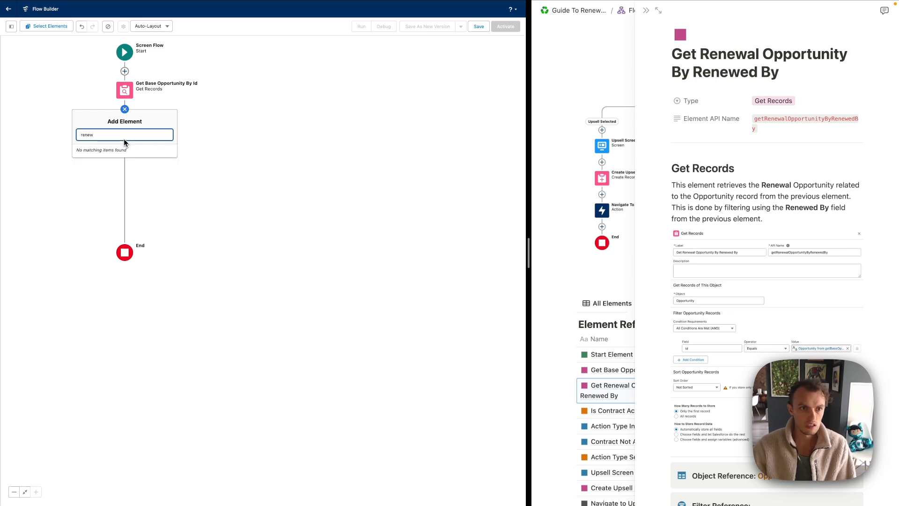
key(BackSpace)
key(BackSpace)
key(BackSpace)
key(BackSpace)
text(get)
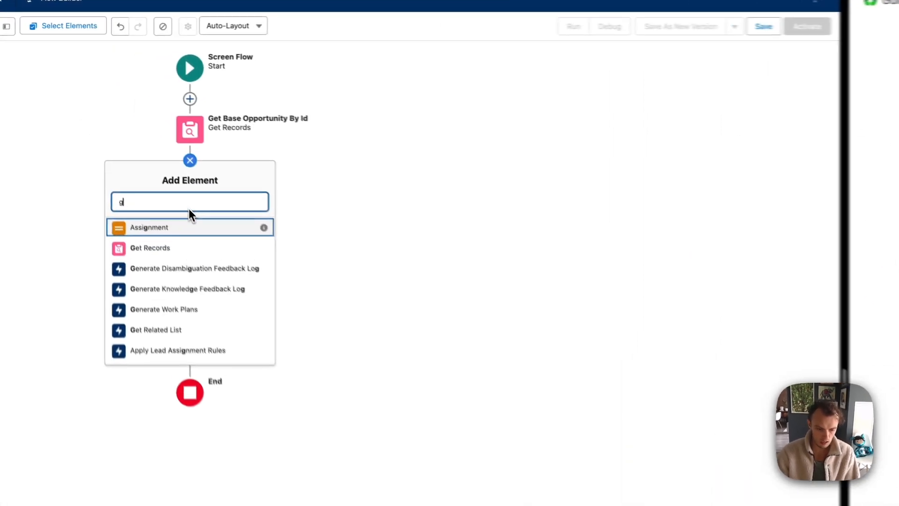
click(132, 154)
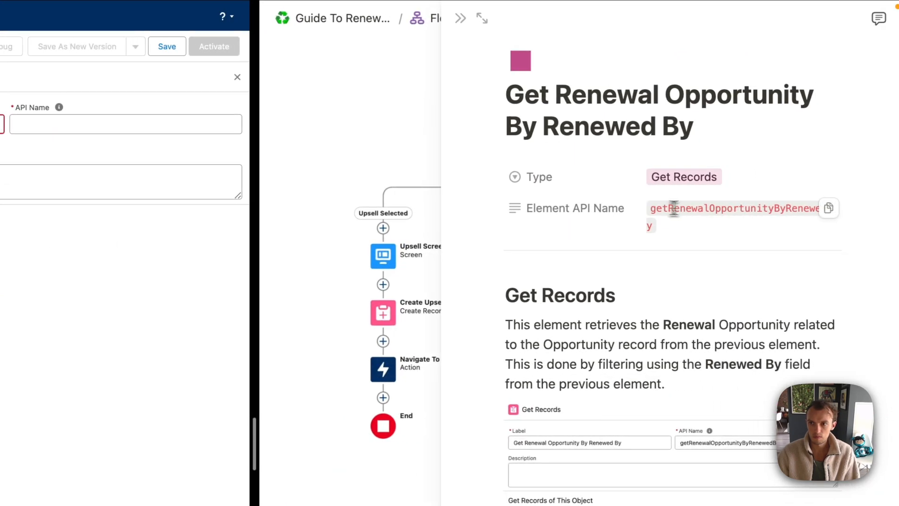
Paste the documented API name and label it Get Renewal Opportunity By Renewed By
click(826, 210)
click(255, 124)
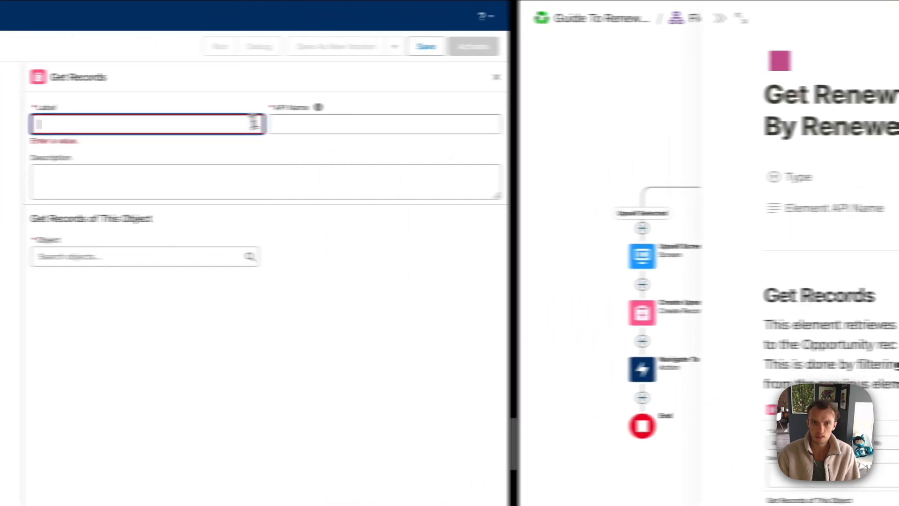
key(Tab)
text(getRenewalOpportunityByRenewedBy)
click(240, 120)
text(Get Renew)
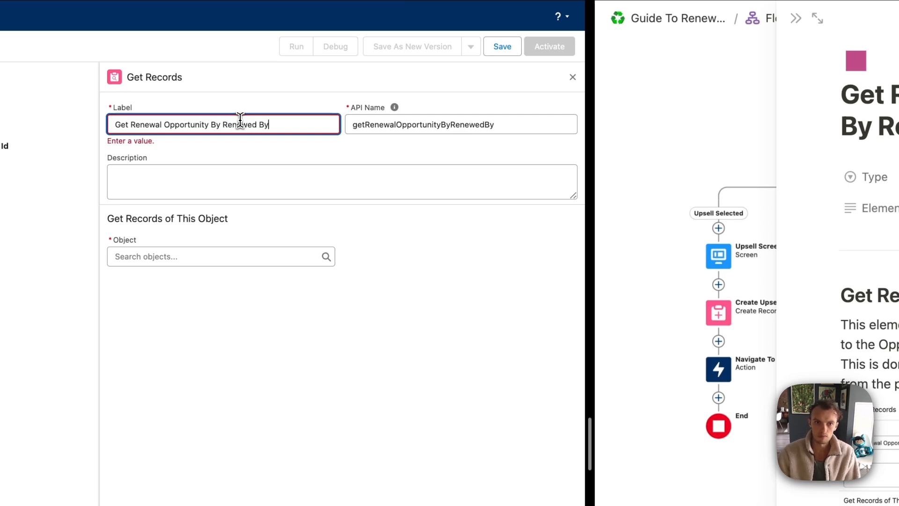
Query Opportunity records filtered on the Id field
click(169, 259)
text(opp)
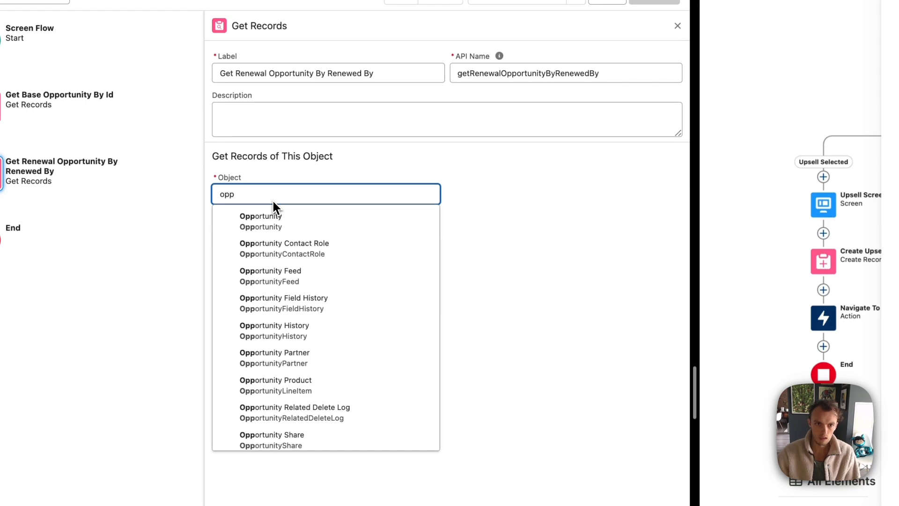
click(271, 221)
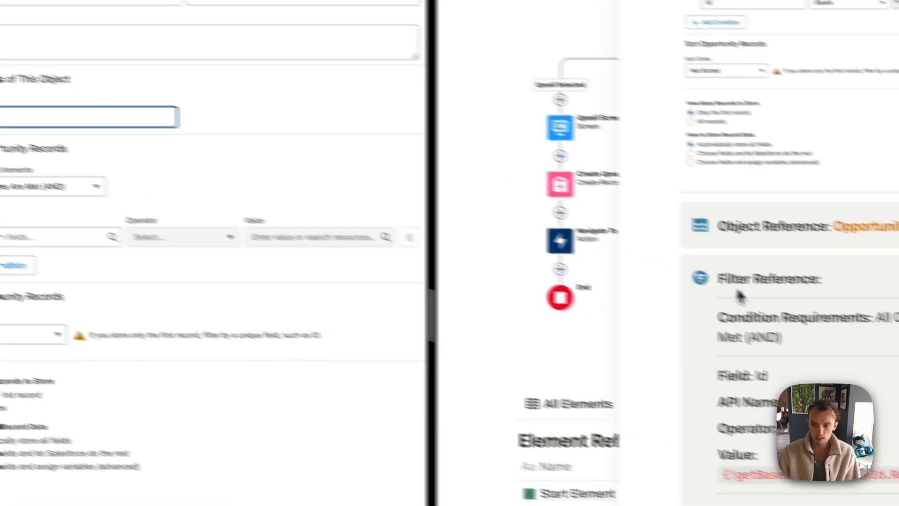
click(268, 316)
text(Id)
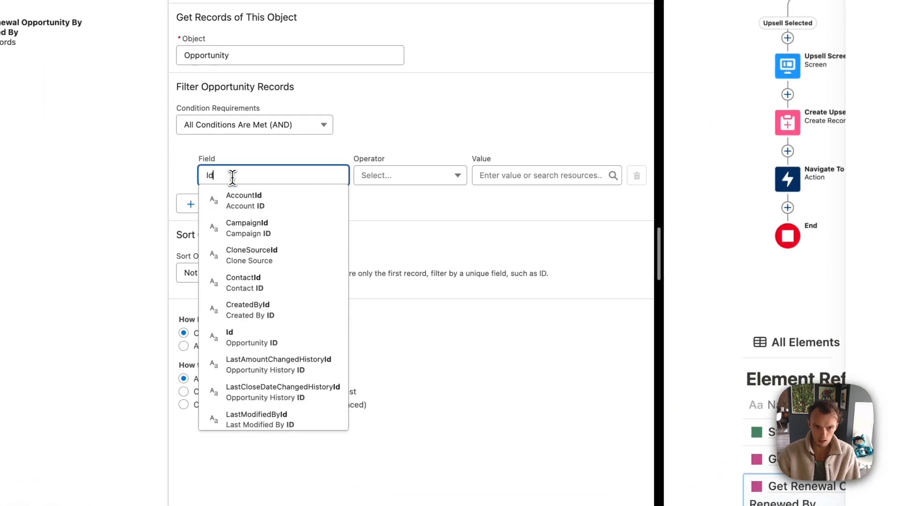
click(231, 338)
Match Id to {!getBaseOpportunityById.cstoolkit__Renewed_By__c} and close the panels
click(523, 177)
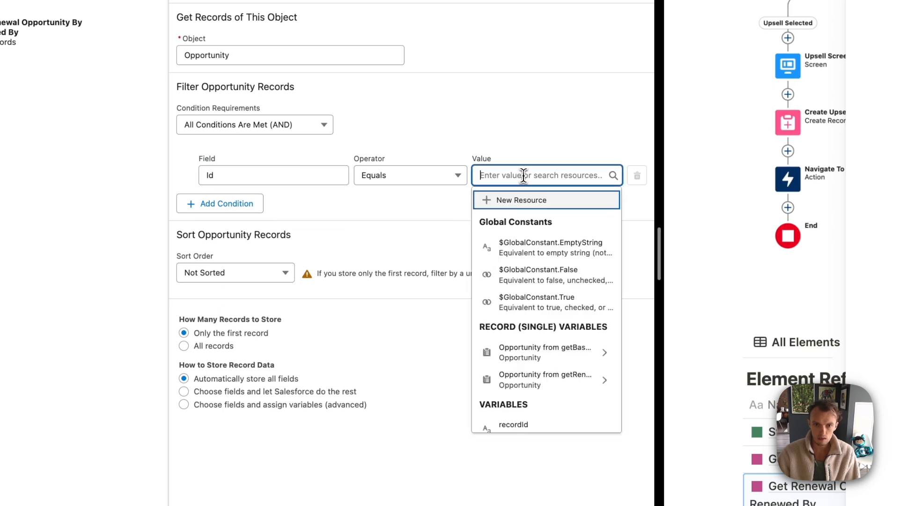
scroll(528, 333, down, 1)
click(529, 311)
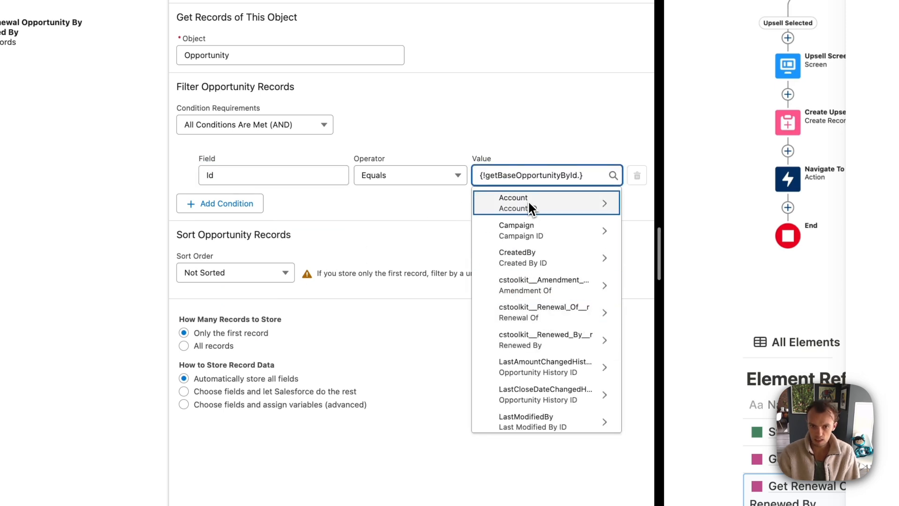
text(Renewe)
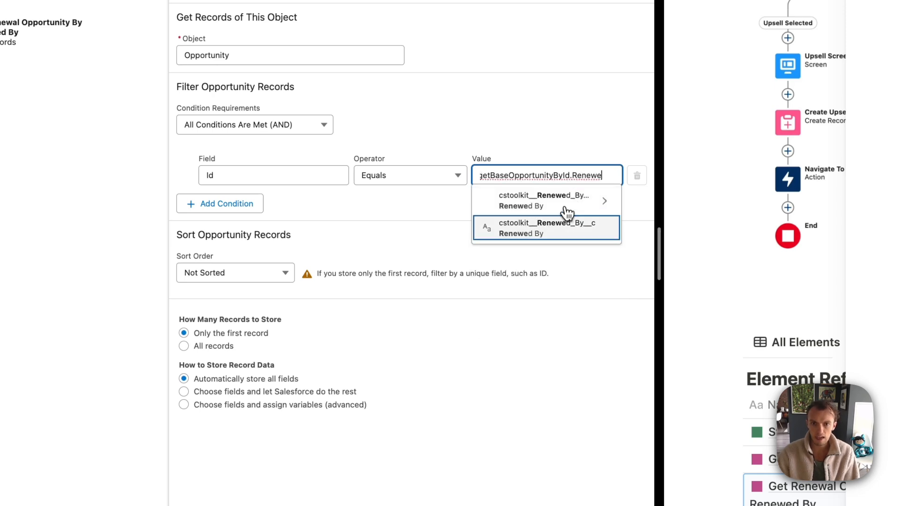
click(557, 227)
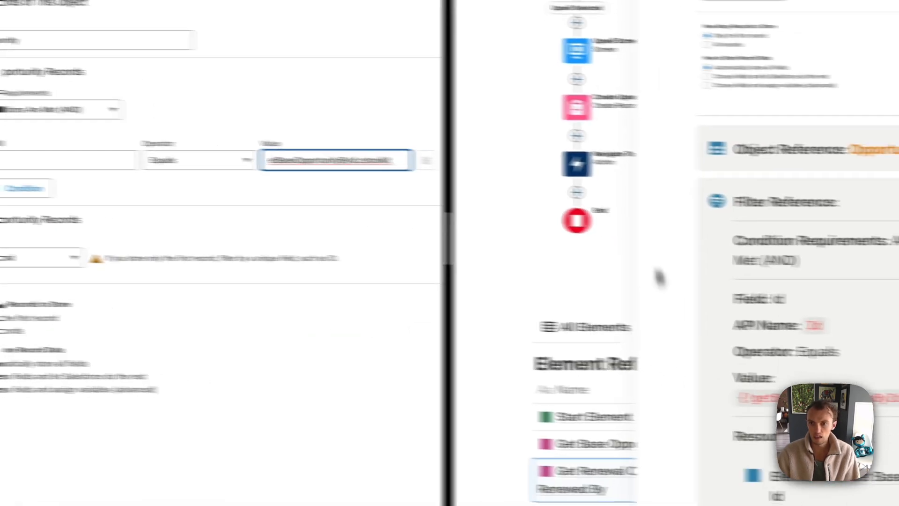
click(516, 45)
click(519, 45)
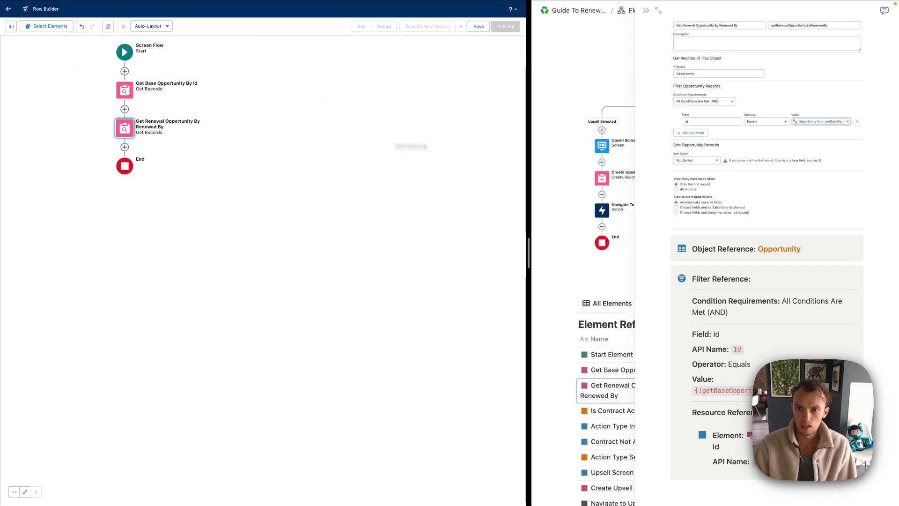
scroll(669, 121, up, 10)
click(646, 10)
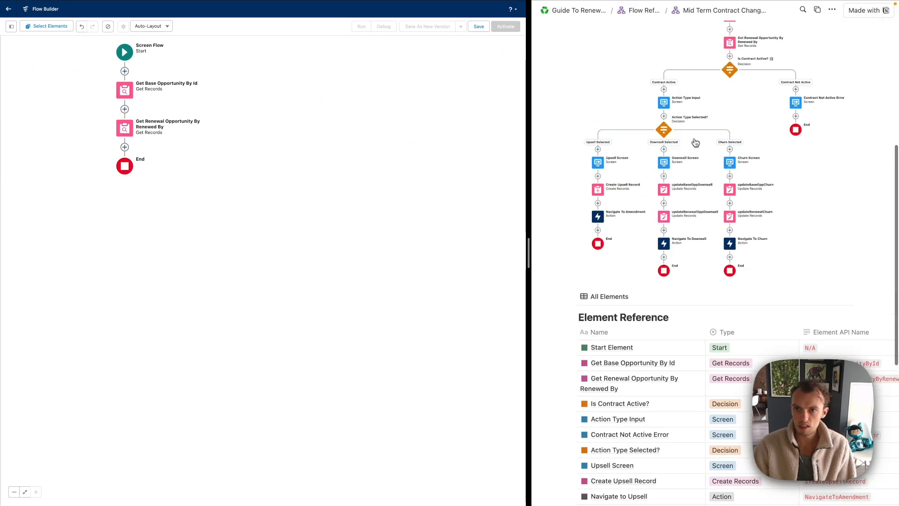
Open the Is Contract Active? decision notes in a widened Notion side peek
scroll(695, 142, up, 2)
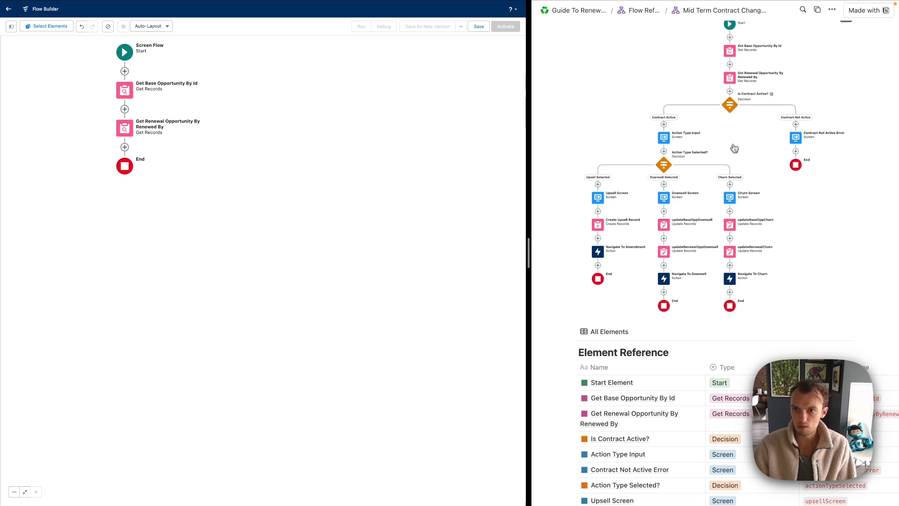
scroll(734, 149, down, 1)
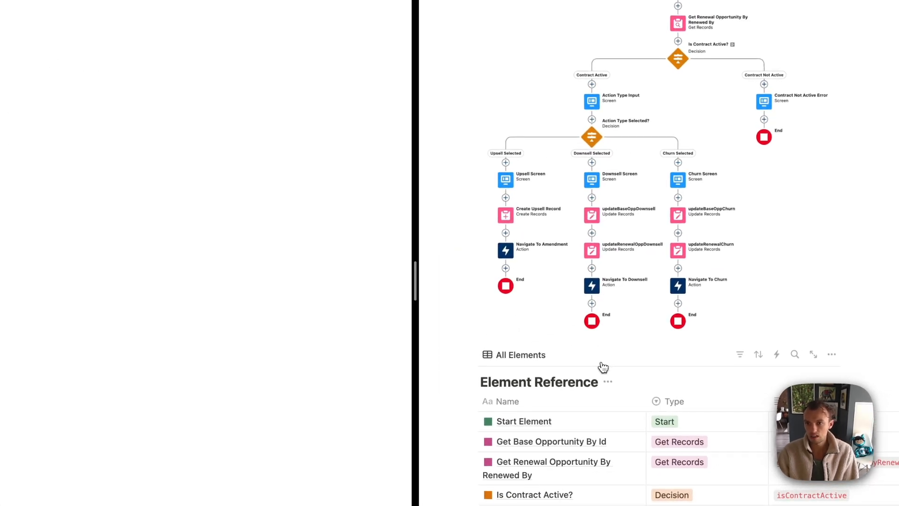
scroll(604, 367, down, 3)
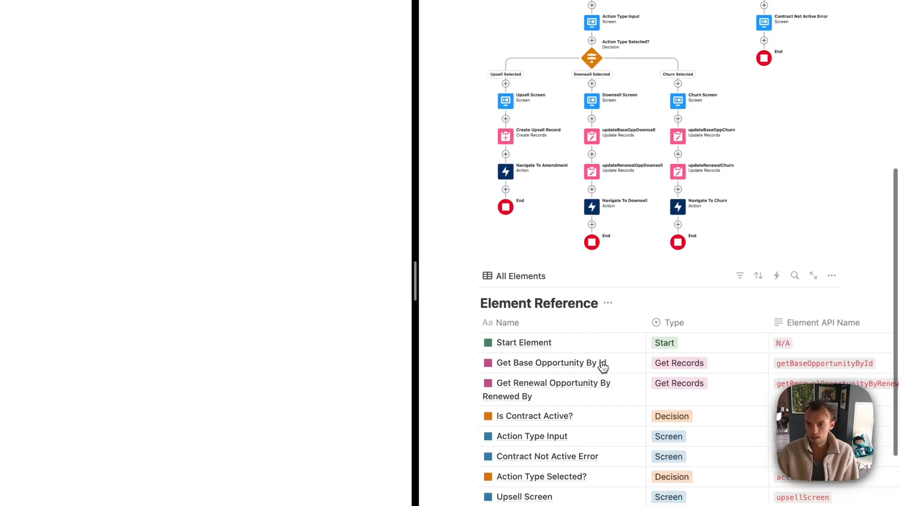
click(611, 382)
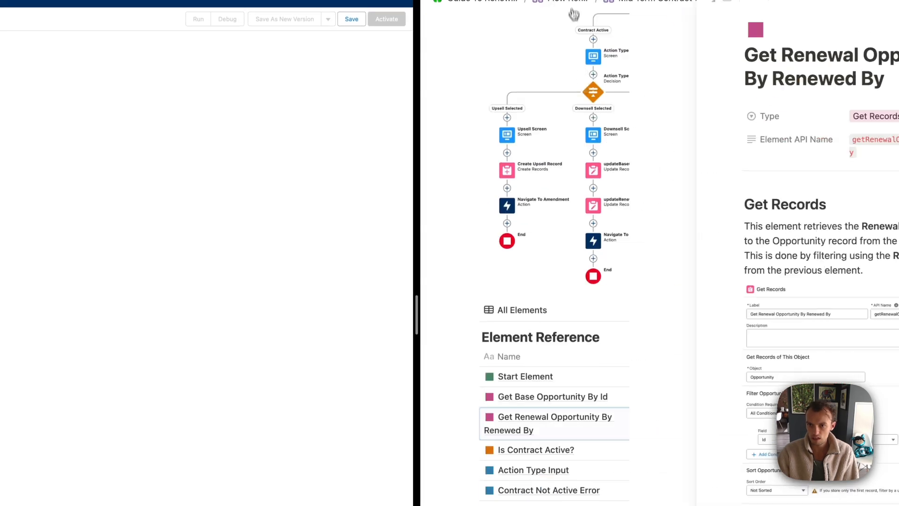
click(698, 334)
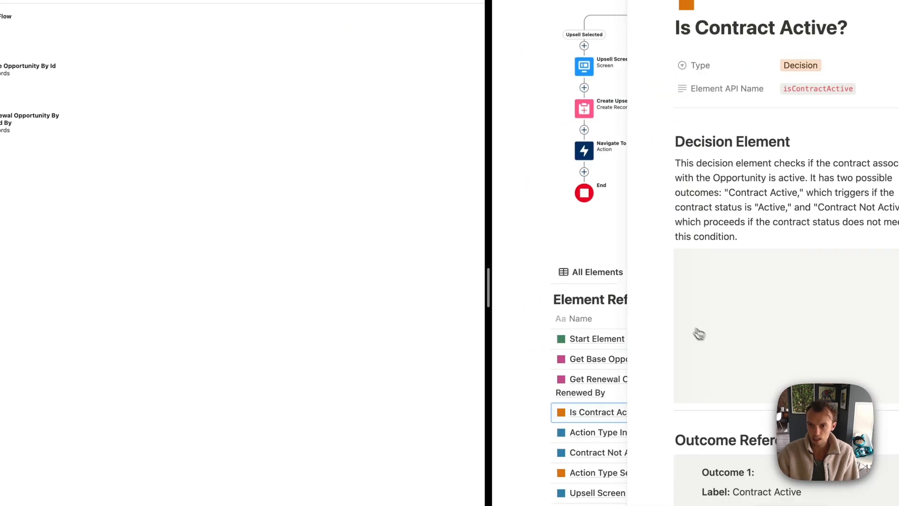
scroll(745, 173, down, 5)
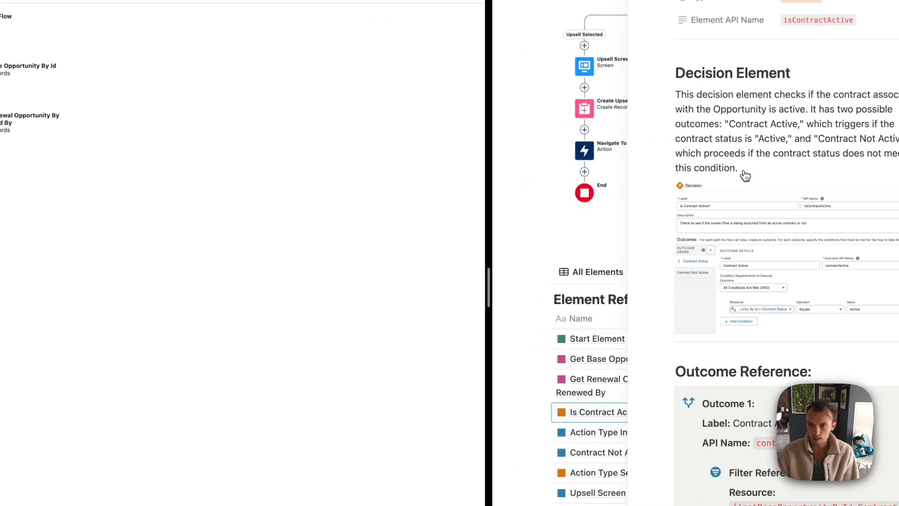
drag(633, 91, 534, 96)
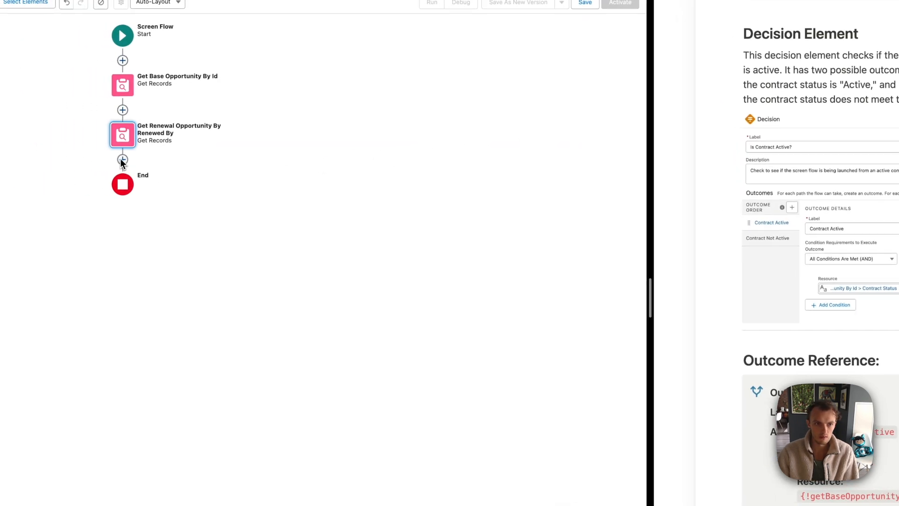
click(311, 214)
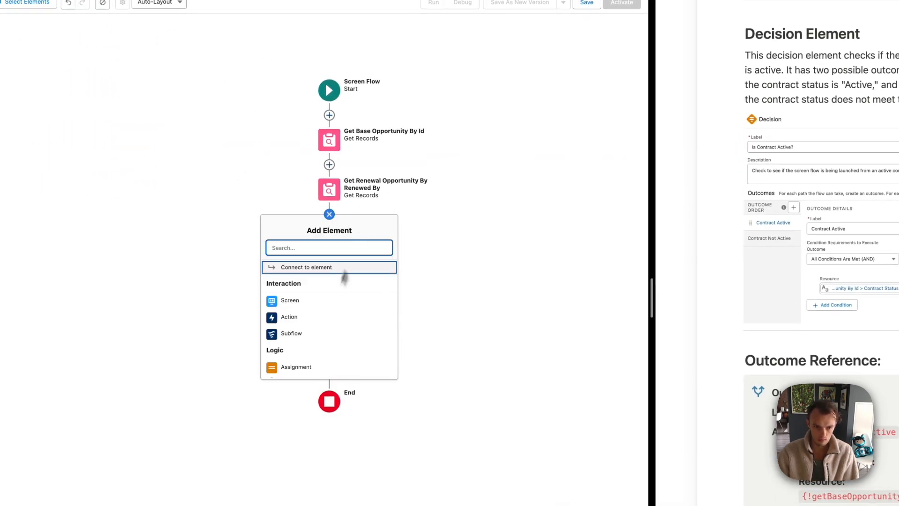
scroll(361, 328, down, 3)
Add a Decision labelled 'Is Contract Active?' and set its API name
click(303, 269)
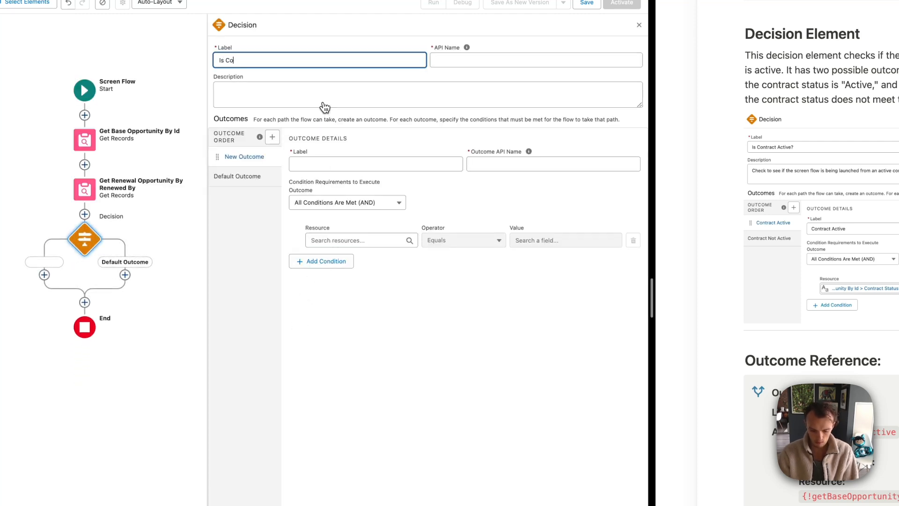
key(Tab)
click(542, 65)
double_click(541, 65)
text(isContractActive)
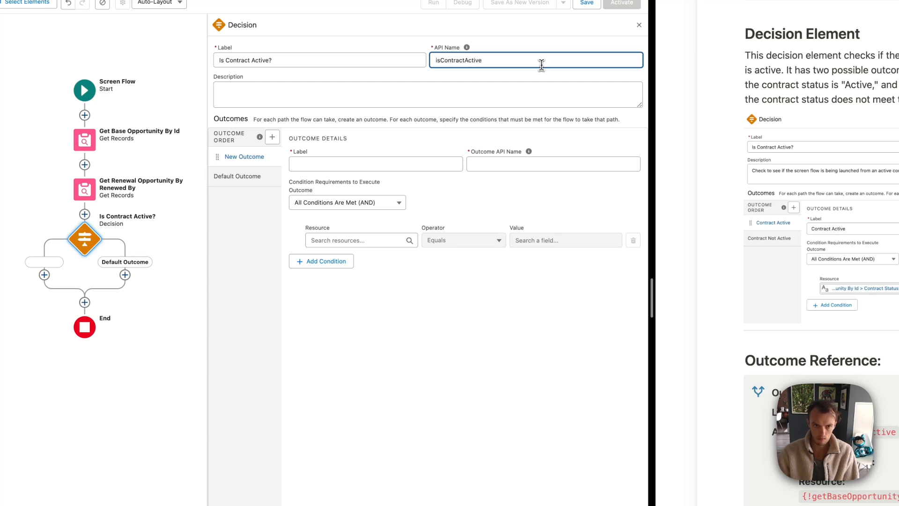
Add outcome Contract Active with API name contractActive
click(390, 166)
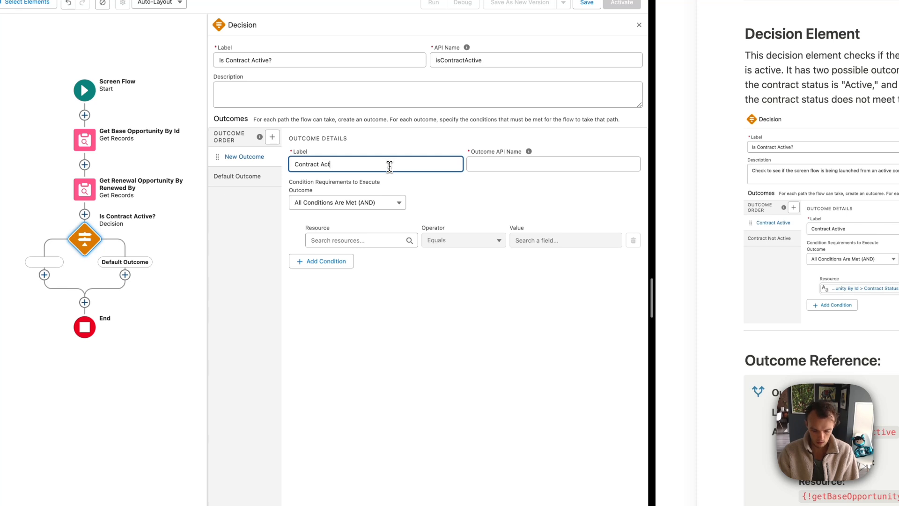
key(Tab)
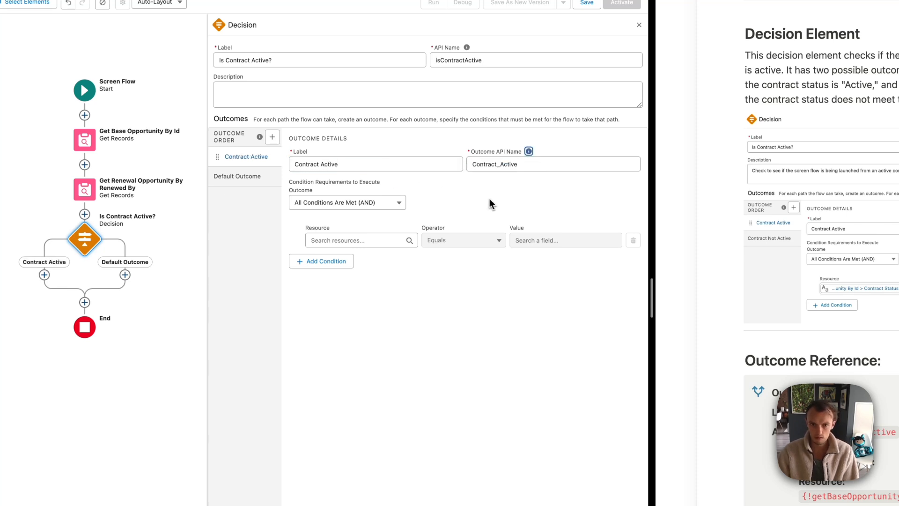
click(500, 164)
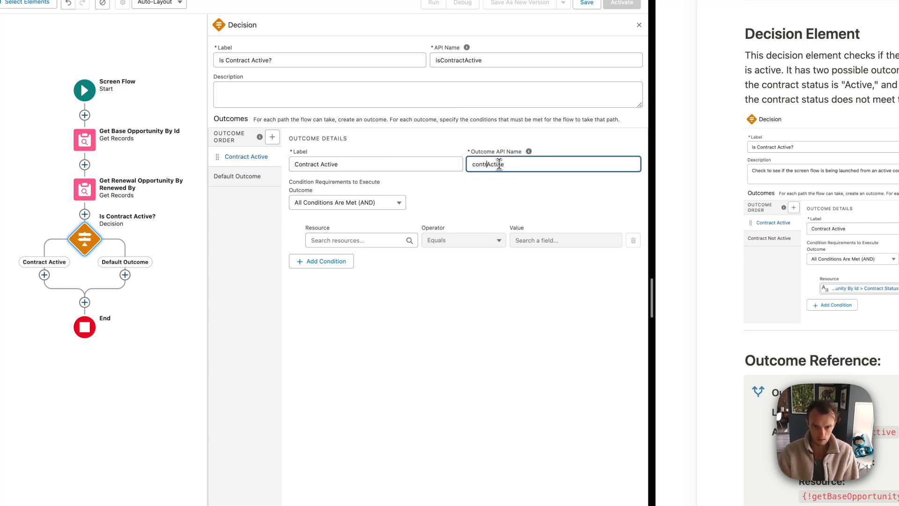
click(499, 195)
scroll(859, 298, down, 3)
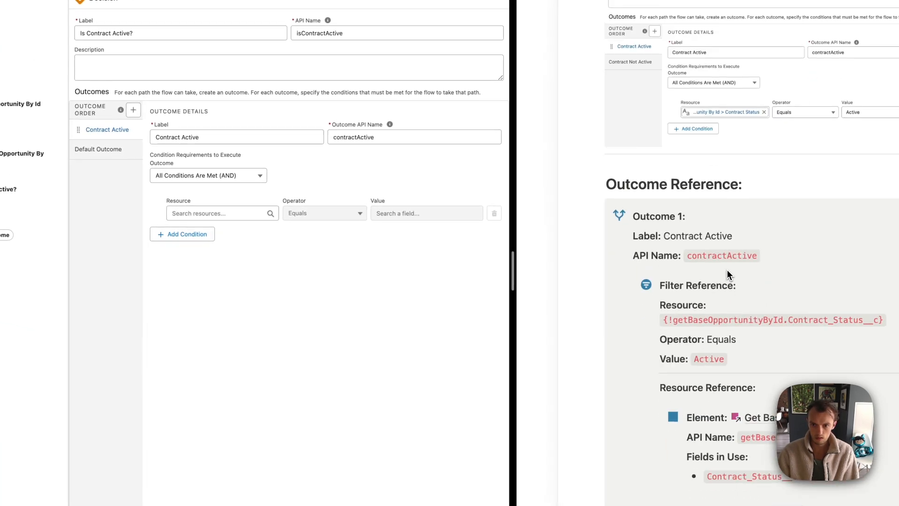
Set the outcome condition: base opportunity's Contract Status Equals Active
click(200, 213)
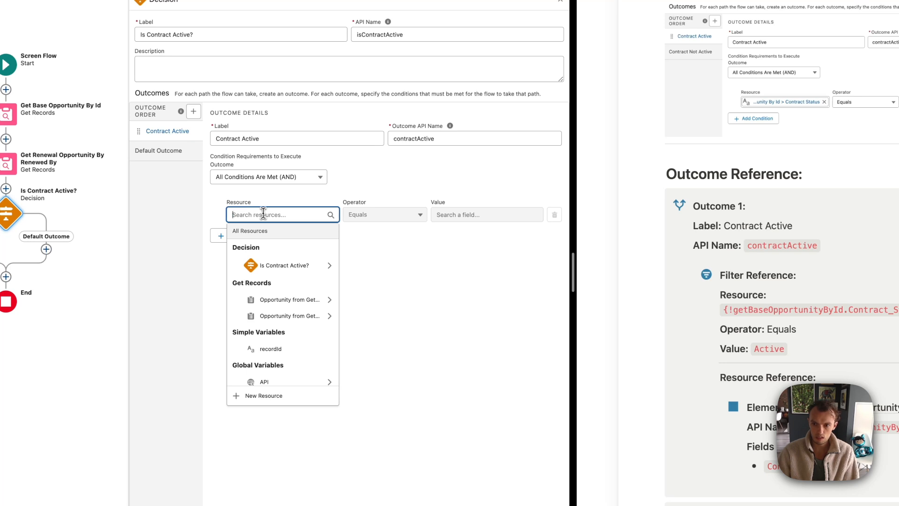
text(get)
click(290, 264)
text(Contra)
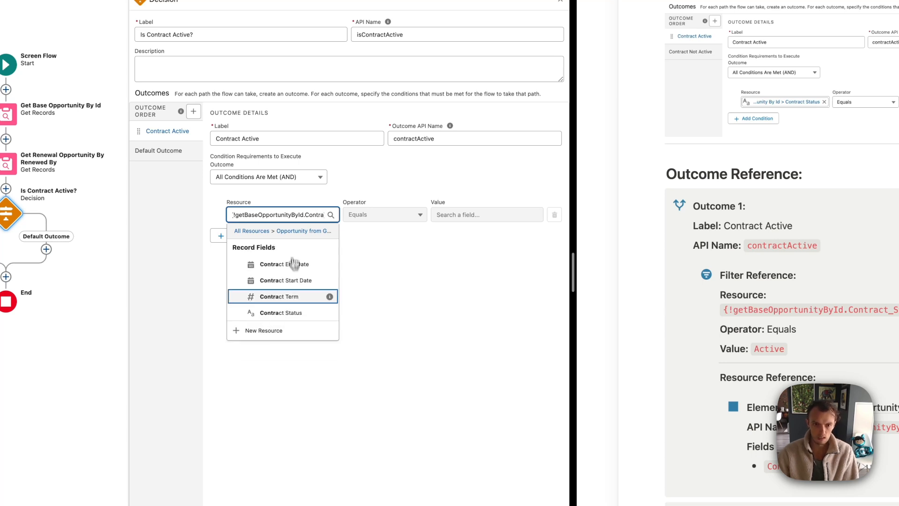
click(293, 313)
click(476, 215)
text(Active)
click(418, 260)
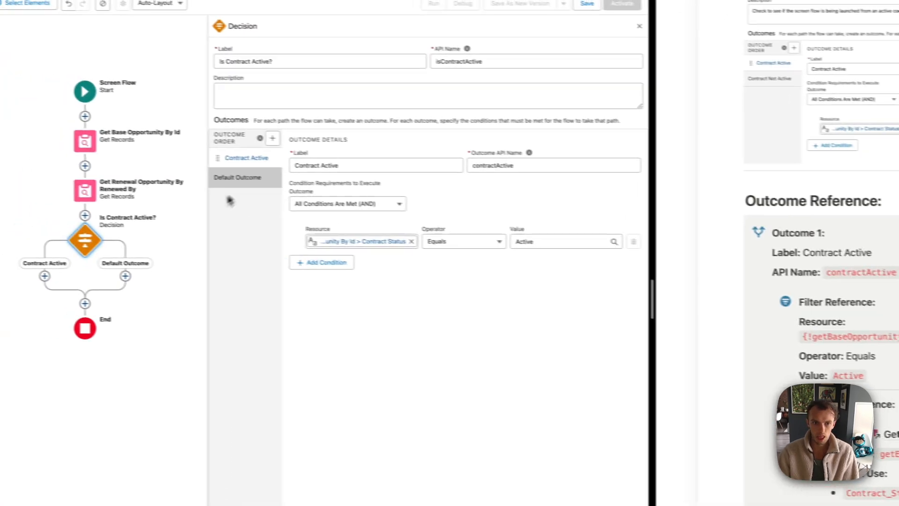
Rename the default outcome to Contract Not Active and close the decision settings
click(173, 151)
click(281, 141)
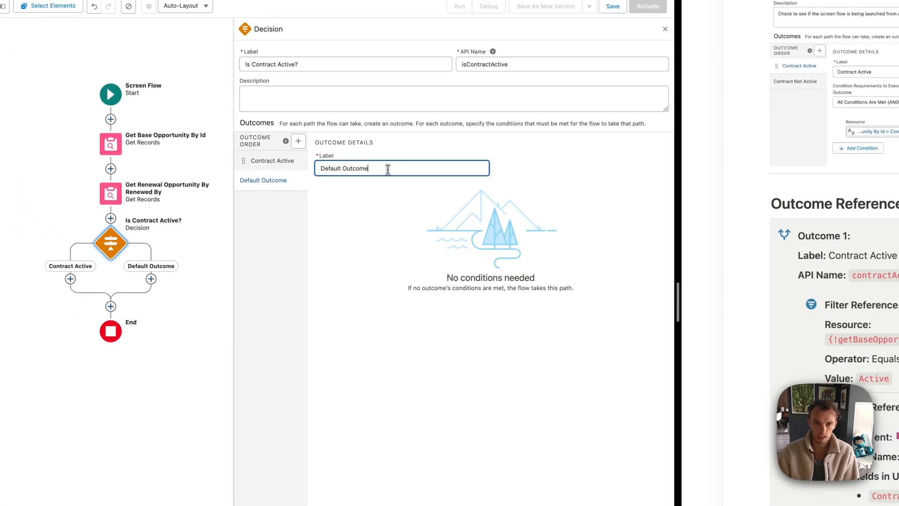
triple_click(385, 170)
text(Contract Not Active)
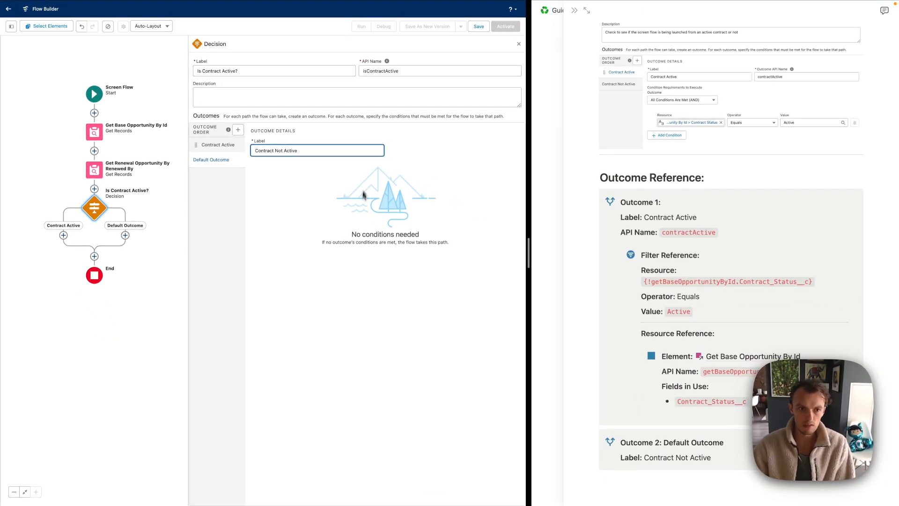
click(348, 227)
click(519, 44)
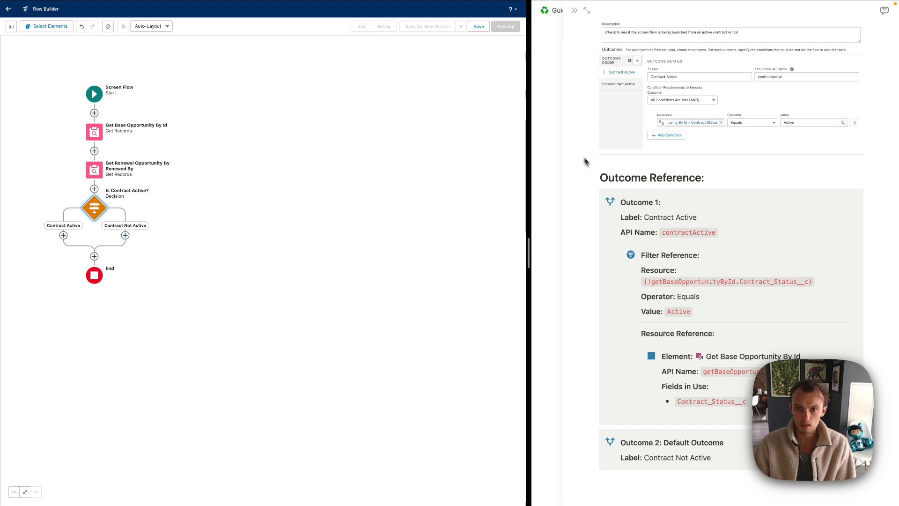
Open the Contract Not Active Error reference in a wider Notion peek beside the flow
scroll(584, 161, up, 3)
click(575, 14)
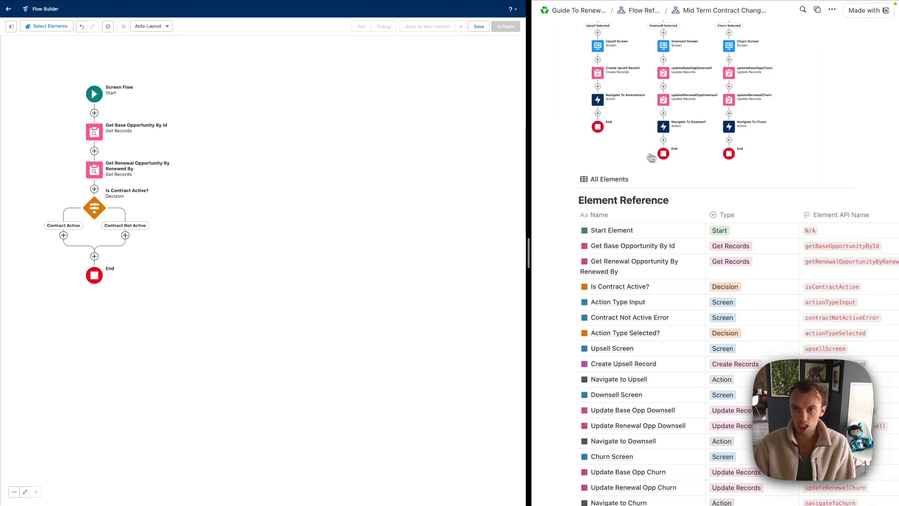
scroll(796, 108, up, 3)
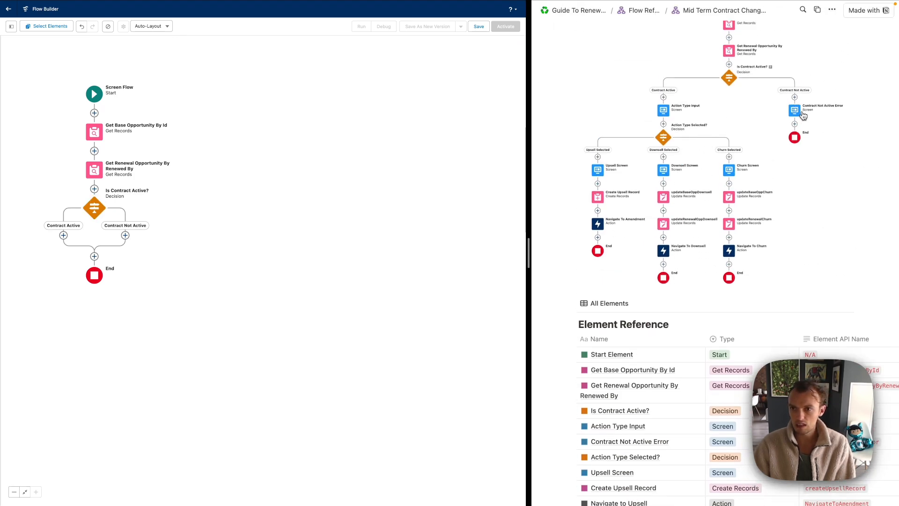
scroll(738, 262, down, 2)
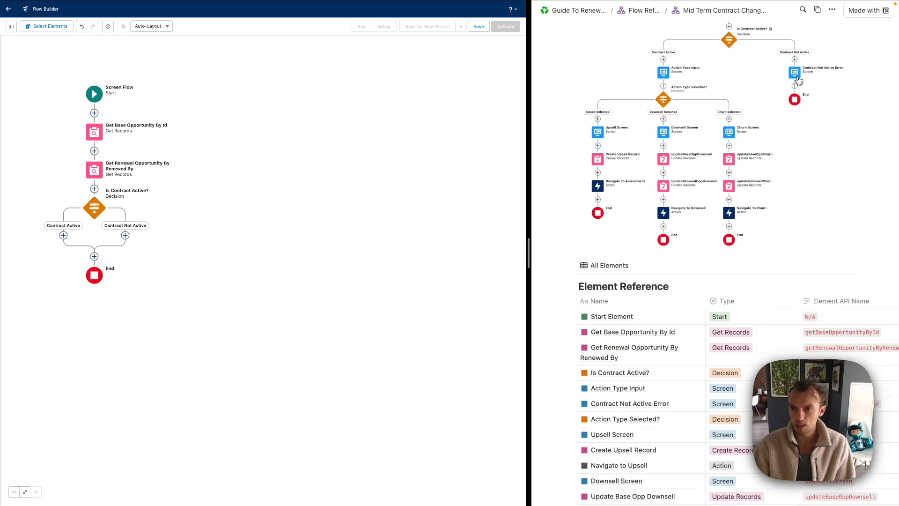
scroll(758, 145, down, 5)
click(689, 270)
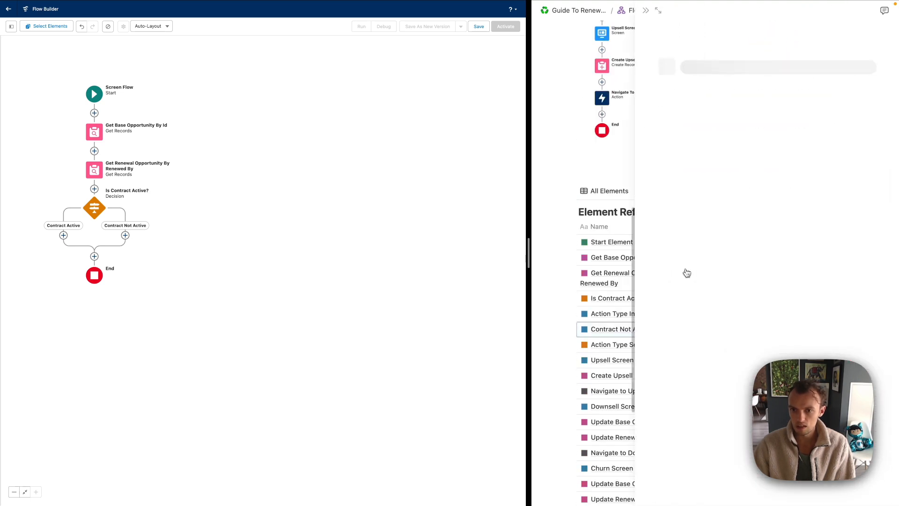
drag(635, 45, 542, 63)
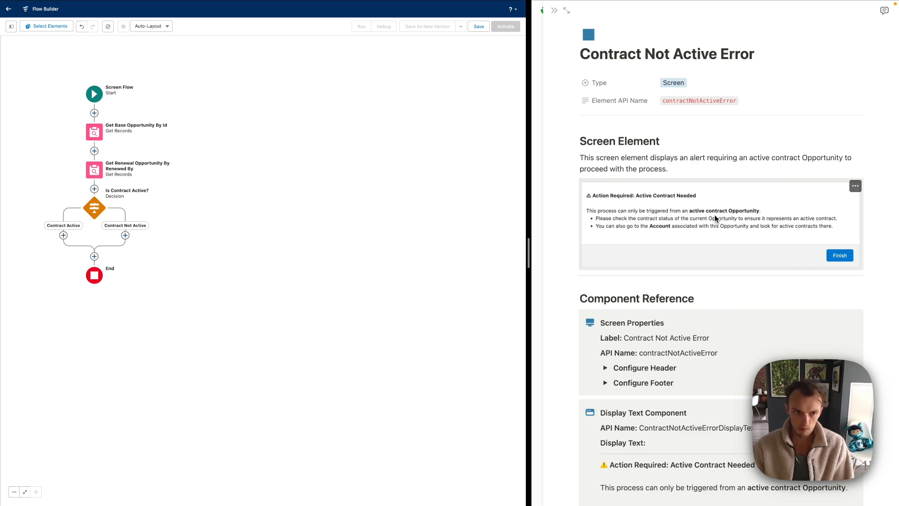
drag(204, 239, 315, 246)
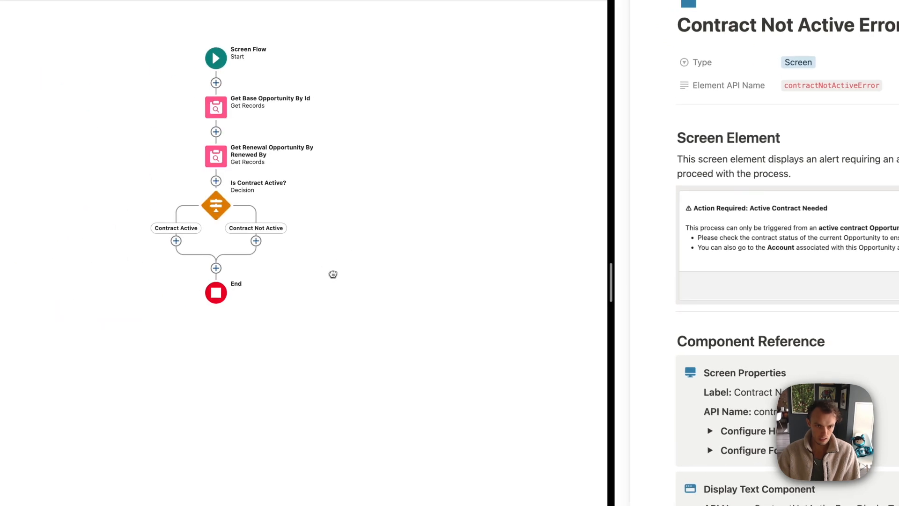
click(258, 243)
Add a screen on the Contract Not Active branch labelled Contract Not Active Error, API name contractNotActiveError
click(217, 326)
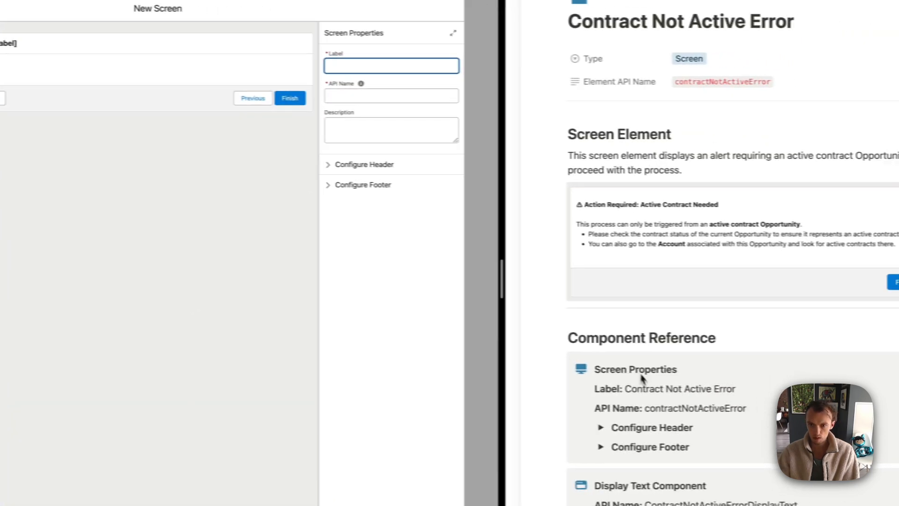
click(777, 397)
drag(602, 388, 729, 393)
key(super+c)
click(346, 67)
key(super+v)
key(super+a)
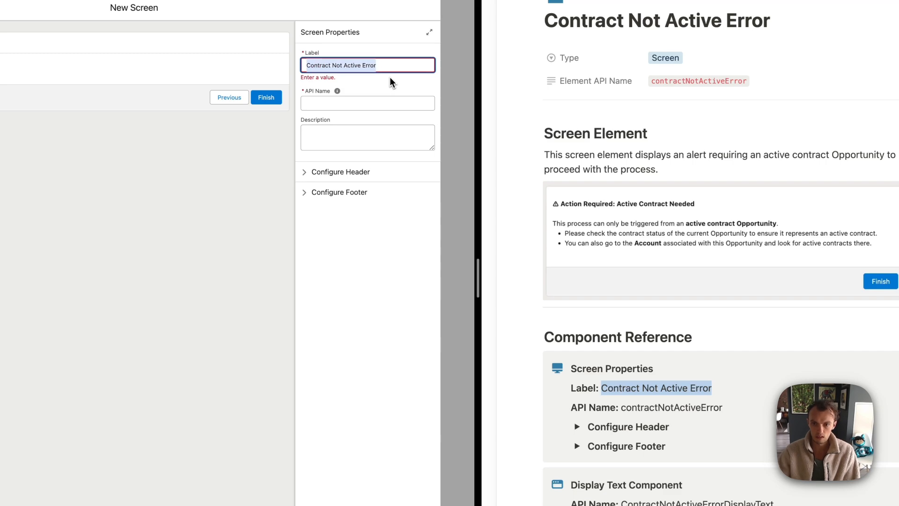
click(627, 410)
drag(623, 389, 717, 388)
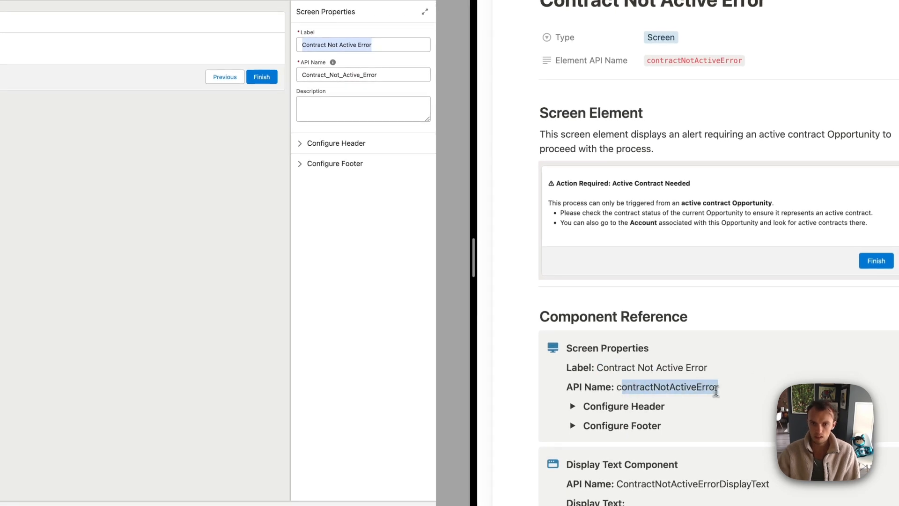
click(399, 101)
key(super+a)
text(contractNotActiveError)
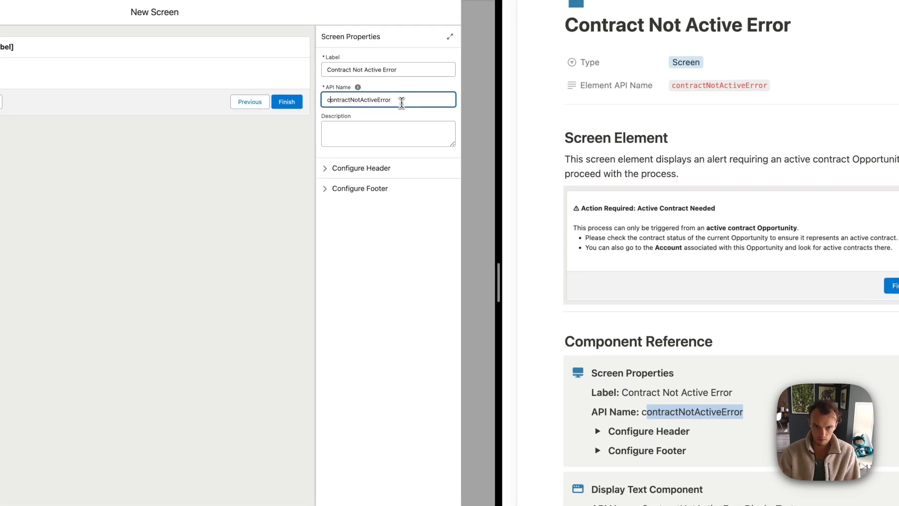
Turn off the screen header and hide the Previous and Pause footer buttons
scroll(674, 317, down, 5)
click(598, 320)
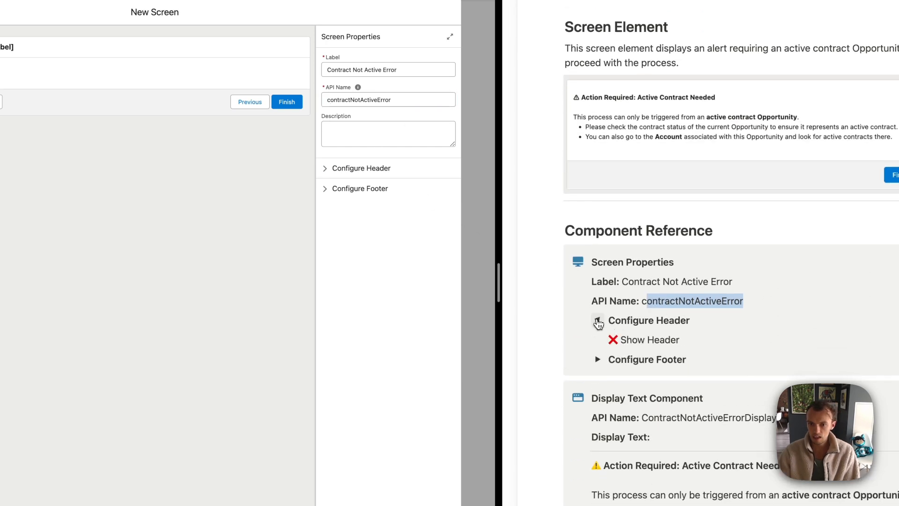
click(328, 169)
click(326, 184)
click(328, 171)
click(328, 190)
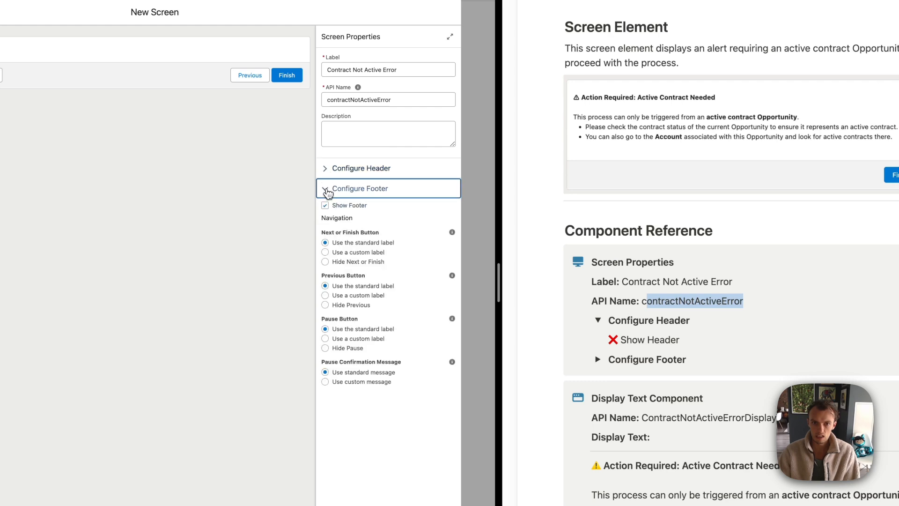
click(598, 320)
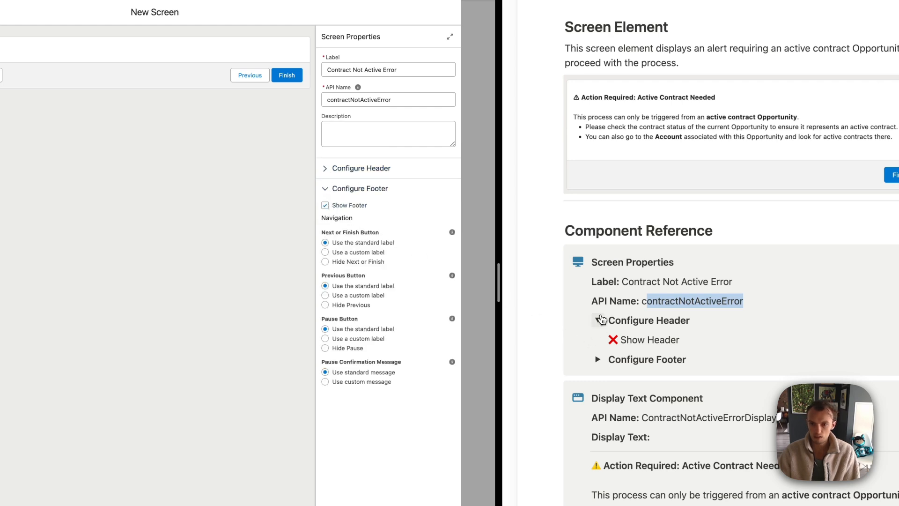
click(599, 340)
click(702, 297)
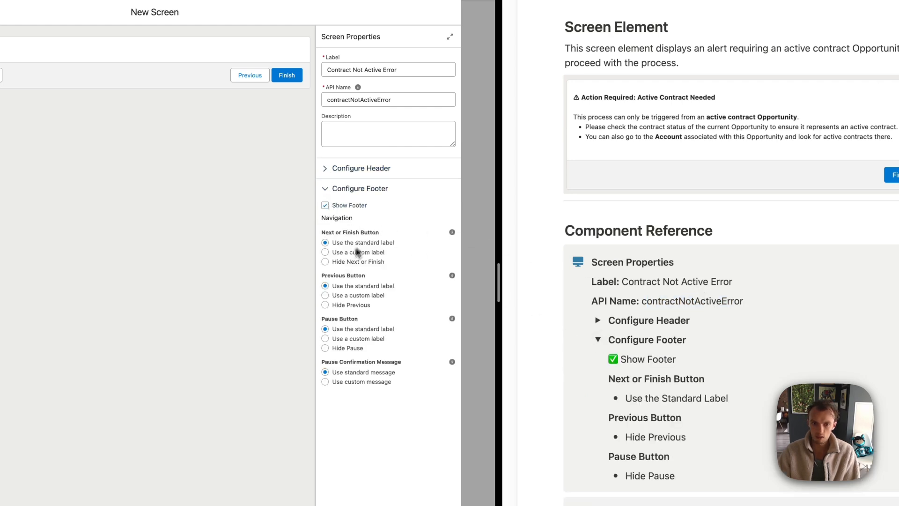
click(326, 309)
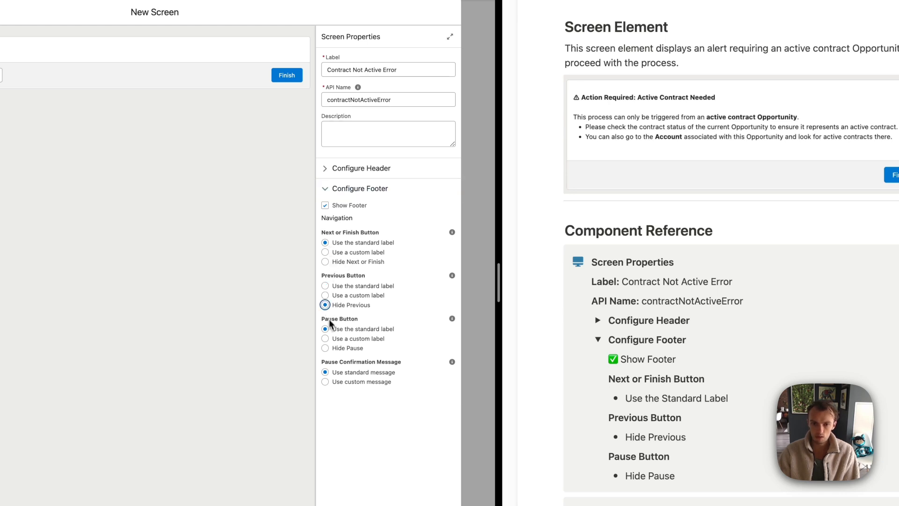
click(326, 348)
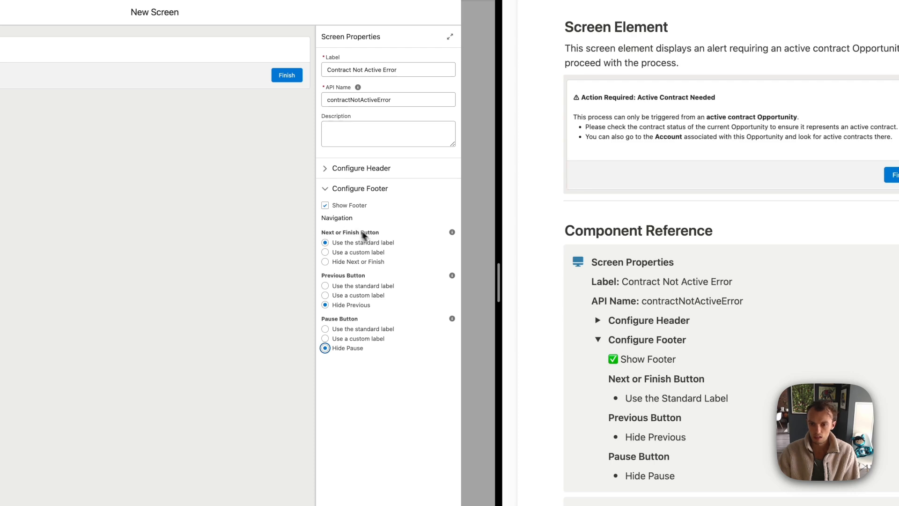
scroll(580, 261, down, 5)
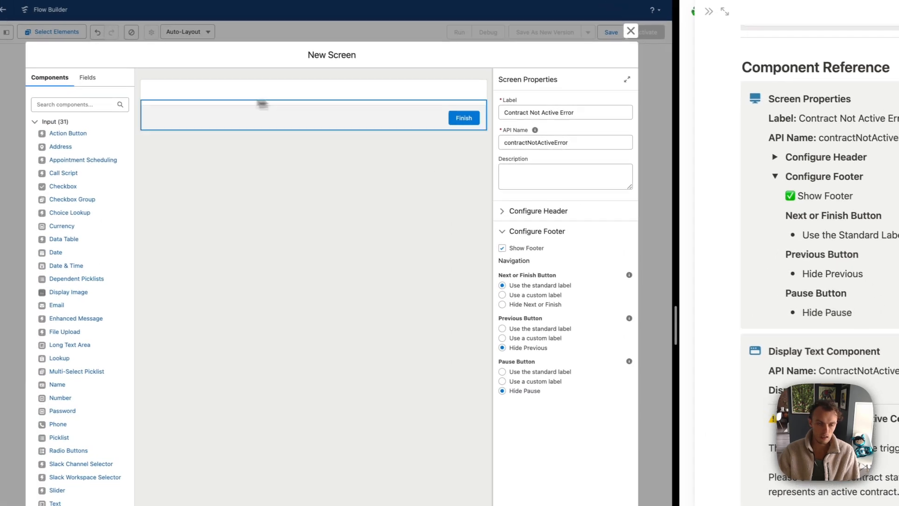
click(53, 105)
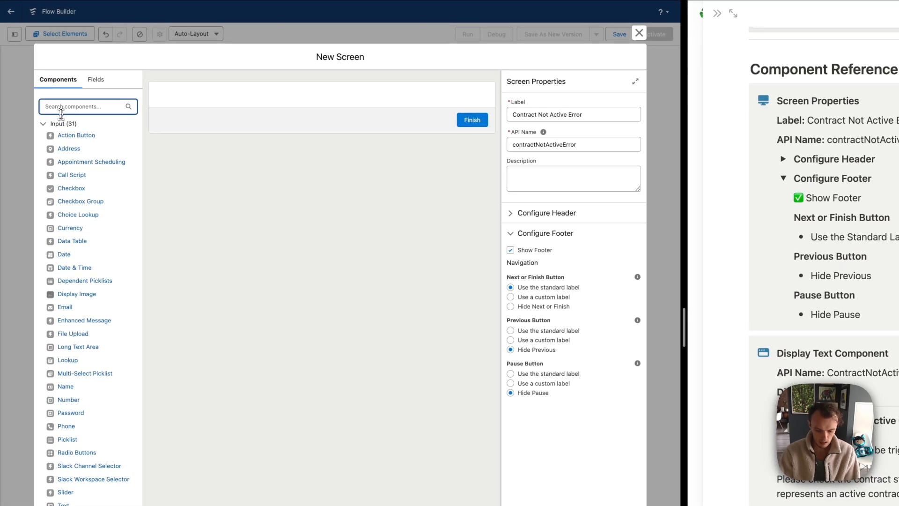
Add a Display Text component holding the pasted contract-not-active warning message
text(dis)
drag(55, 136, 291, 104)
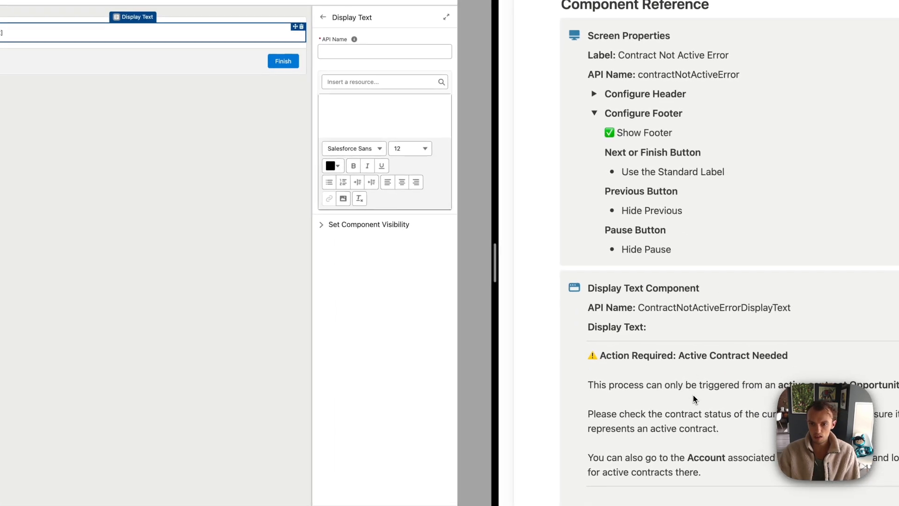
drag(789, 502, 703, 428)
drag(607, 372, 579, 324)
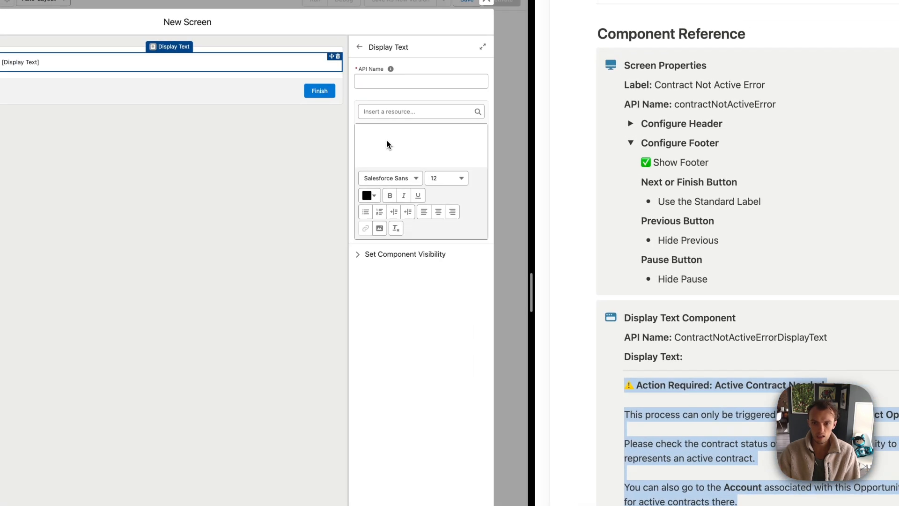
click(387, 144)
text(⚠️ Action Required: Active Contract Needed This process can only be triggered from an active contract Opportunity. Please check the contract status of the current Opportunity to ensure it represents an active contract. You can also go to the Account associated with this Opportunity and look for active contracts there.)
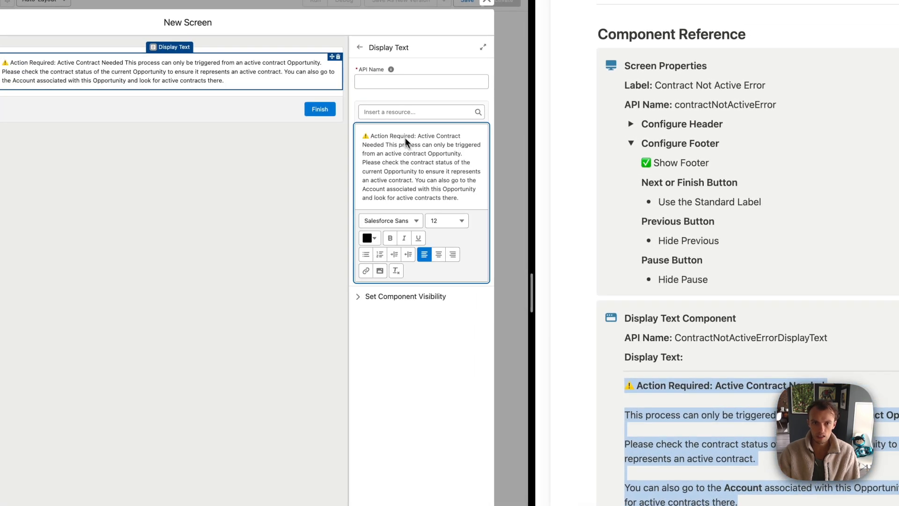
click(705, 376)
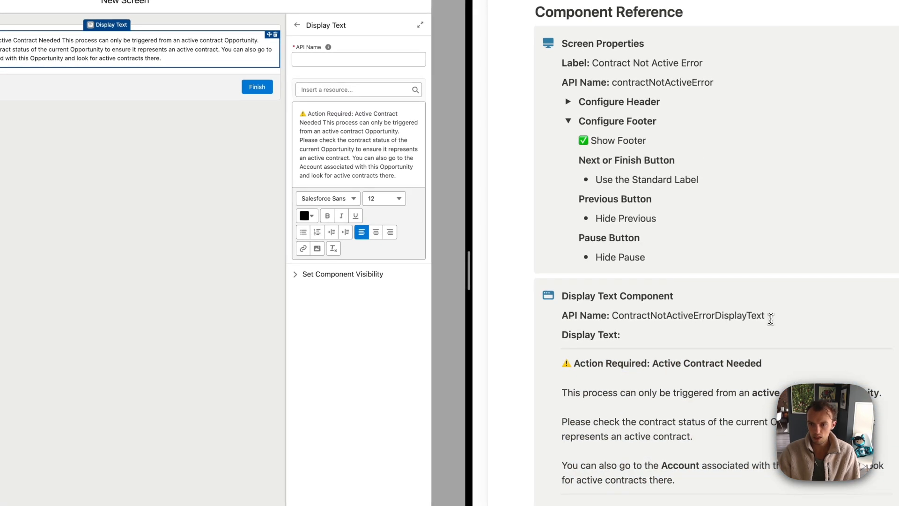
Set the display text API name to ContractNotActiveErrorDisplayText
drag(771, 319, 610, 318)
key(super+c)
click(347, 59)
key(super+v)
click(368, 161)
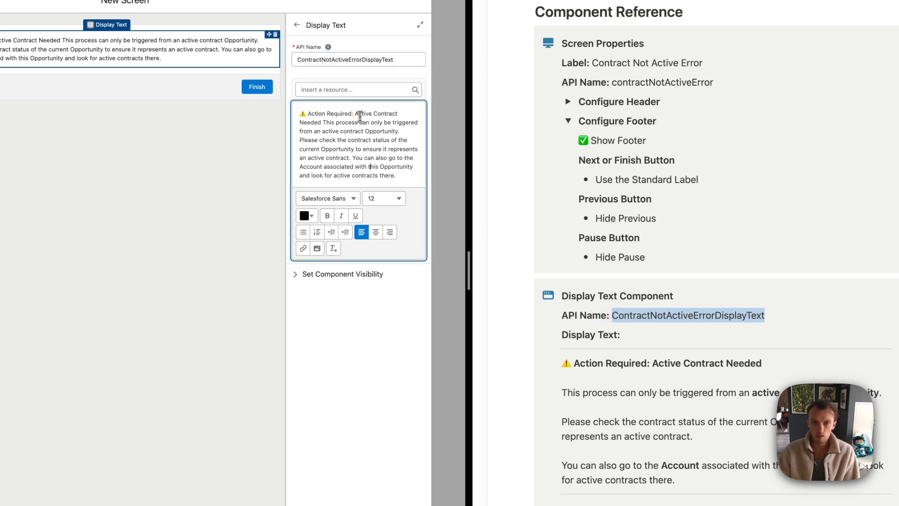
Break the warning into paragraphs after the heading, before 'Please check' and 'You can also go to'
click(324, 123)
key(Return)
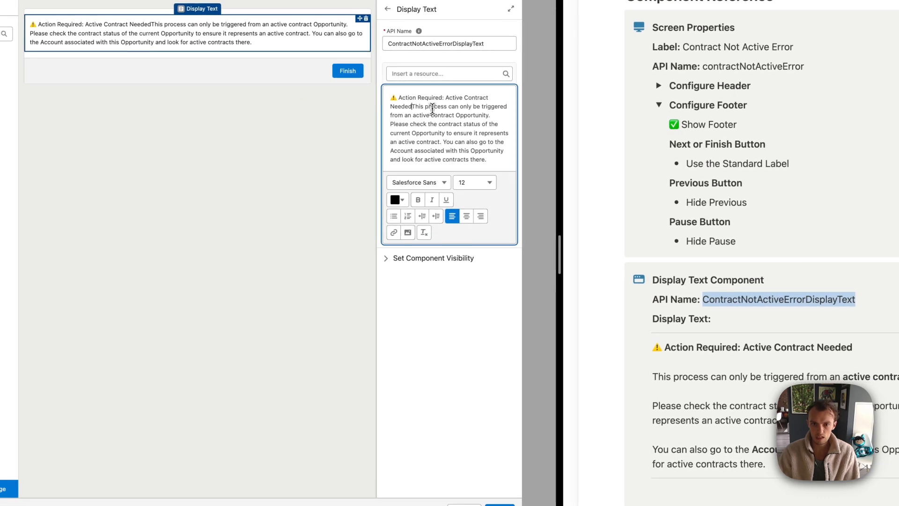
key(Return)
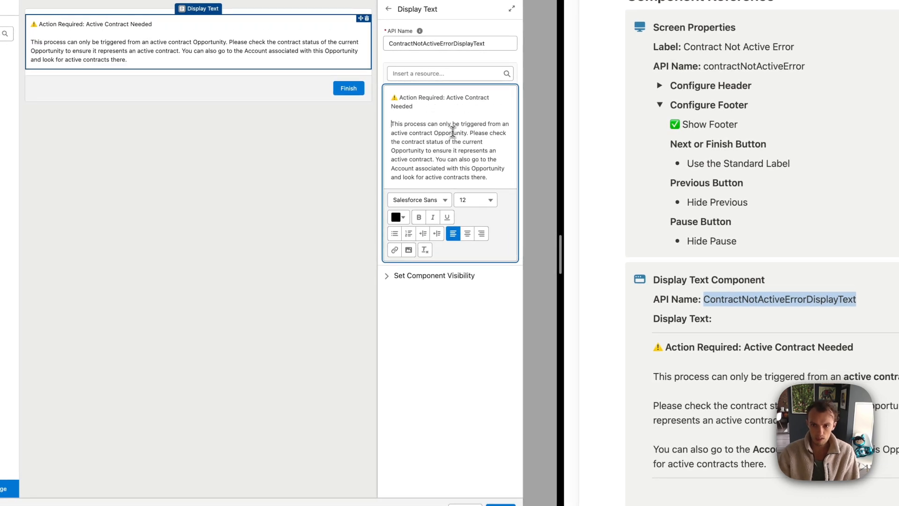
click(482, 135)
key(Return)
key(Return)
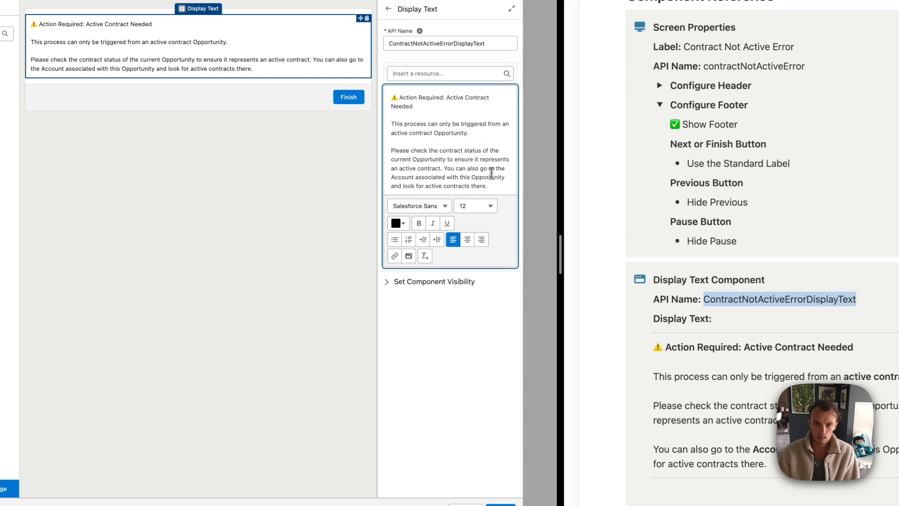
key(Return)
key(Return)
Bold the 'Action Required: Active Contract Needed' heading, 'active contract Opportunity.' and 'Account', then save
drag(455, 114, 387, 88)
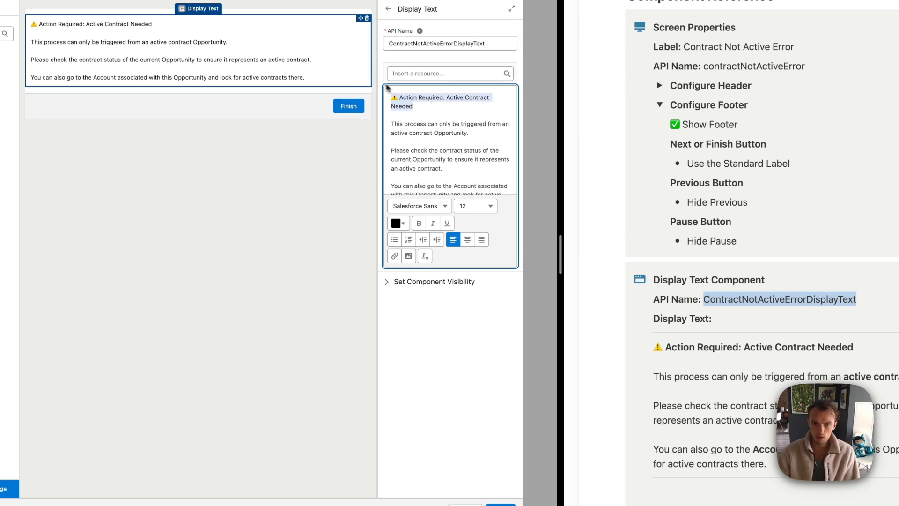
key(super+b)
scroll(469, 188, down, 2)
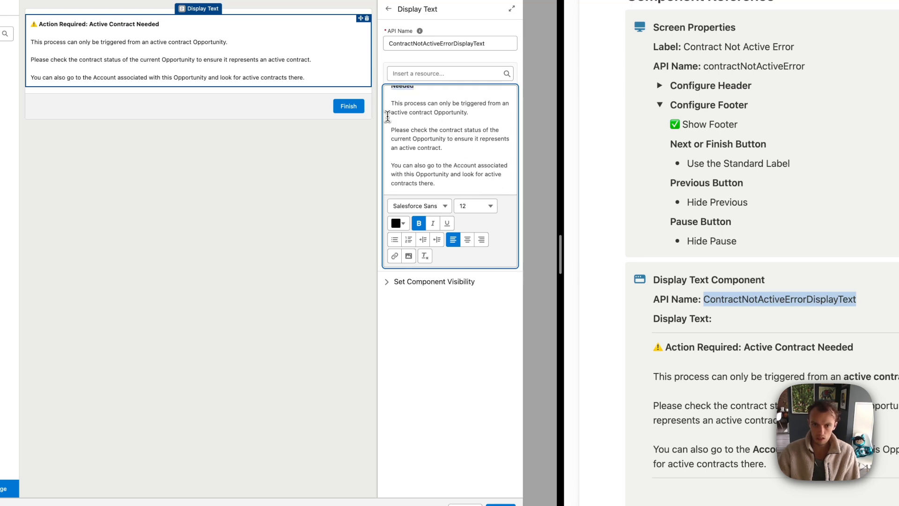
drag(387, 114, 510, 115)
key(super+b)
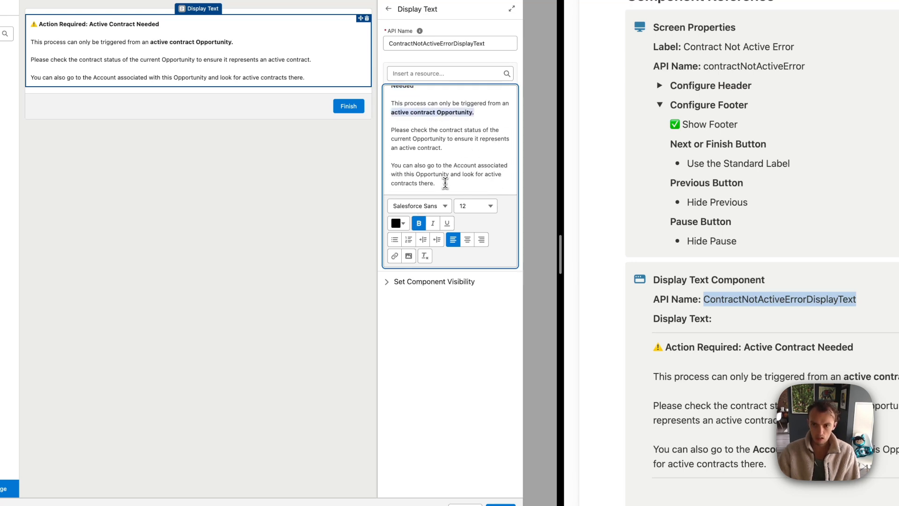
double_click(465, 165)
key(super+b)
click(462, 178)
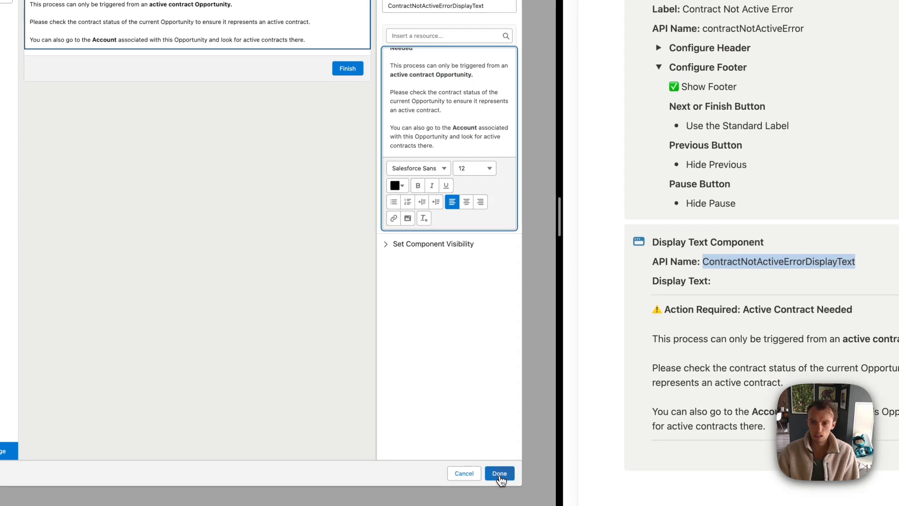
click(500, 472)
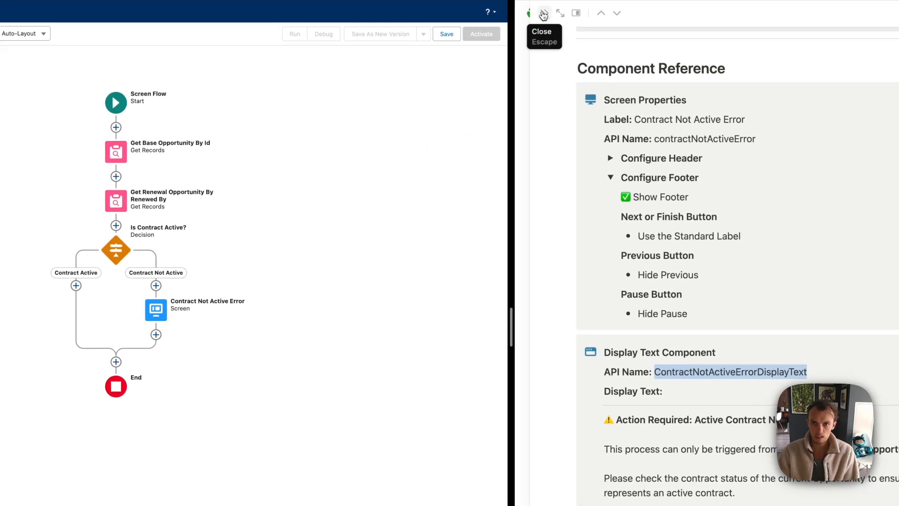
End the flow right after the Contract Not Active Error screen
click(545, 10)
scroll(722, 195, up, 1)
scroll(721, 195, up, 5)
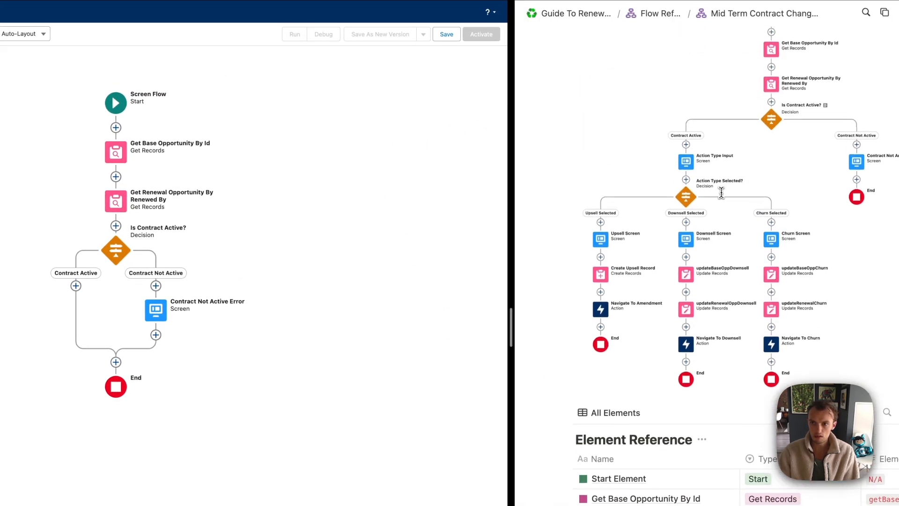
click(264, 268)
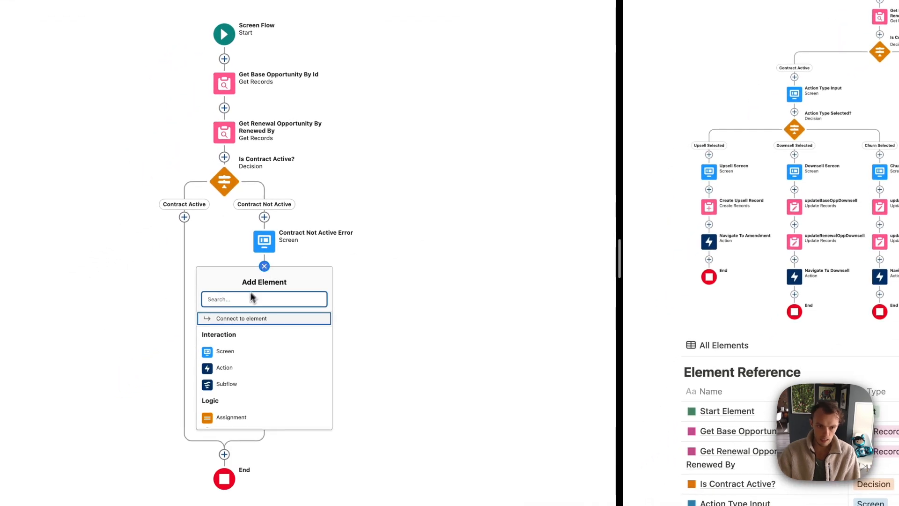
scroll(247, 406, down, 5)
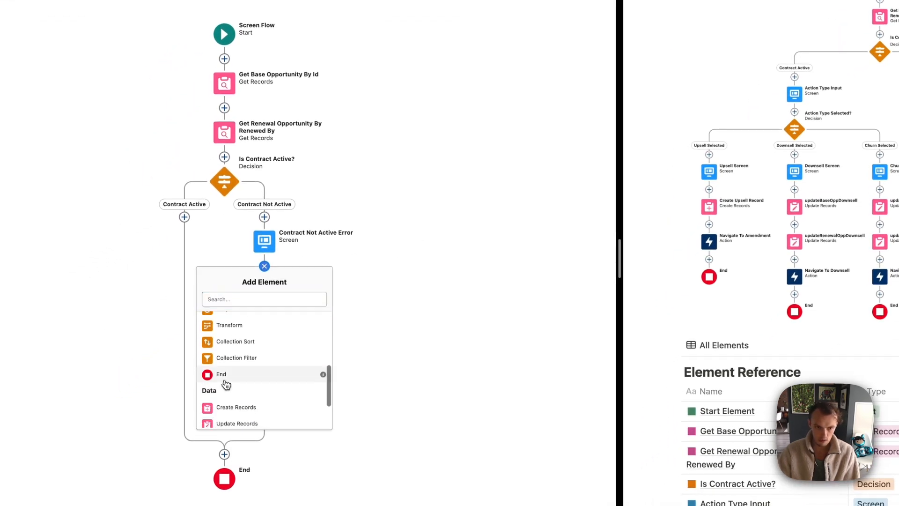
click(223, 377)
drag(341, 315, 471, 319)
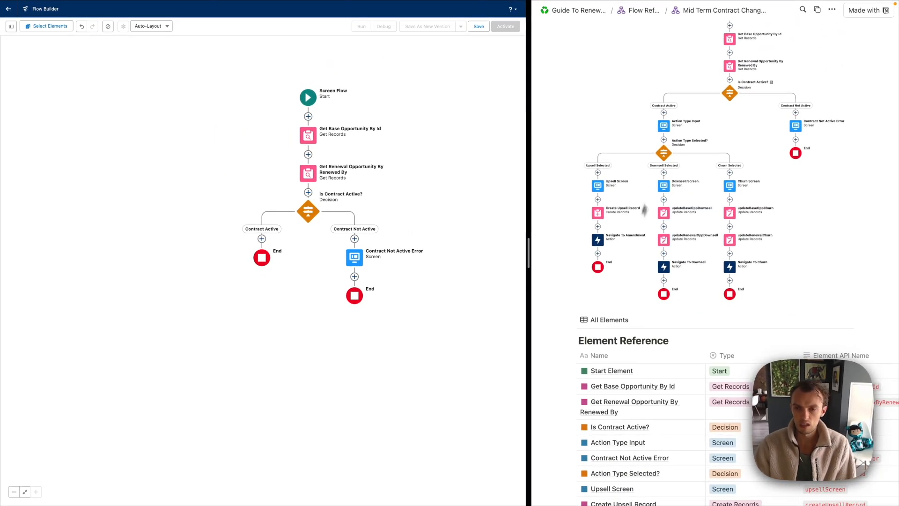
Open and widen the guide's Action Type Input reference page
scroll(656, 198, down, 4)
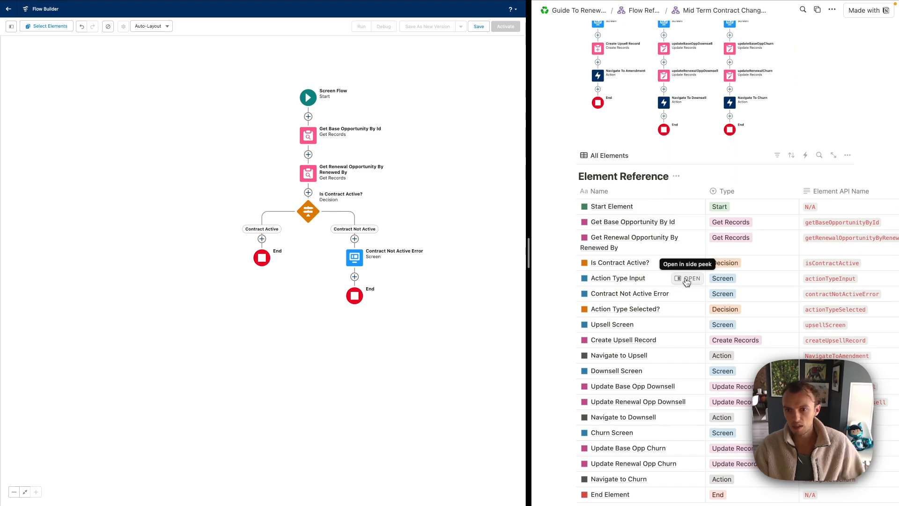
click(687, 280)
drag(636, 205, 575, 212)
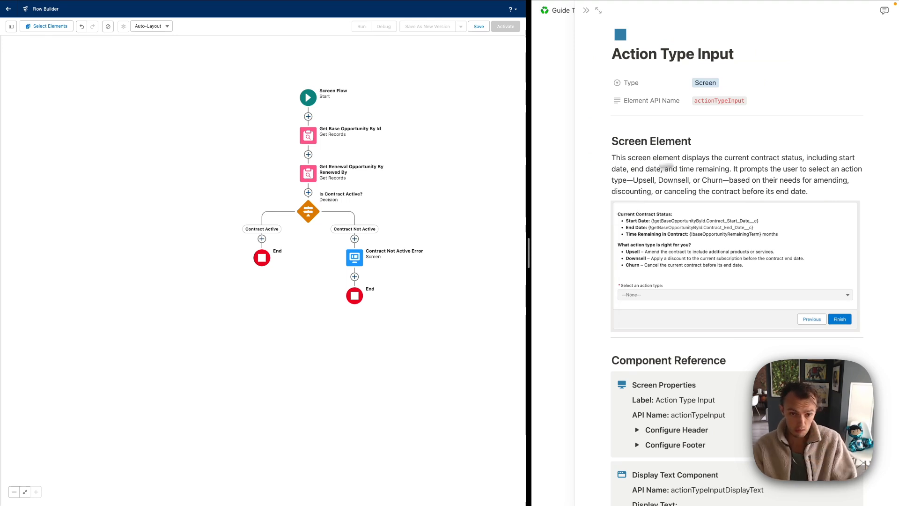
click(262, 239)
Add a screen on the Contract Active branch labelled Action Type Input (actionTypeInput)
click(230, 305)
scroll(656, 117, down, 2)
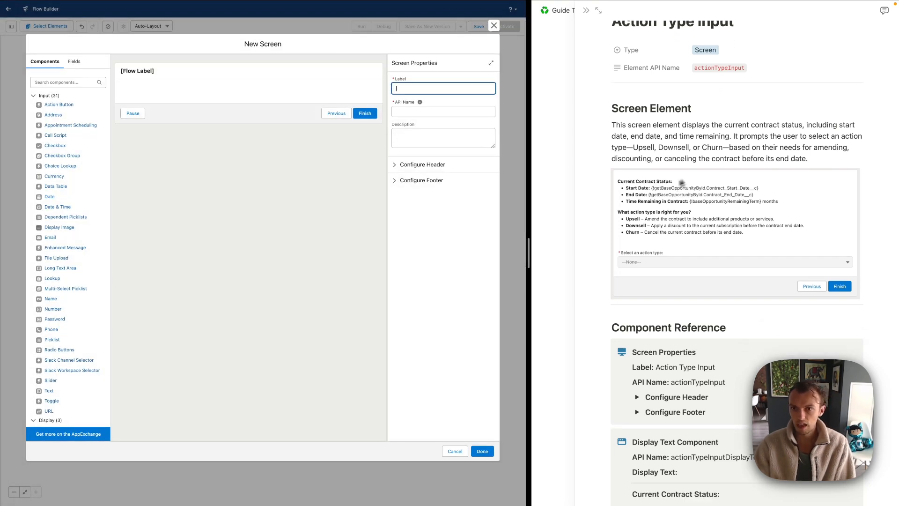
scroll(734, 220, down, 5)
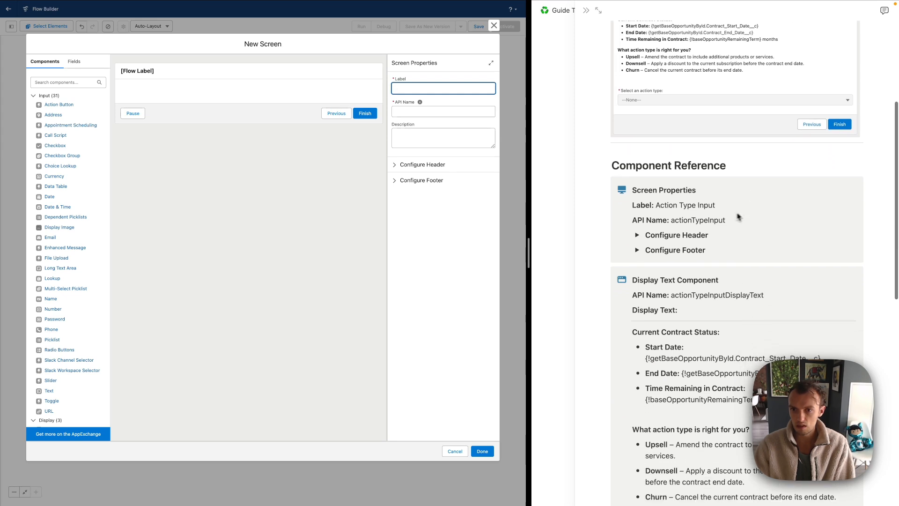
click(689, 223)
double_click(689, 222)
click(411, 121)
drag(716, 207, 649, 206)
key(ctrl+c)
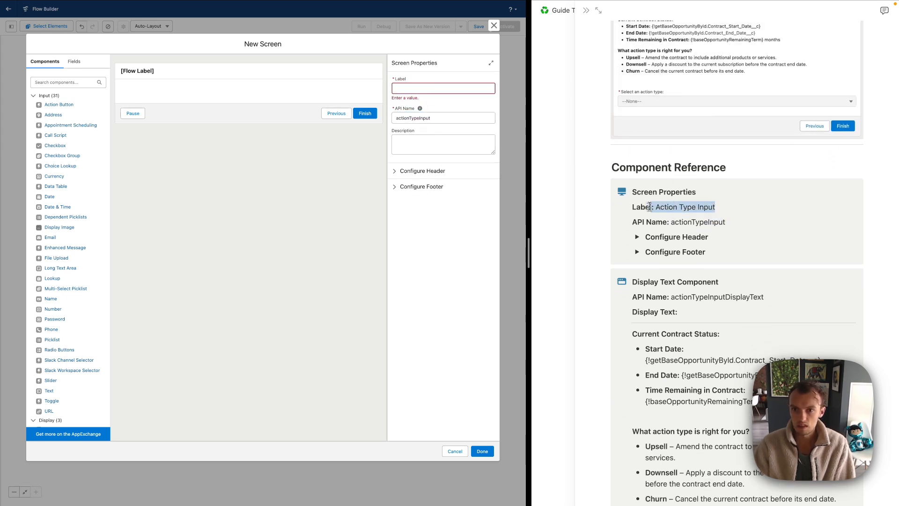
click(431, 89)
key(ctrl+v)
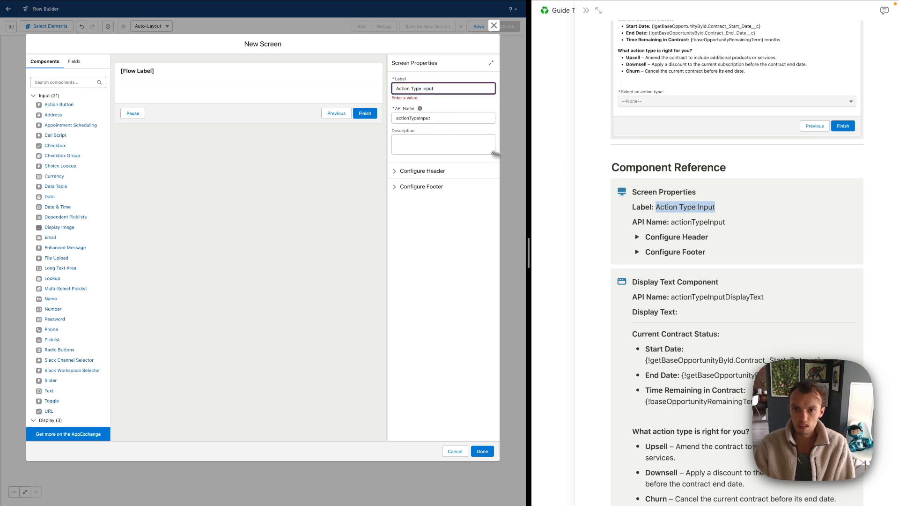
click(689, 193)
click(650, 213)
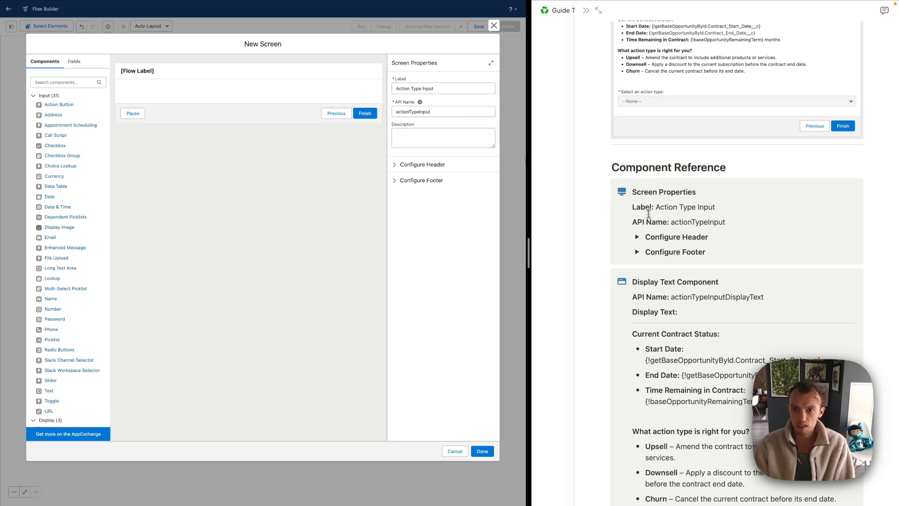
Hide the screen header and the Pause footer button
click(395, 164)
click(394, 177)
click(400, 210)
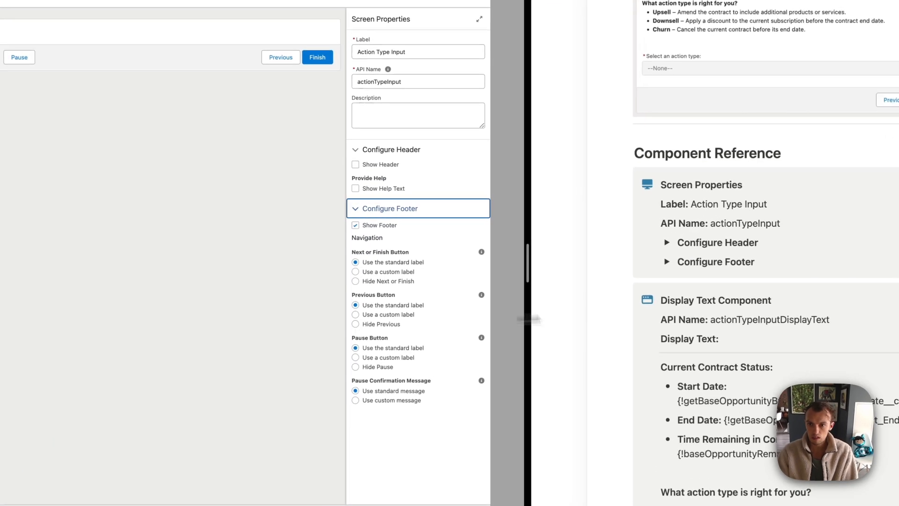
click(637, 252)
click(668, 263)
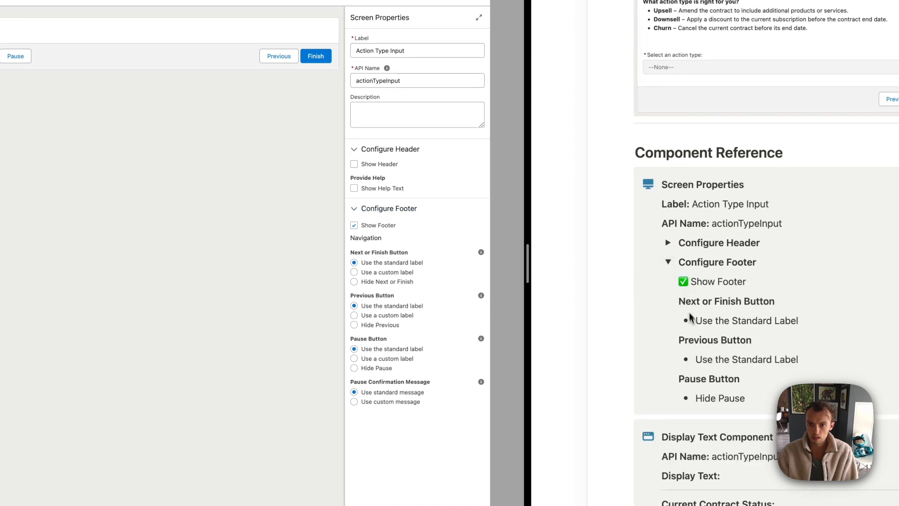
click(354, 368)
scroll(819, 192, down, 10)
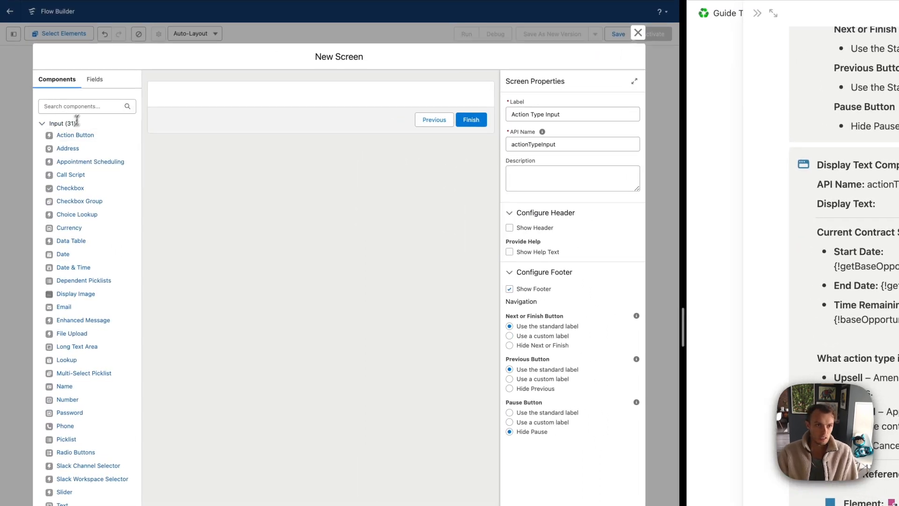
click(85, 102)
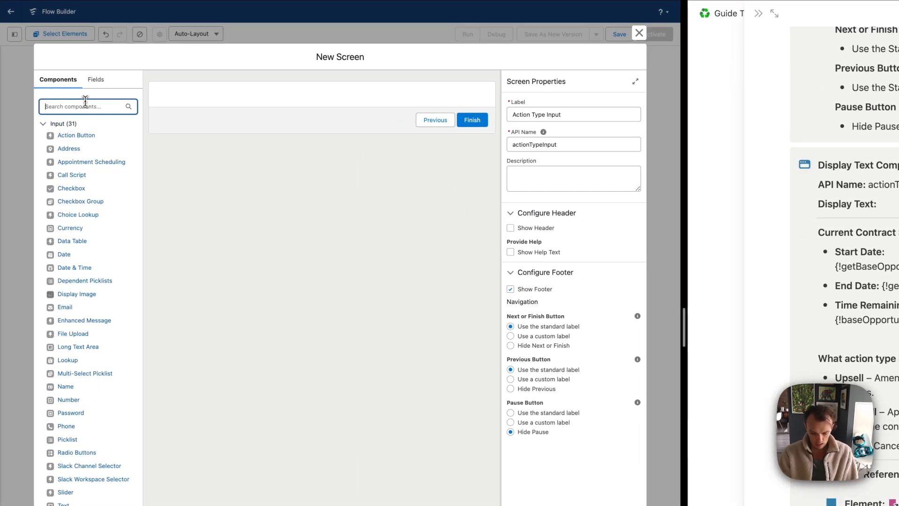
Add a Display Text component with API name actionTypeInputDisplayText
text(dis)
drag(76, 137, 261, 101)
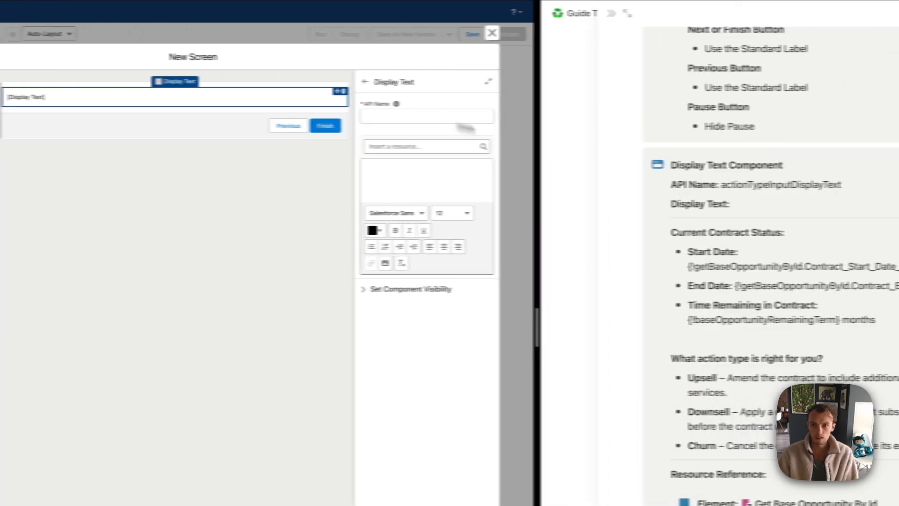
double_click(755, 184)
key(ctrl+c)
click(417, 116)
key(ctrl+v)
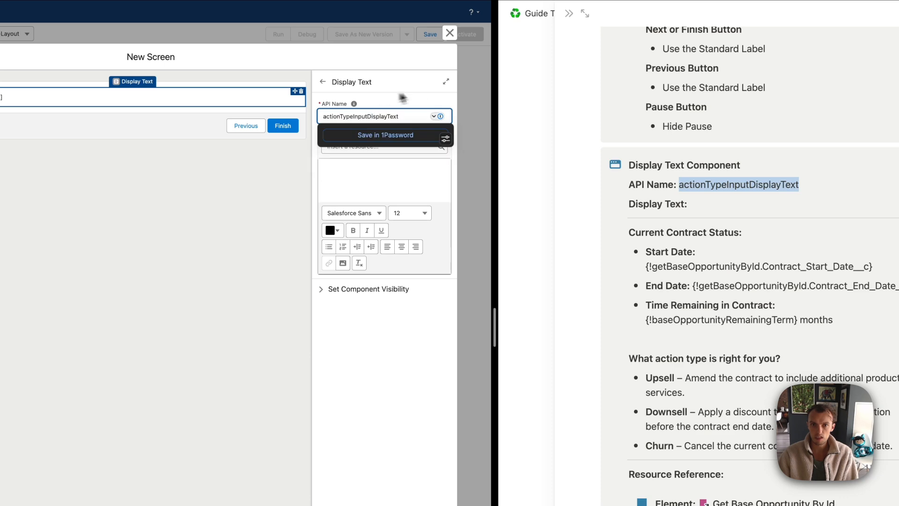
Paste the contract status text and add the cstoolkit__ prefix to the End Date reference
click(446, 82)
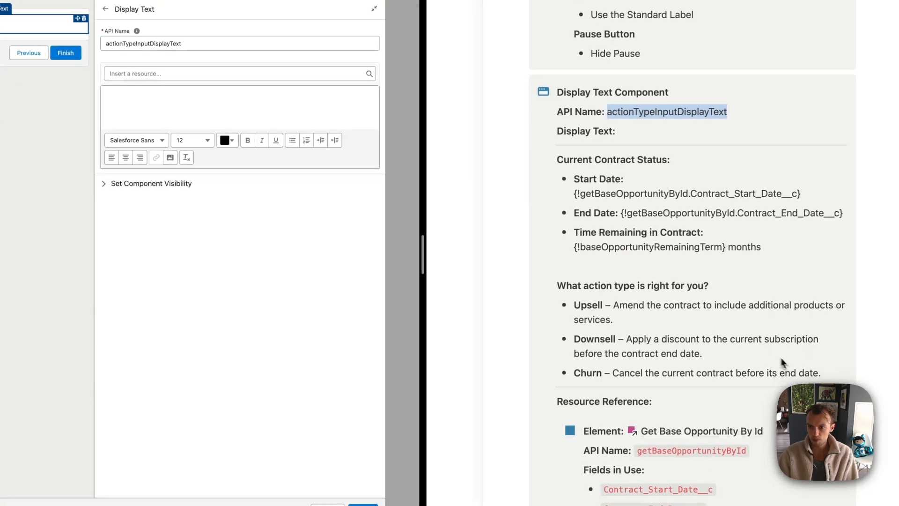
drag(823, 372, 554, 158)
key(ctrl+c)
click(210, 118)
key(ctrl+v)
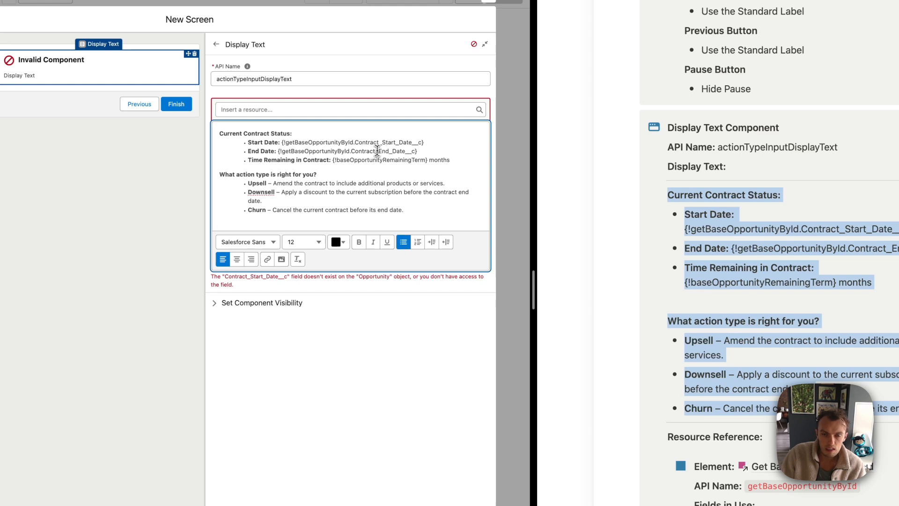
text(cstoolkit)
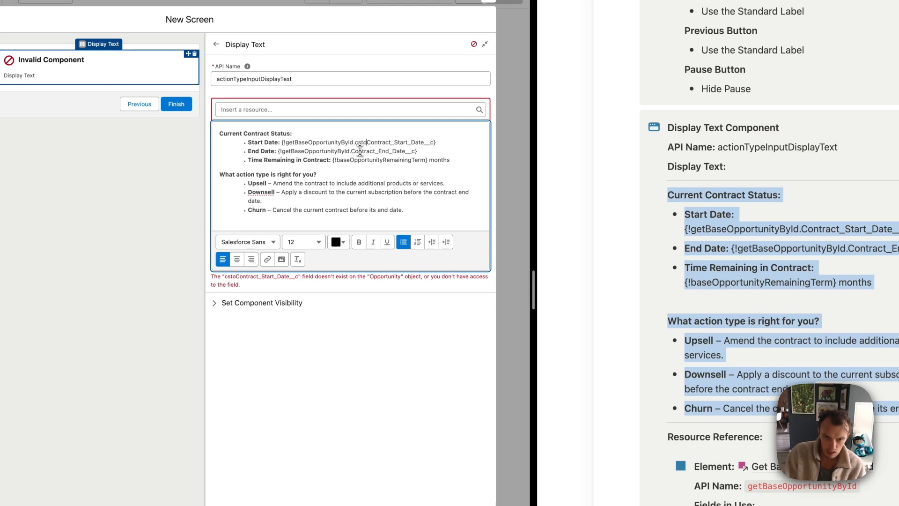
text(__)
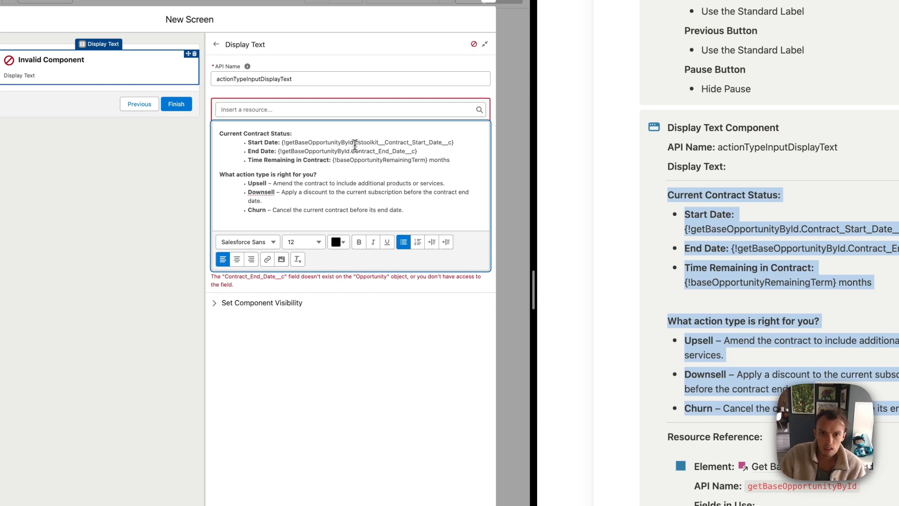
click(352, 150)
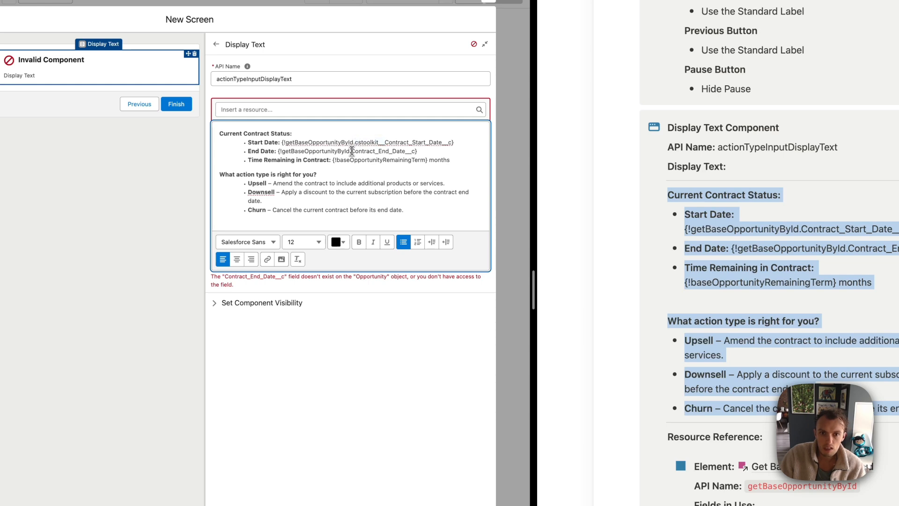
key(ctrl+v)
click(391, 172)
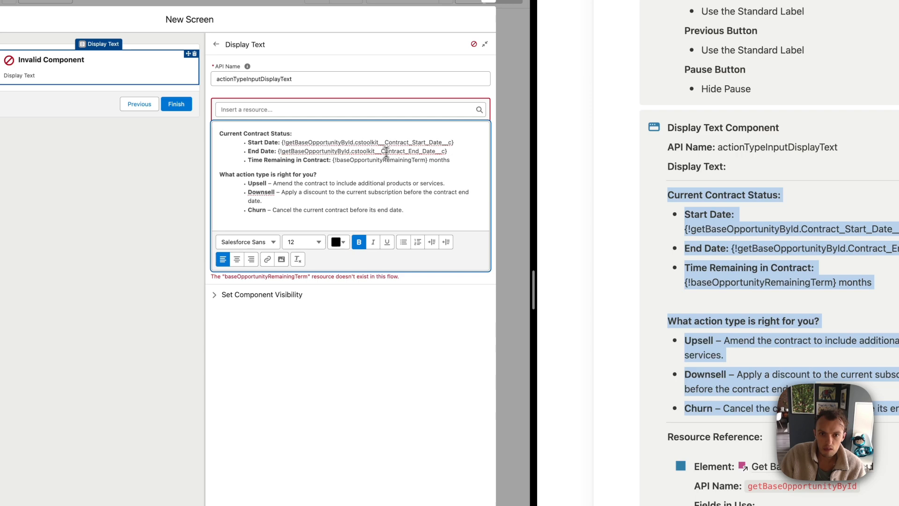
Select the baseOpportunityRemainingTerm reference and start a New Resource from the insert-resource list
double_click(361, 160)
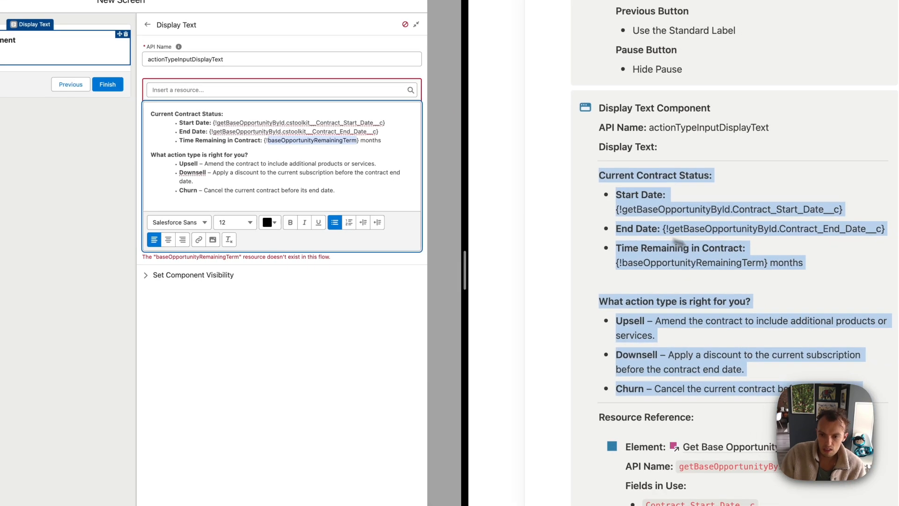
scroll(807, 276, down, 5)
scroll(737, 257, down, 5)
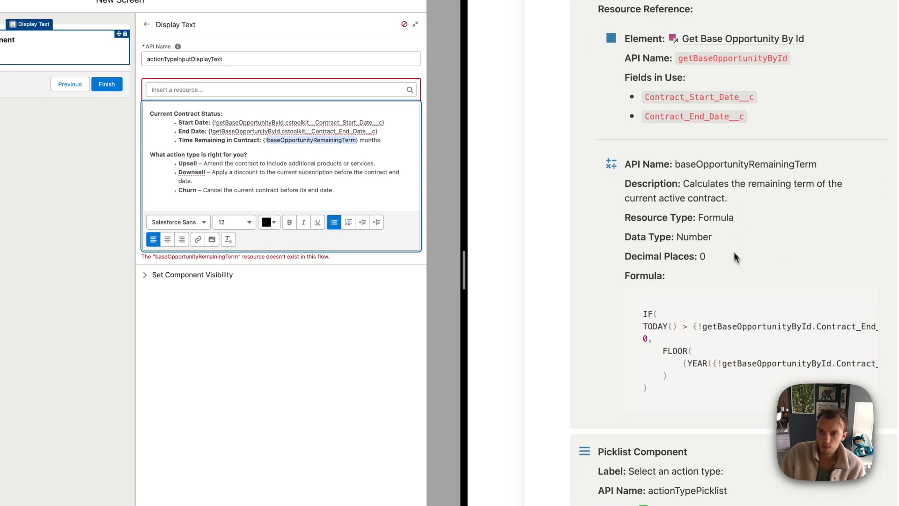
click(373, 139)
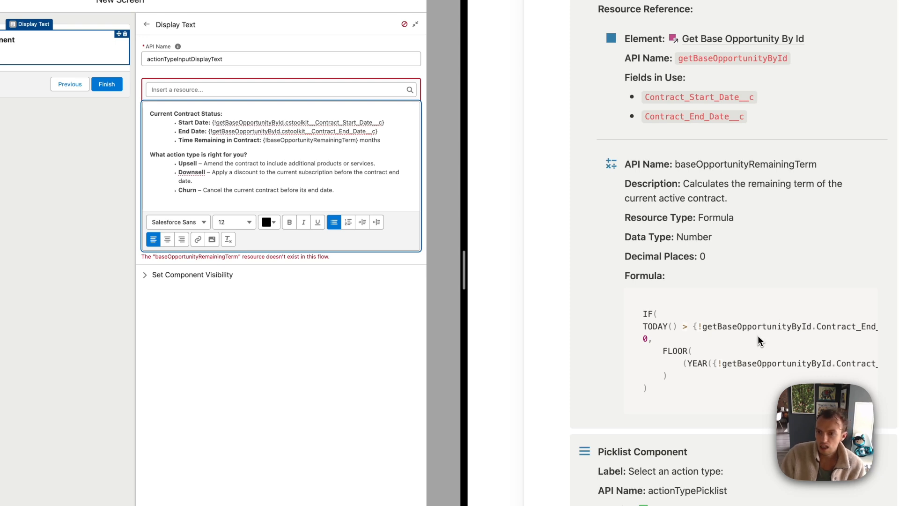
scroll(763, 344, right, 5)
scroll(770, 351, left, 4)
scroll(771, 351, left, 2)
click(745, 324)
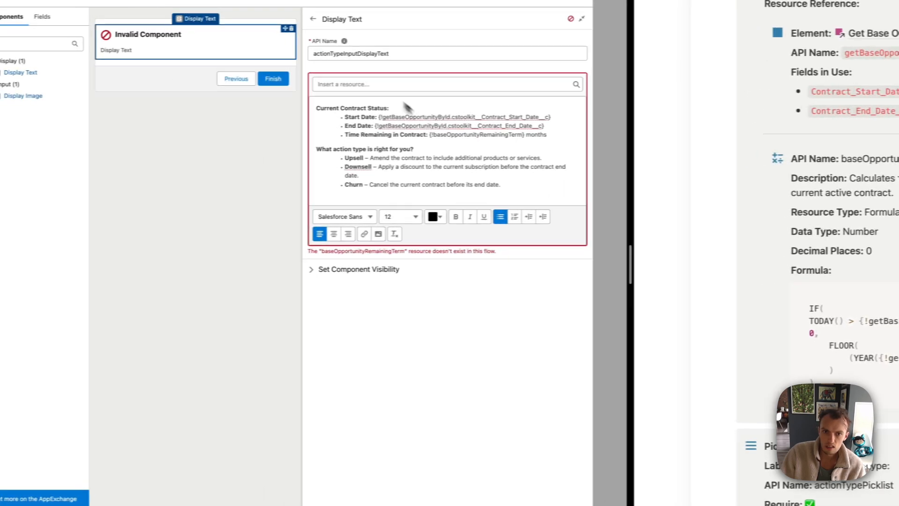
double_click(461, 135)
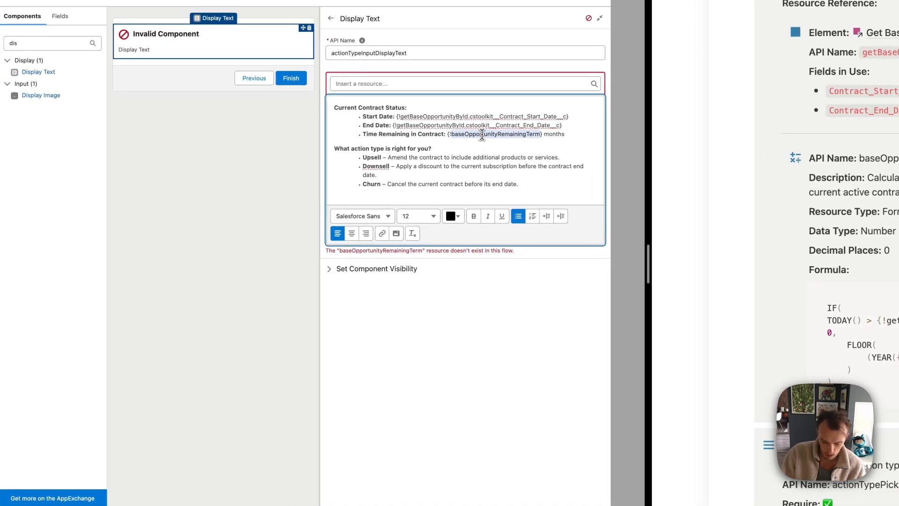
click(513, 83)
click(415, 99)
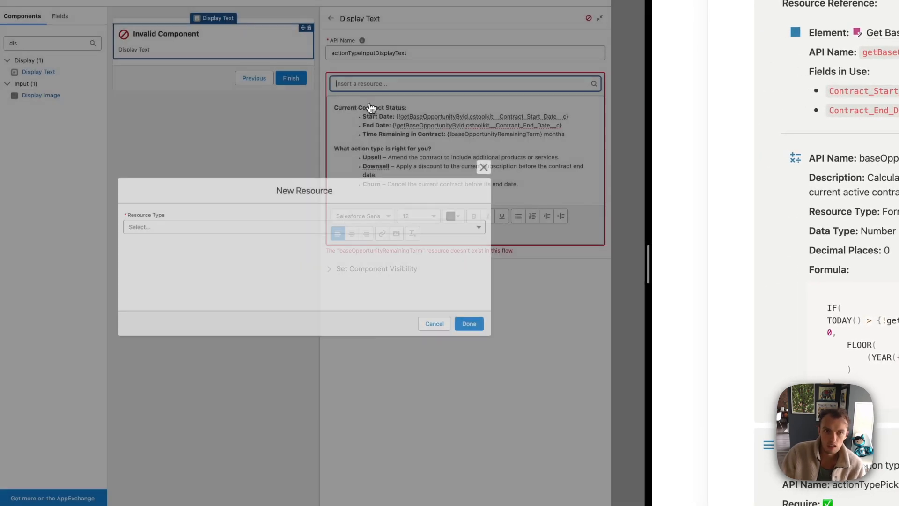
Make the resource a Formula named baseOpportunityRemainingTerm, Number type with 0 decimal places
click(159, 226)
click(156, 285)
click(156, 198)
key(ctrl+v)
key(Tab)
click(160, 269)
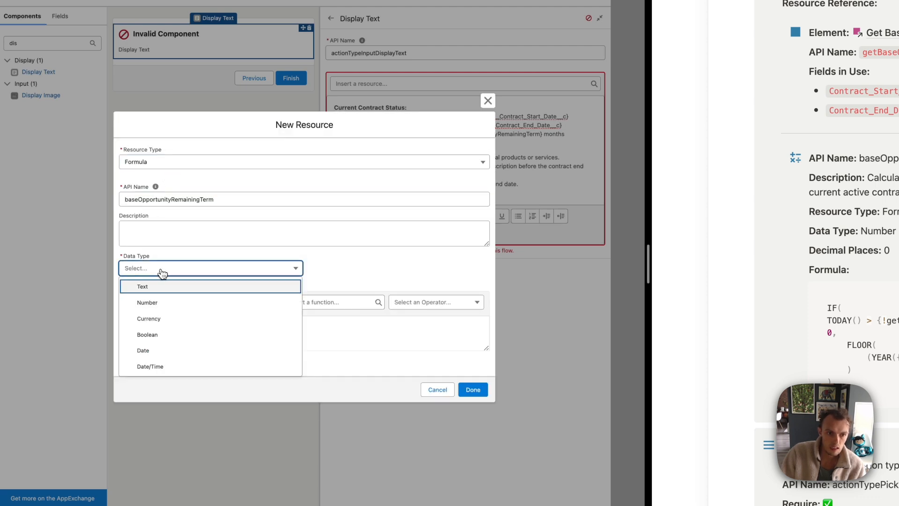
click(157, 304)
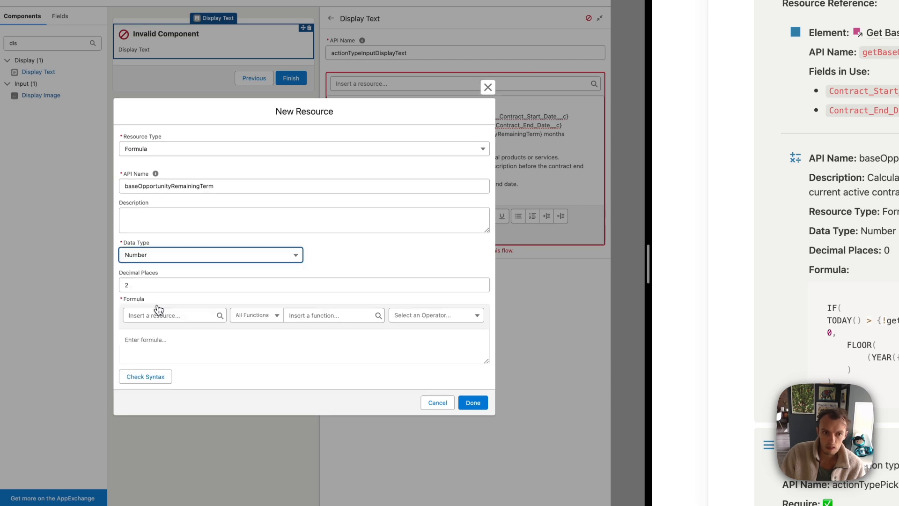
click(153, 288)
text(0)
Paste the remaining-term formula, add cstoolkit__ prefixes to its end-date fields, check syntax and save
click(150, 338)
drag(485, 362, 496, 403)
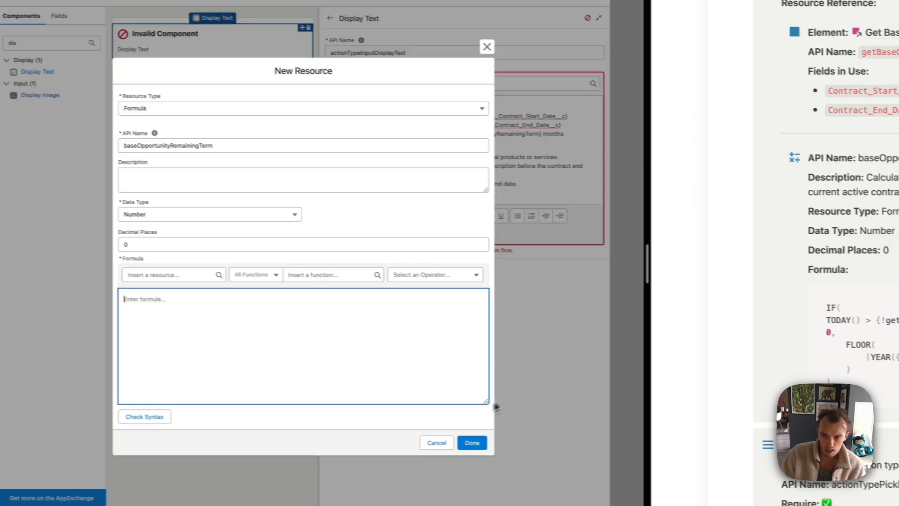
click(33, 281)
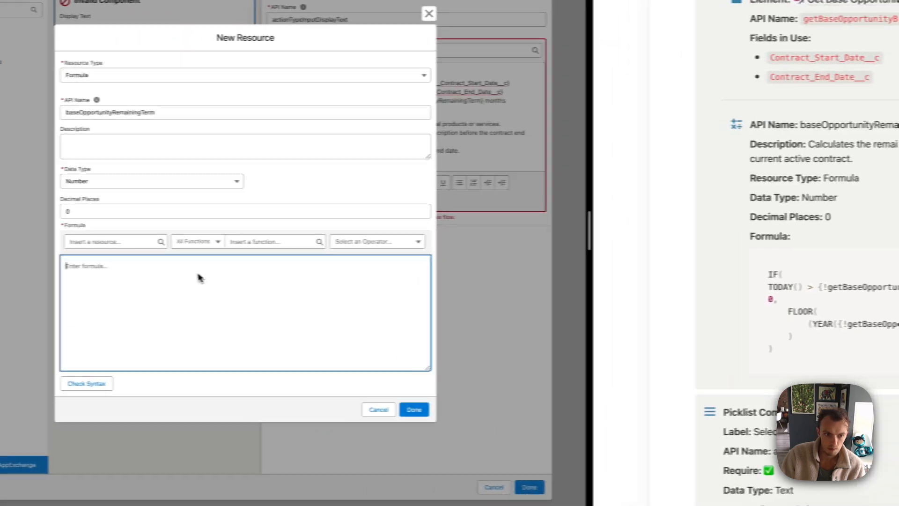
key(super+v)
click(164, 369)
click(256, 256)
text(cstoolk)
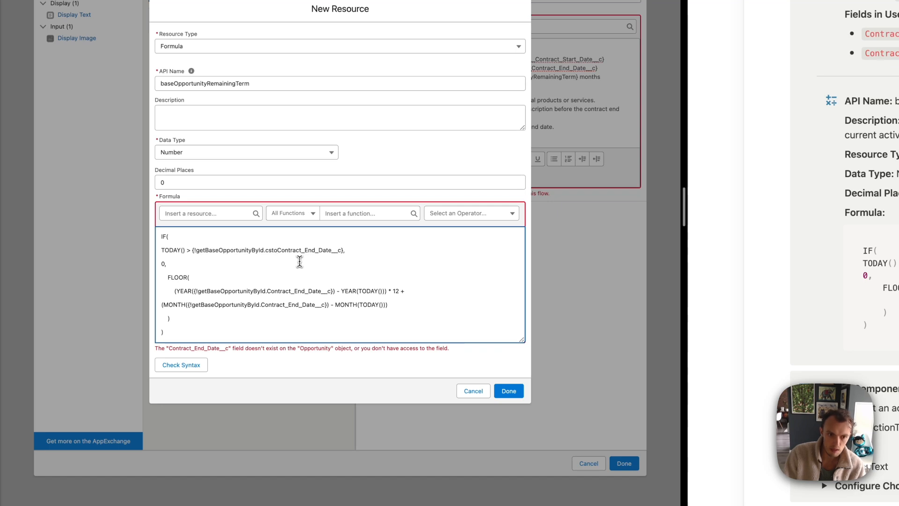
drag(295, 250, 265, 252)
key(ctrl+c)
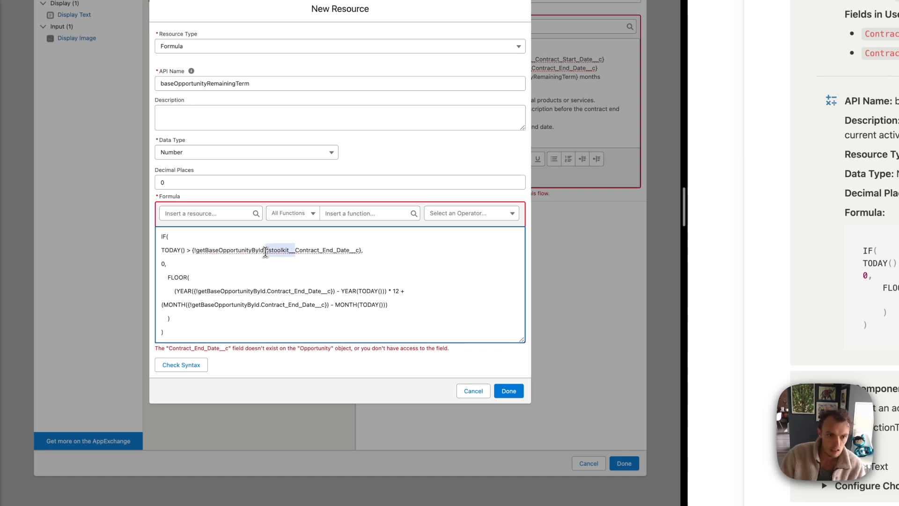
click(266, 291)
key(ctrl+v)
click(260, 305)
key(ctrl+v)
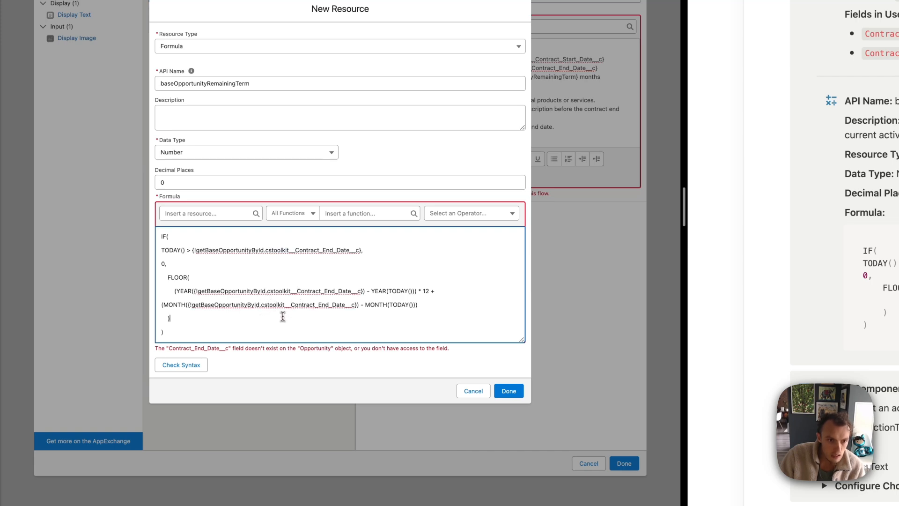
click(182, 365)
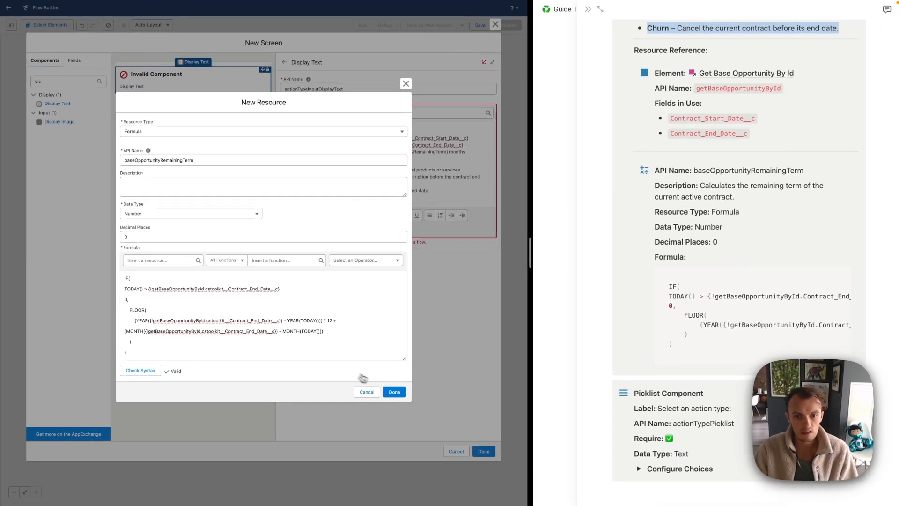
click(394, 392)
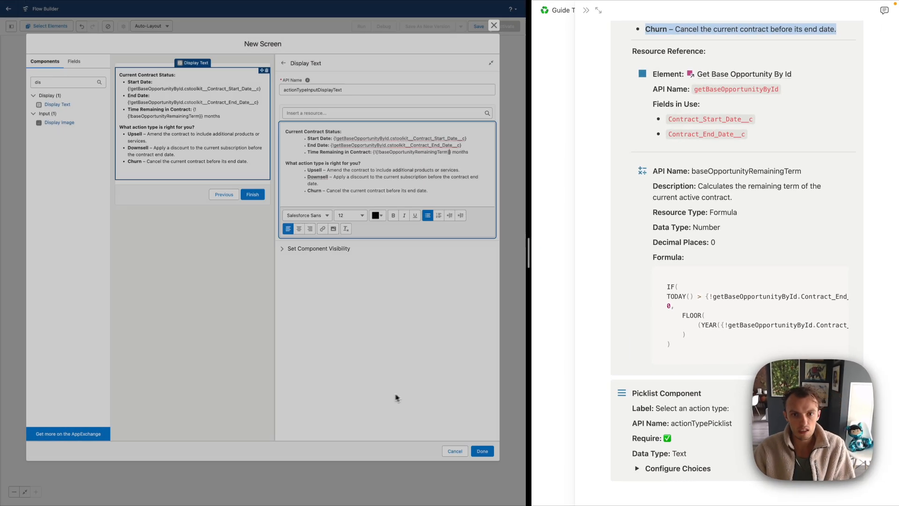
Close the current screen and add a Picklist below the display text on the Action Type Input screen
click(483, 451)
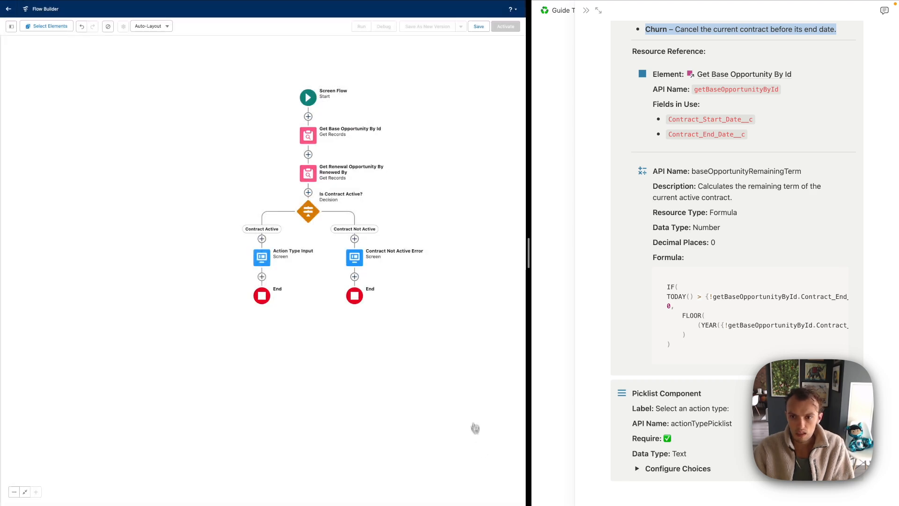
scroll(624, 292, down, 2)
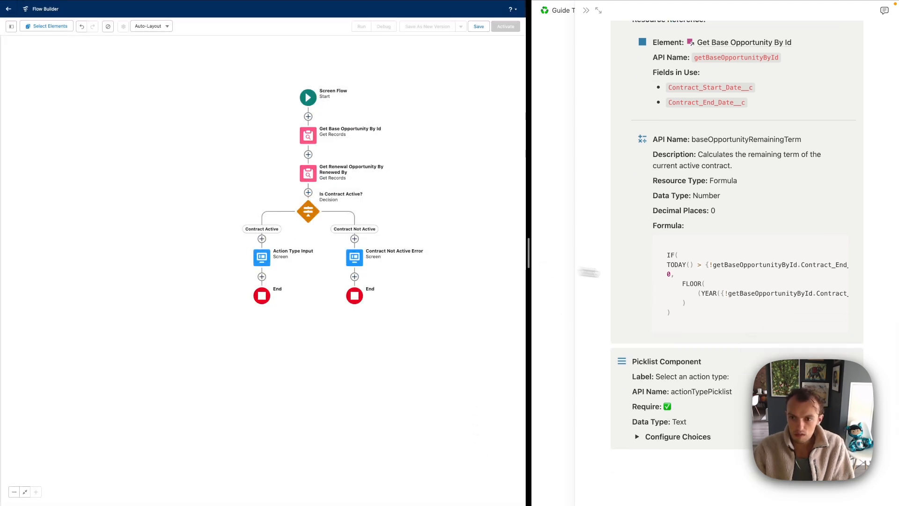
scroll(656, 323, up, 4)
scroll(660, 337, down, 4)
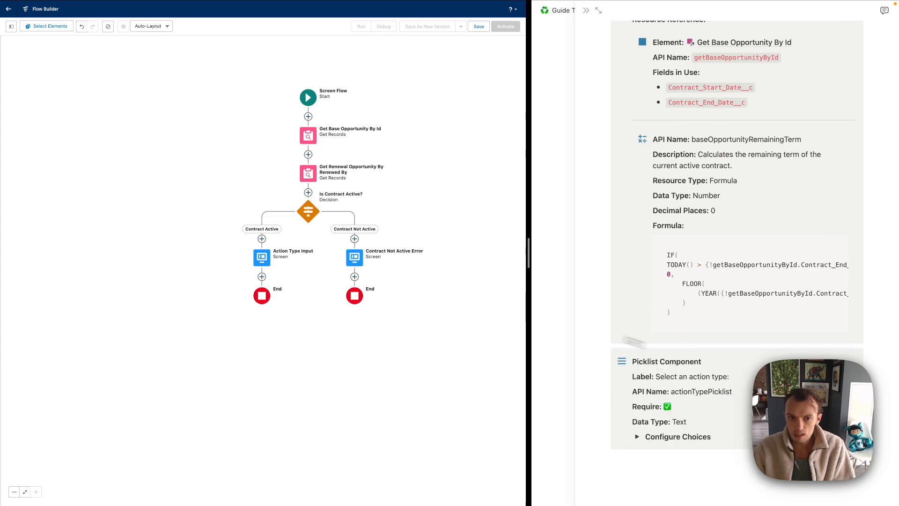
click(262, 257)
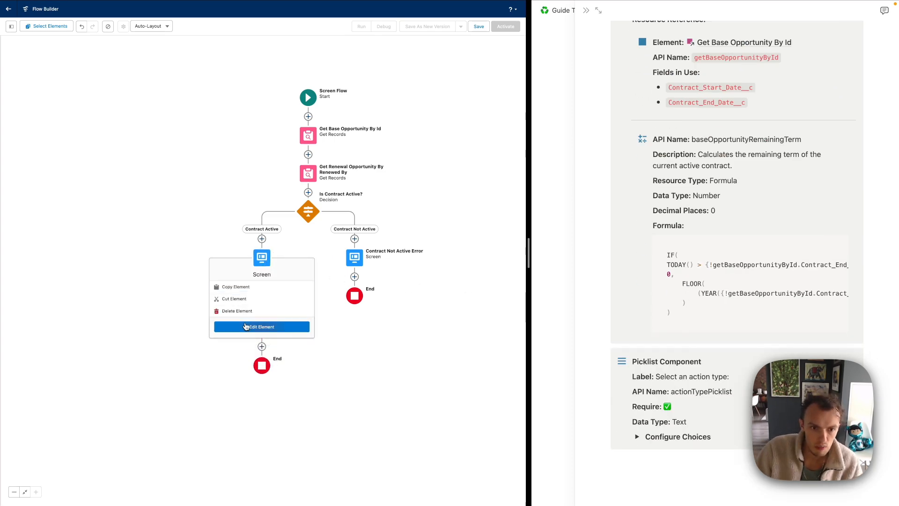
click(246, 326)
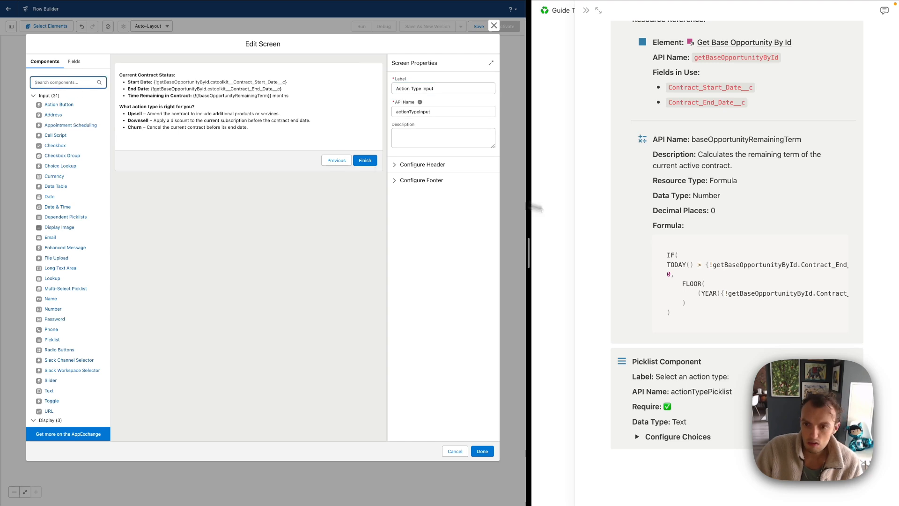
text(pick)
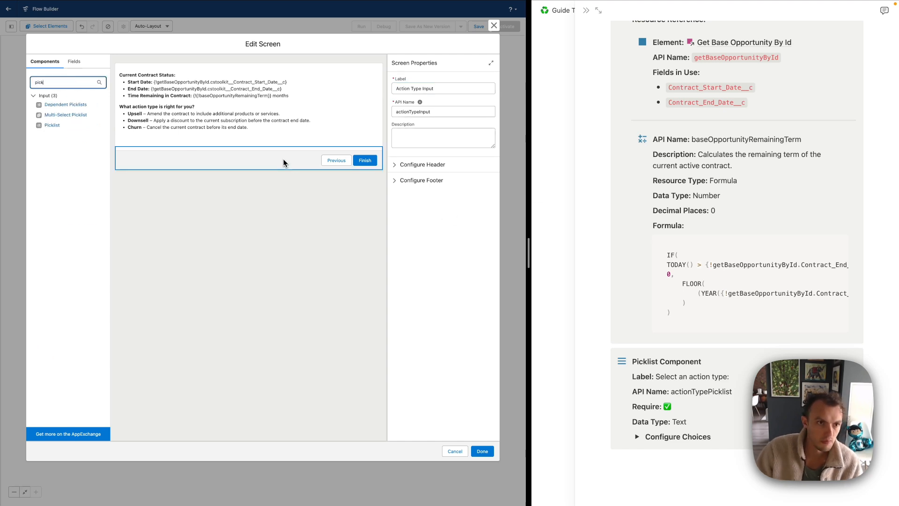
drag(49, 125, 271, 150)
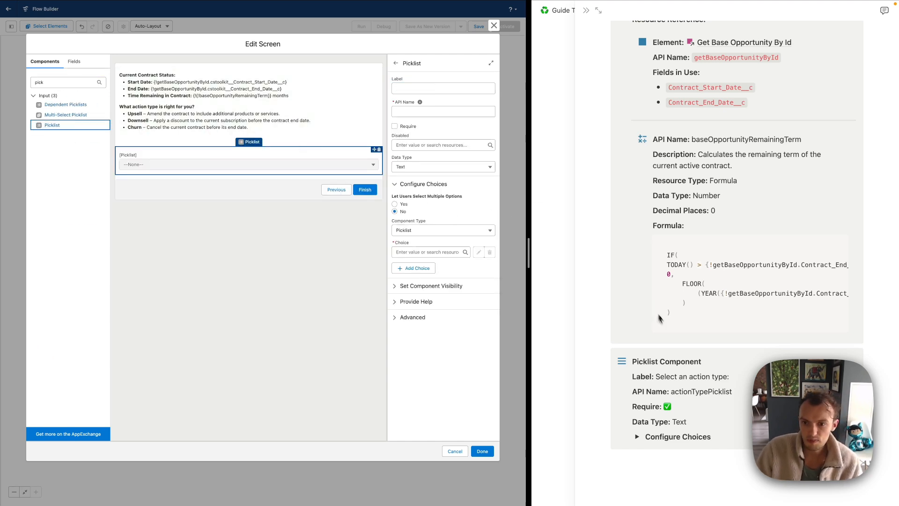
Label the picklist "Select an action type:" with API name actionTypePicklist
click(642, 439)
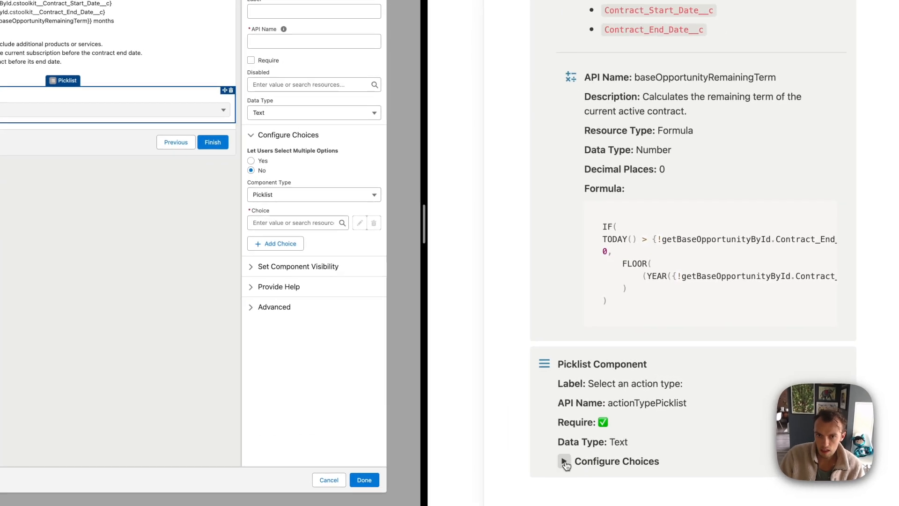
scroll(589, 418, down, 1)
drag(589, 321, 712, 322)
key(super+c)
click(317, 10)
key(super+v)
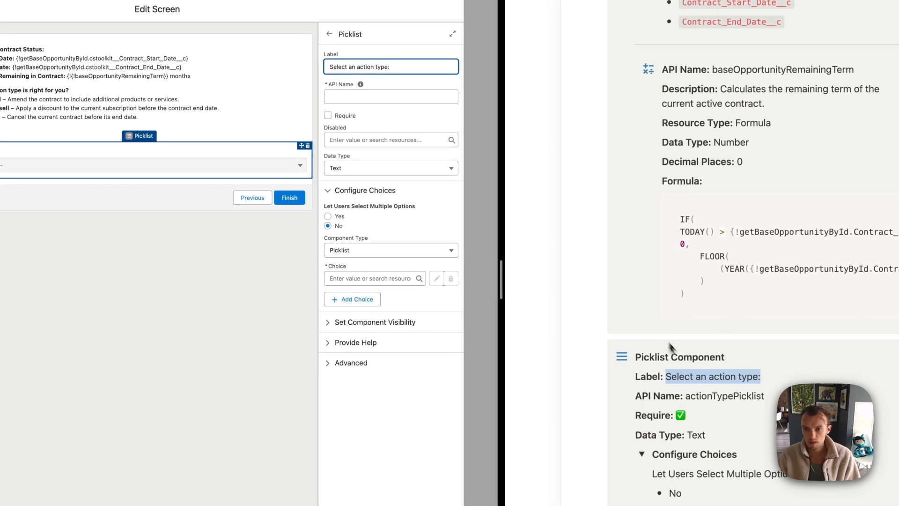
double_click(691, 396)
click(375, 97)
key(super+a)
key(super+v)
click(392, 123)
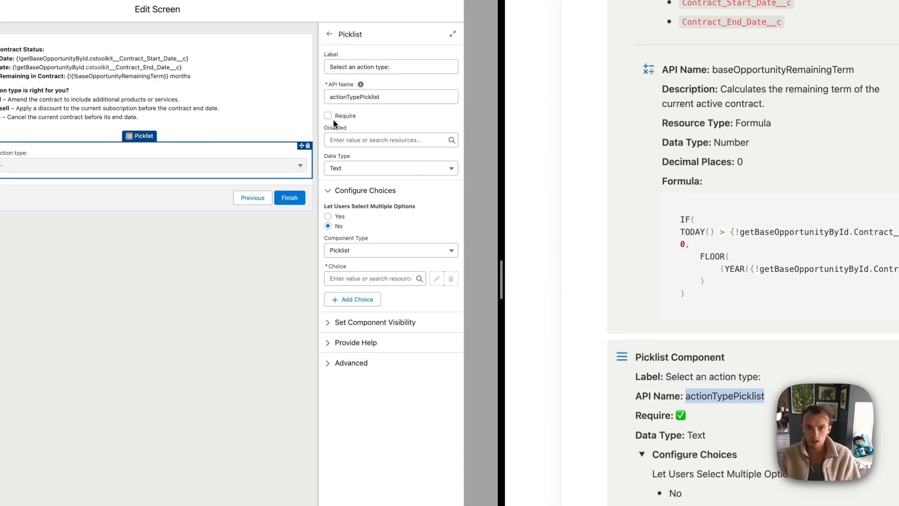
Start the picklist's first choice as a new choice resource
scroll(632, 369, down, 3)
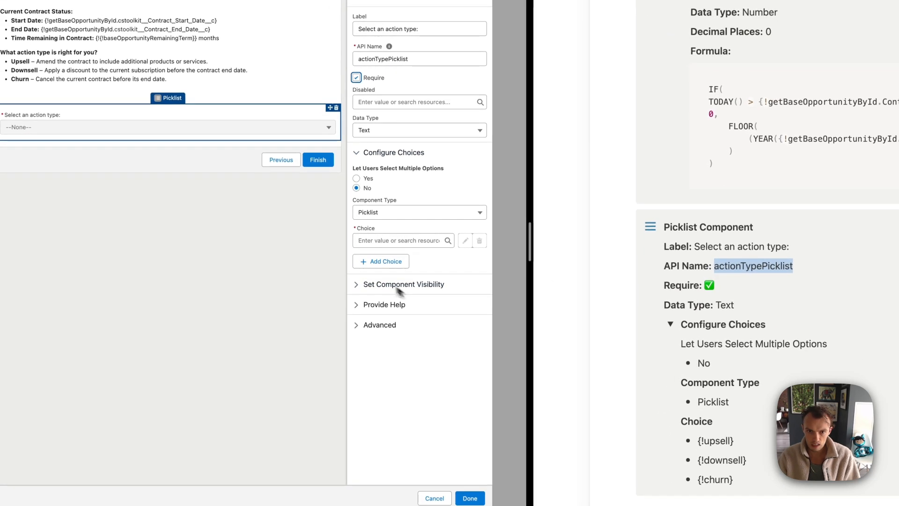
click(385, 240)
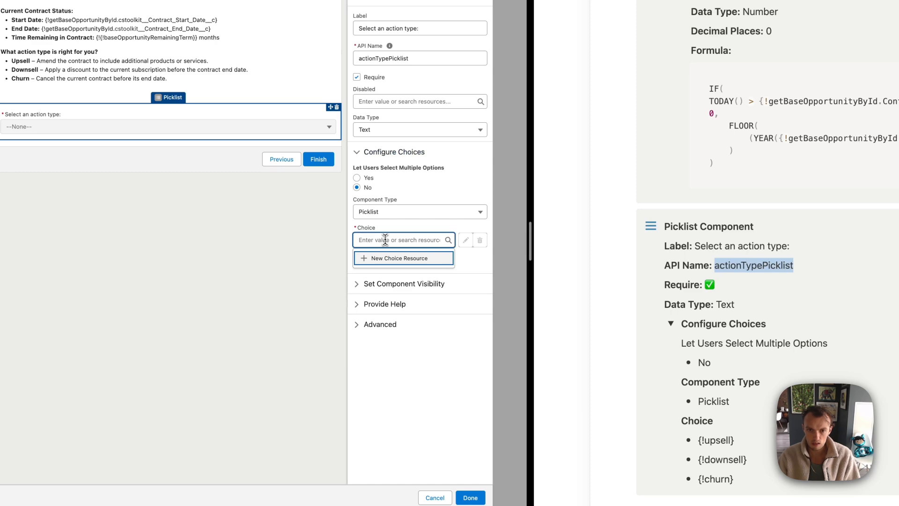
click(388, 258)
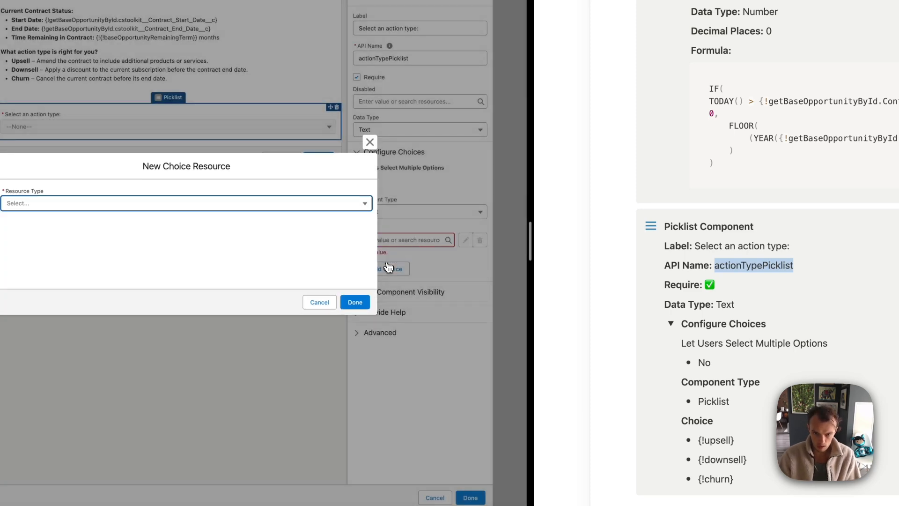
Create the upsell Choice resource and add it as the picklist's first choice
click(168, 210)
click(154, 231)
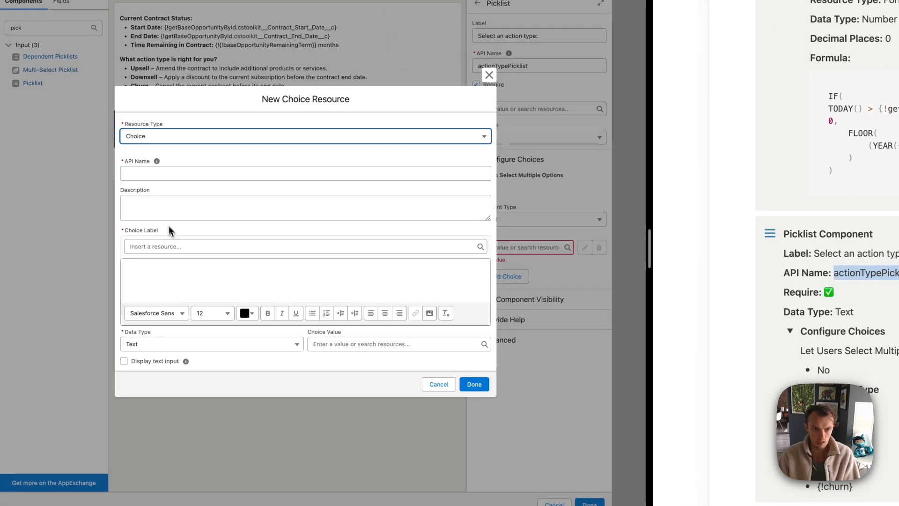
click(136, 176)
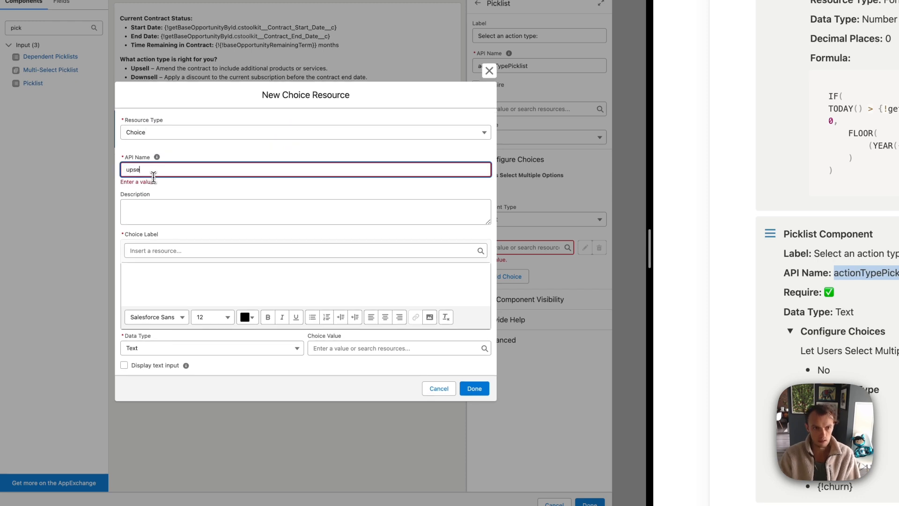
click(171, 211)
click(160, 273)
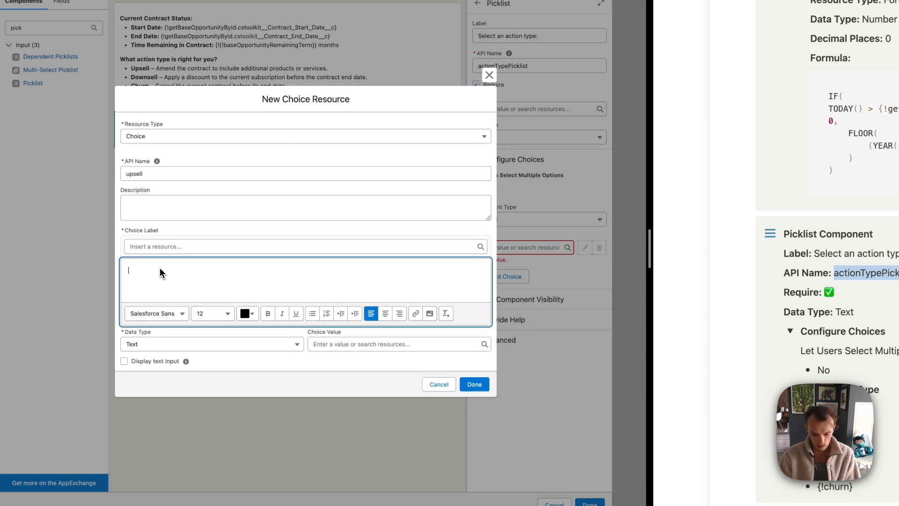
click(304, 264)
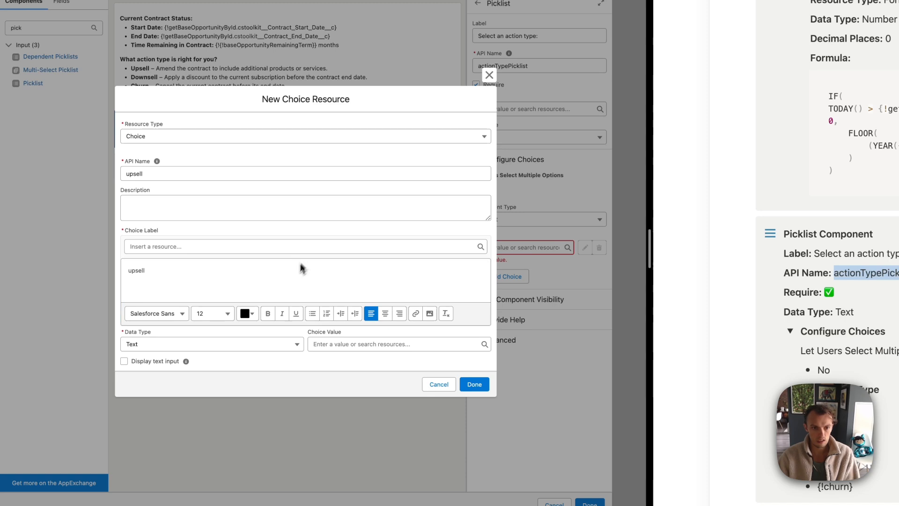
click(359, 345)
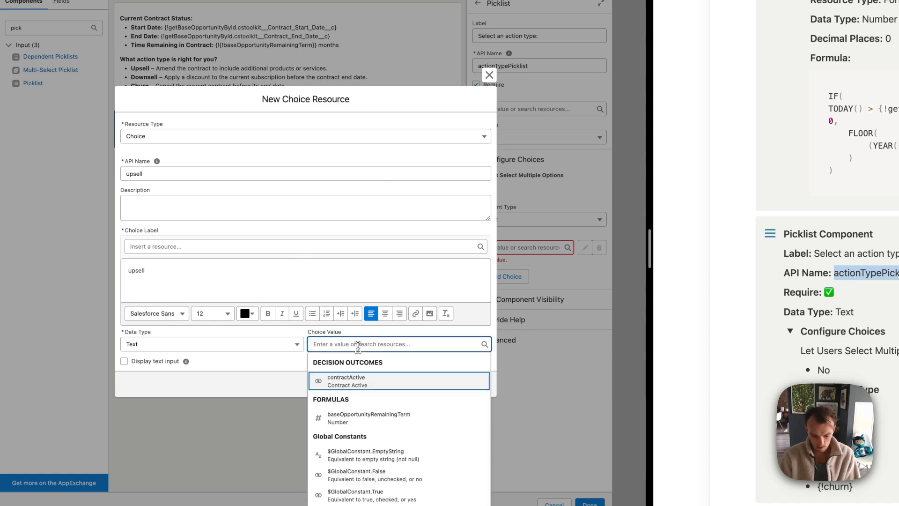
text(upsell)
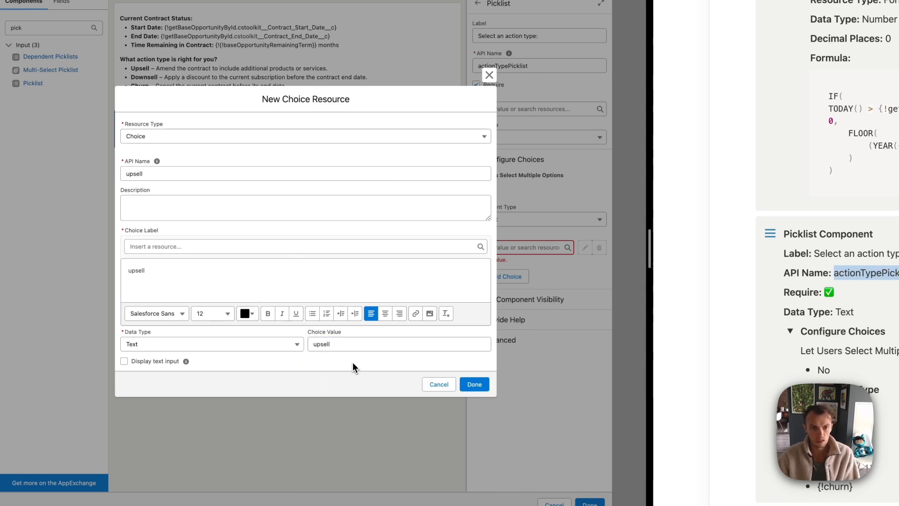
click(474, 384)
Add a second picklist choice as a new downsell Choice resource
click(501, 278)
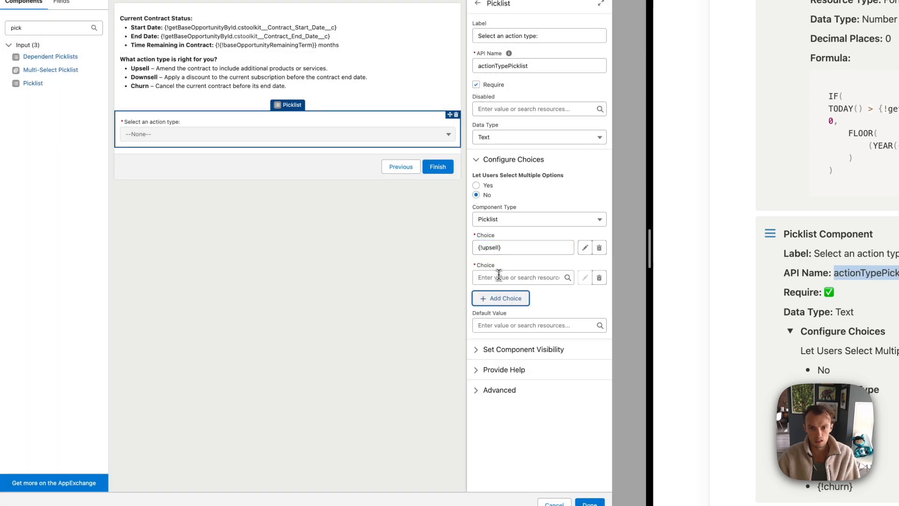
click(518, 278)
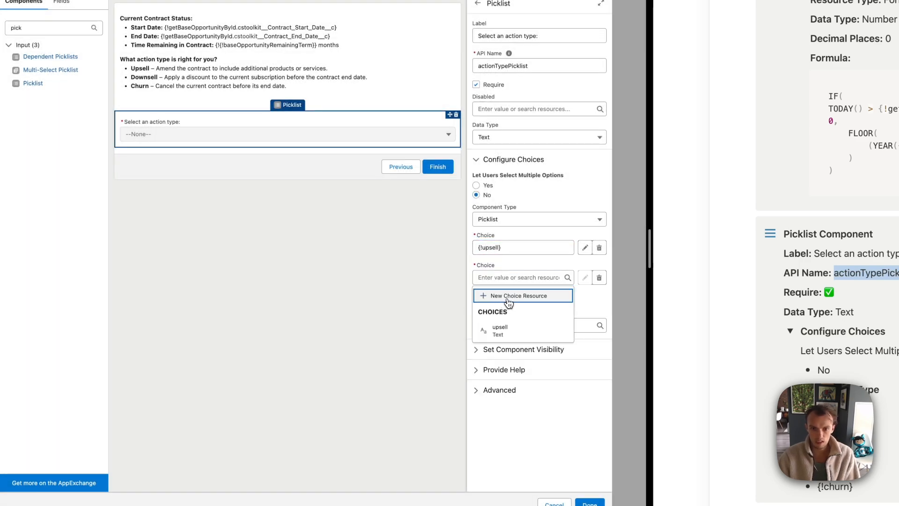
click(497, 295)
click(207, 210)
click(159, 236)
click(157, 173)
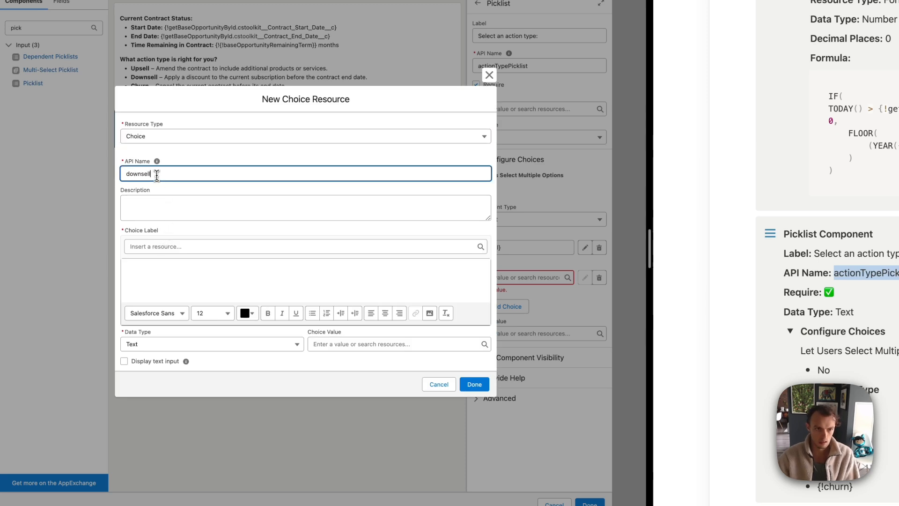
click(157, 203)
click(152, 247)
click(169, 217)
click(157, 267)
click(310, 345)
text(downsell)
click(475, 384)
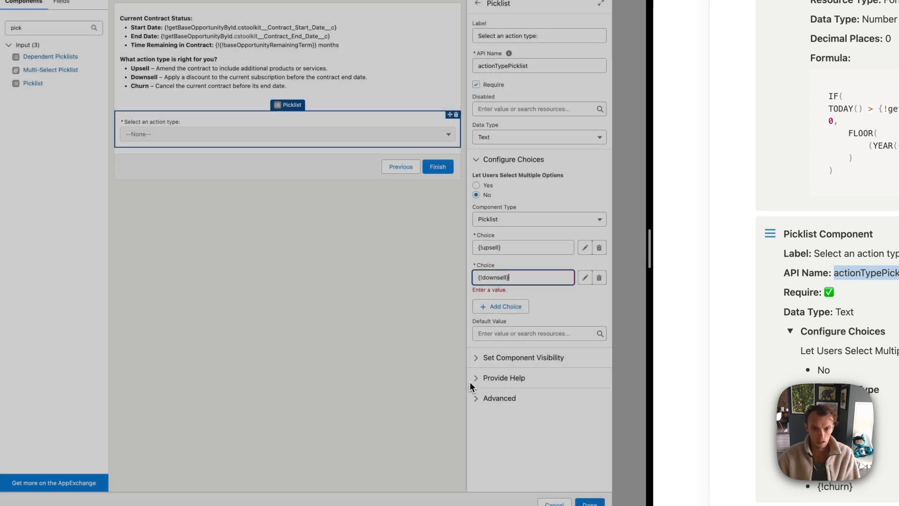
Add a third picklist choice as a churn Choice resource with label and value churn
click(500, 306)
click(502, 305)
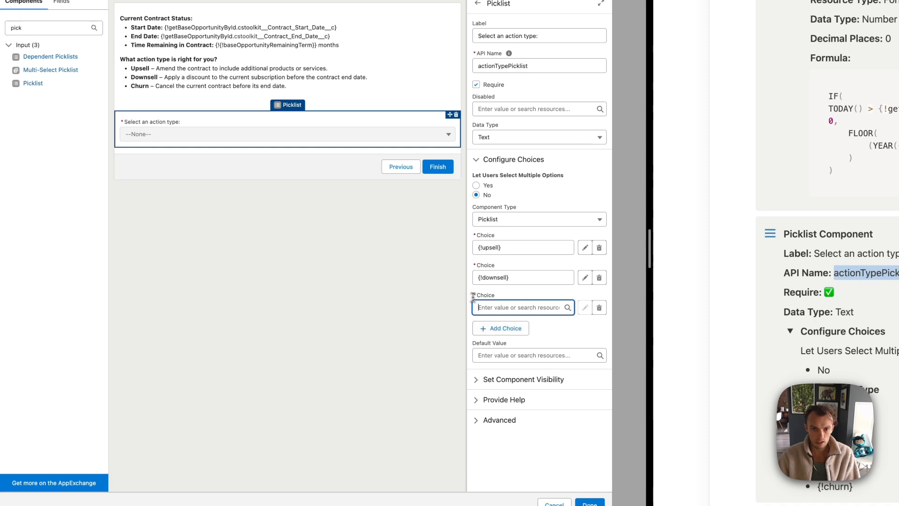
click(494, 324)
click(213, 210)
click(169, 229)
click(150, 173)
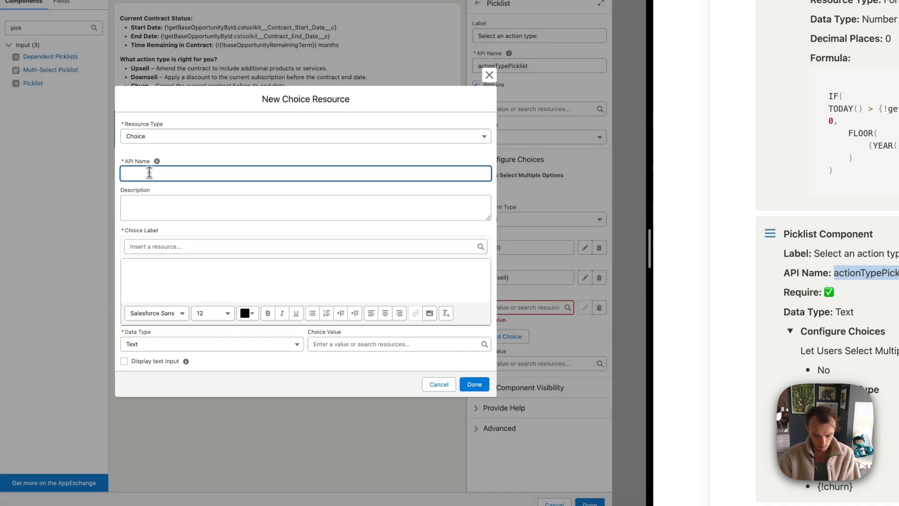
click(150, 208)
click(154, 247)
click(178, 229)
click(159, 269)
text(churn)
click(355, 345)
text(churn)
click(385, 366)
click(474, 384)
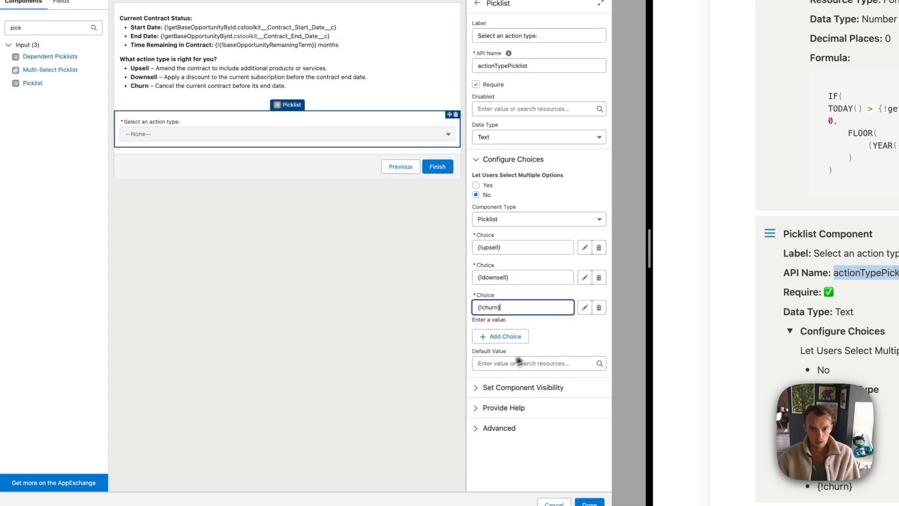
Finish editing the Action Type Input screen and return to the flow canvas
click(397, 214)
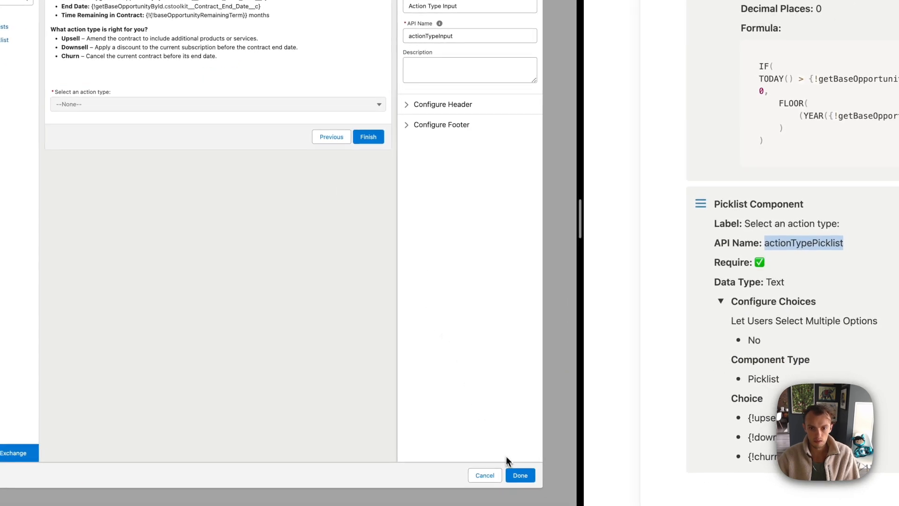
click(519, 476)
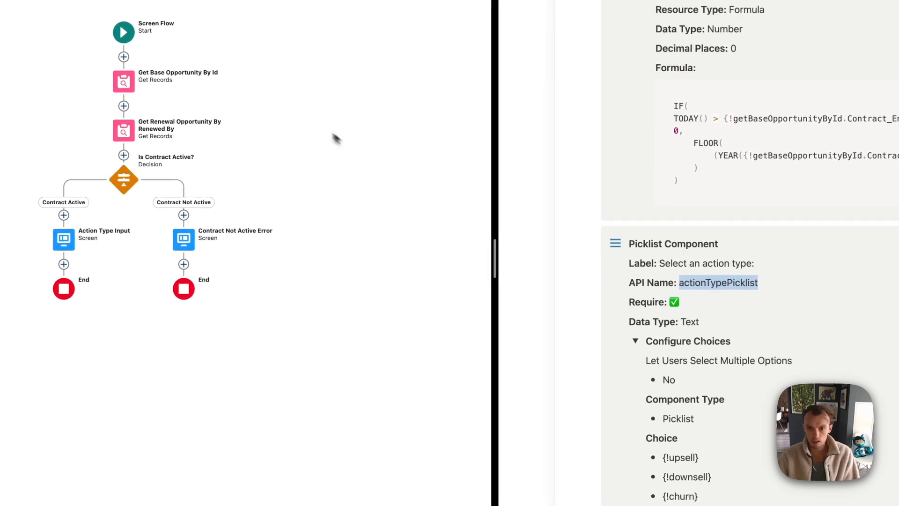
scroll(722, 366, up, 18)
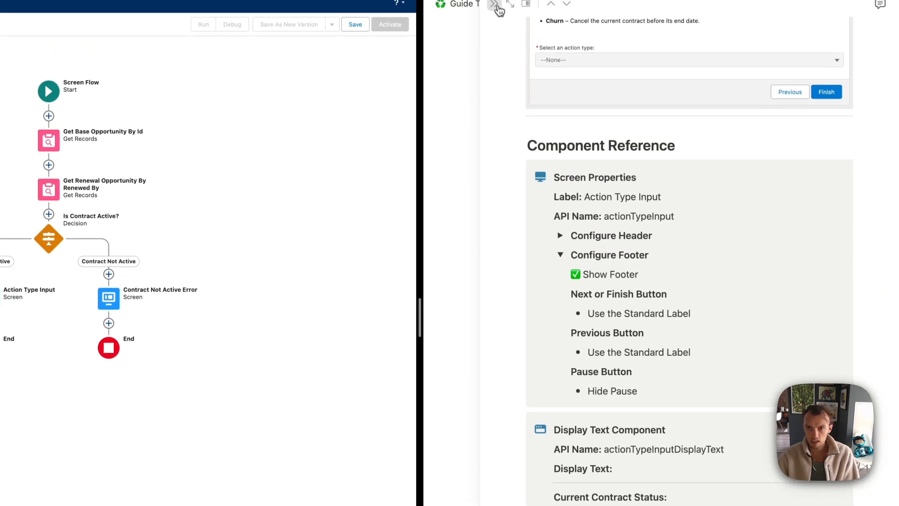
click(499, 9)
scroll(595, 173, down, 7)
scroll(595, 172, up, 7)
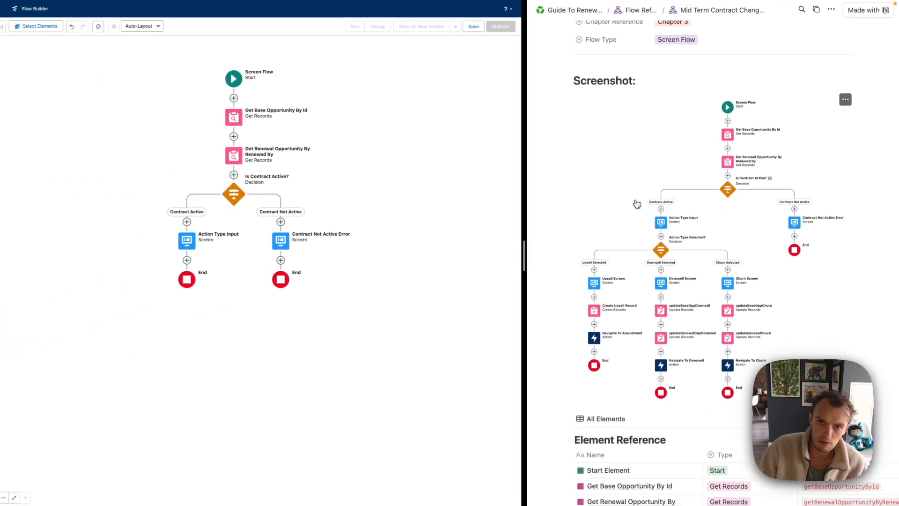
Save the flow with the label MidTermOpportunityContractChange, then go to the Home page
click(474, 28)
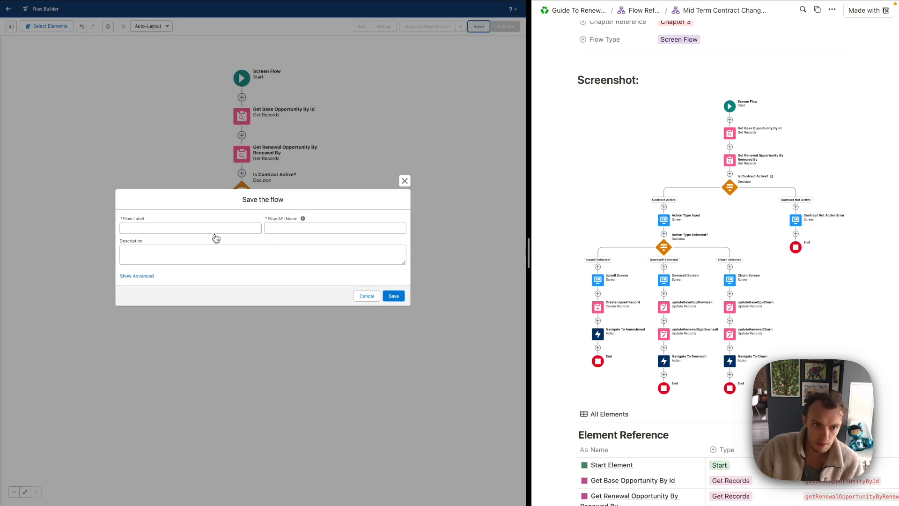
click(222, 228)
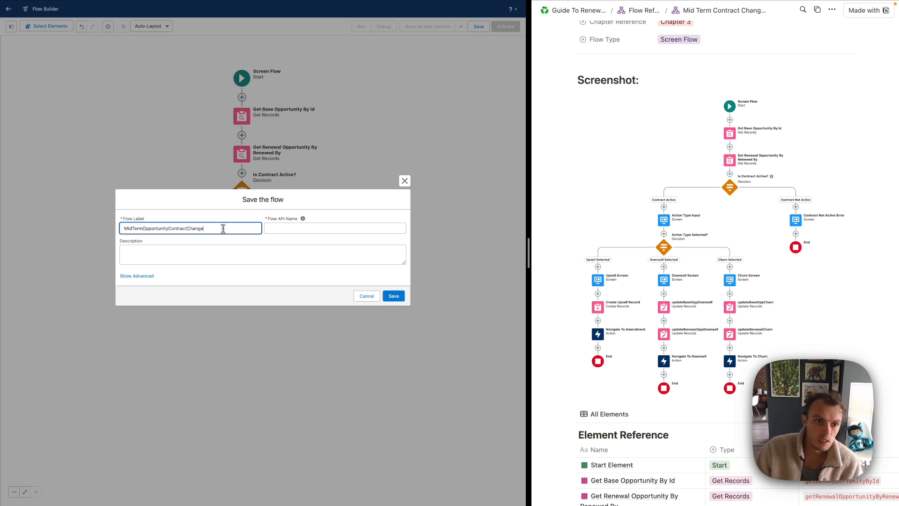
click(394, 295)
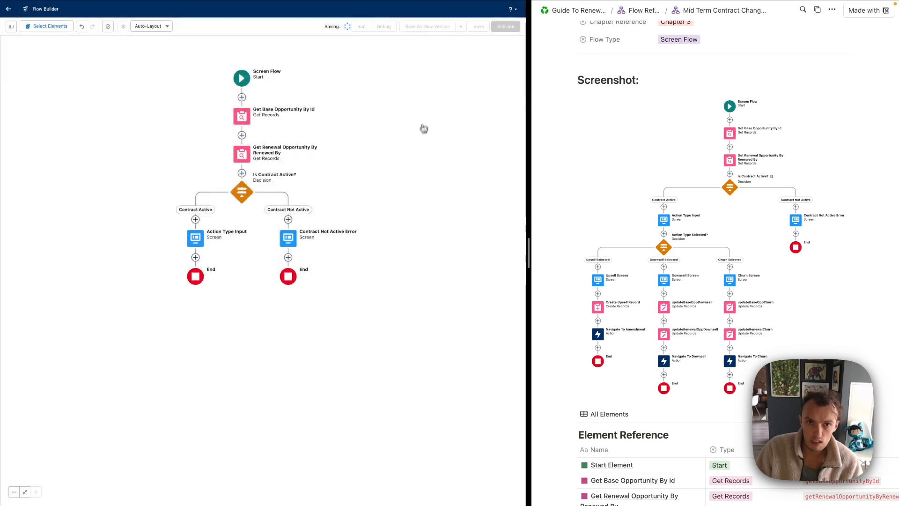
mouse_move(193, 6)
click(135, 24)
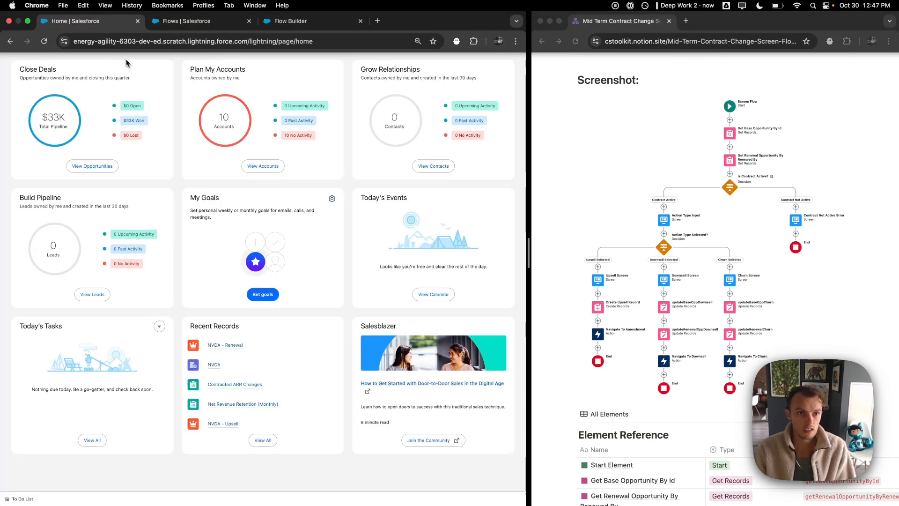
Open the TSMC - Renewal opportunity and select its record ID in the address bar
click(115, 24)
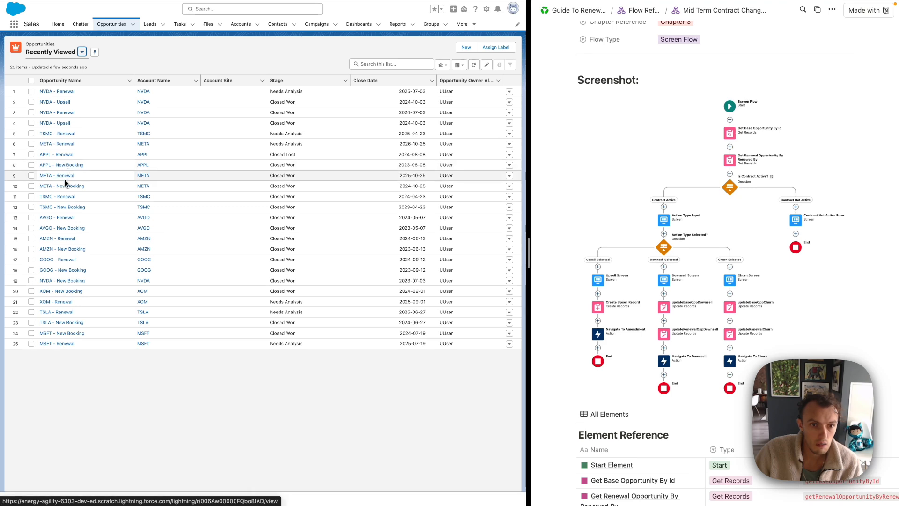
click(66, 197)
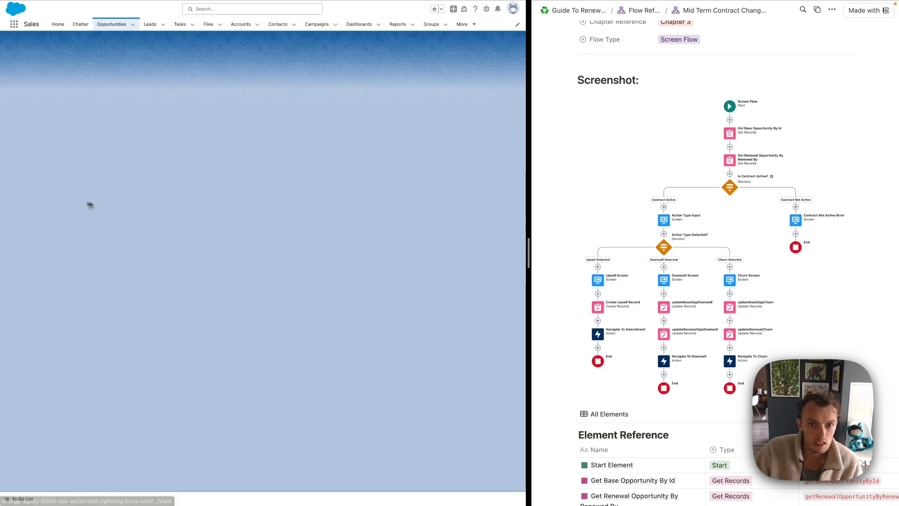
scroll(153, 259, down, 2)
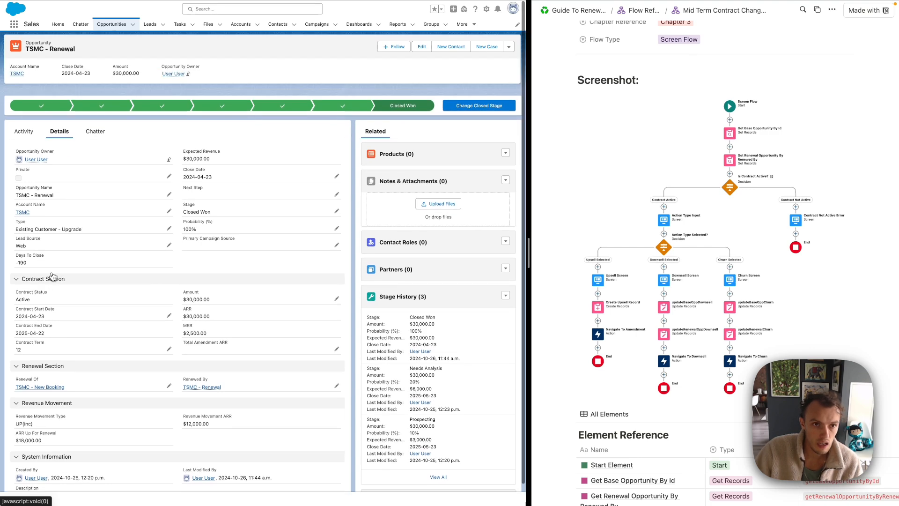
click(344, 43)
double_click(344, 45)
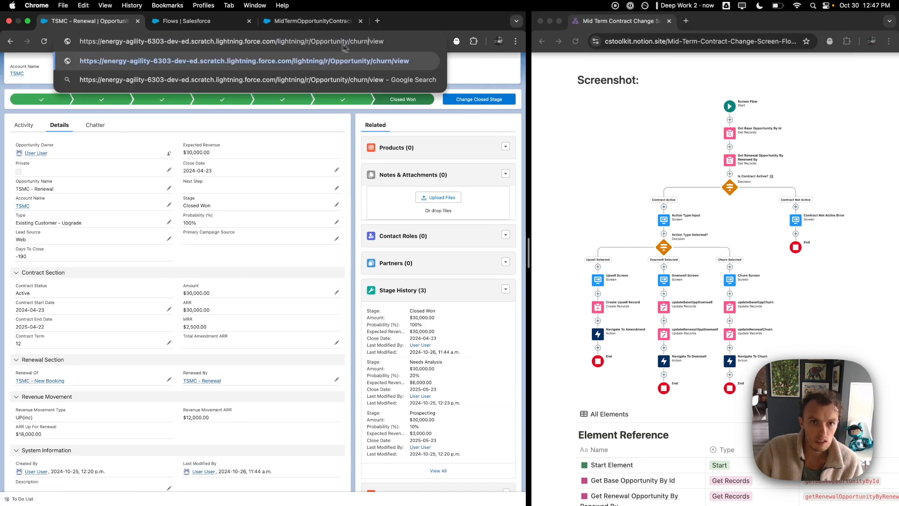
Start a debug run of the flow, clearing a mistaken recordId entry
click(302, 24)
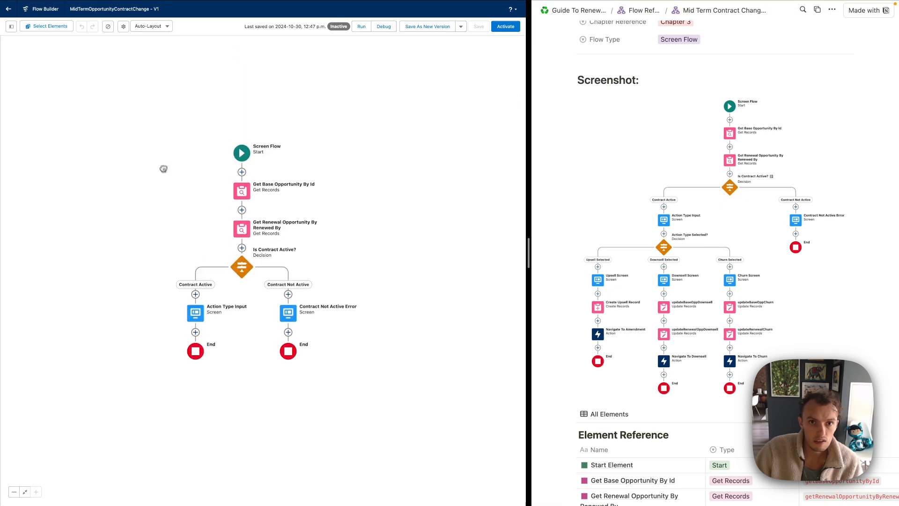
click(374, 31)
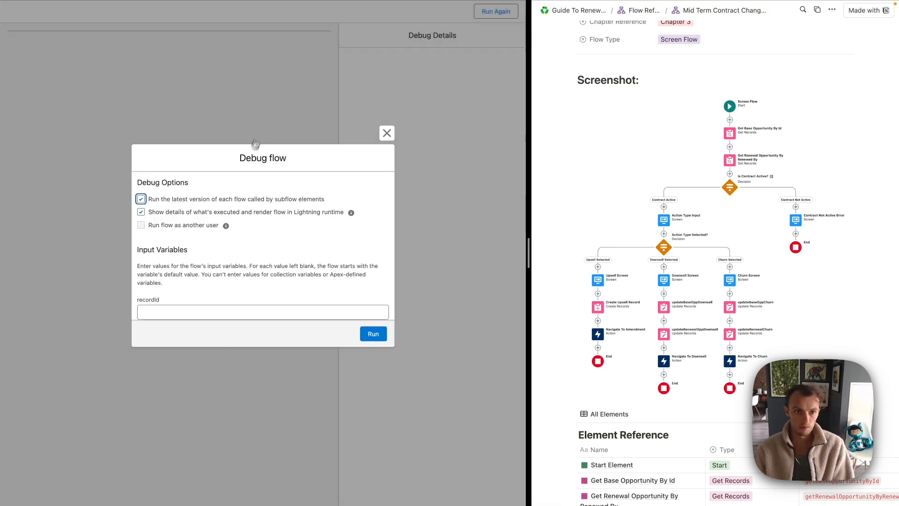
click(206, 304)
text(churn)
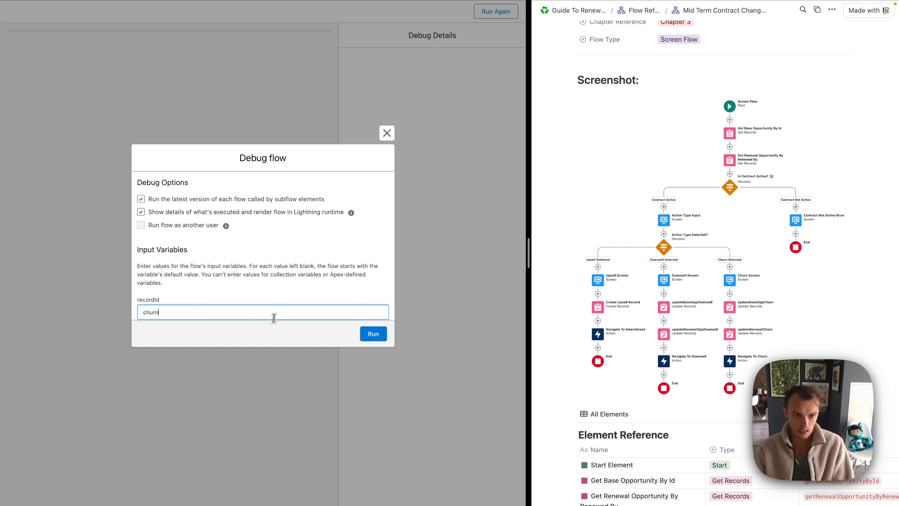
key(BackSpace)
key(BackSpace)
key(BackSpace)
key(BackSpace)
key(BackSpace)
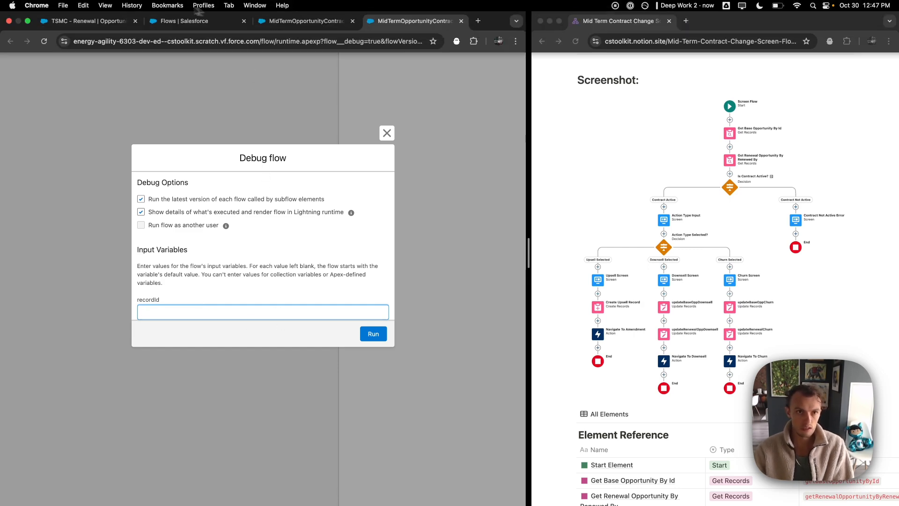
Copy the TSMC - Renewal record ID into recordId and run the debug
click(100, 21)
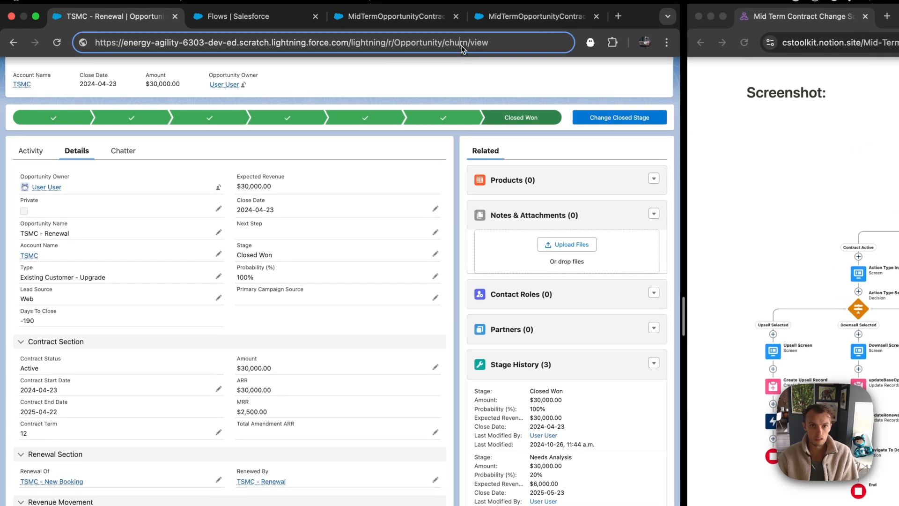
click(341, 60)
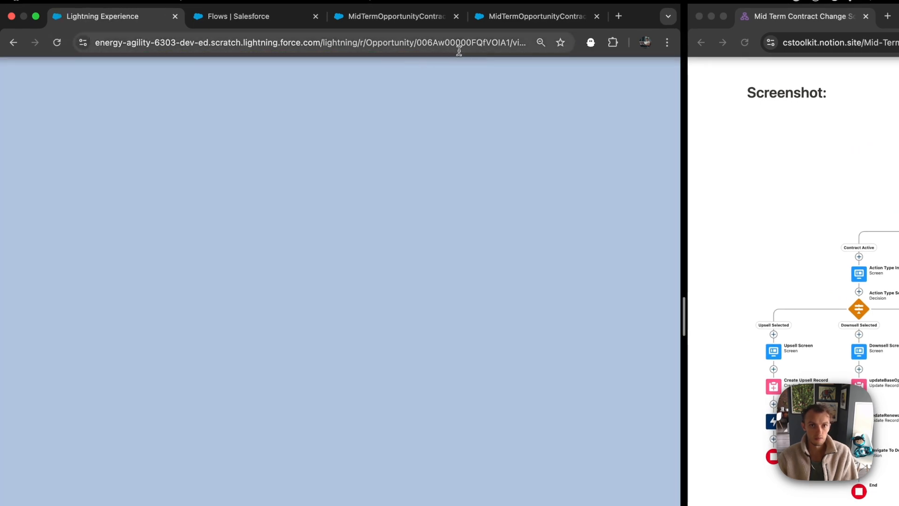
double_click(460, 43)
key(super+c)
click(507, 20)
click(340, 394)
key(super+v)
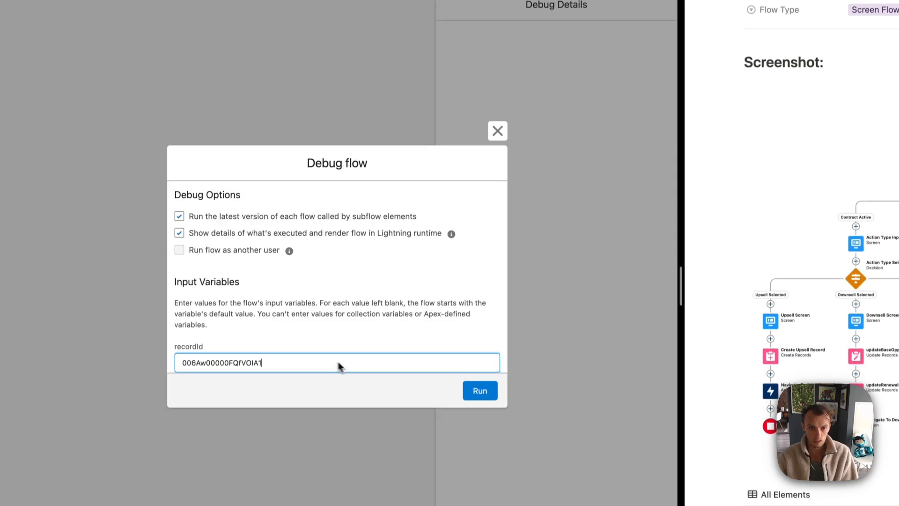
click(478, 392)
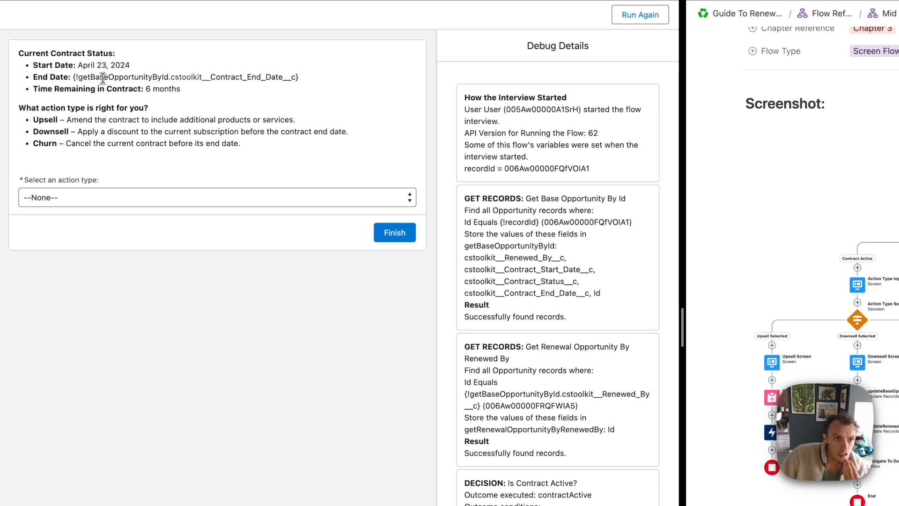
Inspect the unresolved End Date merge field and Time Remaining in Contract line in the debug output
drag(76, 77, 281, 75)
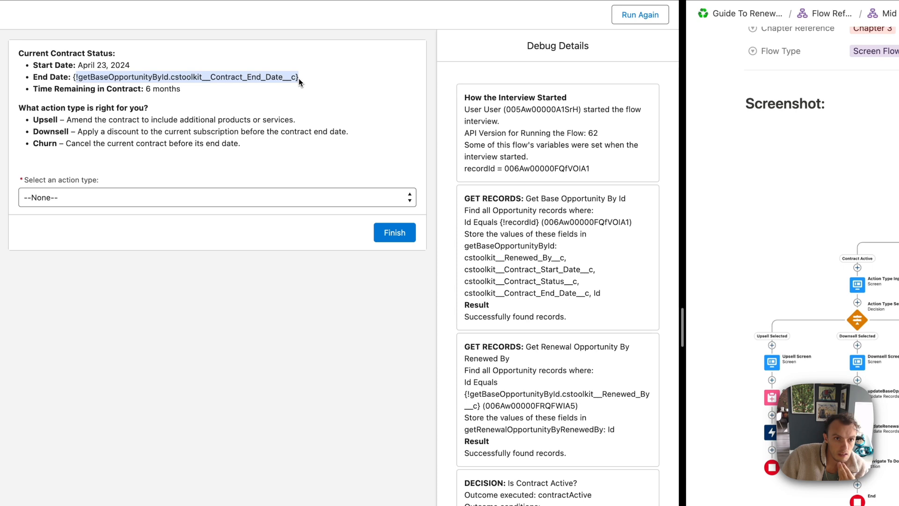
click(301, 83)
drag(312, 83, 70, 76)
triple_click(160, 93)
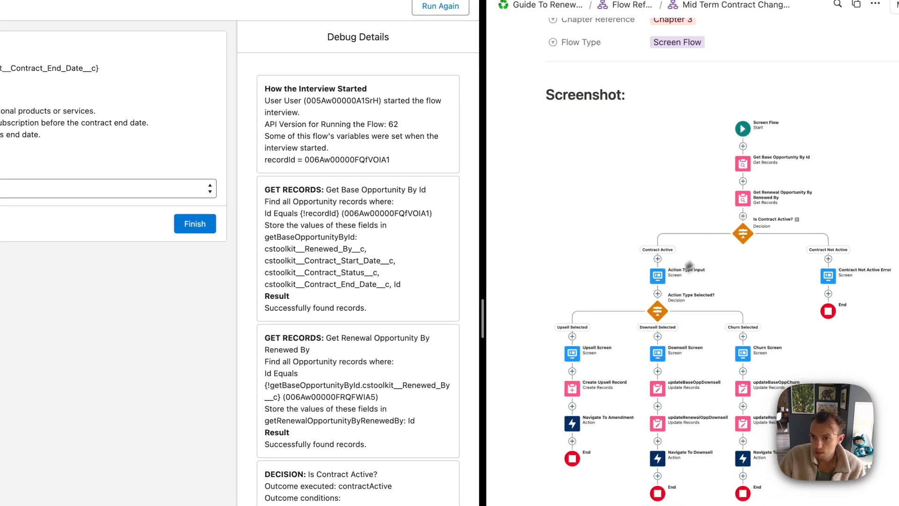
Check the TSMC - Renewal opportunity details and its linked TSMC - New Booking opportunity
mouse_move(226, 6)
click(360, 30)
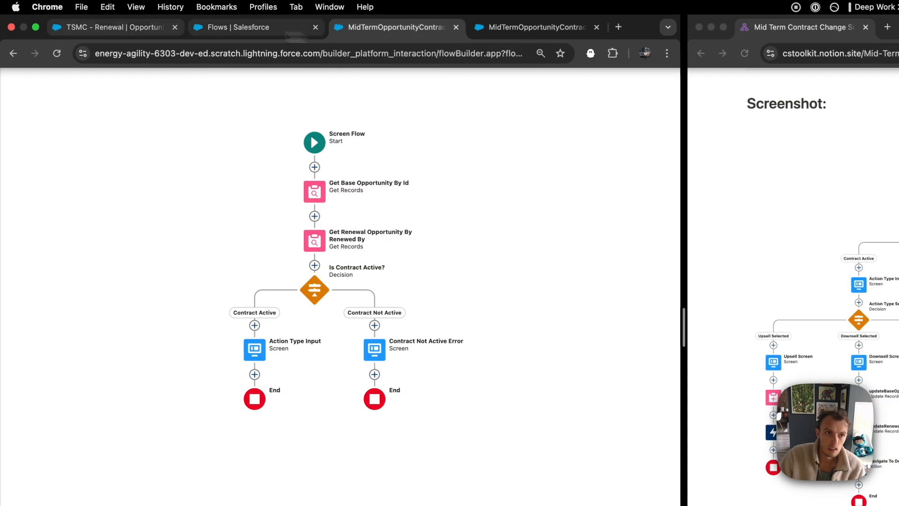
click(110, 27)
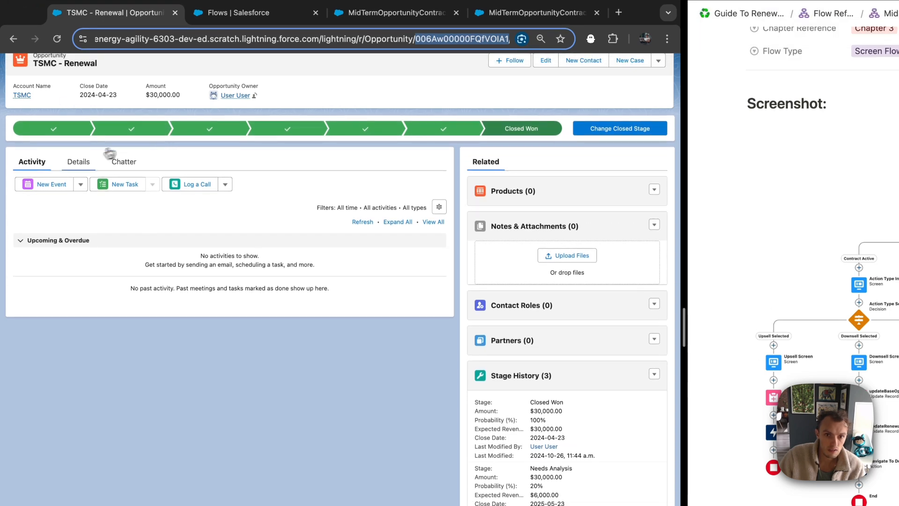
click(80, 162)
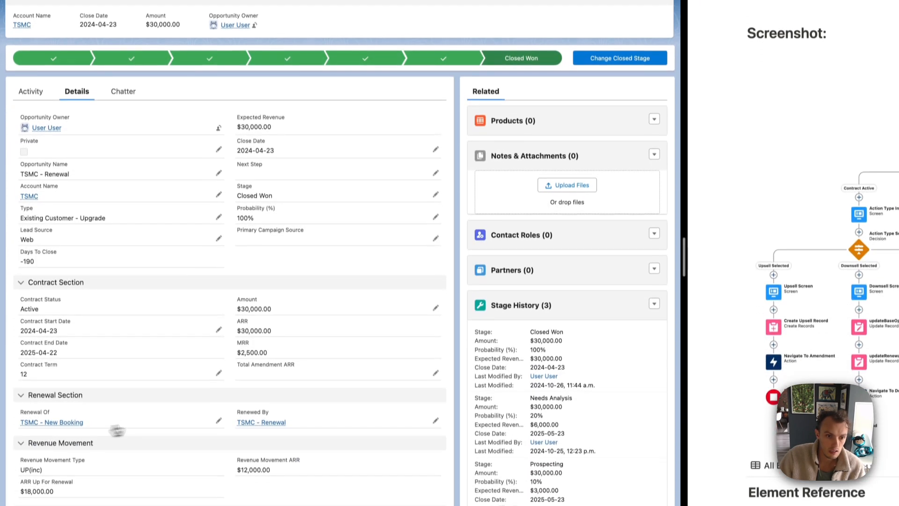
click(71, 424)
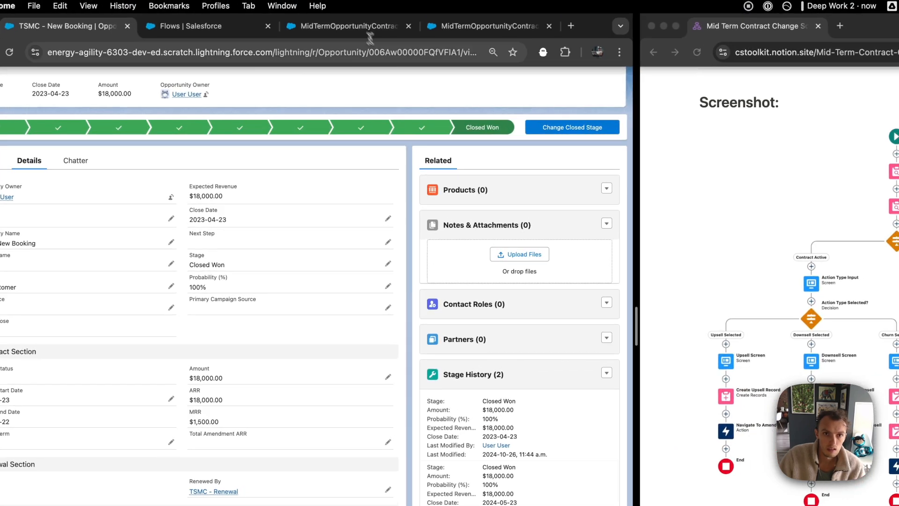
Run the flow debug again with the pasted opportunity record ID
click(476, 26)
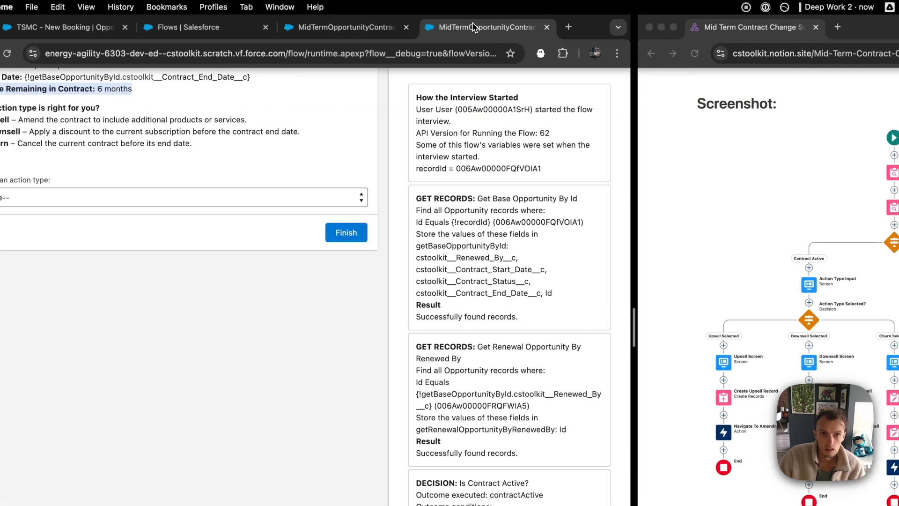
click(580, 18)
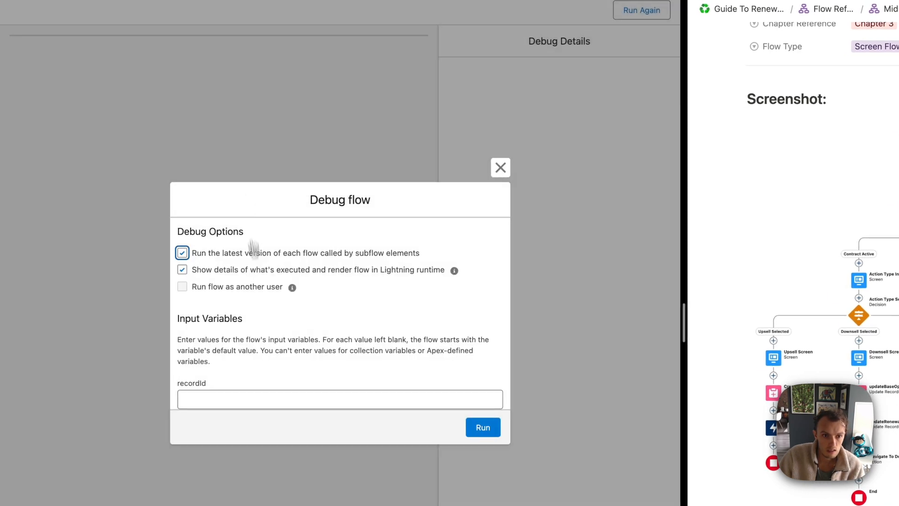
click(234, 399)
key(super+v)
click(482, 427)
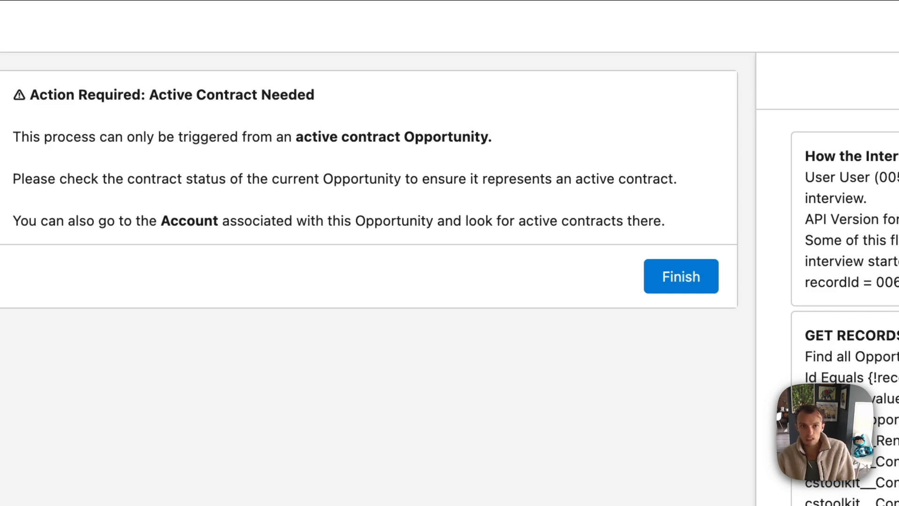
Edit the Action Type Input display text, adding an empty bullet after End Date
click(471, 60)
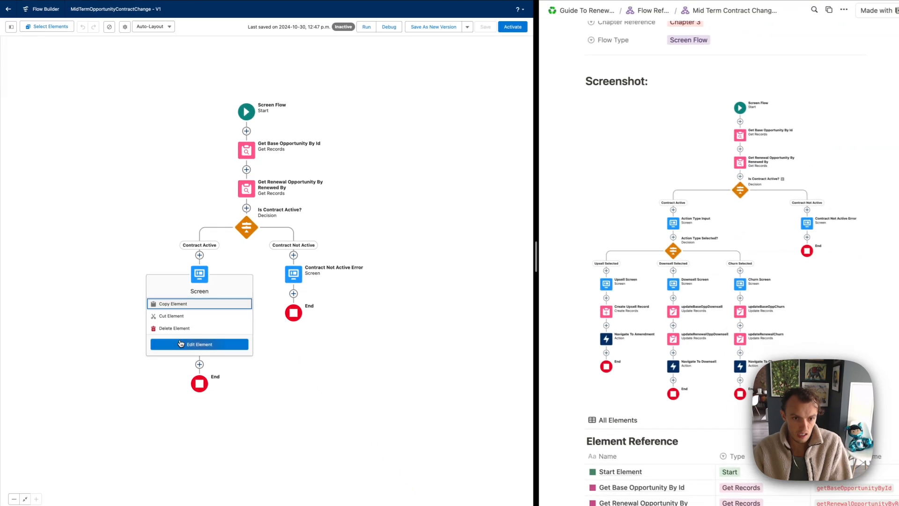
click(180, 344)
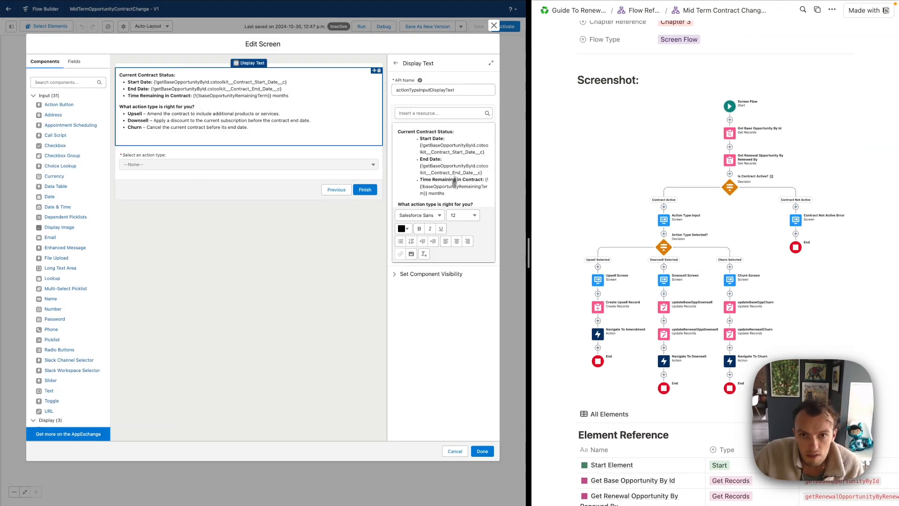
click(491, 65)
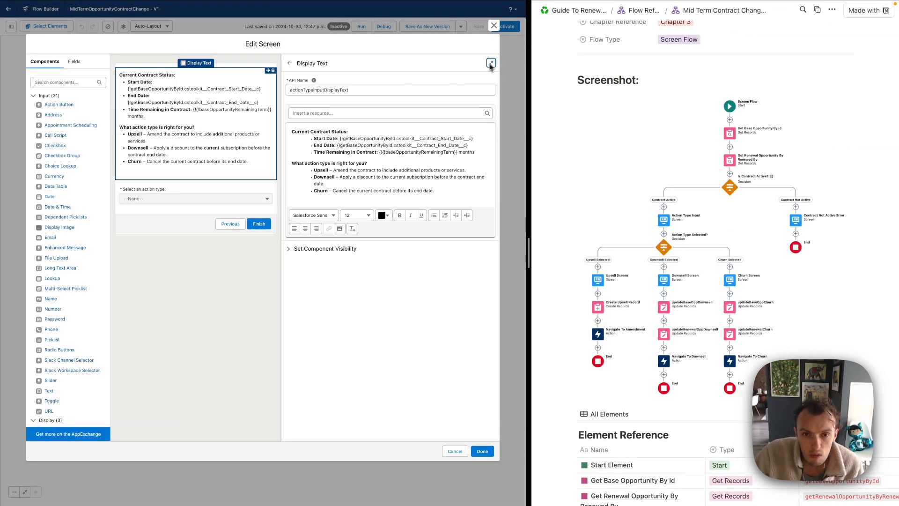
click(406, 146)
click(416, 147)
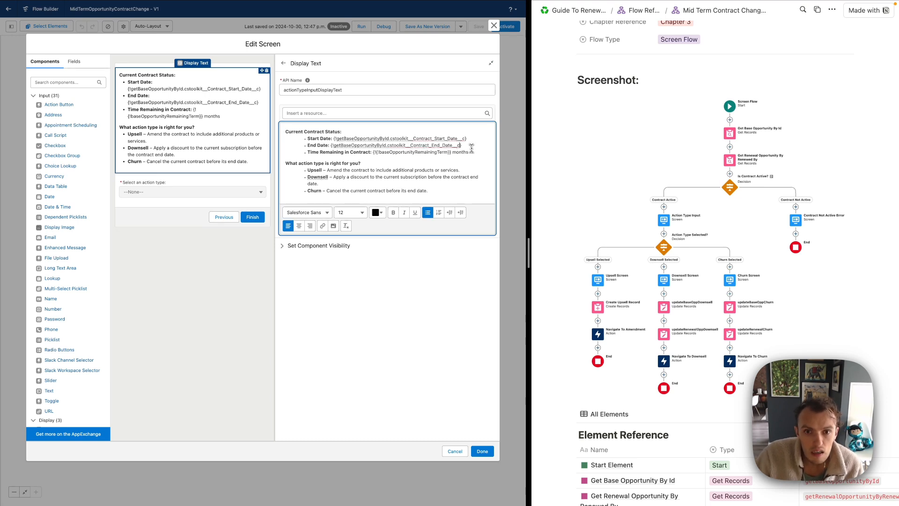
key(Return)
Insert getBaseOpportunityById's Contract End Date merge field from the resource list
click(322, 113)
text(contract)
key(BackSpace)
key(BackSpace)
key(BackSpace)
key(BackSpace)
key(BackSpace)
key(BackSpace)
key(BackSpace)
key(BackSpace)
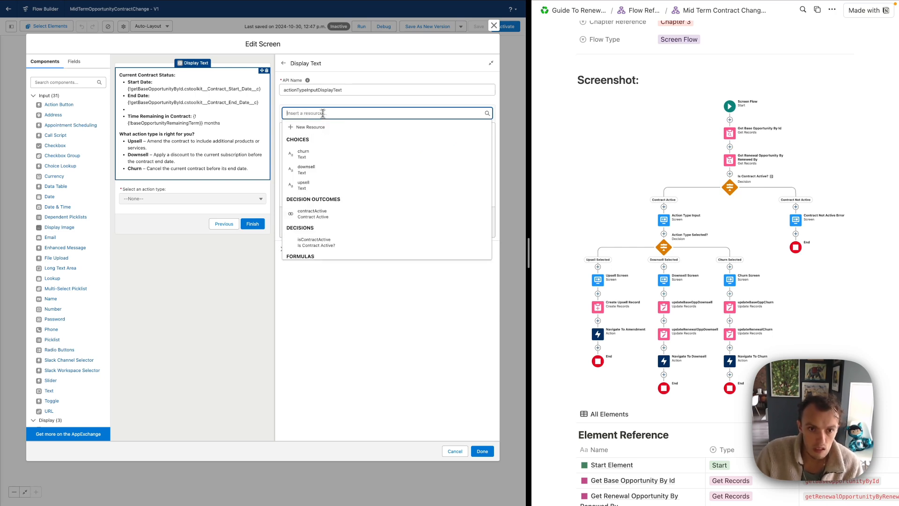
scroll(326, 226, down, 3)
scroll(326, 225, down, 3)
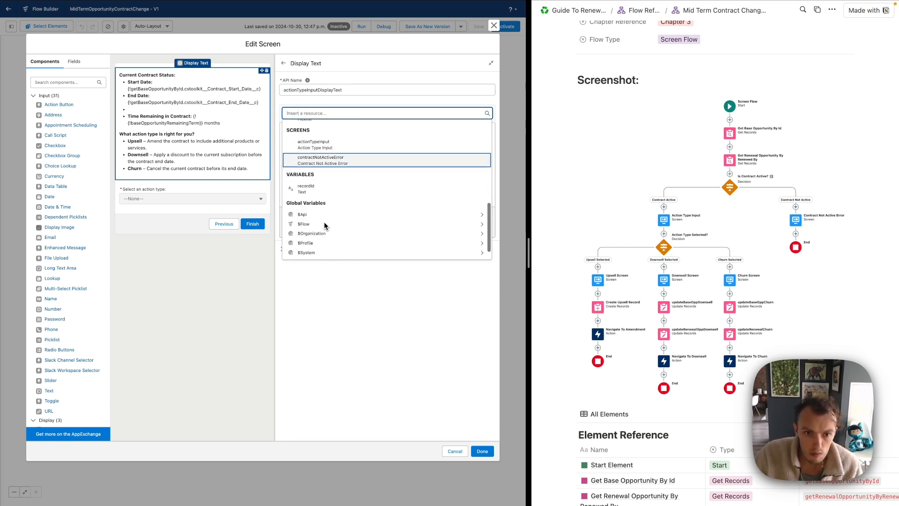
scroll(323, 217, up, 5)
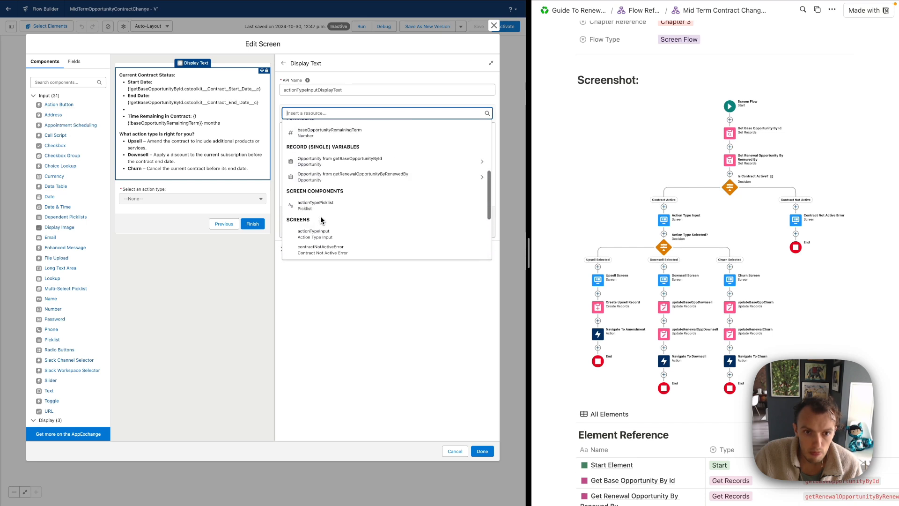
click(345, 177)
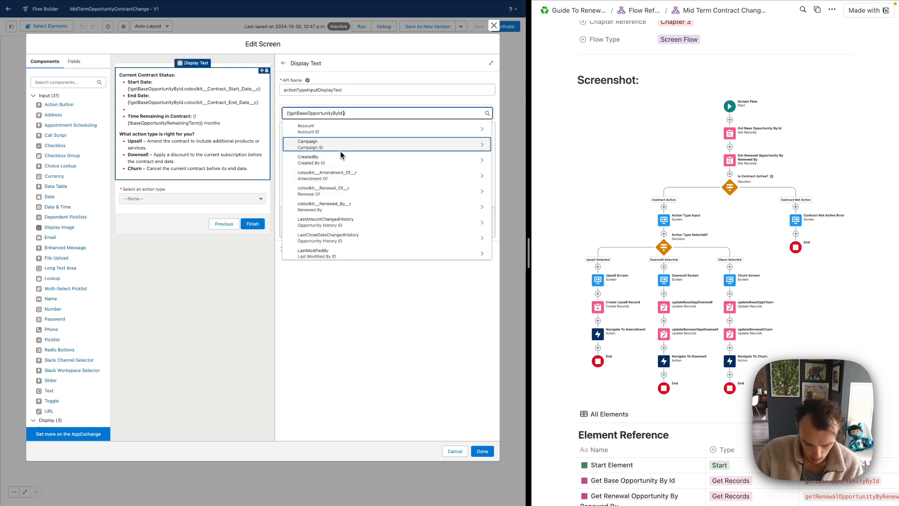
text(contra)
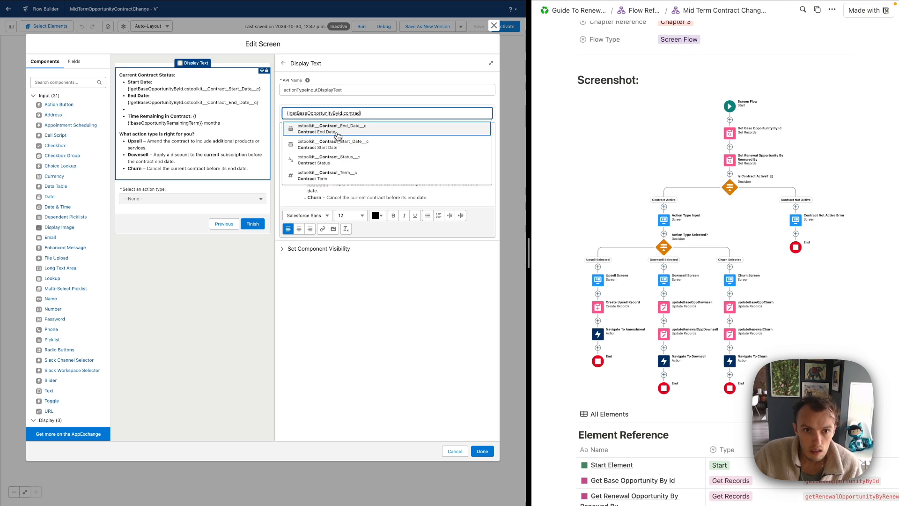
text(c)
click(337, 132)
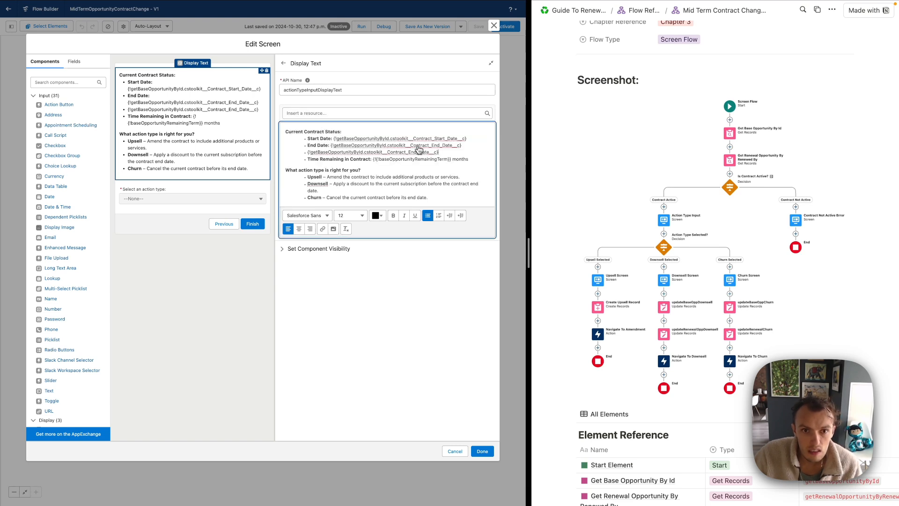
Tidy the lines so End Date holds only the Contract End Date merge field, and confirm
key(shift+Home)
key(super+c)
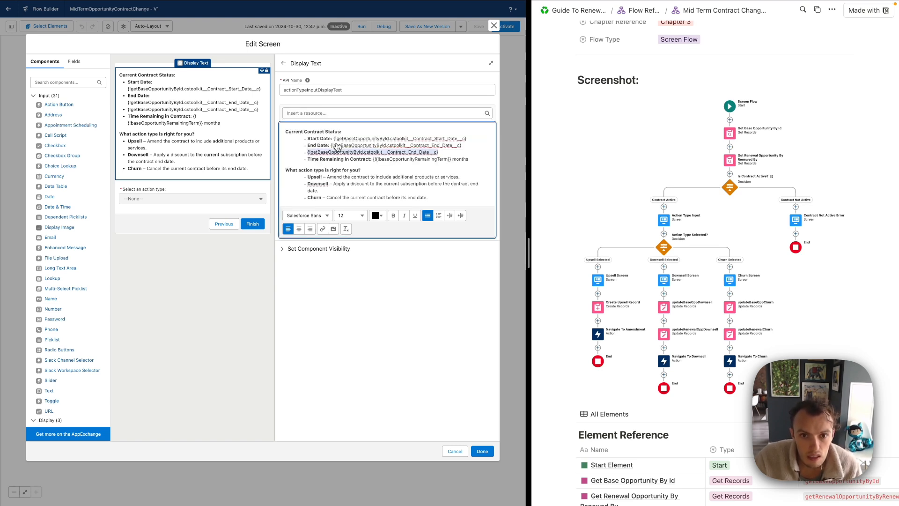
key(BackSpace)
key(BackSpace)
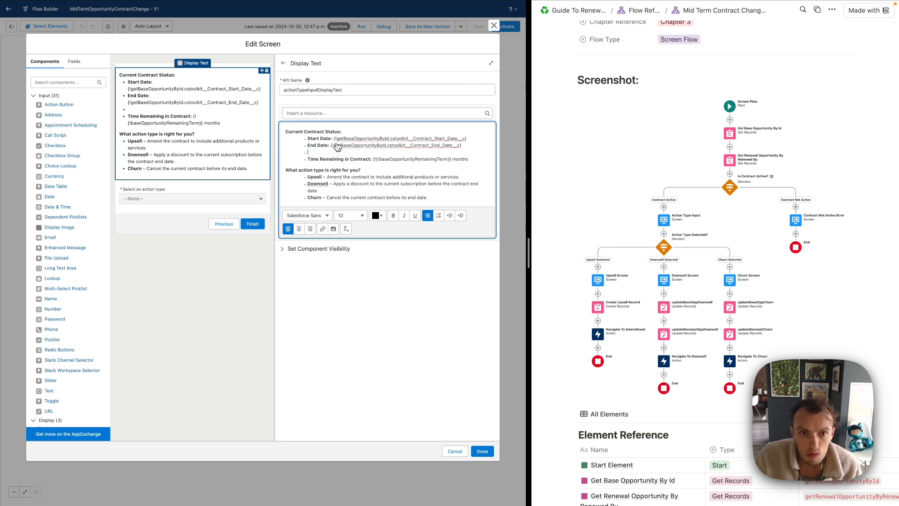
key(alt+BackSpace)
key(alt+BackSpace)
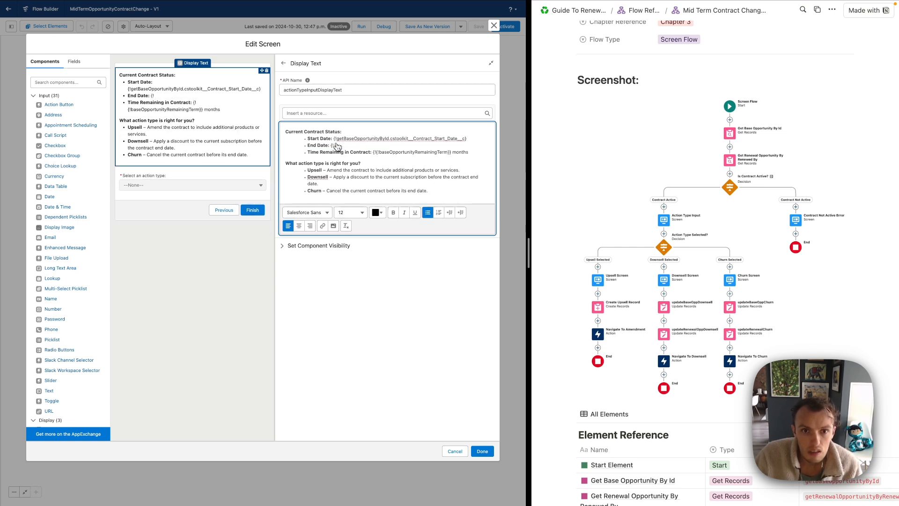
key(BackSpace)
key(super+v)
key(BackSpace)
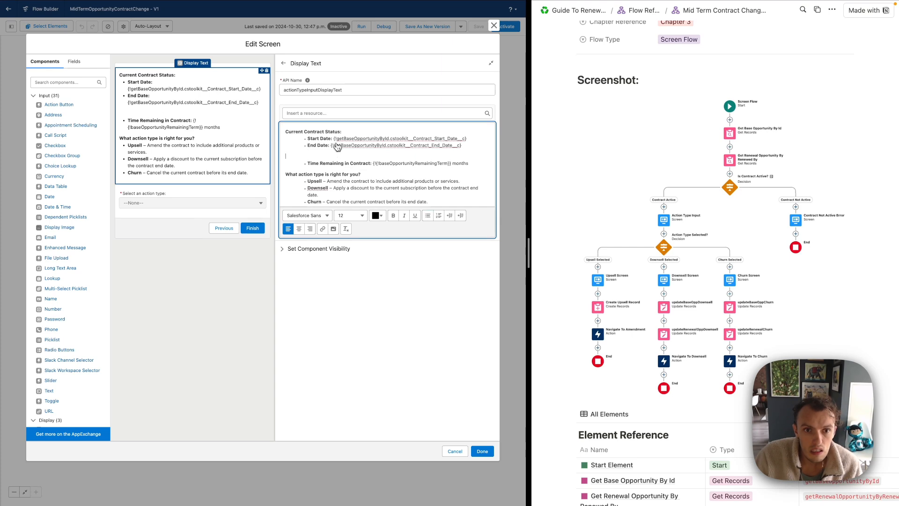
click(482, 451)
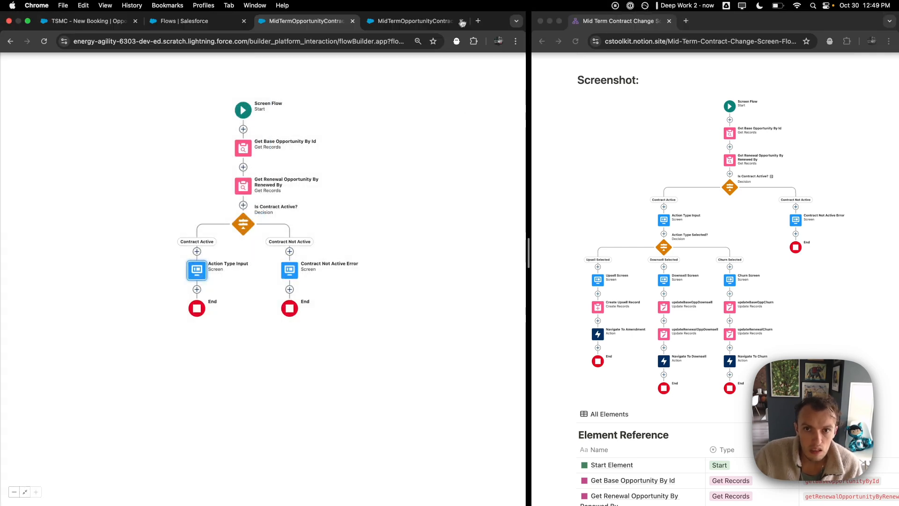
Save the flow, start a debug run, and open the linked TSMC - Renewal opportunity
click(479, 27)
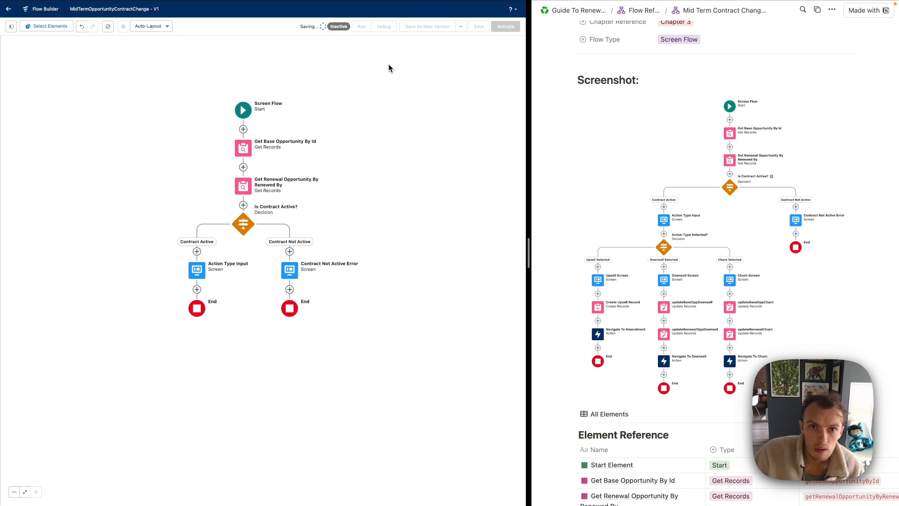
click(387, 29)
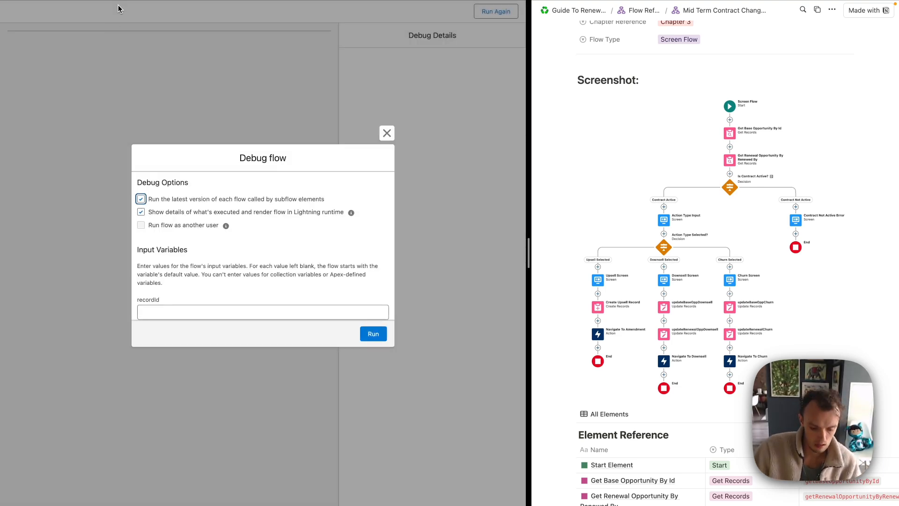
click(118, 9)
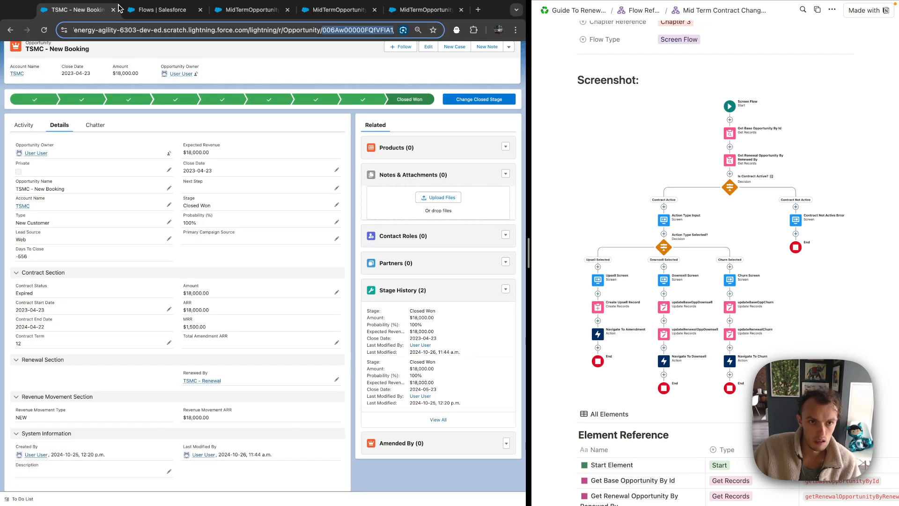
scroll(135, 198, down, 2)
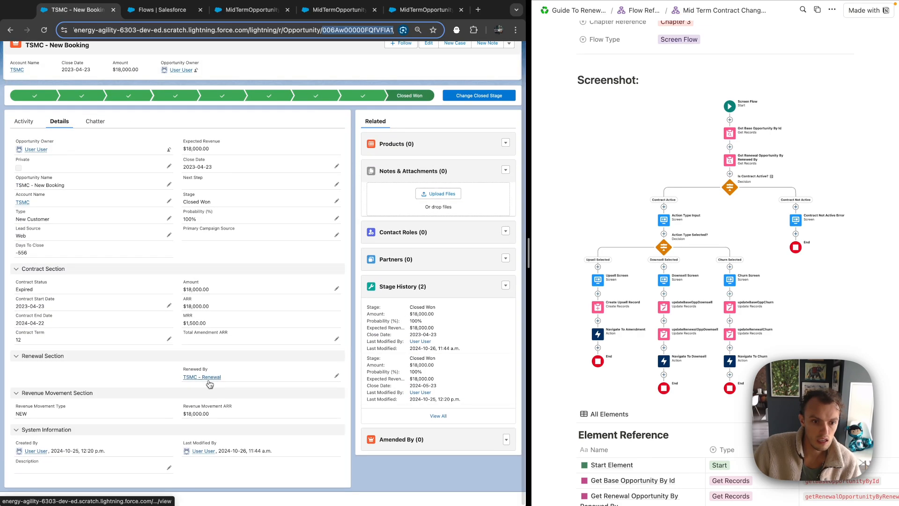
click(209, 381)
Paste the TSMC - Renewal record ID into recordId and run the debug
double_click(366, 43)
key(super+c)
click(396, 25)
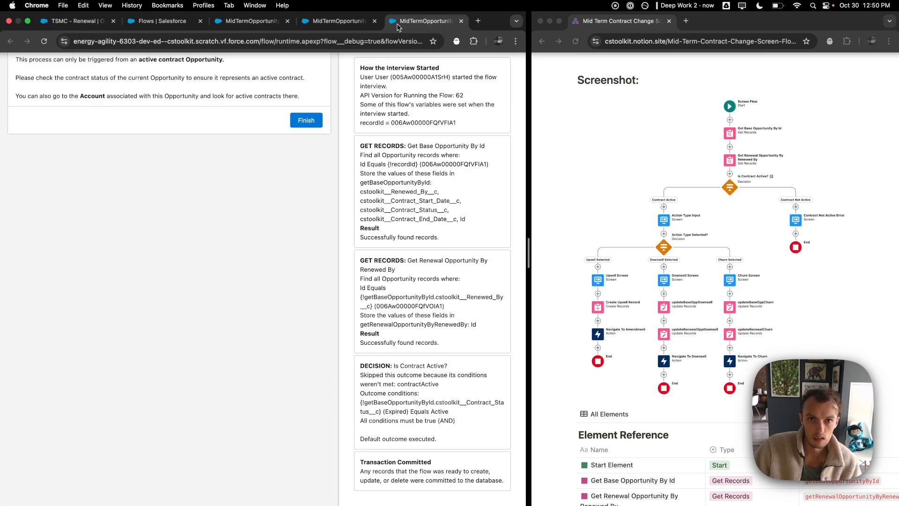
key(super+w)
click(301, 312)
key(super+v)
click(373, 335)
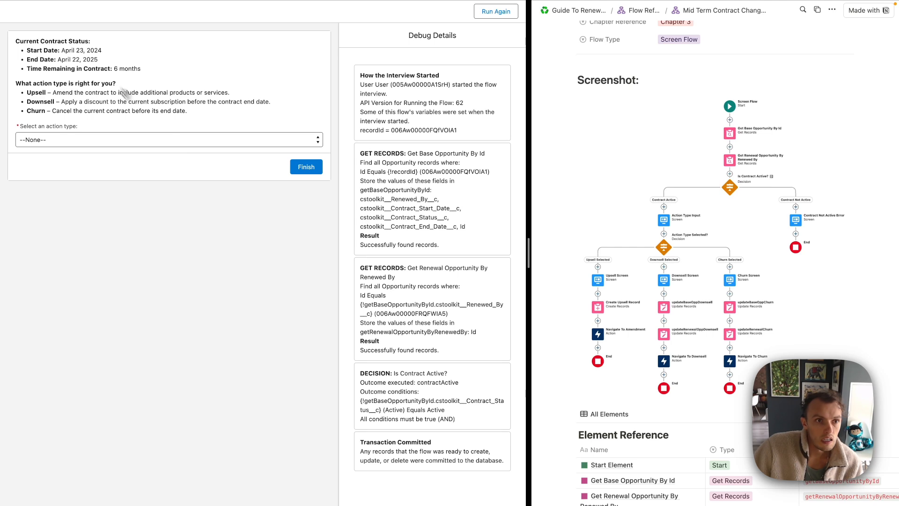
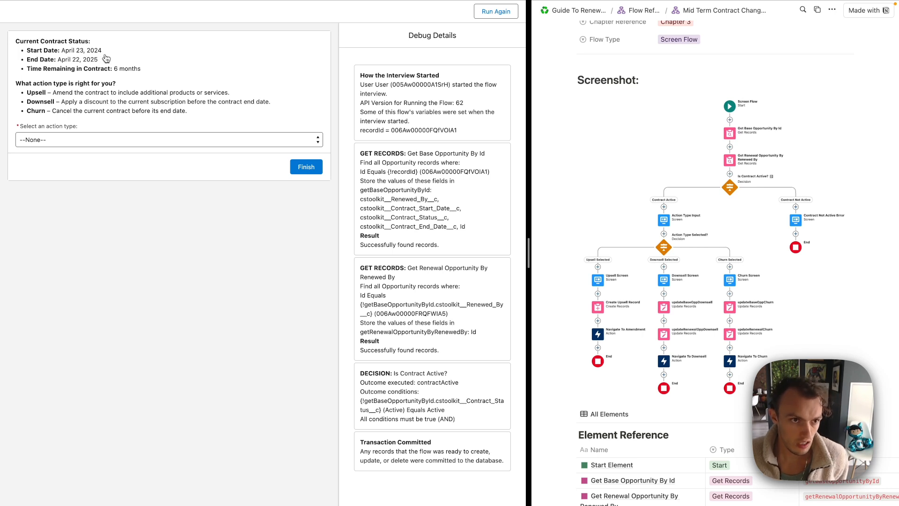
Close the finished debug-run tab to return to the MidTermOpportunityContractChange flow in Flow Builder
mouse_move(359, 8)
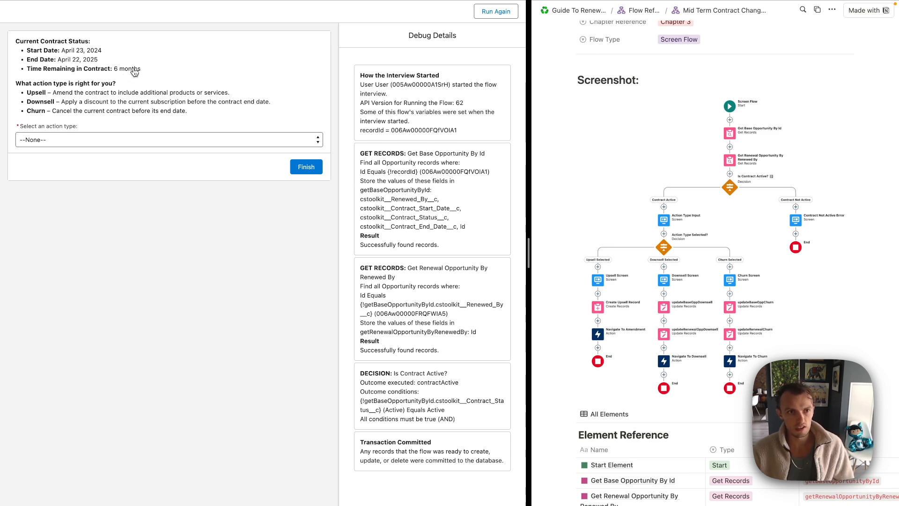
mouse_move(395, 2)
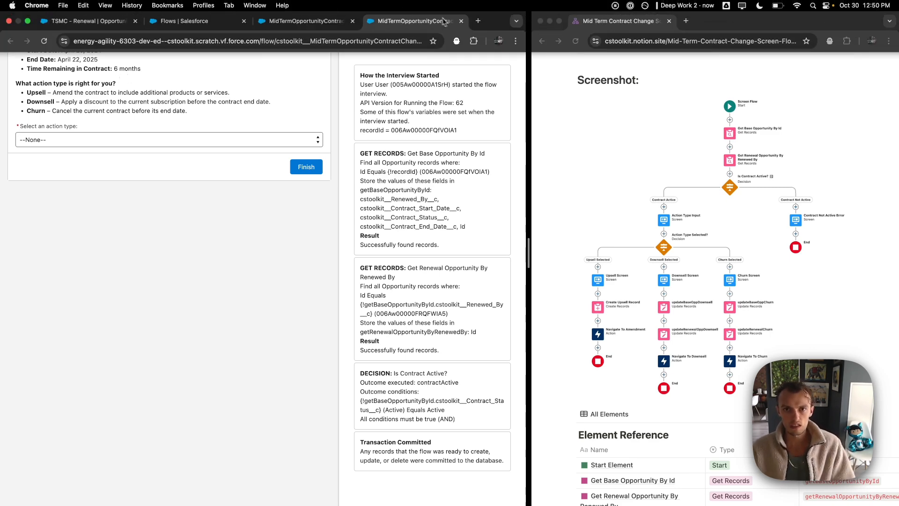
click(462, 21)
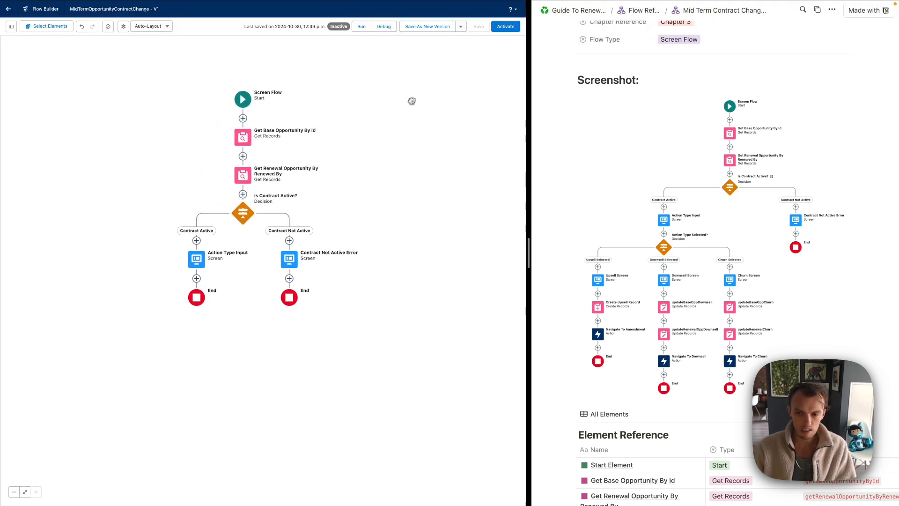
Open the Action Type Selected? reference notes in a widened side peek, then add an element below Action Type Input
scroll(671, 243, down, 5)
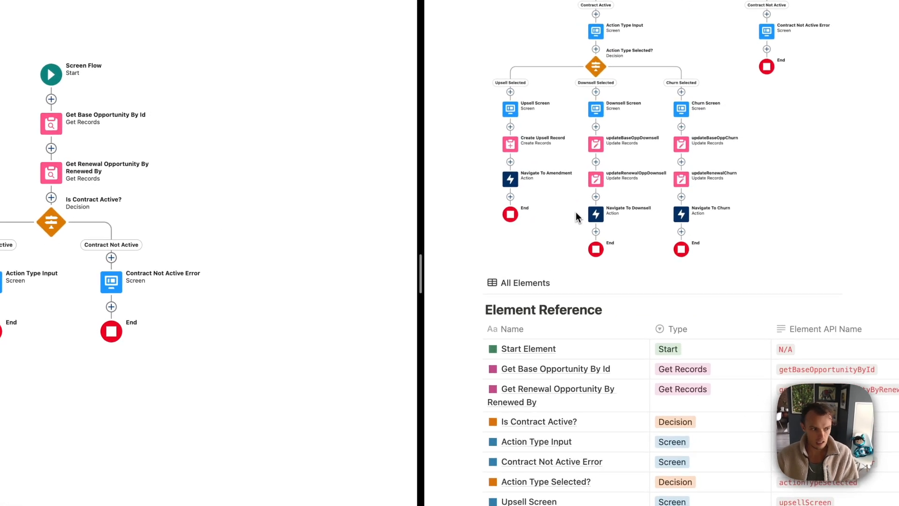
scroll(617, 368, down, 5)
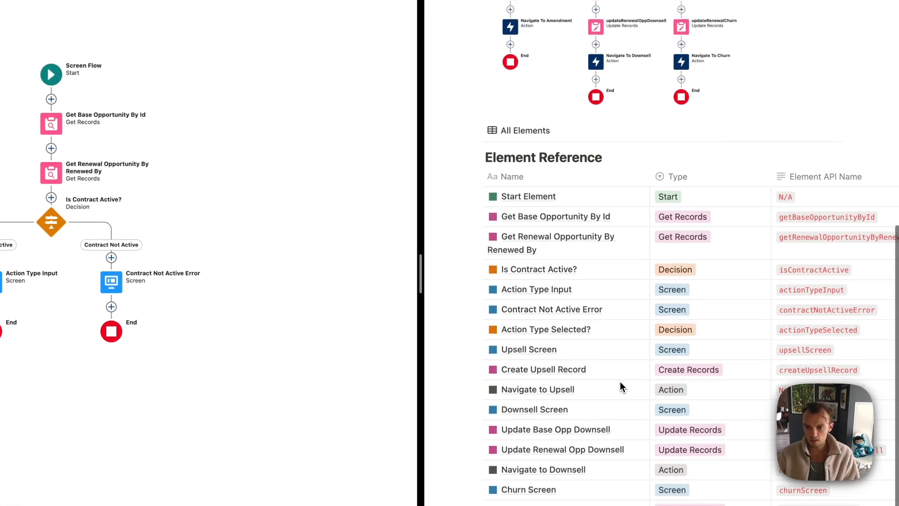
click(639, 350)
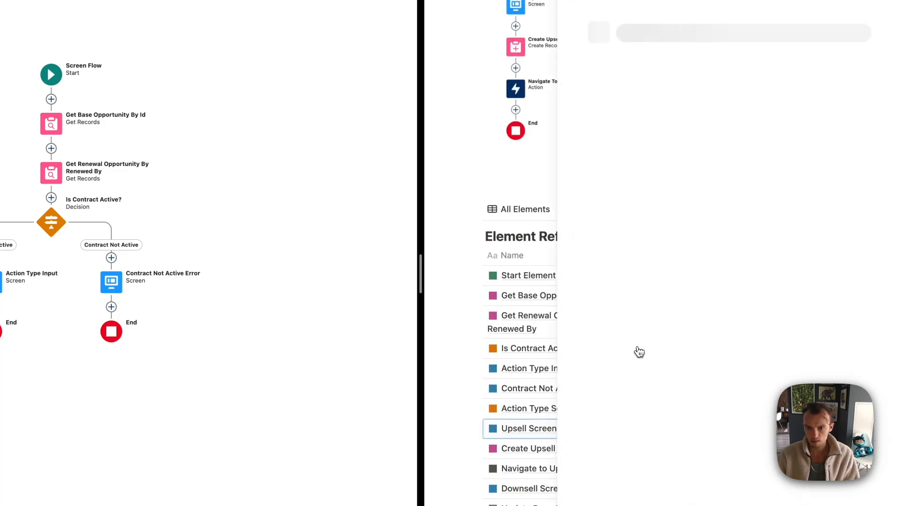
click(583, 67)
scroll(588, 131, up, 5)
scroll(588, 136, down, 5)
click(642, 369)
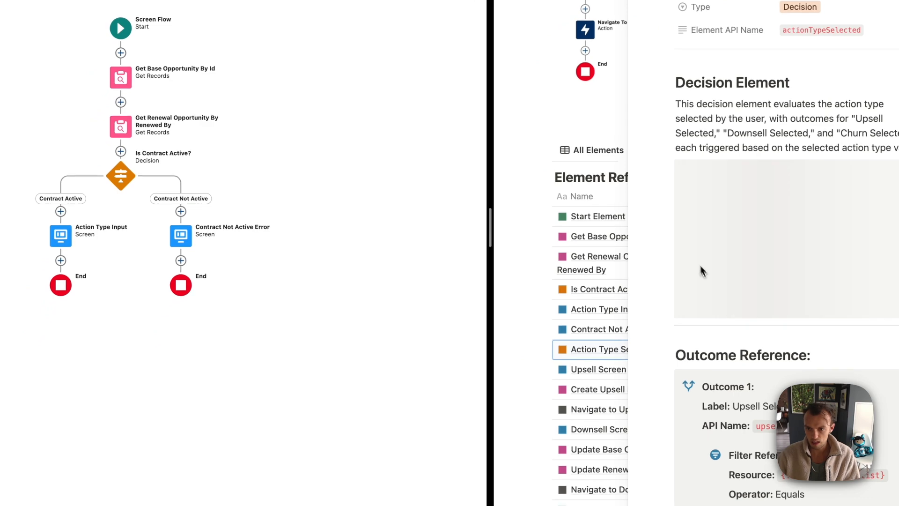
drag(628, 274, 560, 277)
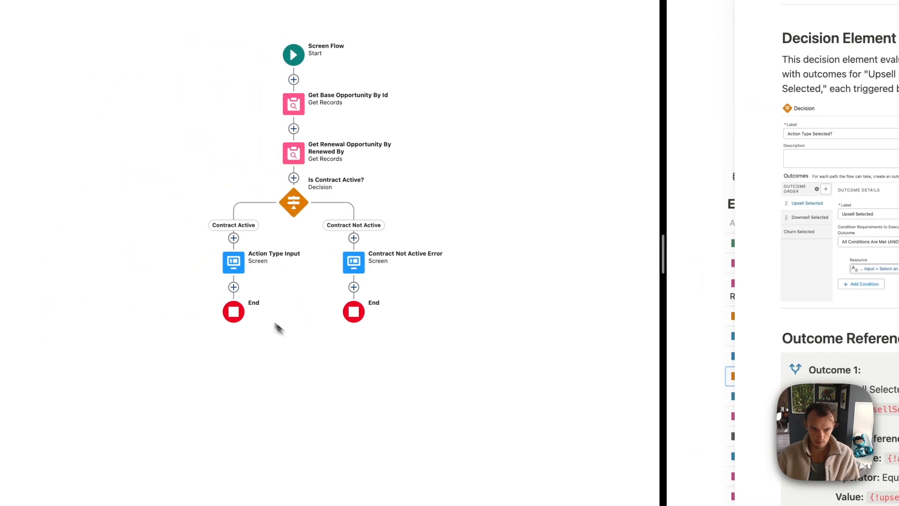
click(228, 287)
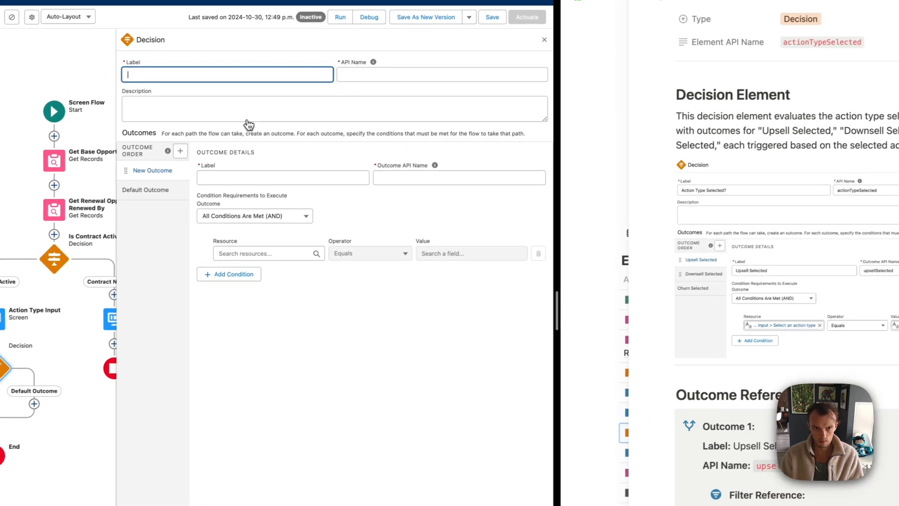
Label the new decision Action Type Selected? with API name actionTypeSelected
text(Up)
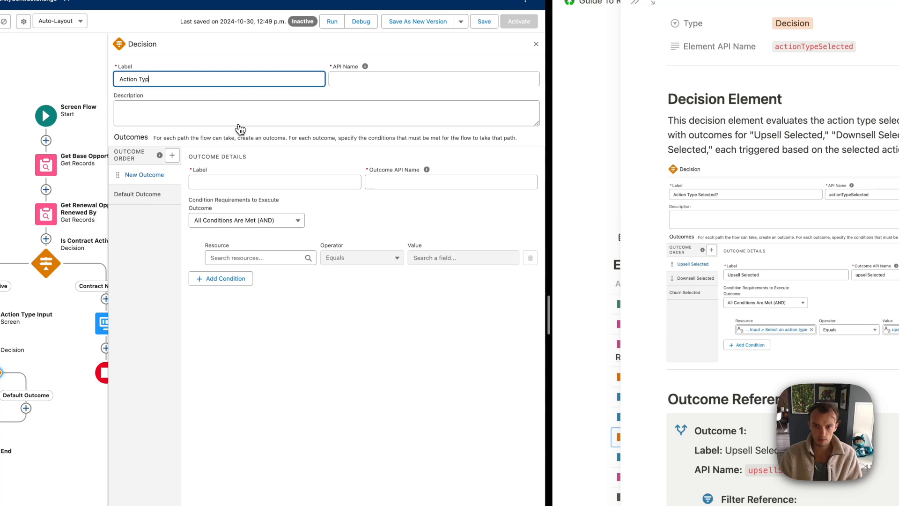
click(831, 441)
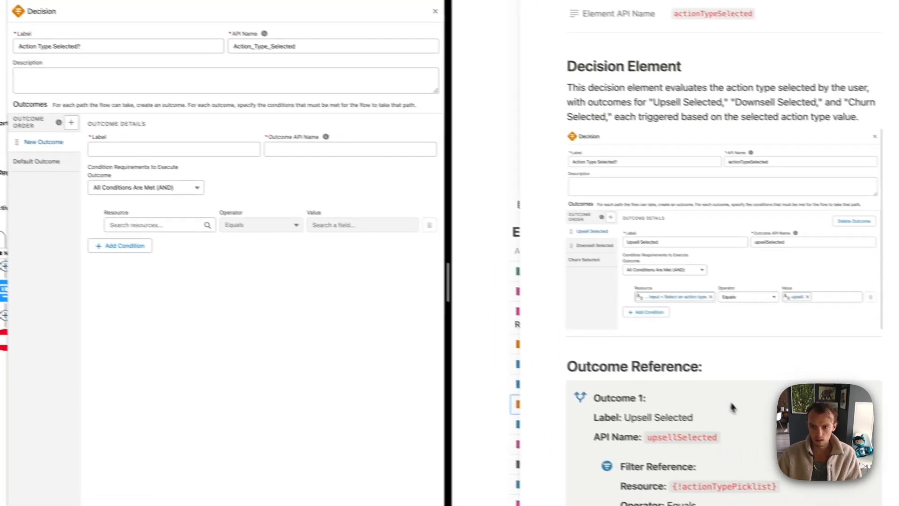
scroll(791, 141, up, 2)
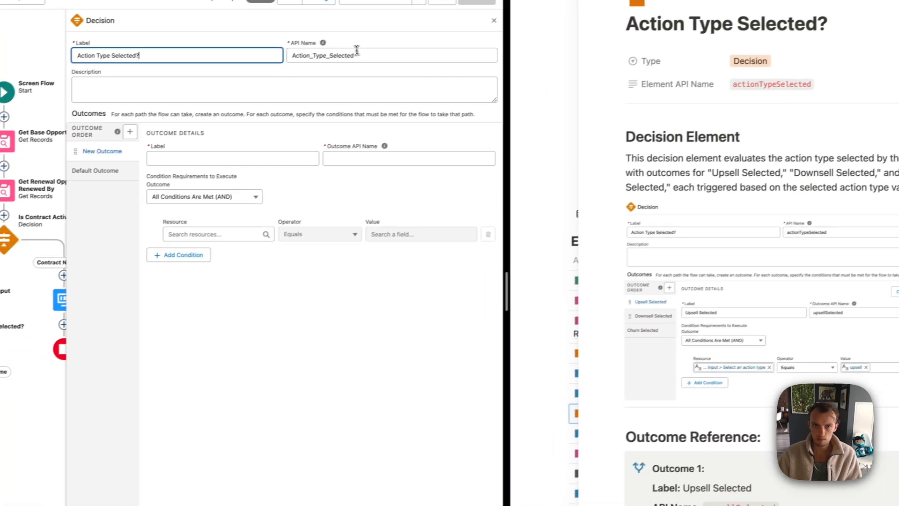
double_click(247, 89)
text(actionTypeSelected)
key(Tab)
Name the first outcome Upsell Selected with API name upsellSelected
click(264, 153)
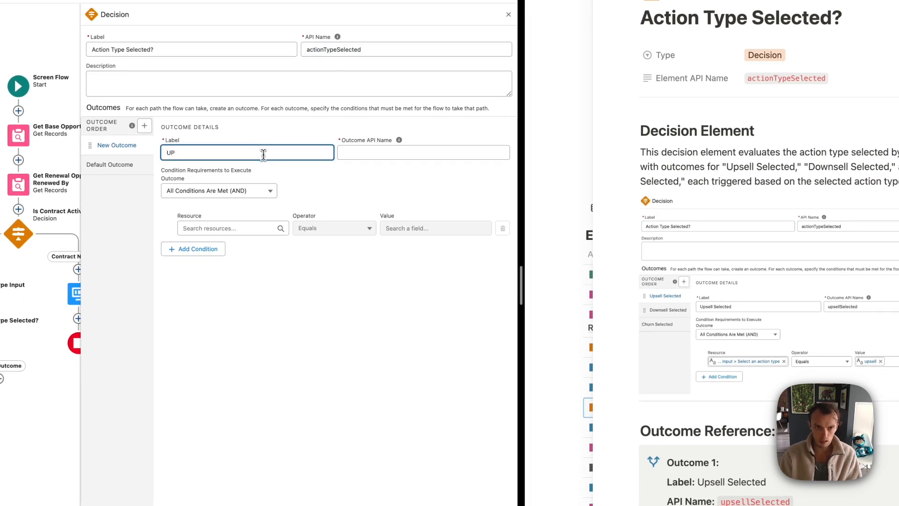
key(Tab)
click(388, 190)
scroll(728, 402, down, 5)
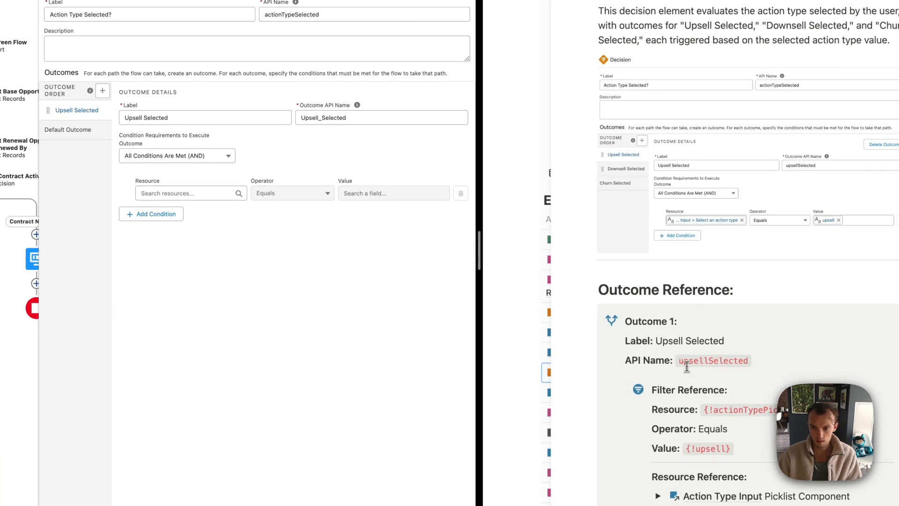
drag(680, 361, 757, 364)
key(super+c)
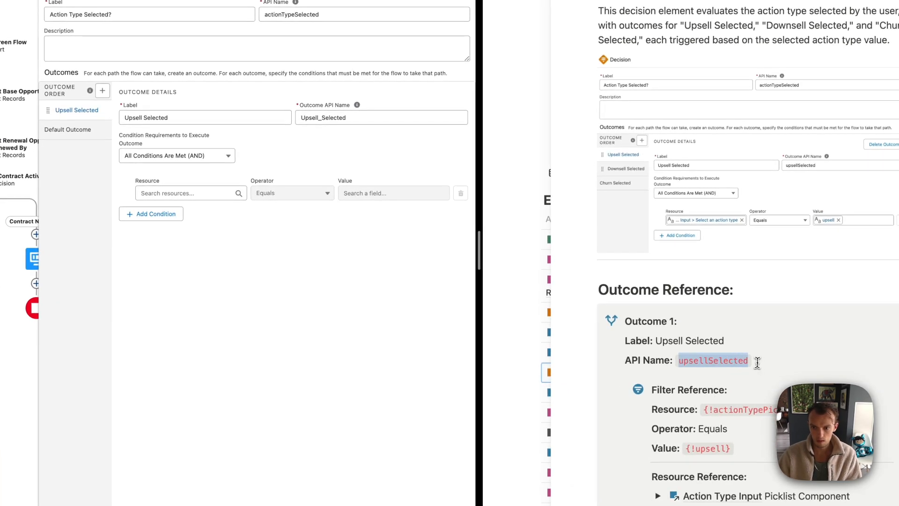
click(355, 122)
key(super+a)
key(super+v)
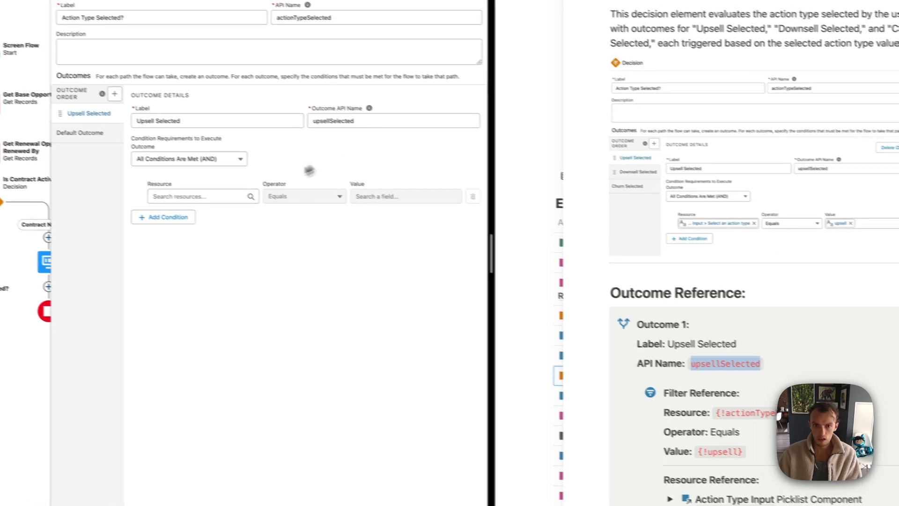
Make the Upsell Selected condition check that the Action Type Input picklist equals upsell
scroll(653, 323, down, 3)
click(214, 193)
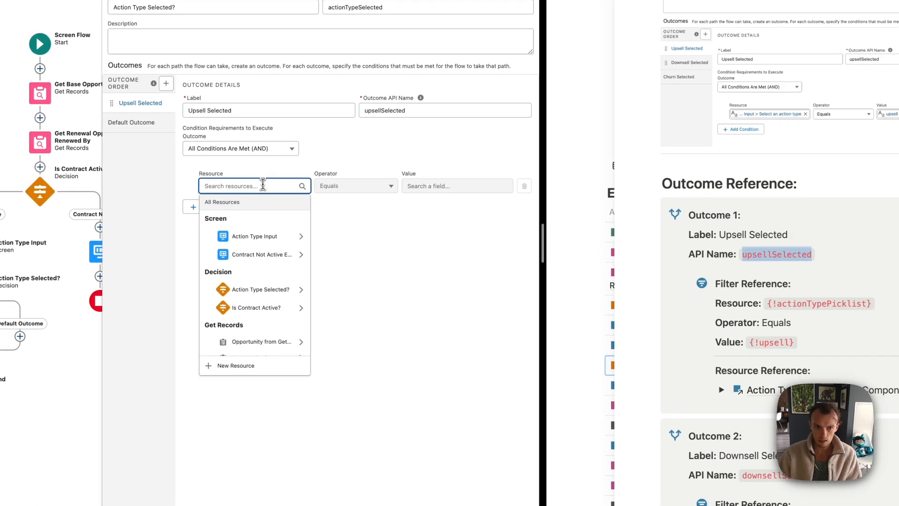
click(267, 240)
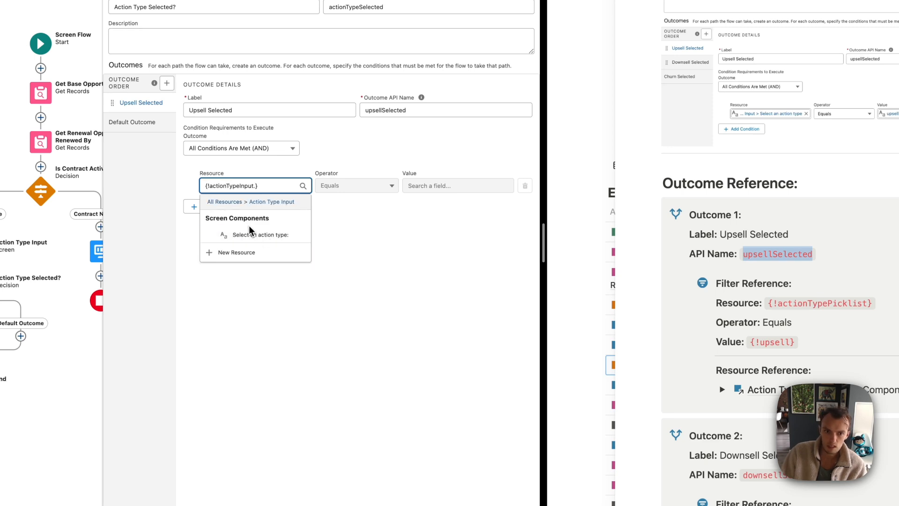
click(263, 238)
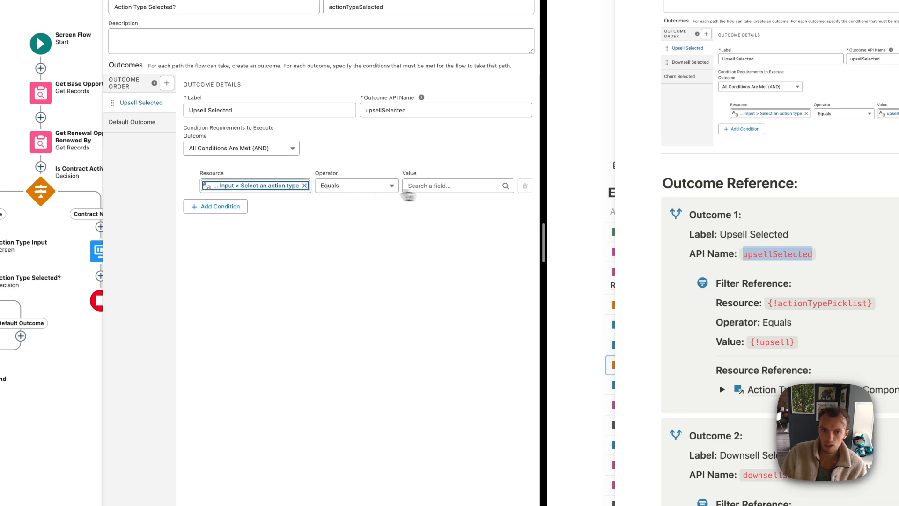
click(280, 185)
click(427, 184)
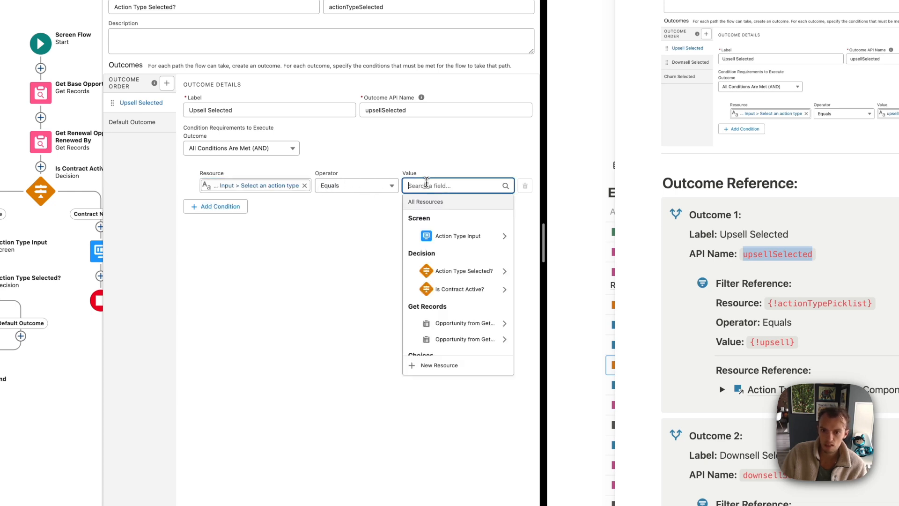
scroll(445, 262, down, 3)
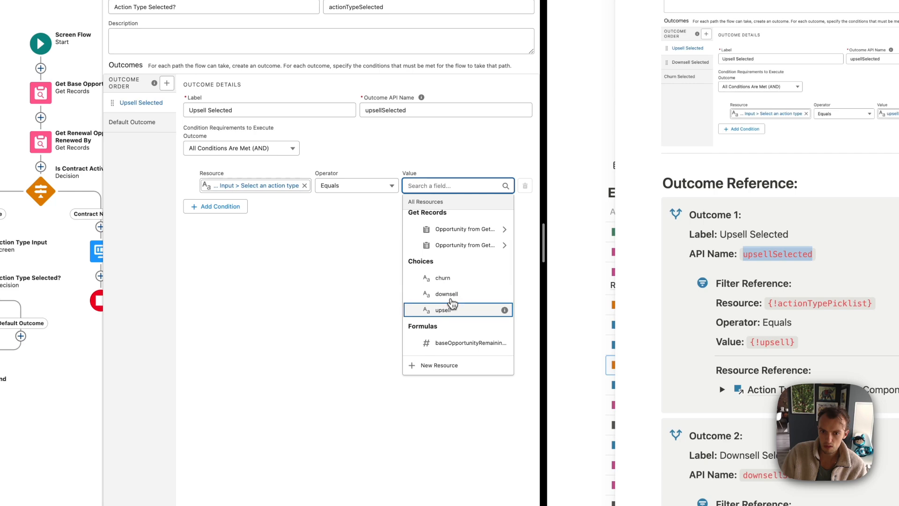
click(450, 311)
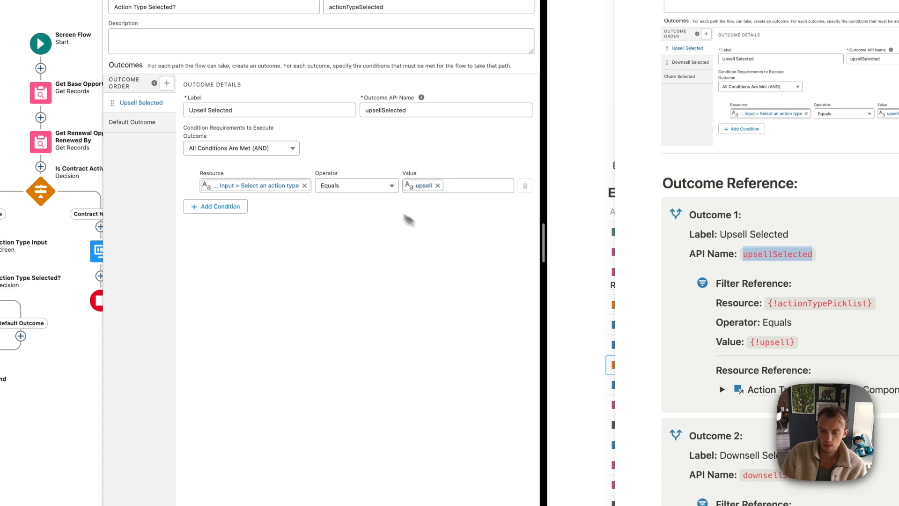
Review the picklist component and Configure Choices details in the reference notes
click(722, 389)
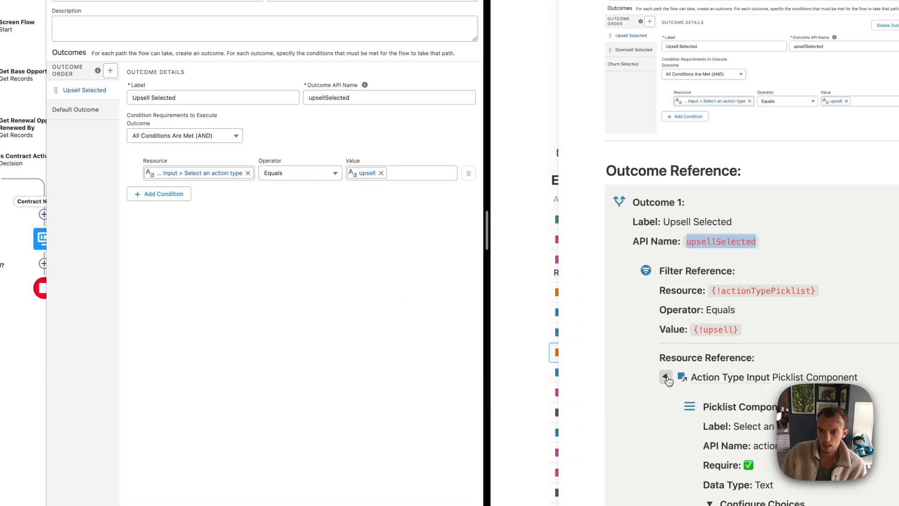
click(666, 377)
scroll(668, 328, down, 2)
click(665, 316)
scroll(667, 322, down, 3)
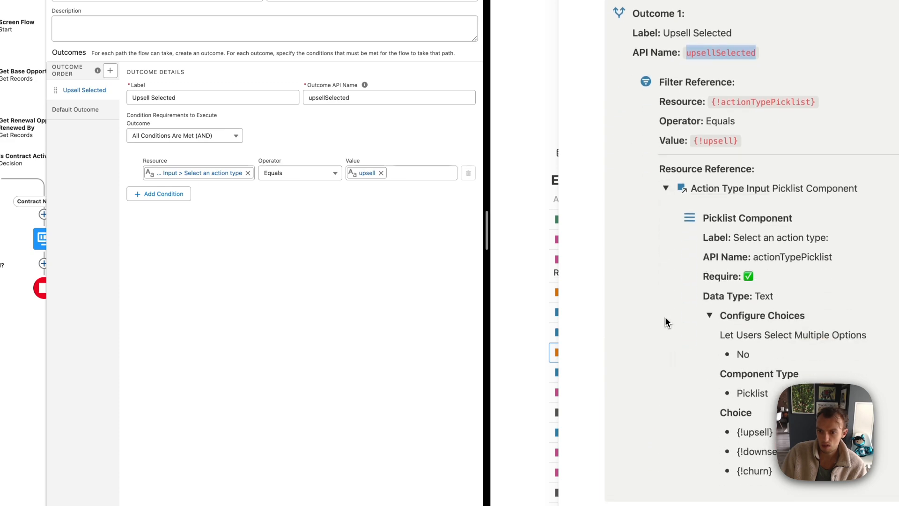
click(710, 315)
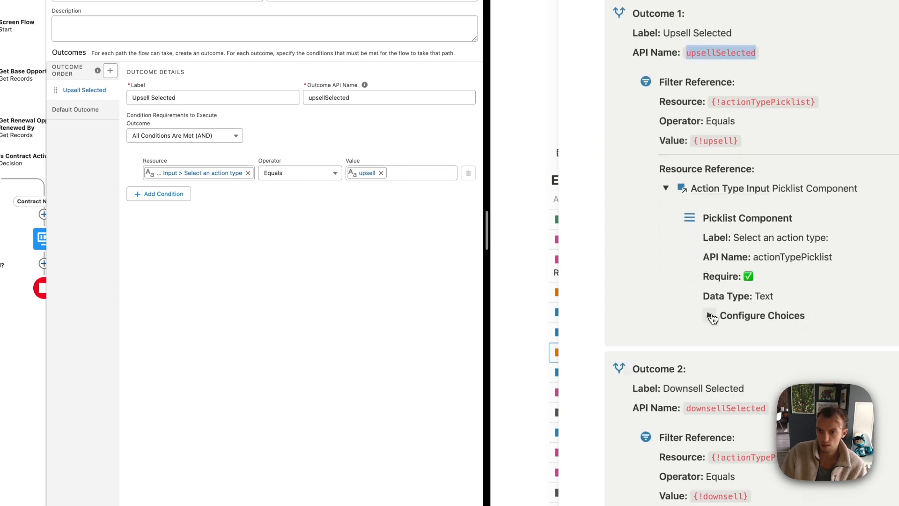
click(668, 188)
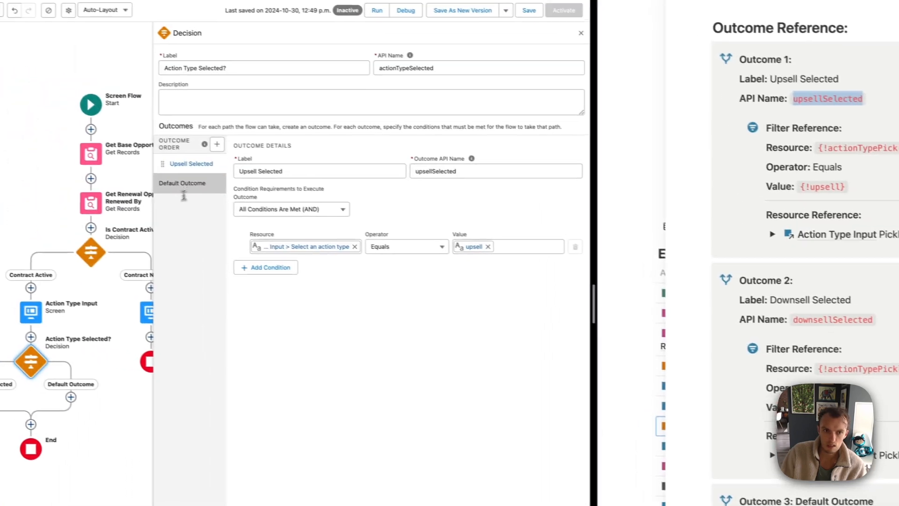
Add a second outcome labelled Downsell Selected with API name downsellSelected
click(123, 159)
click(158, 120)
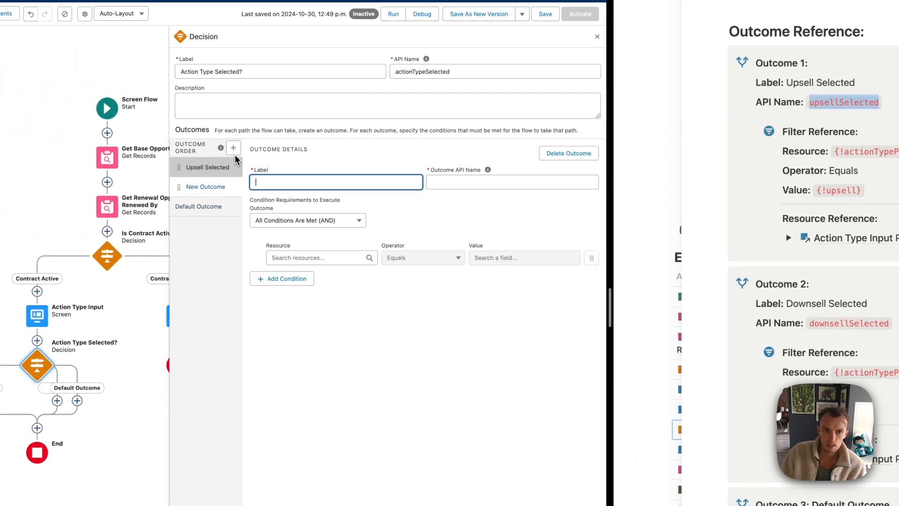
text(Downsell Selected)
key(Tab)
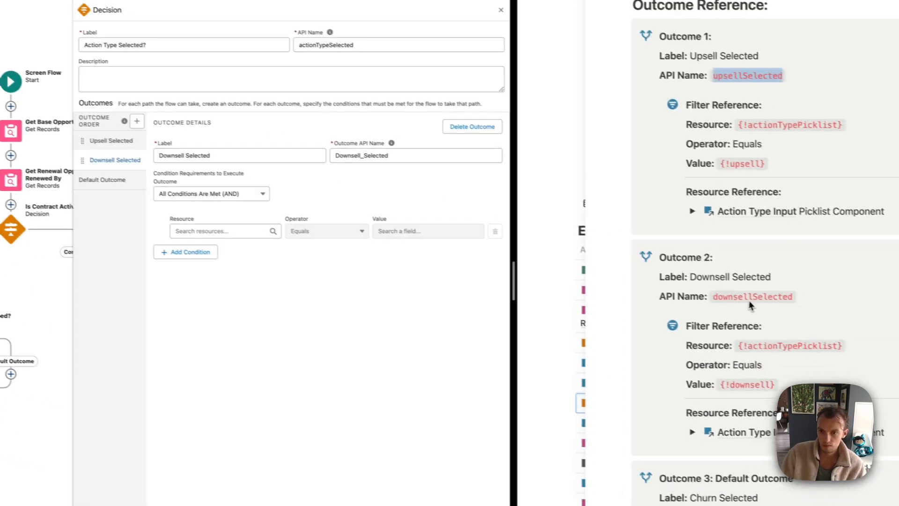
double_click(749, 297)
key(ctrl+c)
triple_click(383, 156)
key(ctrl+v)
click(363, 174)
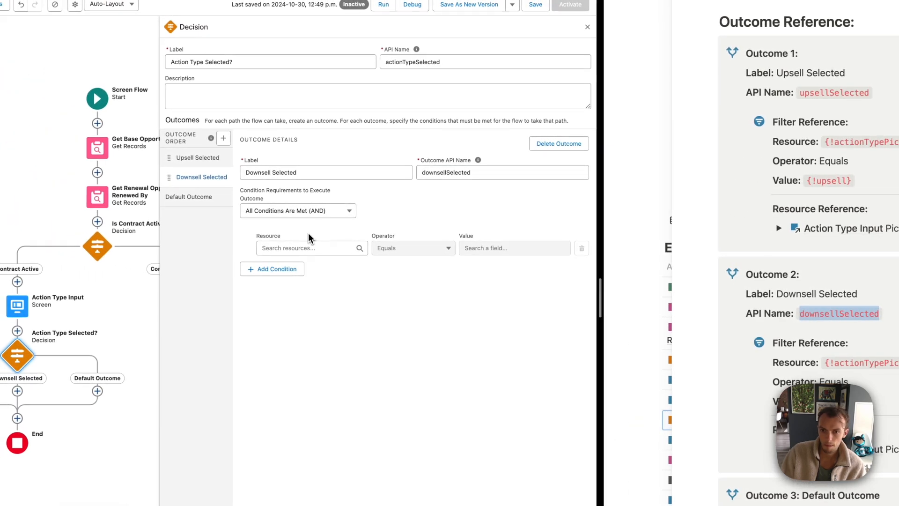
Make the Downsell Selected condition check that the action type picklist equals downsell
click(303, 245)
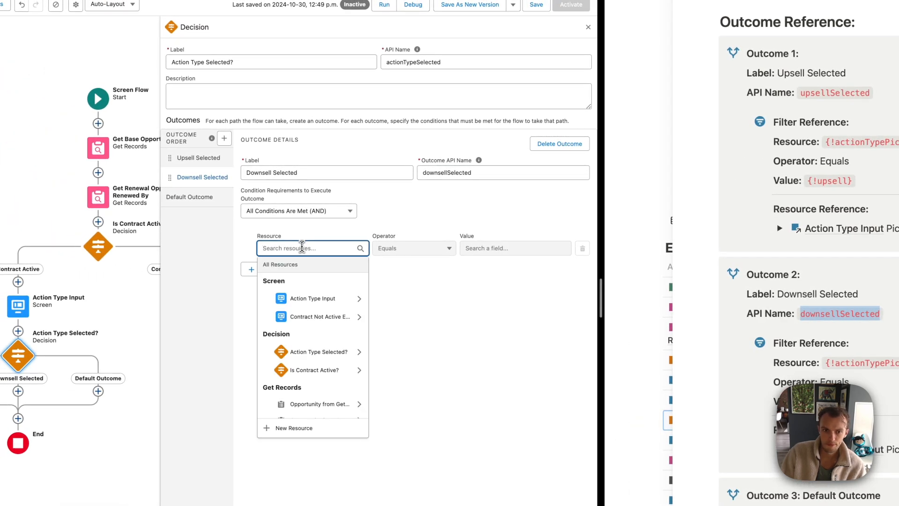
click(314, 299)
click(314, 294)
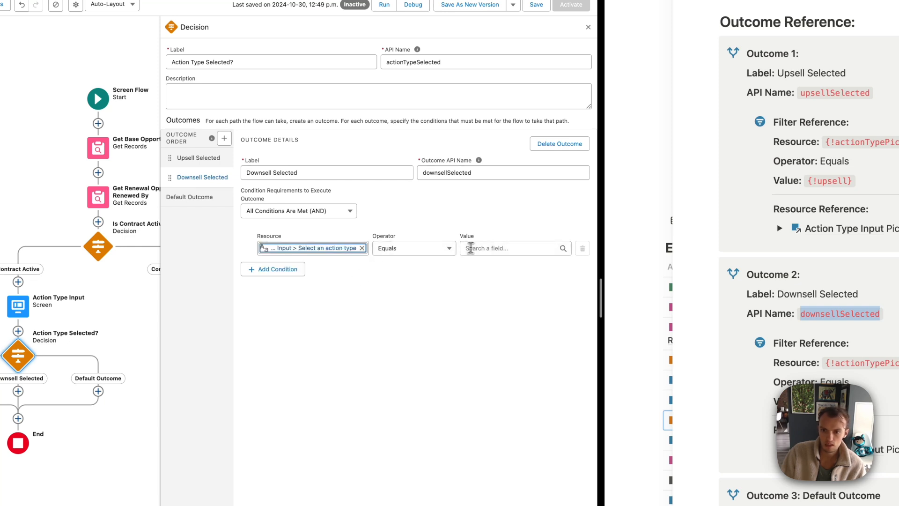
click(486, 248)
scroll(501, 338, down, 3)
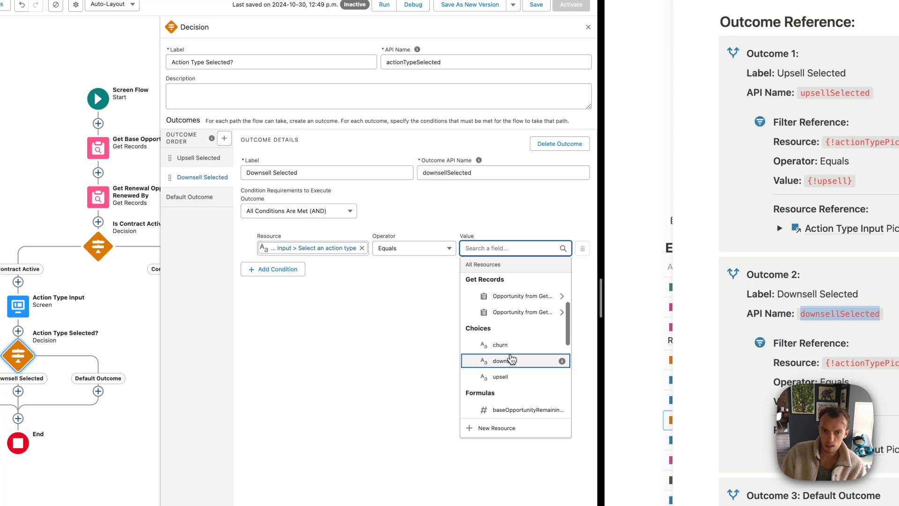
click(498, 359)
Rename the default outcome to Churn Selected and close the decision editor
click(189, 197)
drag(247, 165, 297, 164)
text(O)
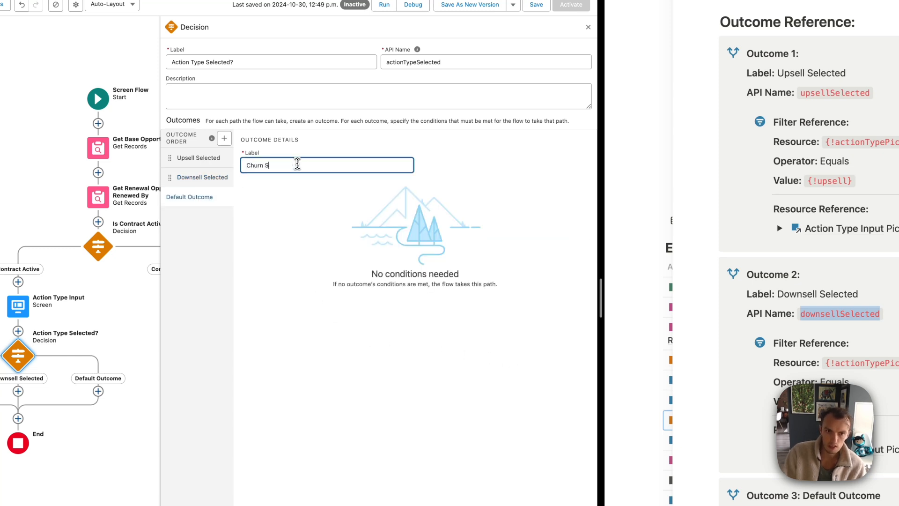
click(360, 208)
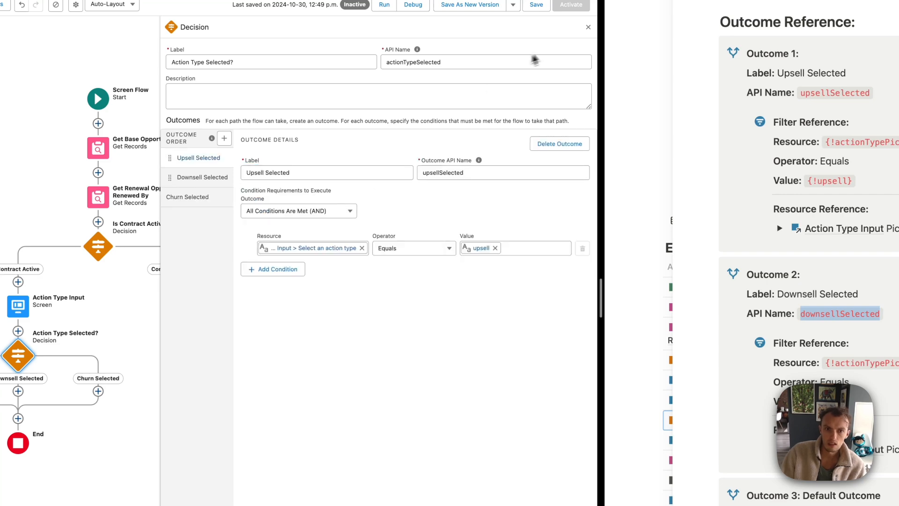
click(588, 28)
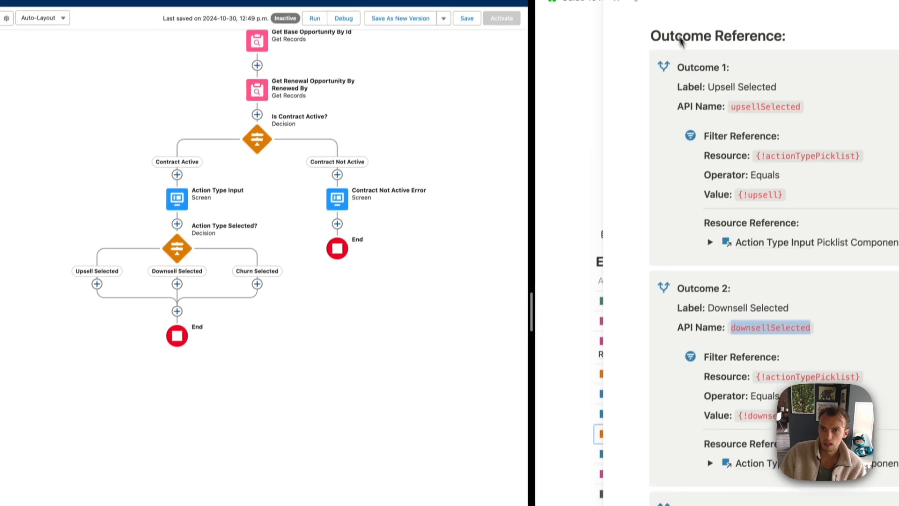
Add a screen on the Upsell Selected path labelled Upsell Screen with API name upsellScreen
click(614, 15)
scroll(677, 162, up, 3)
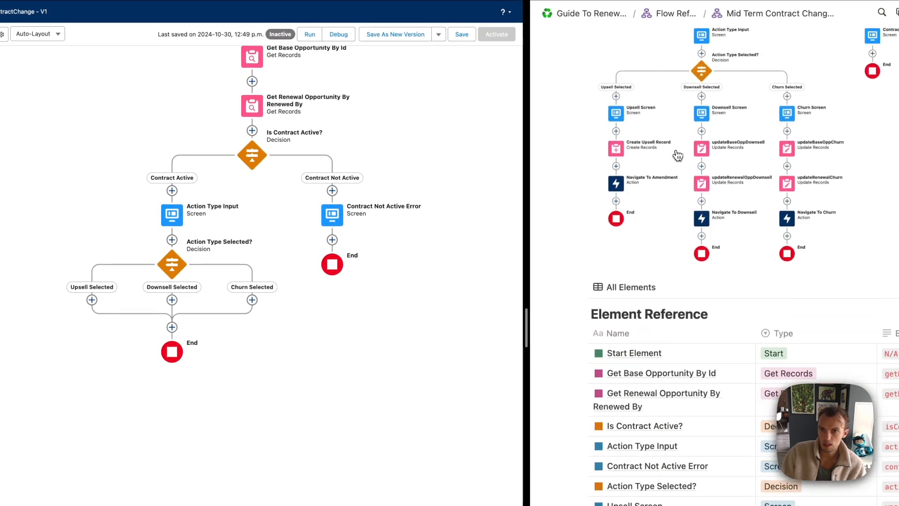
scroll(625, 134, down, 1)
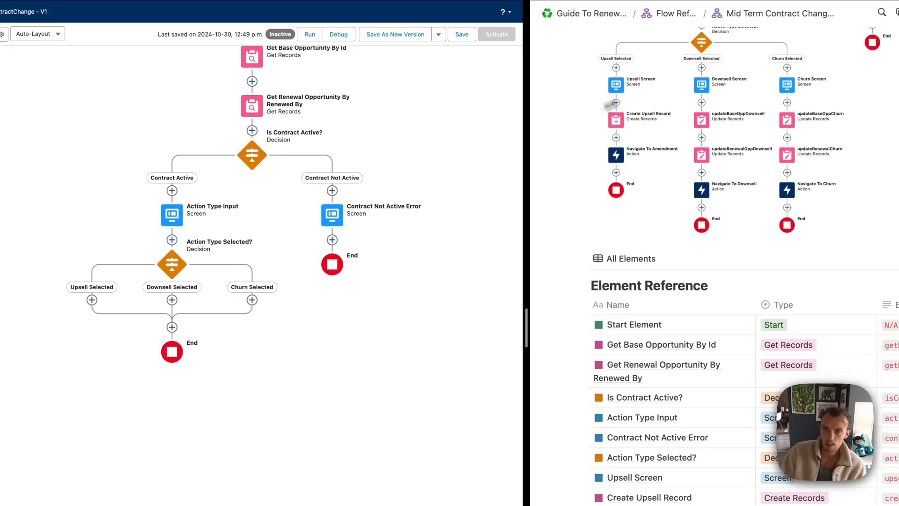
click(92, 300)
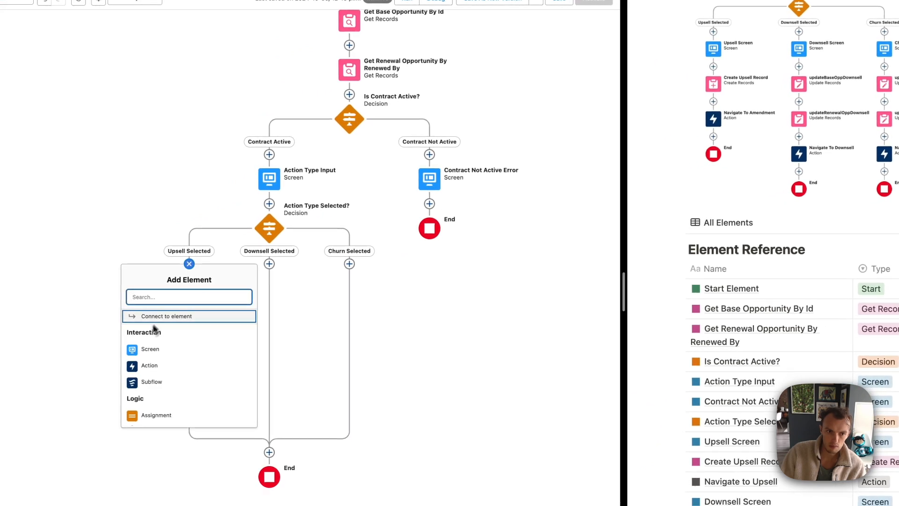
click(148, 352)
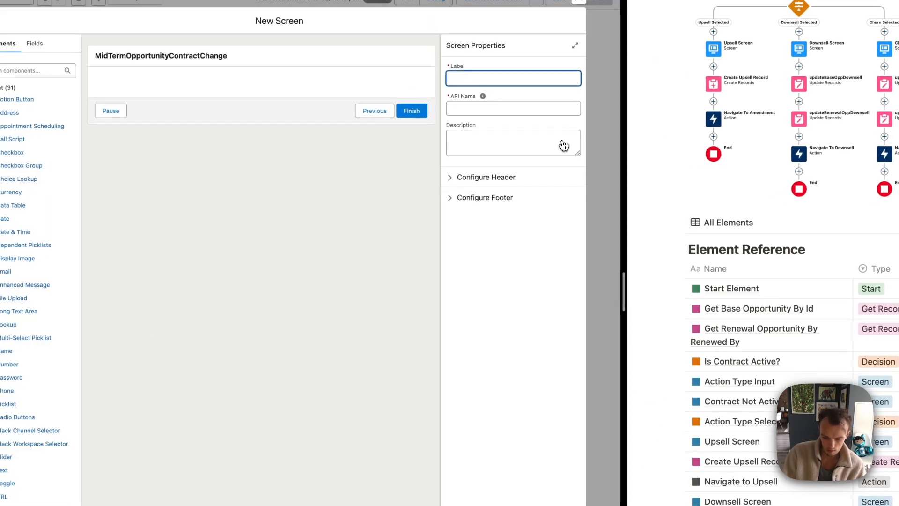
text(Upsell Screen)
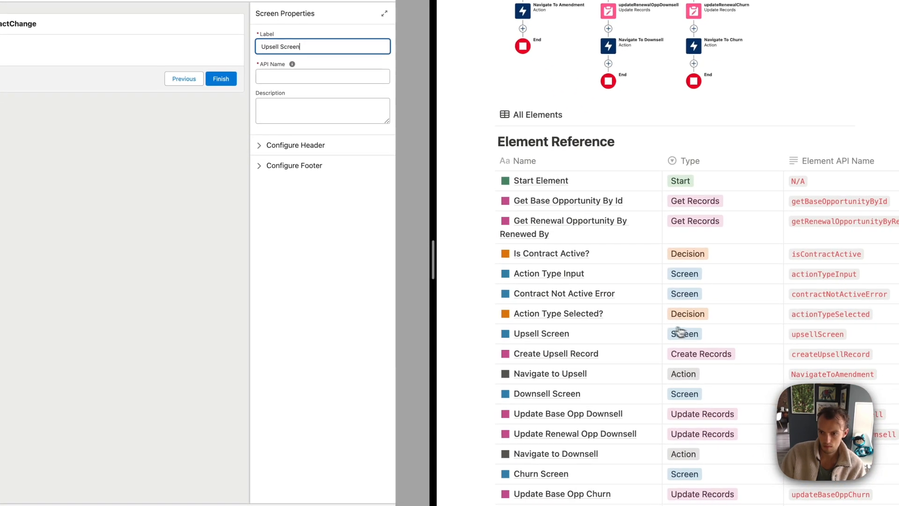
key(Tab)
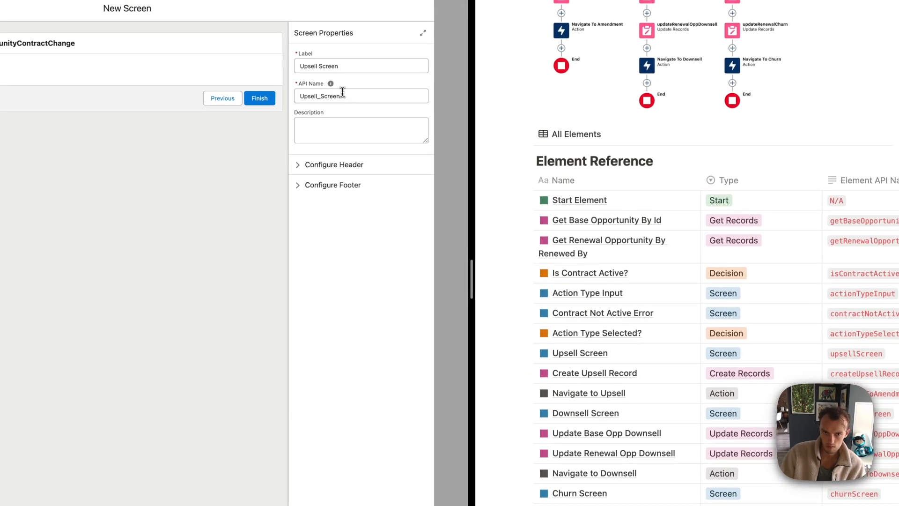
double_click(342, 92)
text(upsellScreen)
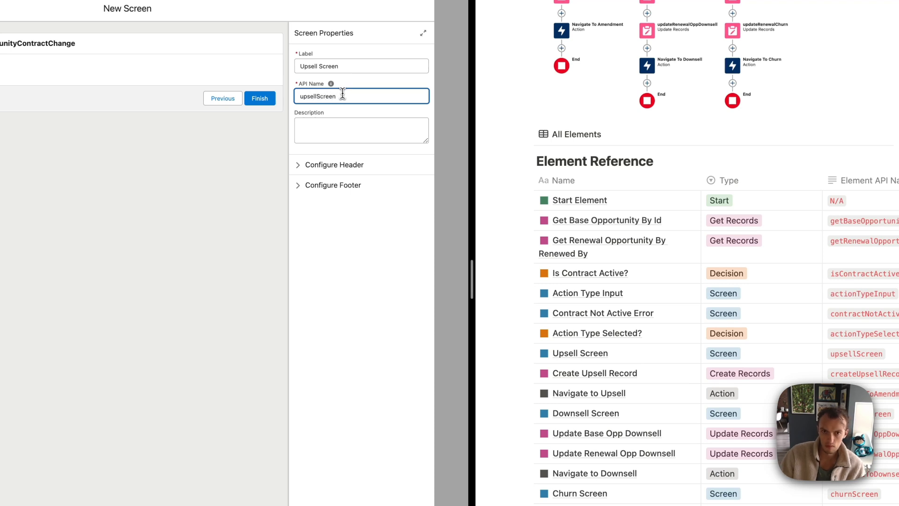
click(368, 213)
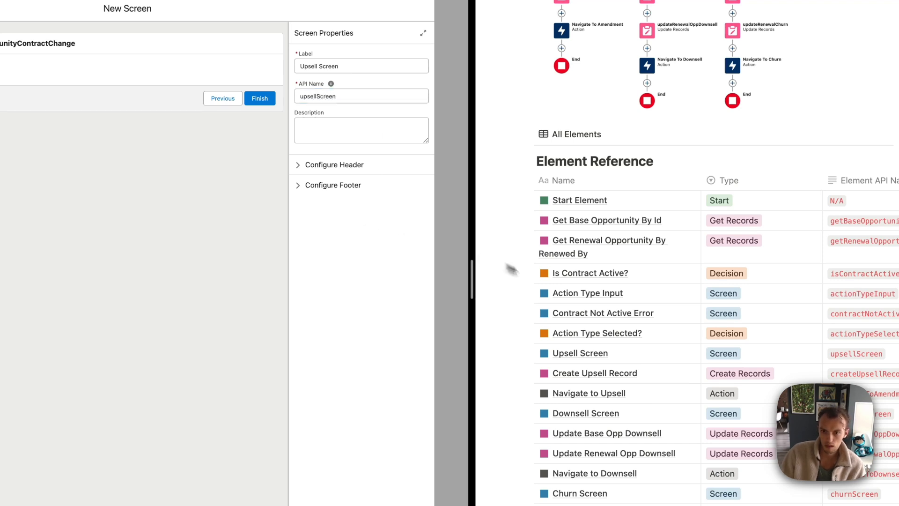
Hide the Pause button in the screen footer, then place a Display Text component on the screen
click(678, 354)
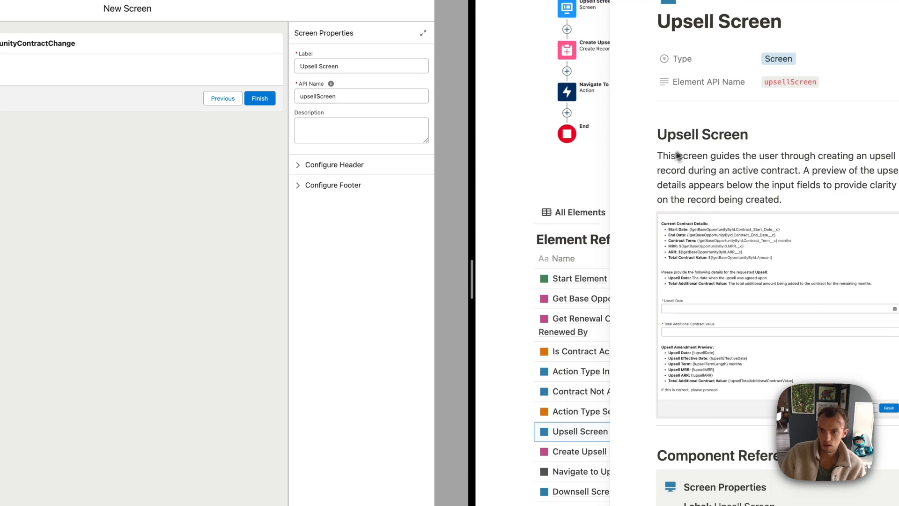
drag(610, 186, 547, 198)
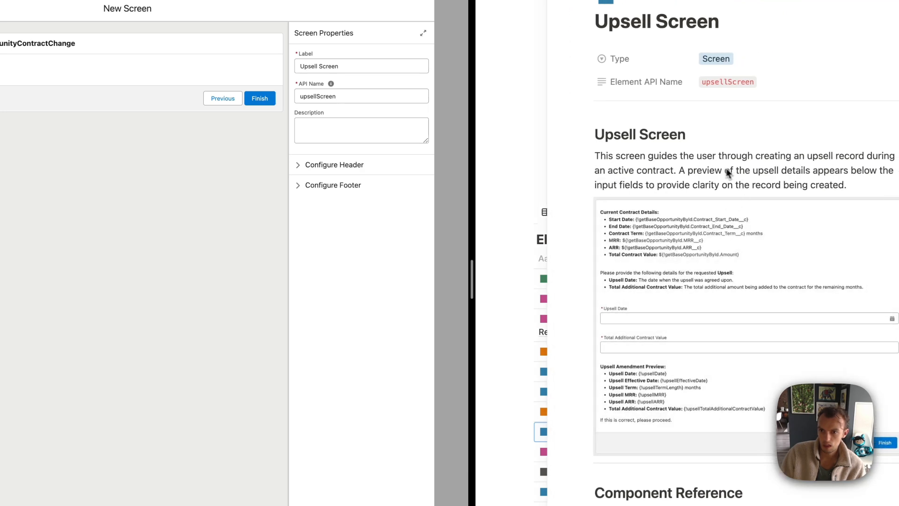
scroll(748, 178, down, 2)
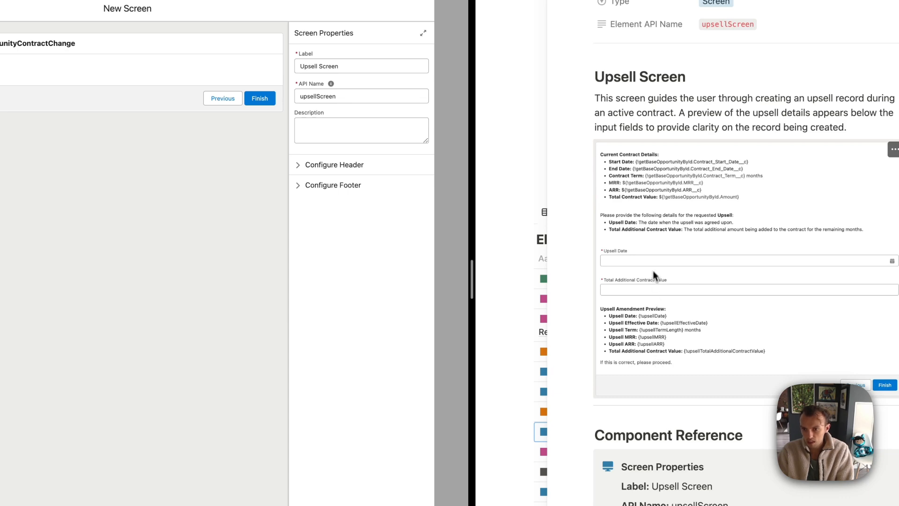
scroll(653, 271, down, 7)
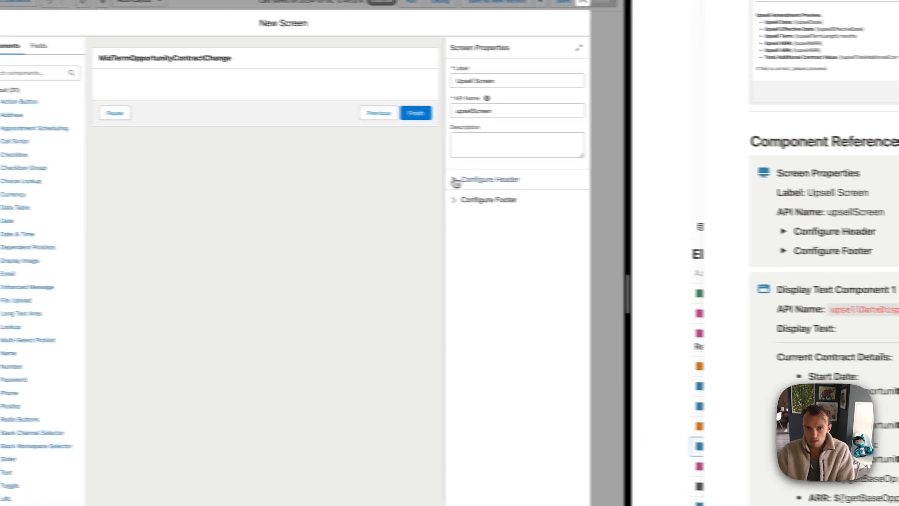
click(299, 169)
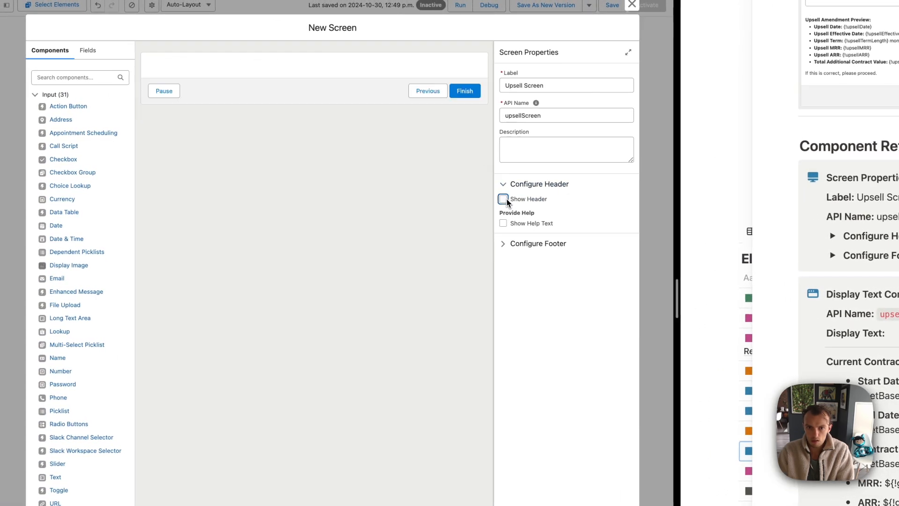
click(504, 187)
click(504, 205)
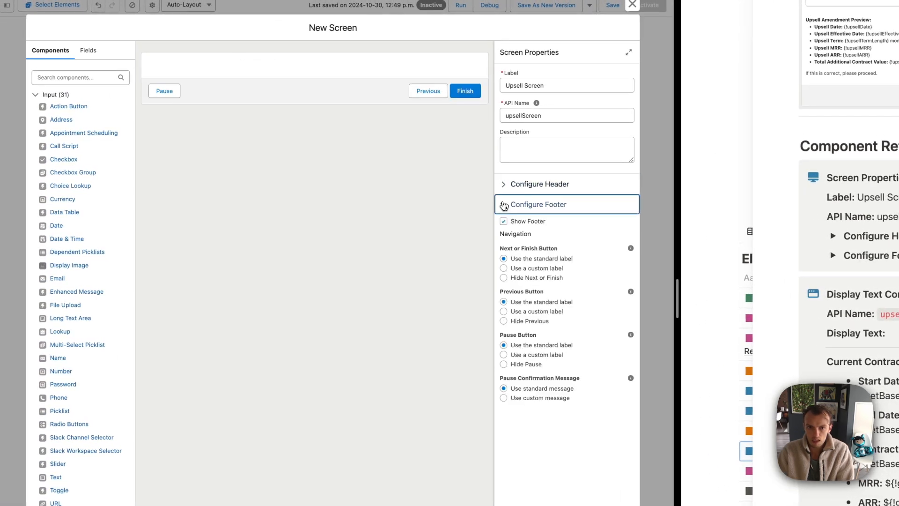
click(504, 364)
click(502, 204)
click(82, 76)
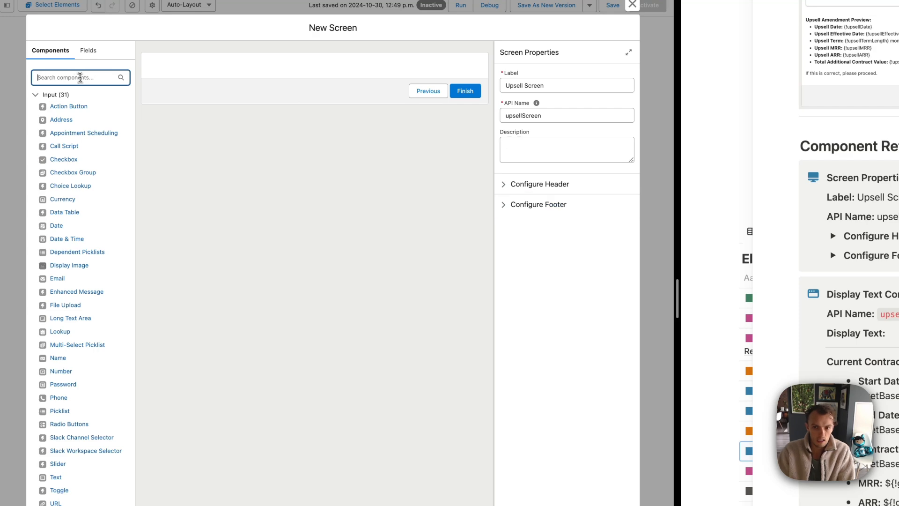
text(di)
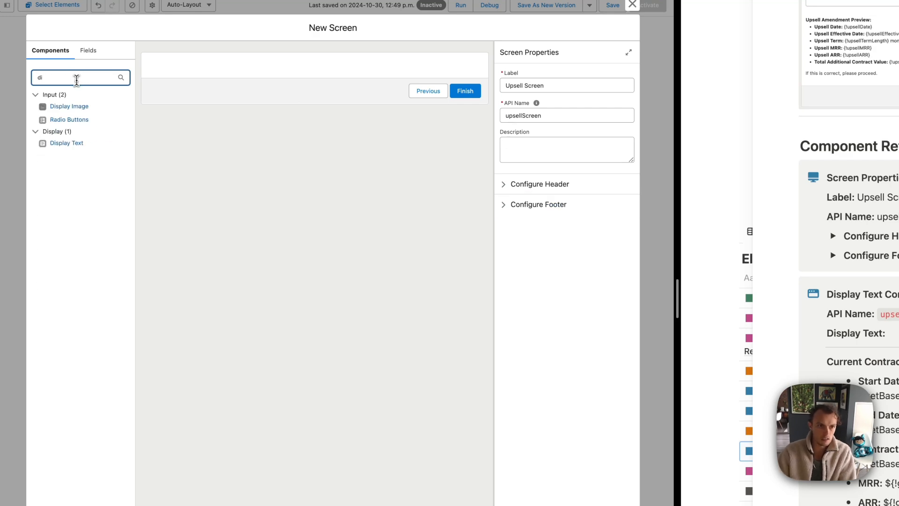
drag(67, 143, 272, 66)
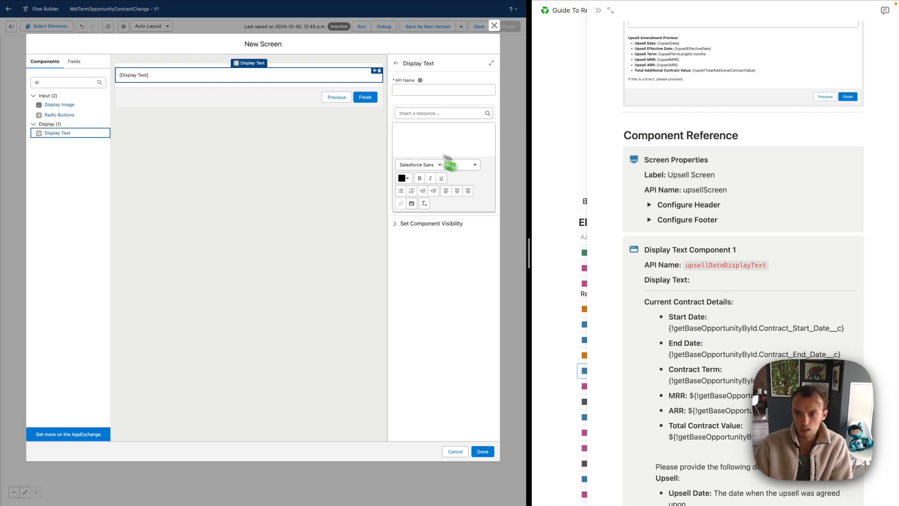
Set the Display Text component's API name to upsellDateDisplayText
scroll(743, 234, down, 3)
double_click(725, 198)
key(ctrl+c)
click(443, 90)
key(ctrl+v)
Paste the contract-details text from the guide into the Display Text editor and enlarge it
click(419, 130)
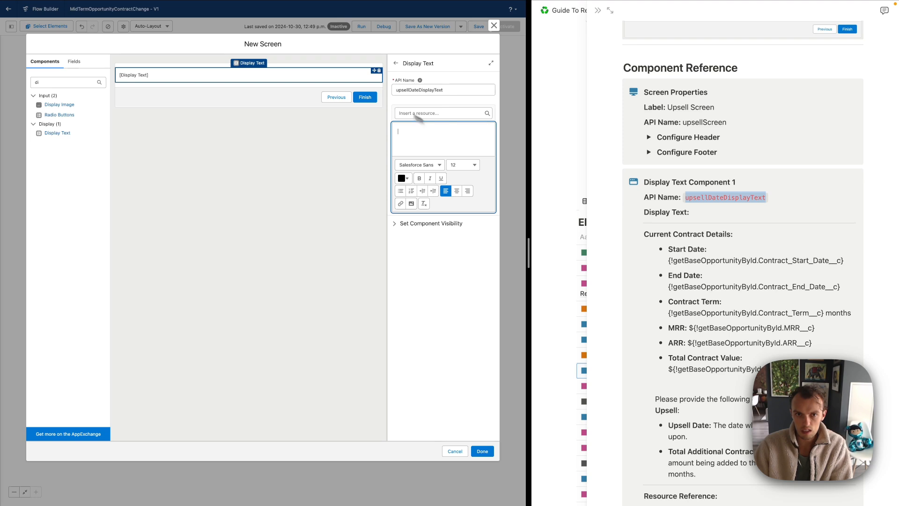
scroll(722, 278, down, 3)
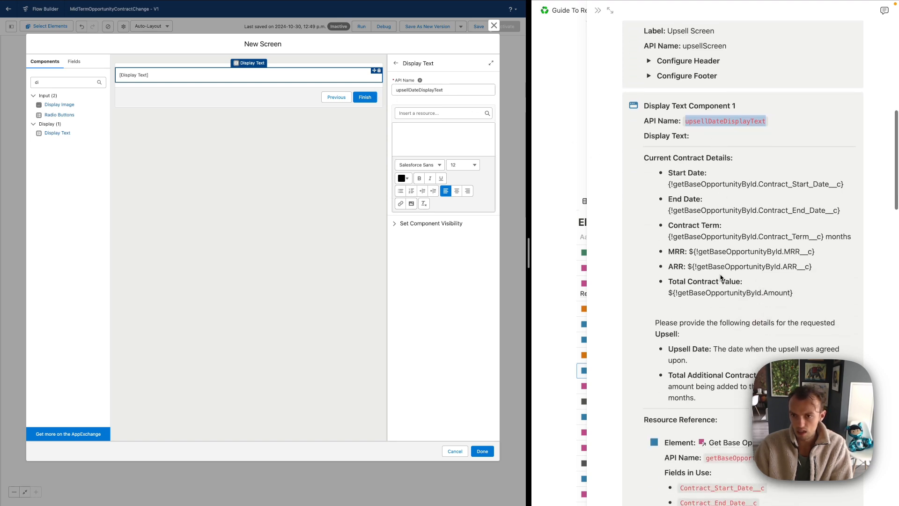
drag(698, 395, 730, 397)
click(646, 160)
key(super+c)
click(438, 135)
key(super+v)
scroll(432, 140, up, 10)
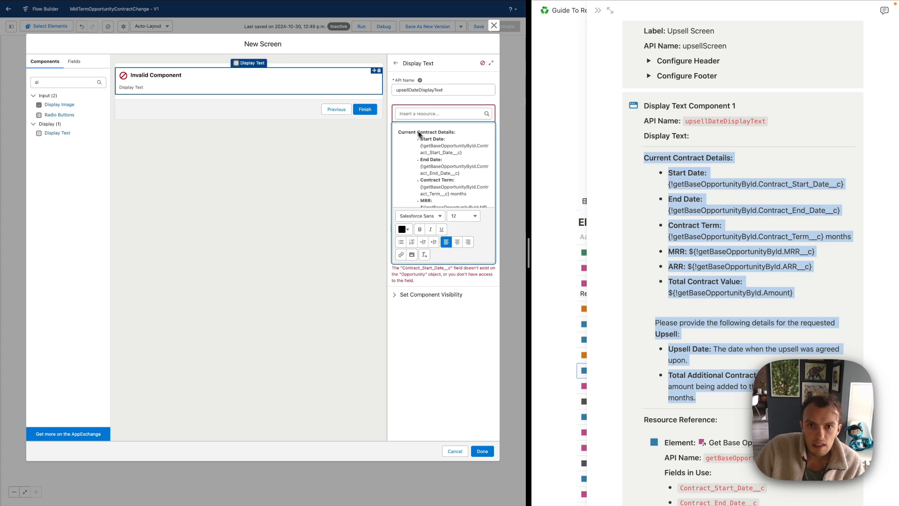
click(492, 63)
Add the cstoolkit__ prefix to the Start Date, End Date, Contract Term, MRR and ARR merge fields
click(393, 141)
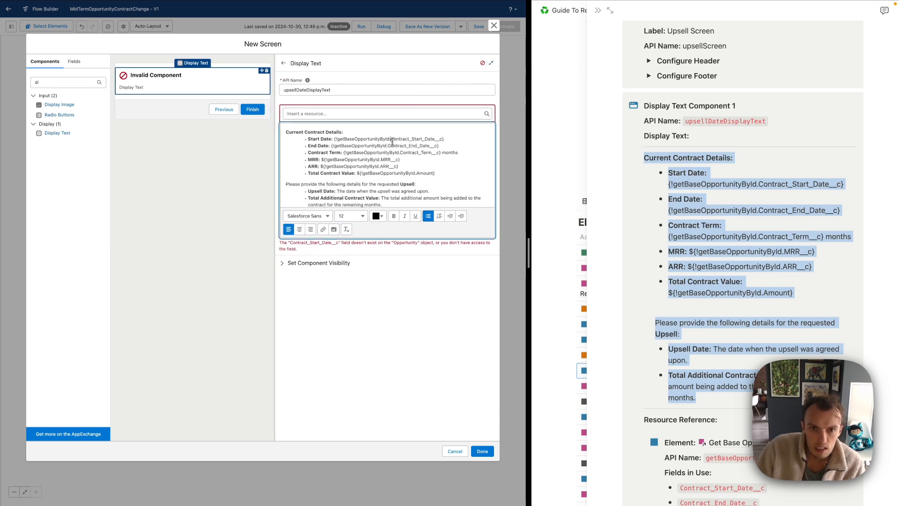
text(cstool)
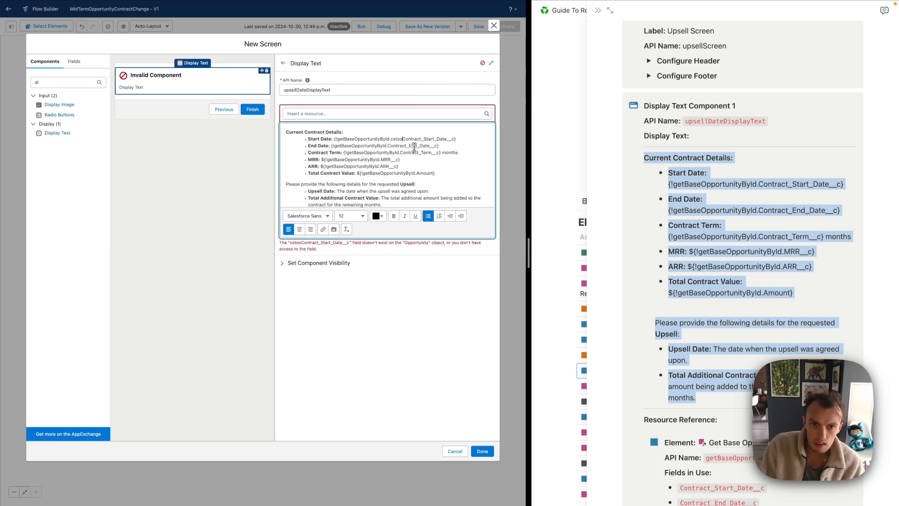
text(kit_)
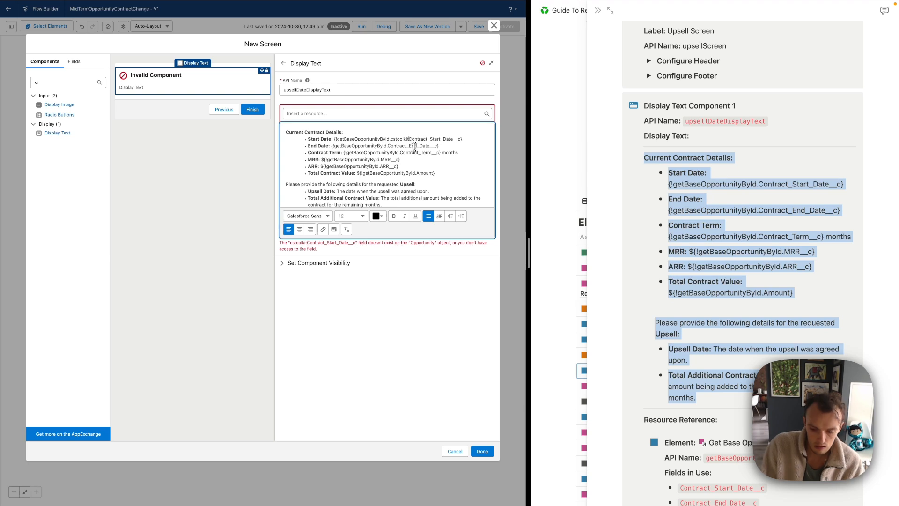
text(_c)
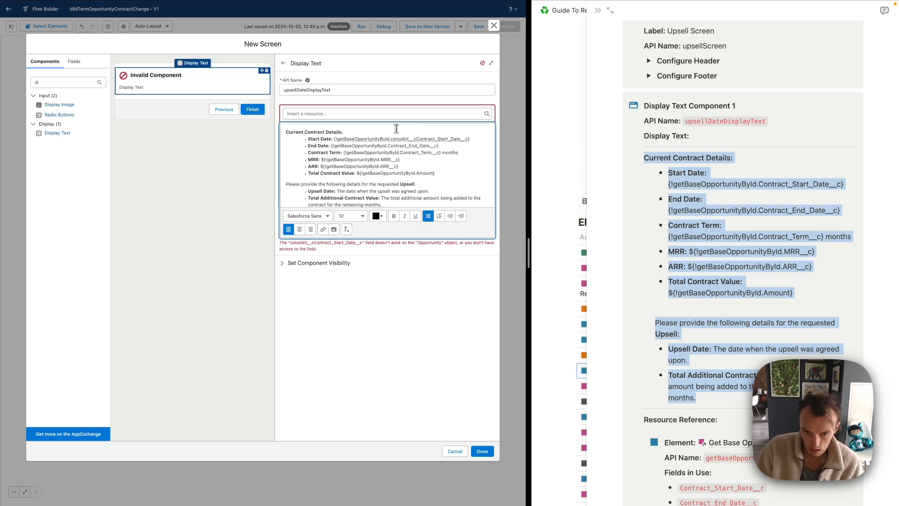
key(BackSpace)
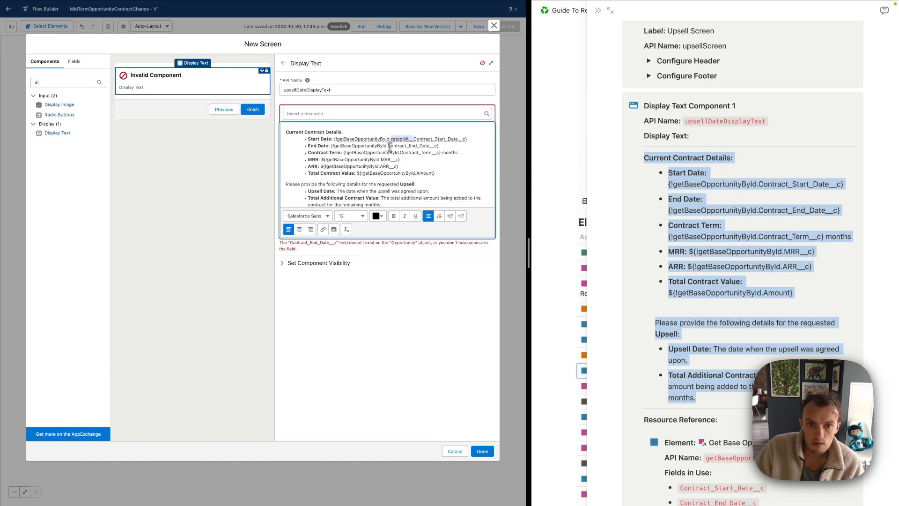
click(388, 146)
key(ctrl+v)
click(402, 153)
key(ctrl+v)
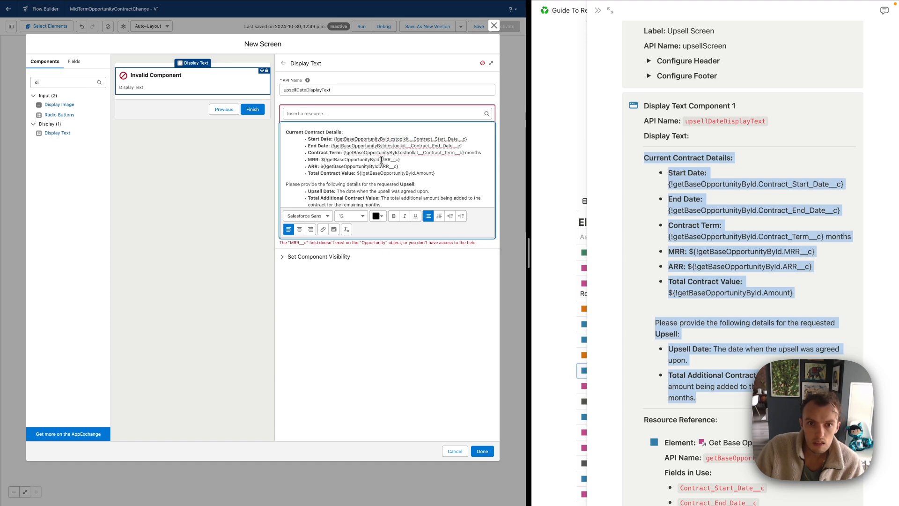
click(380, 160)
key(ctrl+v)
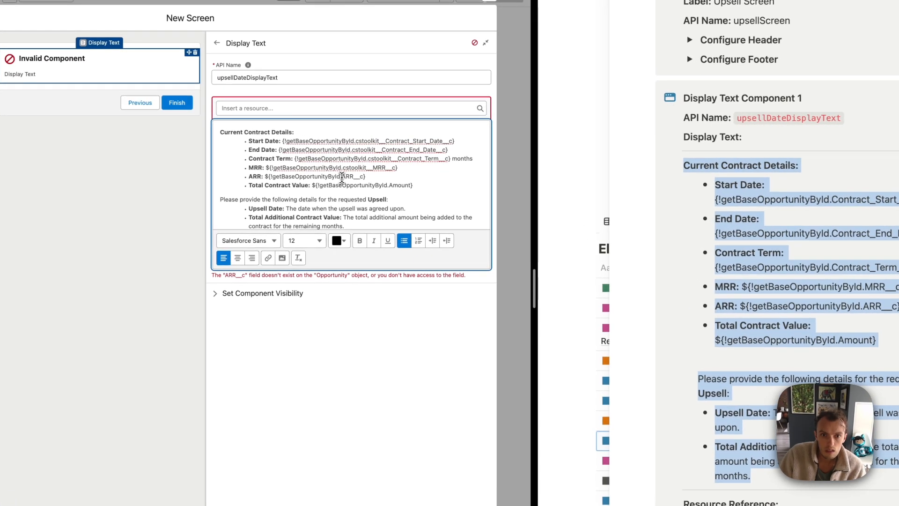
click(342, 176)
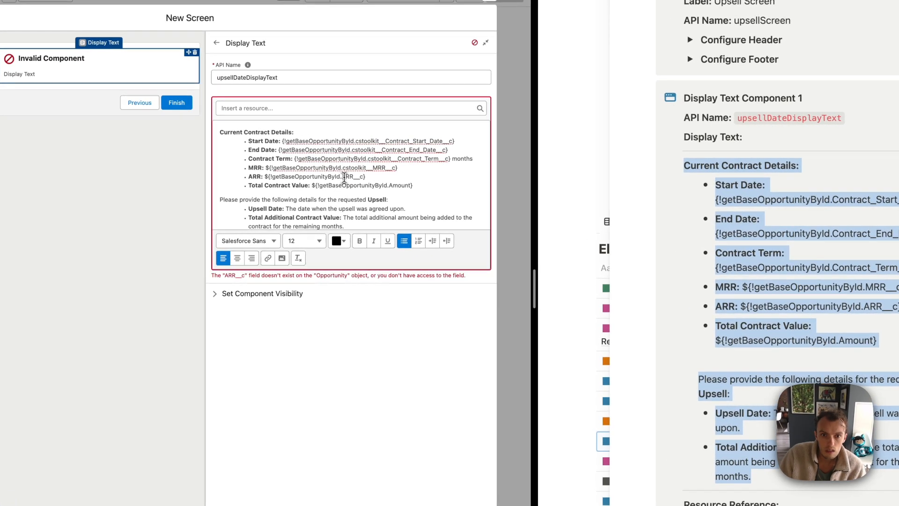
key(ctrl+v)
click(388, 185)
key(ctrl+v)
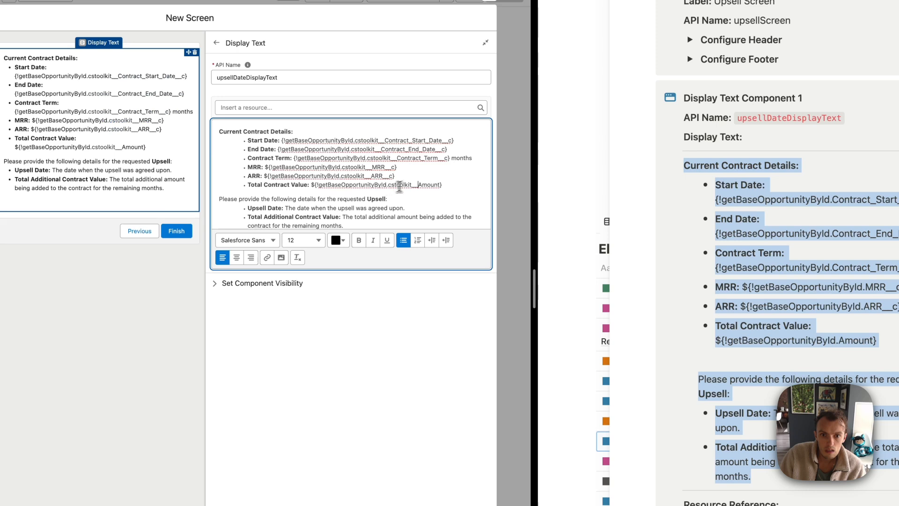
key(ctrl+z)
click(464, 188)
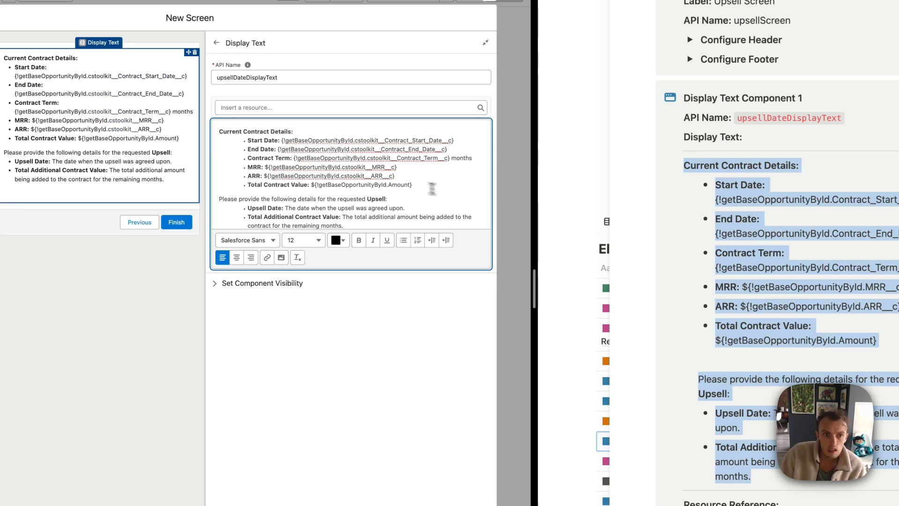
Read the guide's next instructions and begin filtering components for a date input
scroll(294, 155, down, 2)
scroll(720, 328, down, 5)
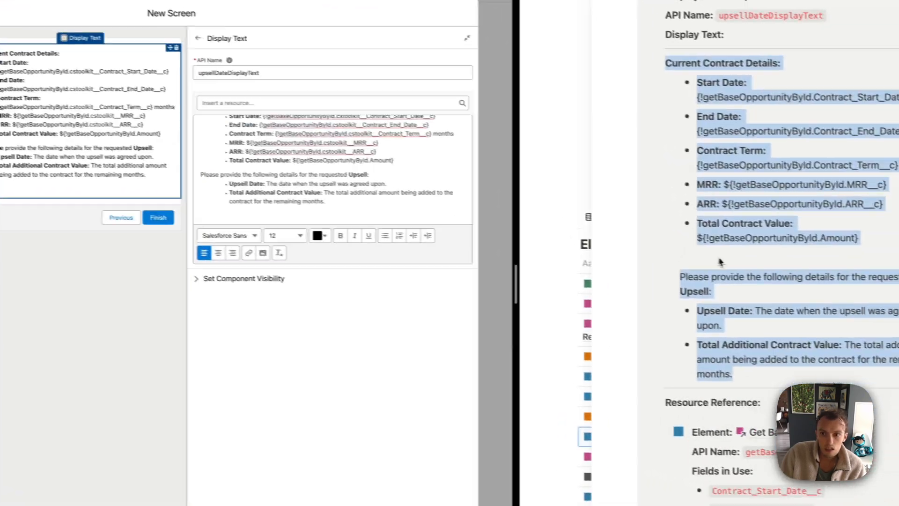
click(761, 260)
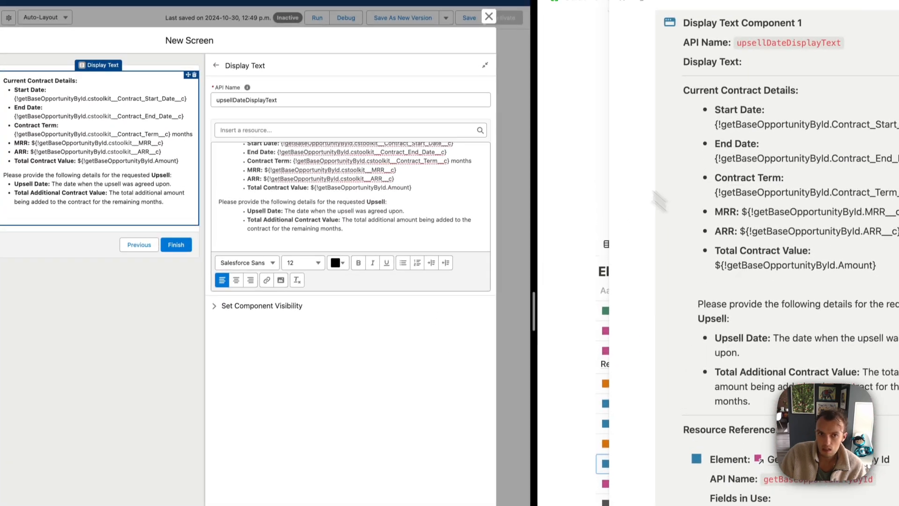
scroll(795, 285, down, 10)
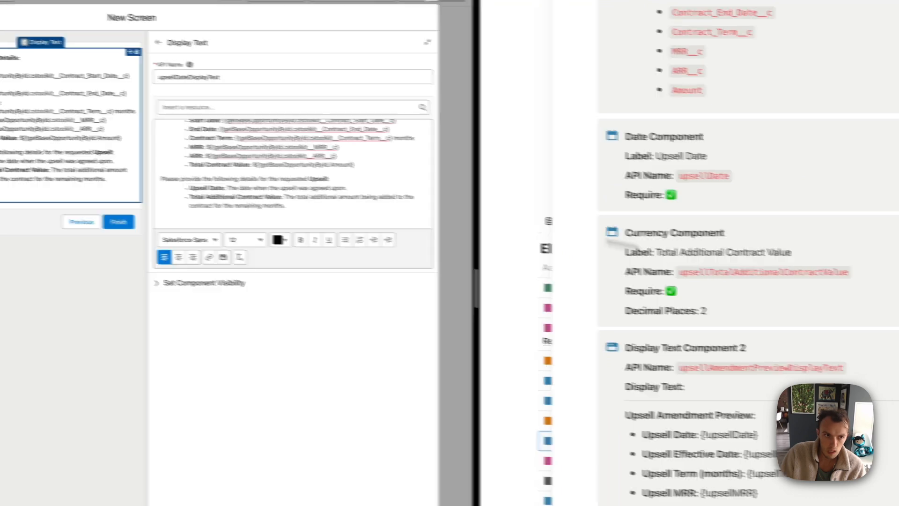
key(BackSpace)
Add a required Date input labelled Upsell Date with API name upsellDate
text(ate)
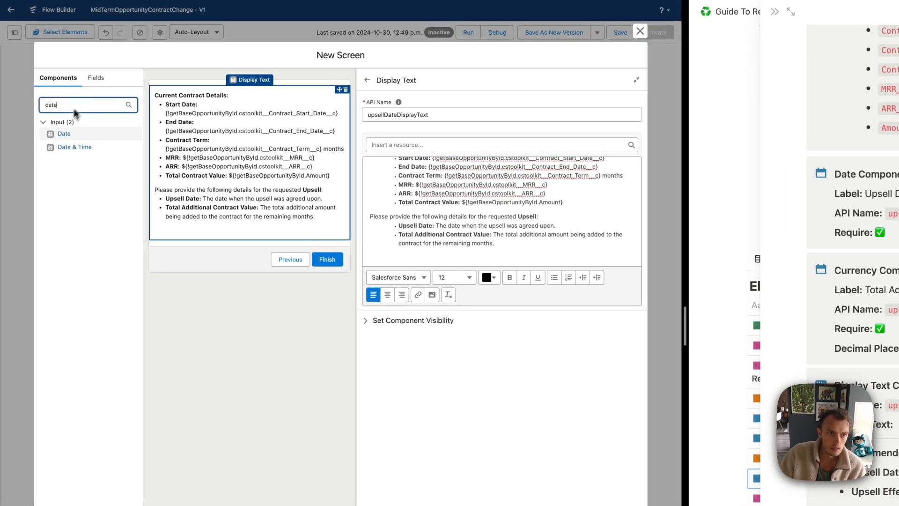
click(60, 136)
drag(247, 249, 244, 250)
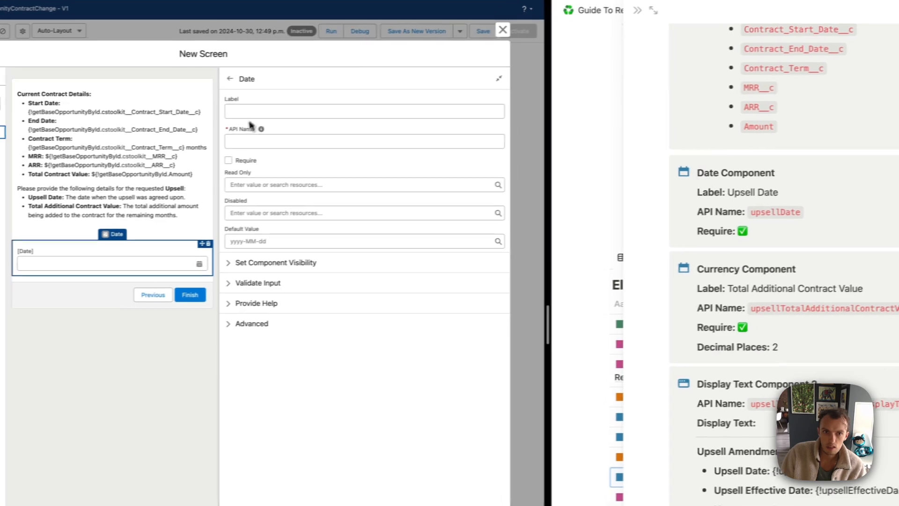
click(262, 112)
text(Upsell Dat)
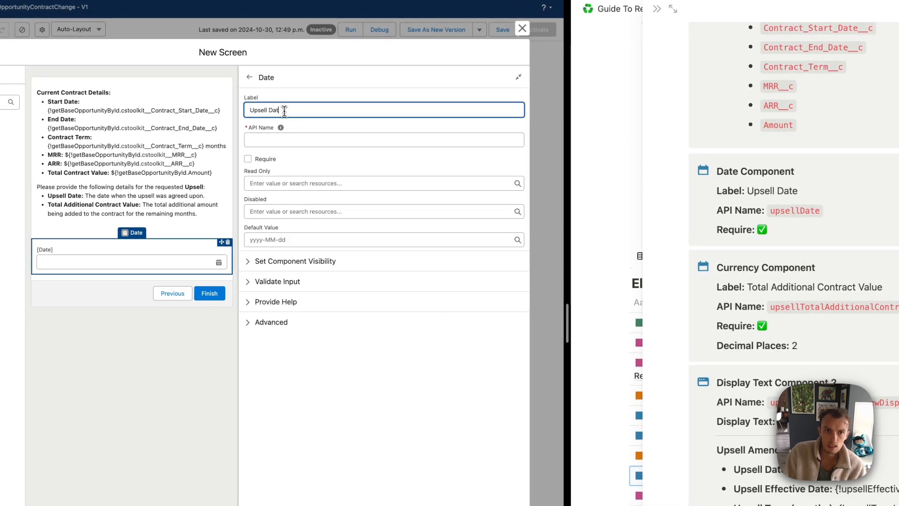
text(e)
key(Tab)
double_click(282, 142)
text(upse)
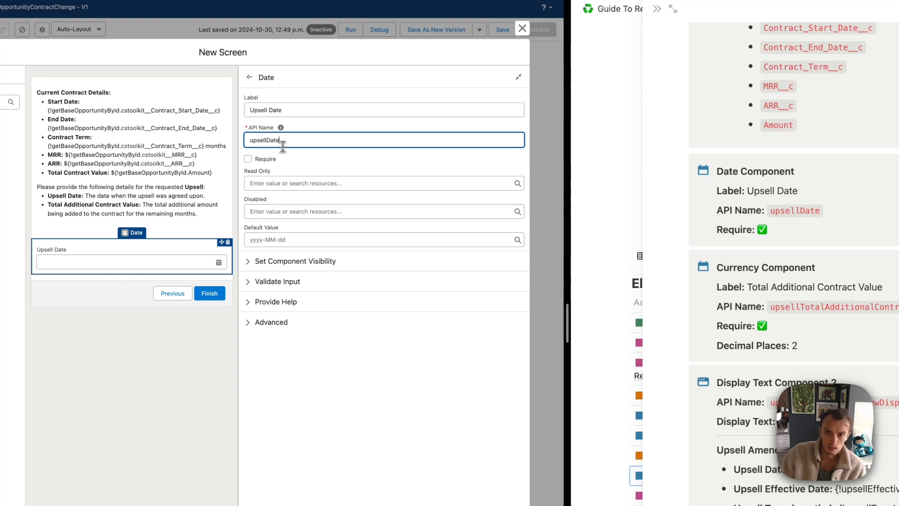
click(248, 159)
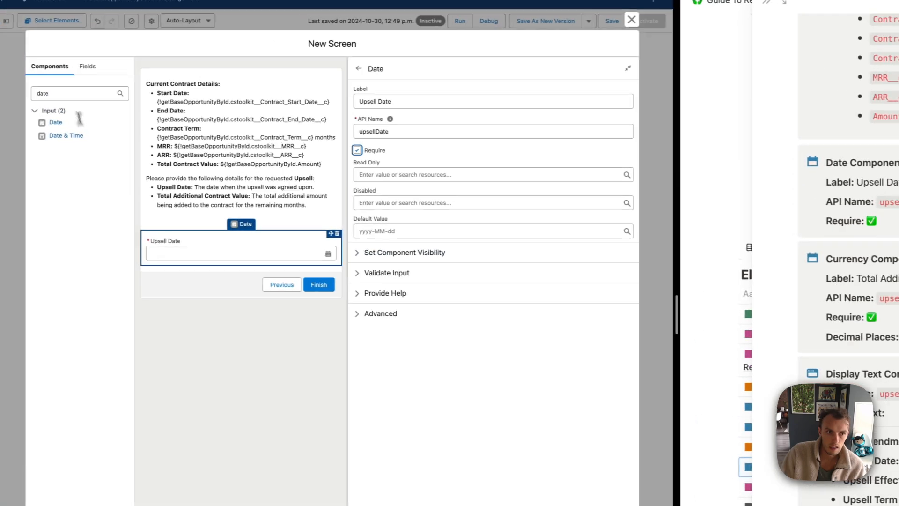
Add a required Total Additional Contract Value currency input (upsellTotalAdditionalContractValue) with 2 decimal places
double_click(90, 95)
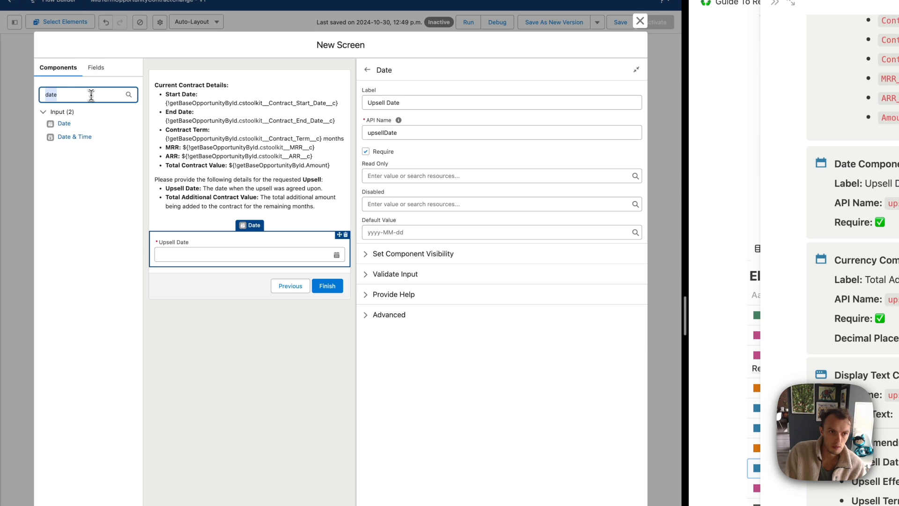
key(BackSpace)
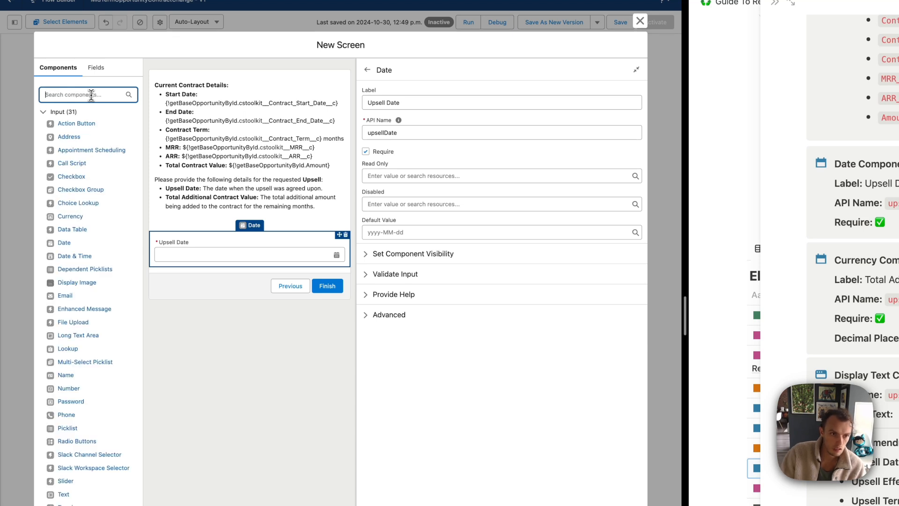
drag(75, 216, 218, 281)
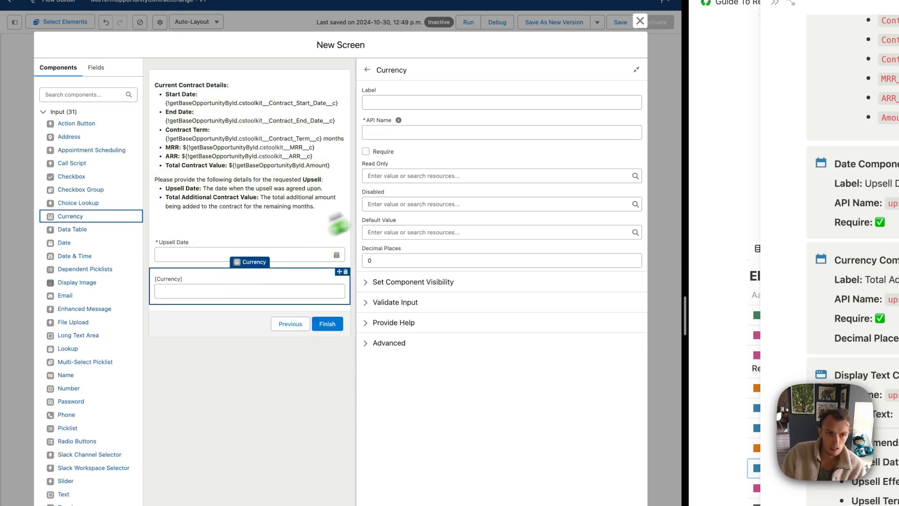
click(414, 99)
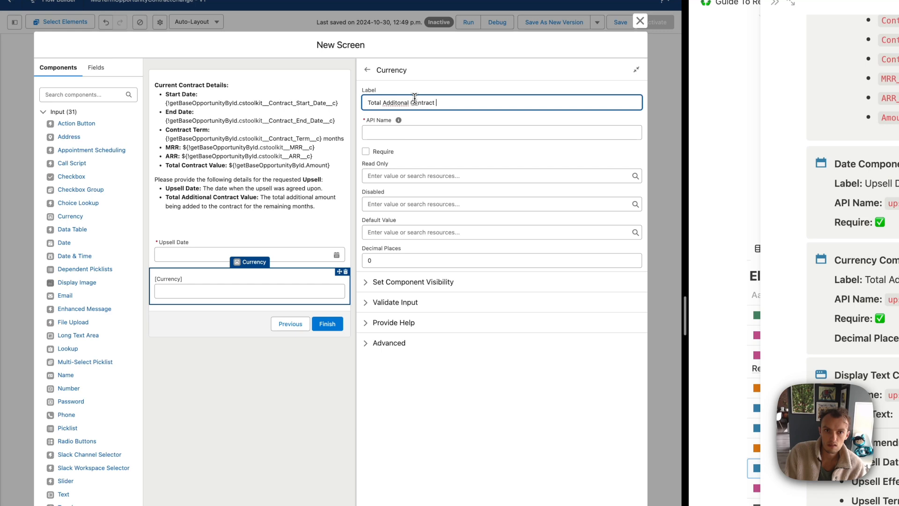
right_click(397, 102)
click(451, 123)
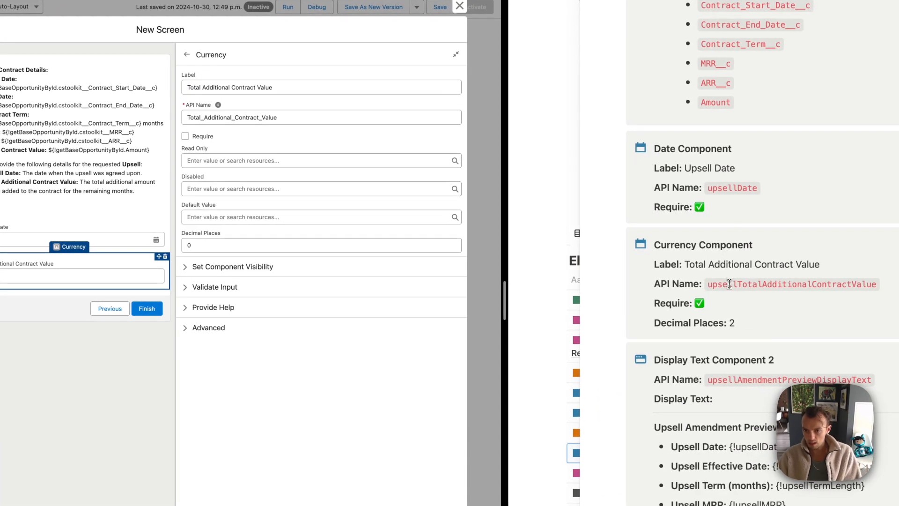
double_click(714, 284)
key(super+c)
double_click(269, 113)
key(super+v)
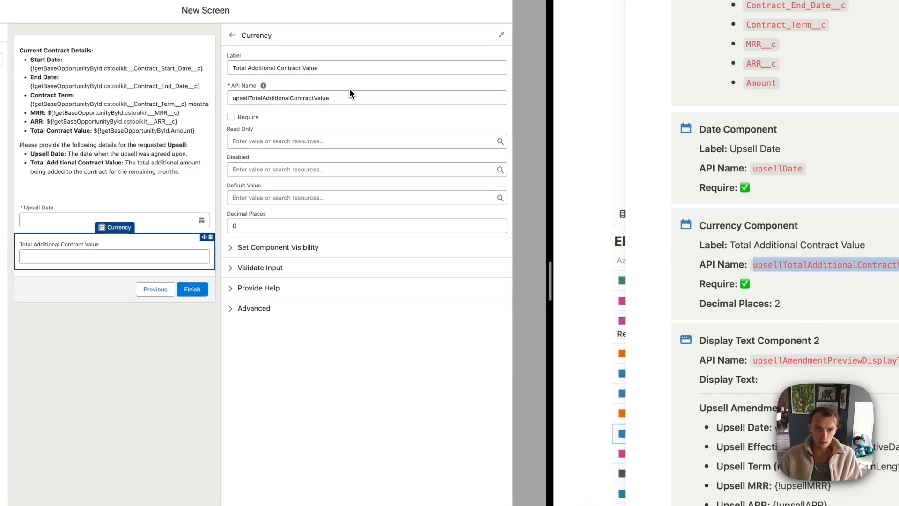
click(231, 117)
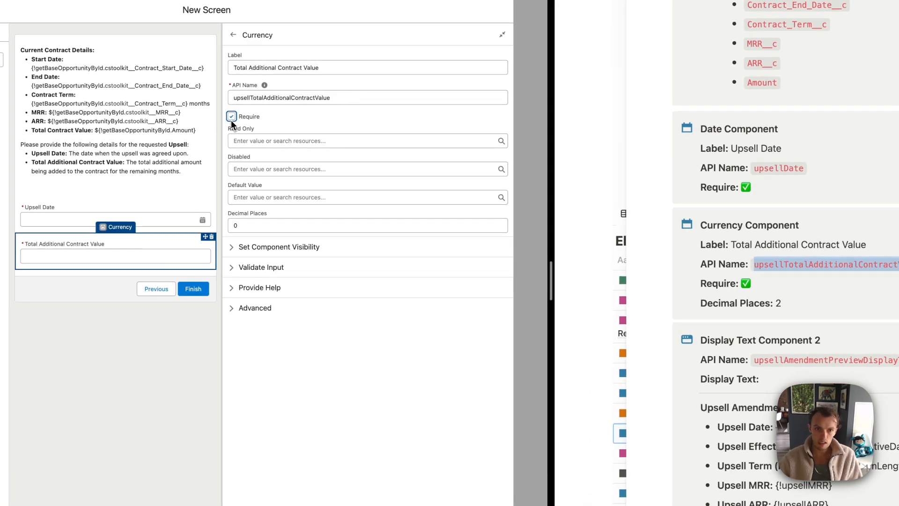
click(270, 222)
click(291, 330)
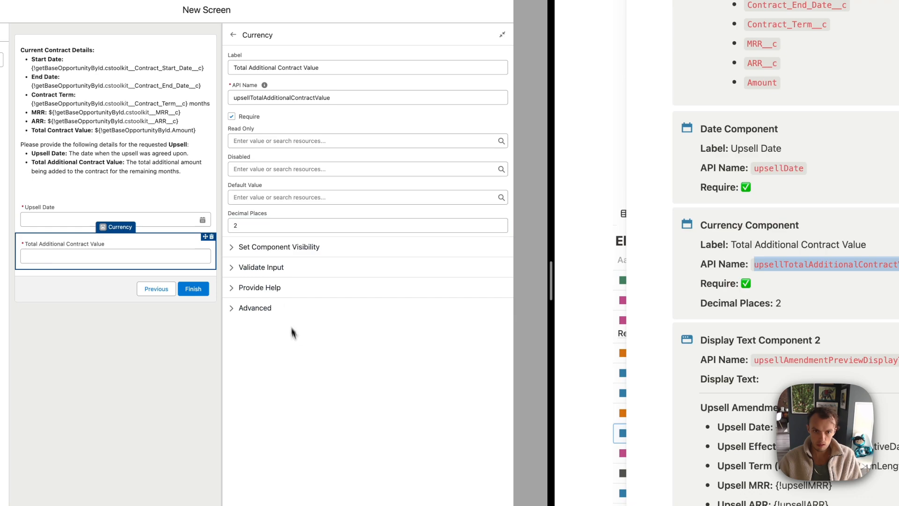
scroll(749, 309, down, 3)
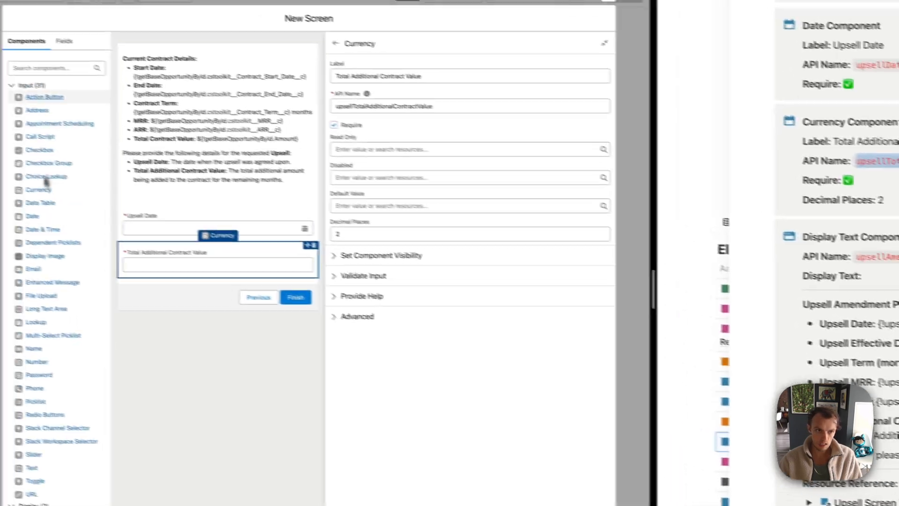
click(71, 81)
Add a Display Text named upsellAmendmentPreviewDisplayText below the currency input
text(dis)
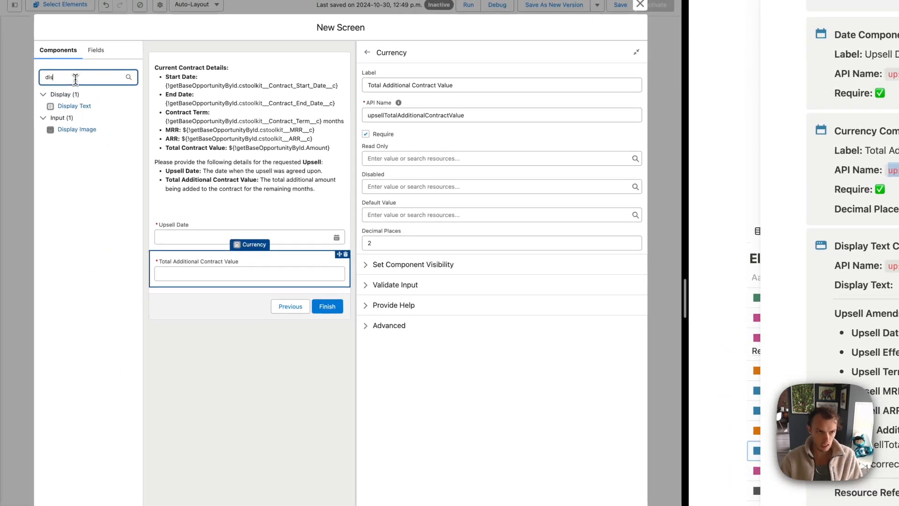
drag(79, 98, 217, 286)
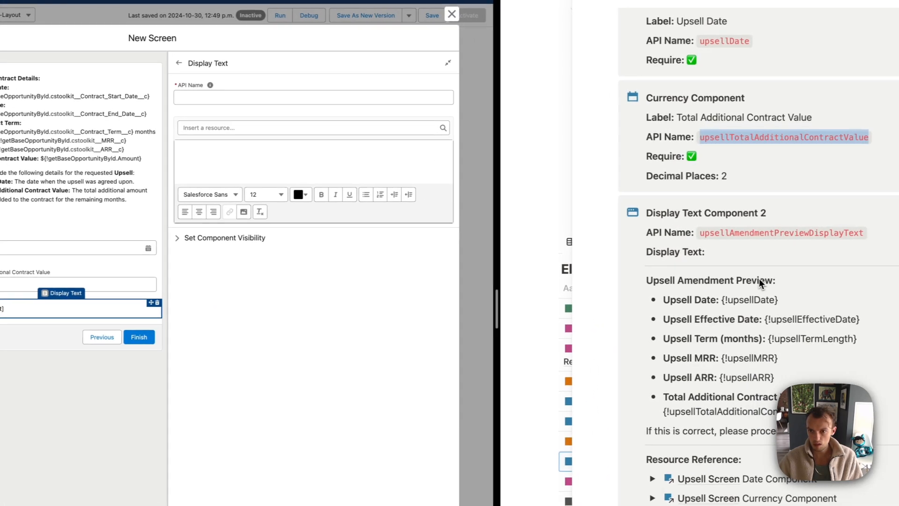
double_click(724, 233)
key(super+c)
click(230, 96)
key(super+v)
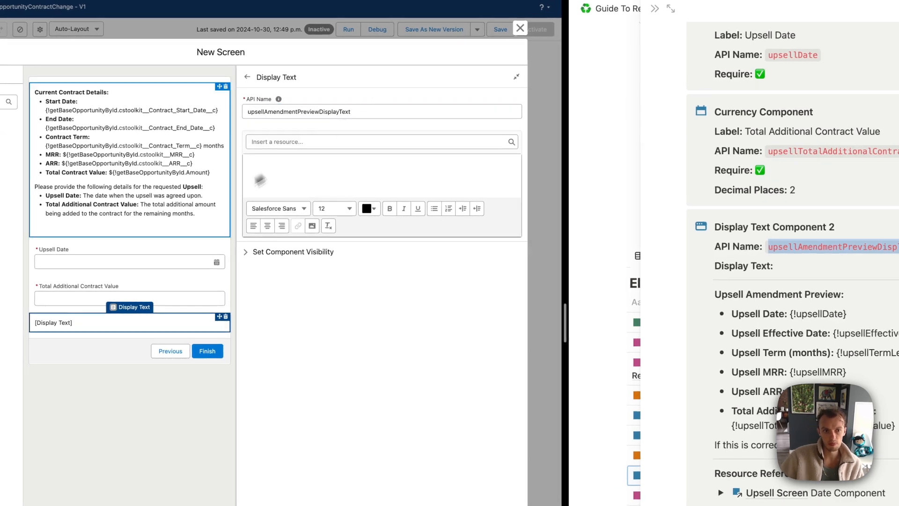
Fill the display text body with the Upsell Amendment Preview block from the notes
click(260, 180)
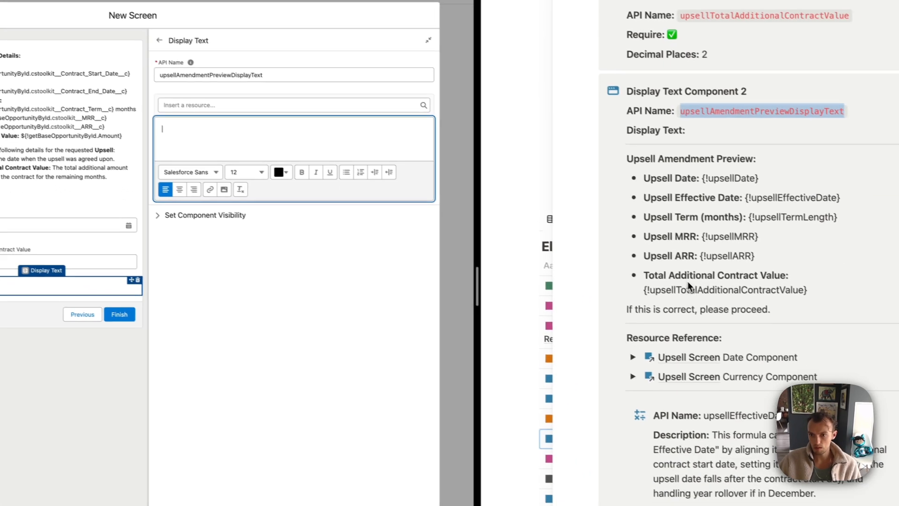
drag(773, 309, 632, 160)
key(super+c)
click(229, 126)
key(super+v)
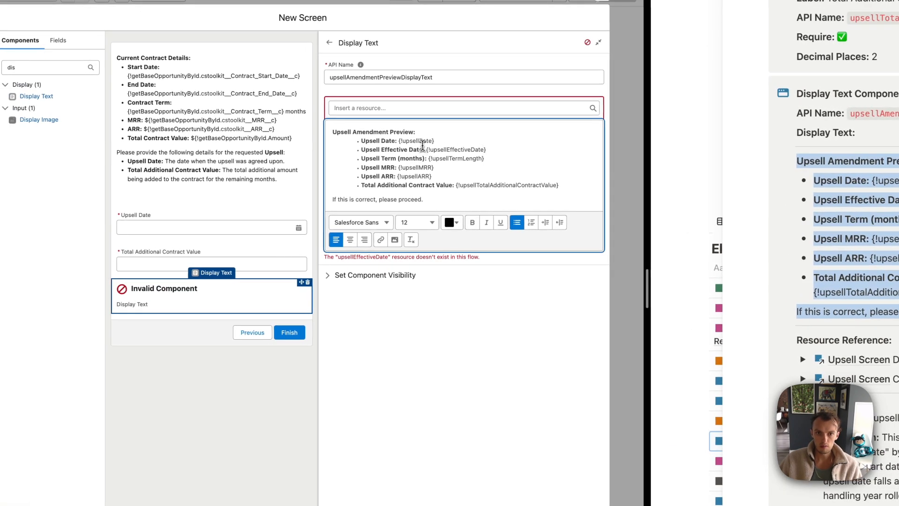
Copy the upsellEffectiveDate reference name and start a new resource for it
double_click(466, 148)
click(493, 149)
double_click(449, 149)
click(409, 107)
click(380, 127)
click(159, 250)
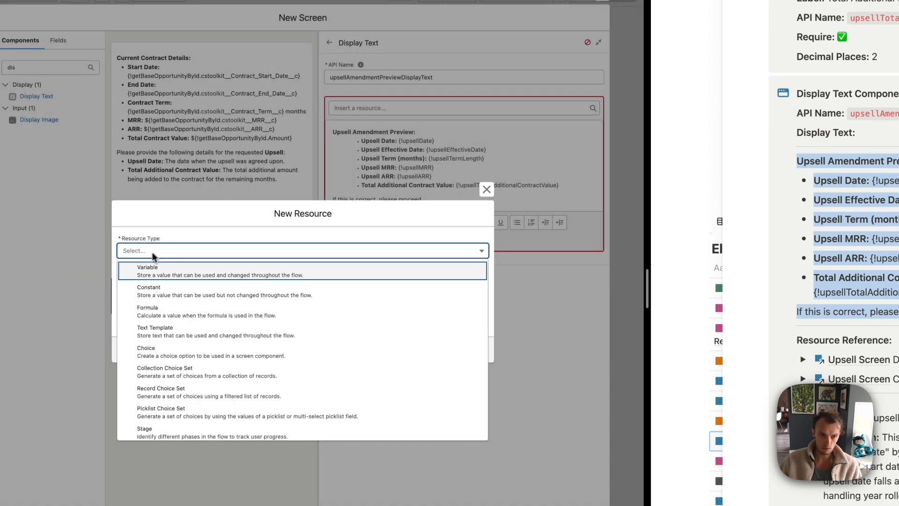
Make upsellEffectiveDate a Date formula resource and paste in the effective-date formula
click(145, 310)
click(201, 224)
key(super+v)
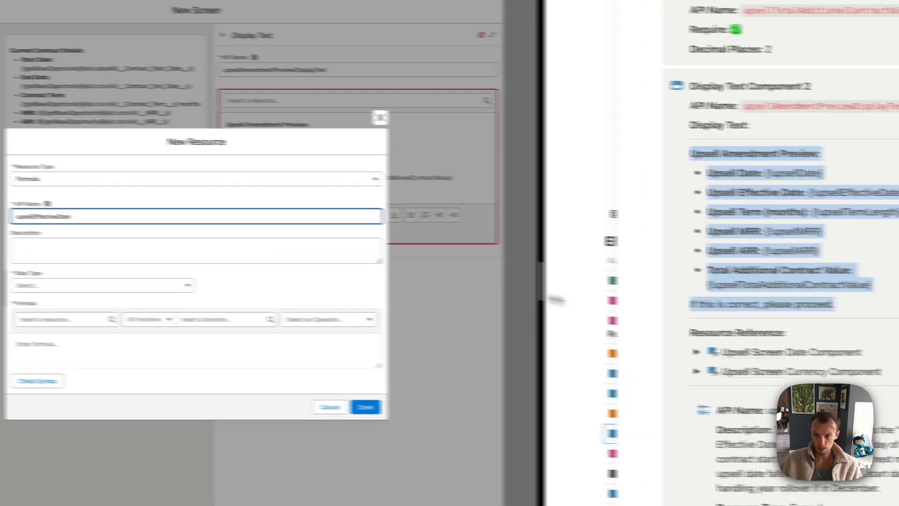
scroll(844, 328, down, 8)
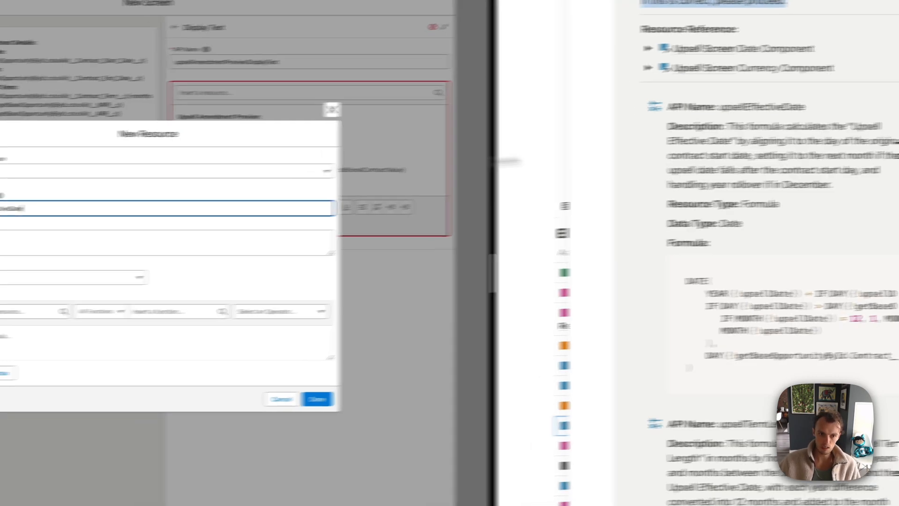
click(86, 280)
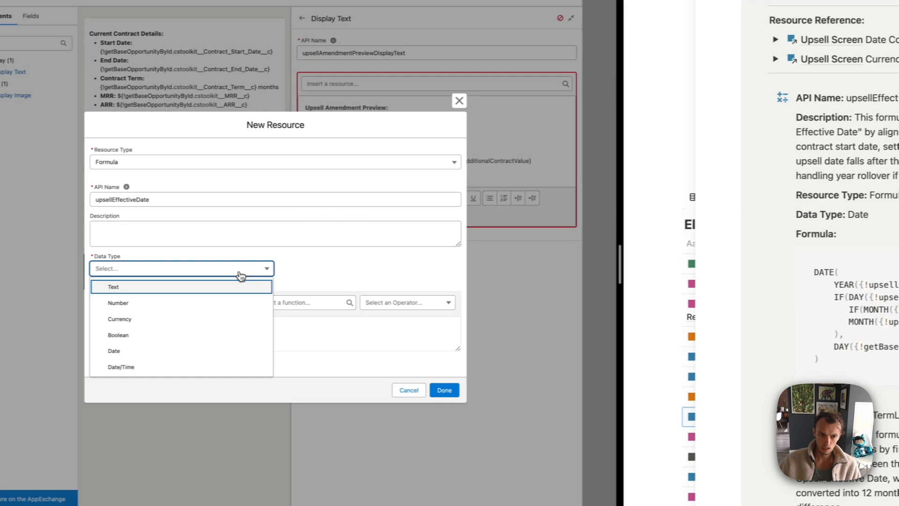
click(140, 349)
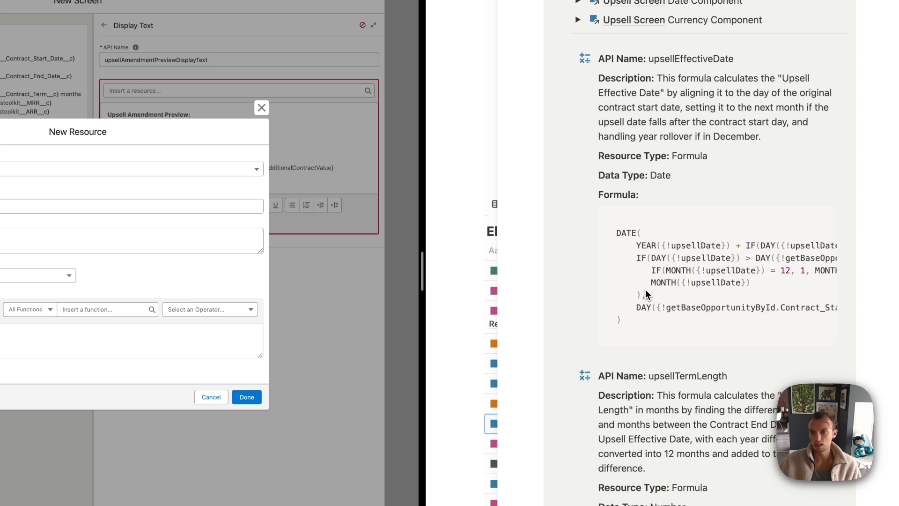
scroll(703, 264, down, 2)
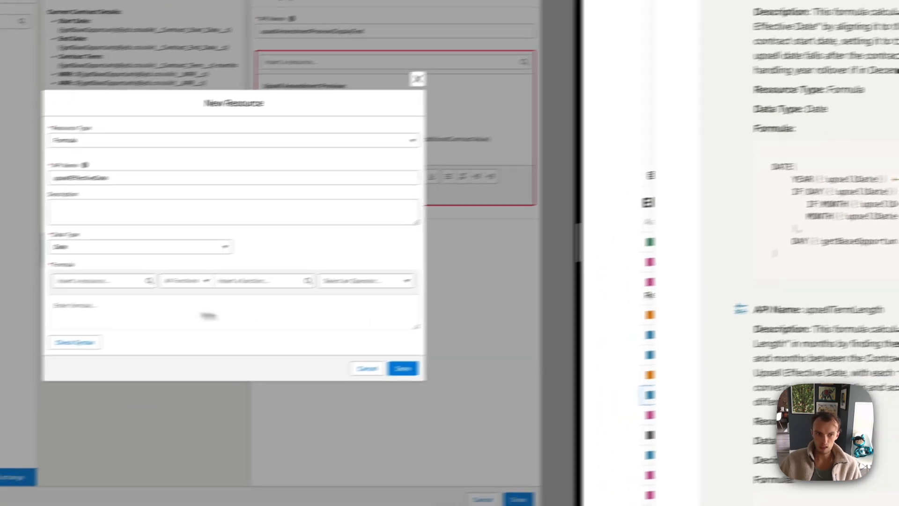
click(209, 309)
key(super+v)
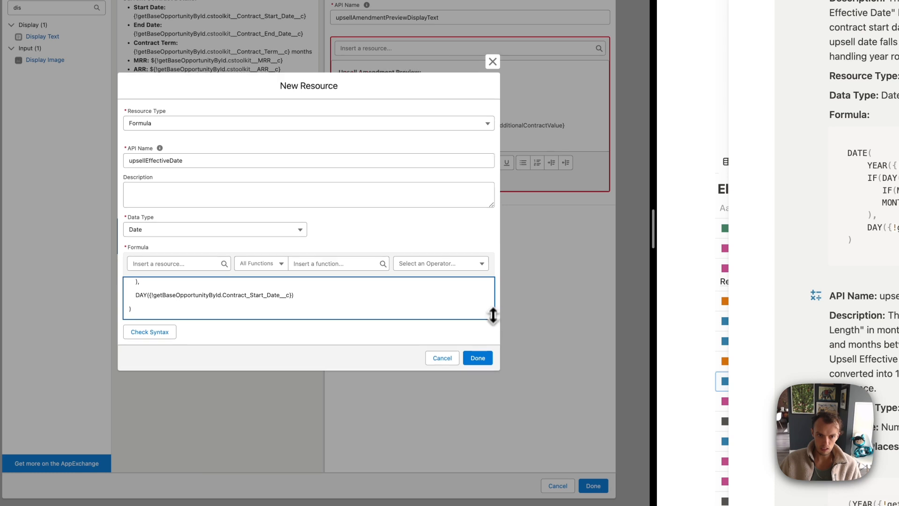
drag(493, 315, 493, 408)
click(149, 424)
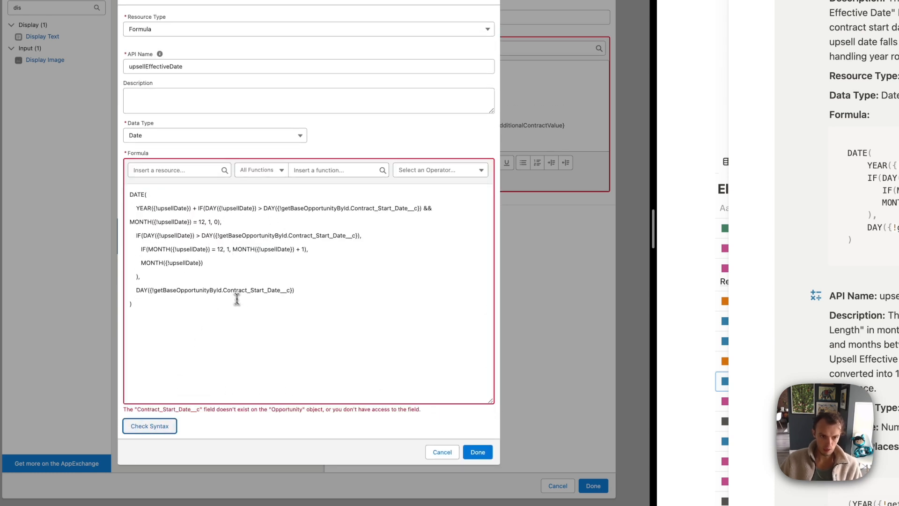
Prefix each Contract_Start_Date__c reference with cstoolkit__, recheck syntax until valid, and save
click(291, 238)
text(cstoolkit__)
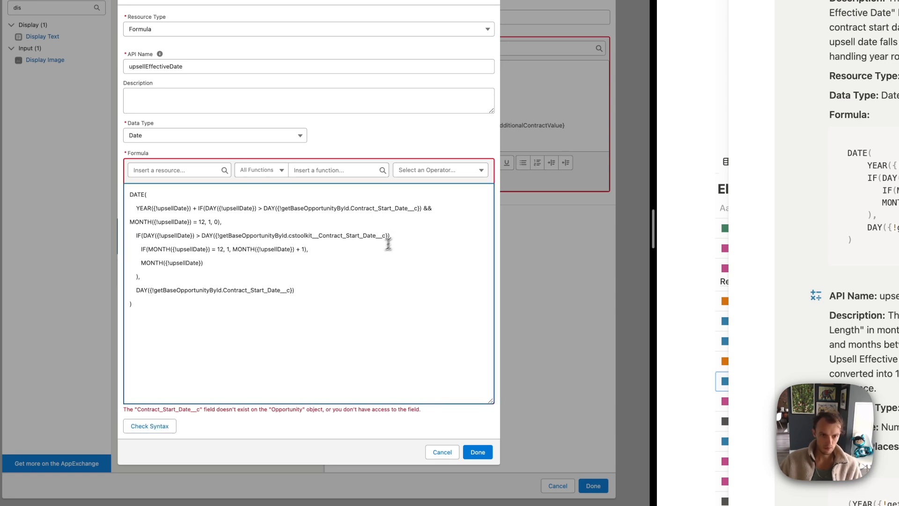
key(alt+shift+Left)
key(super+c)
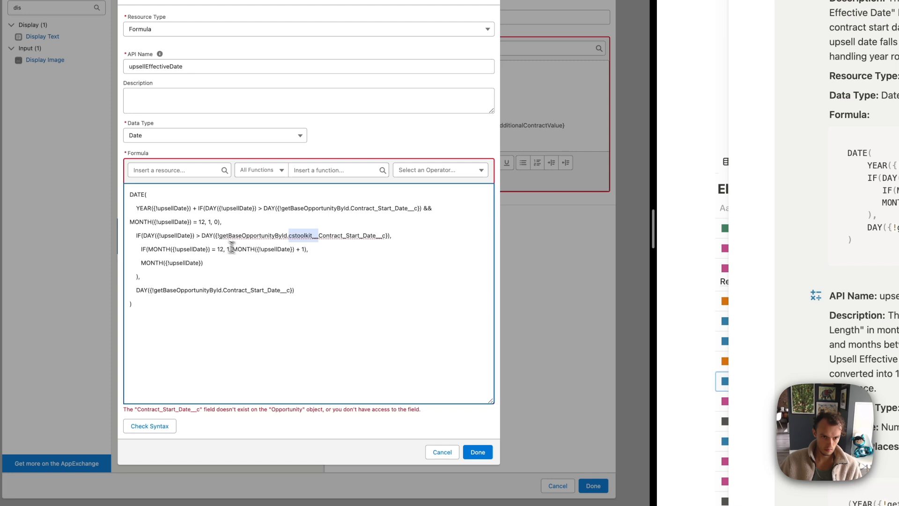
click(226, 290)
key(super+v)
click(156, 435)
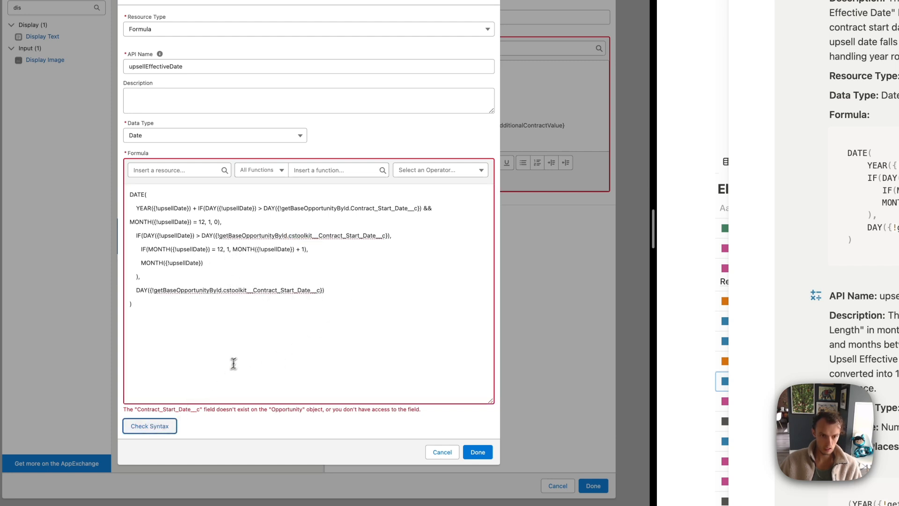
click(146, 426)
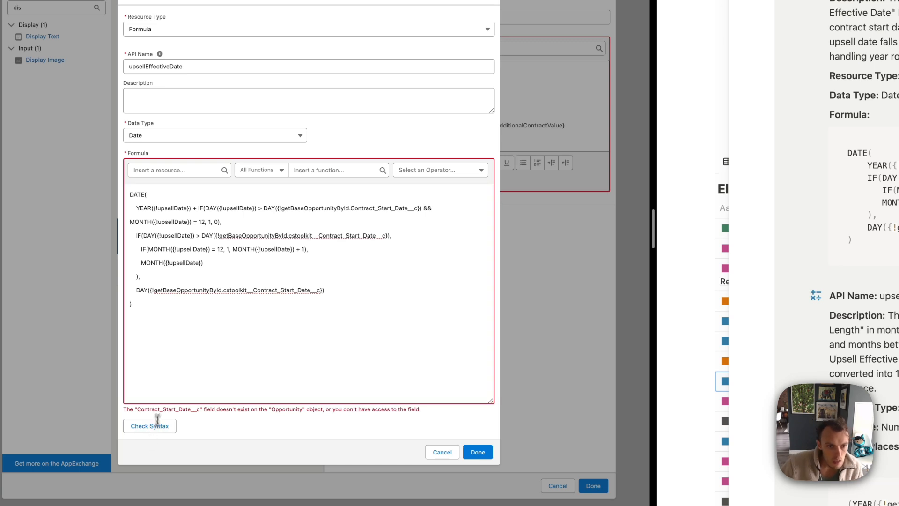
click(352, 208)
key(super+v)
click(159, 426)
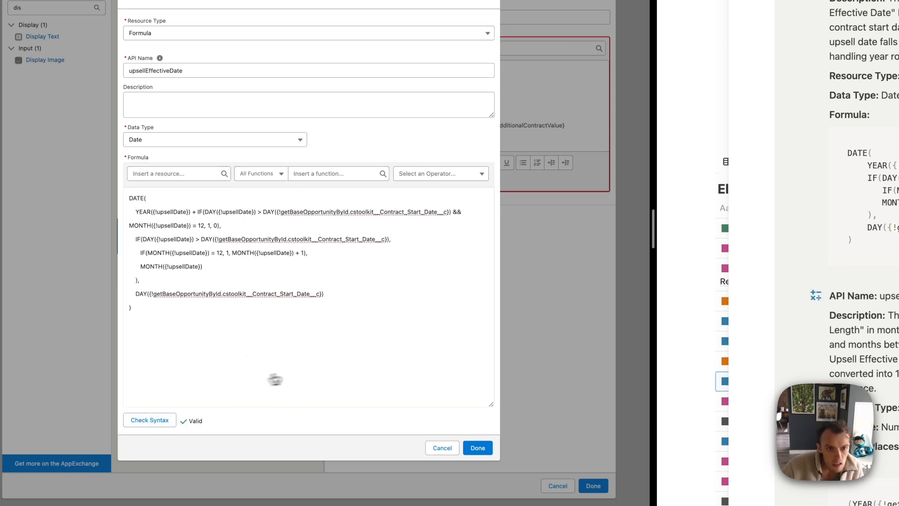
click(478, 448)
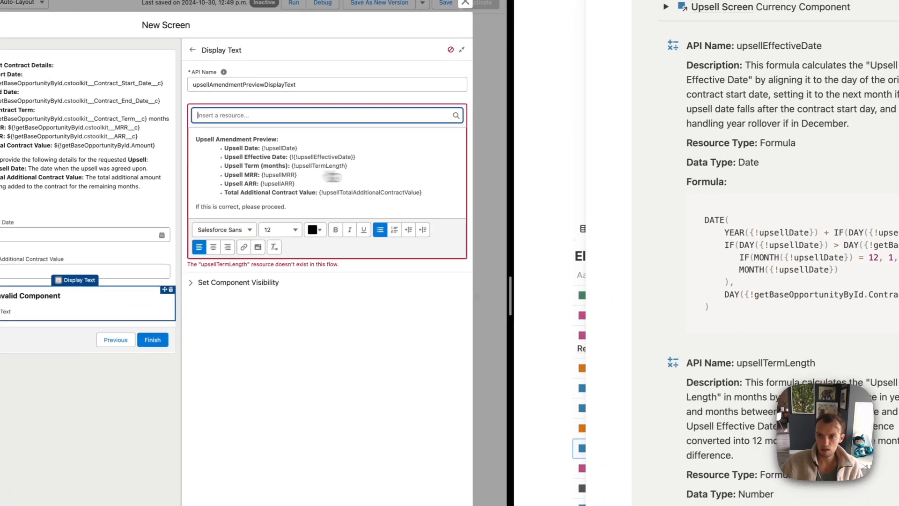
Create a Number formula resource named upsellTermLength with 0 decimal places
scroll(759, 296, down, 5)
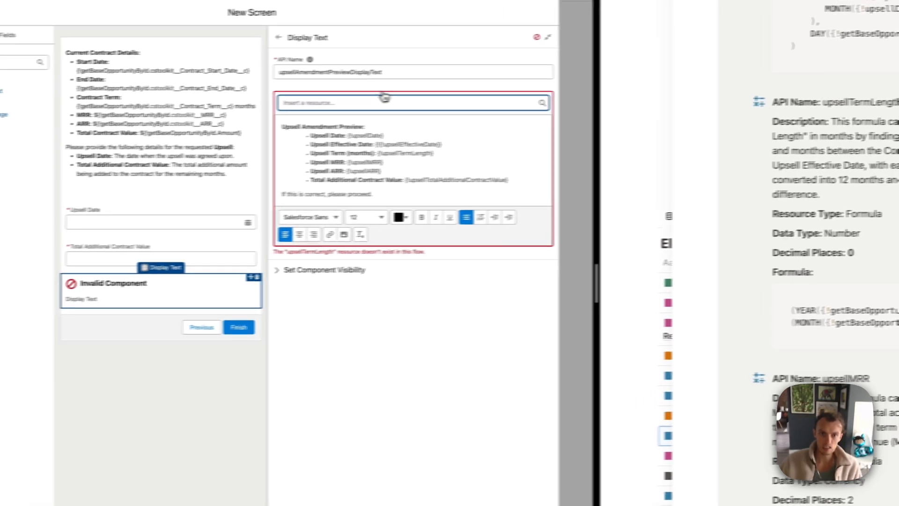
click(254, 110)
click(271, 127)
click(439, 149)
click(413, 101)
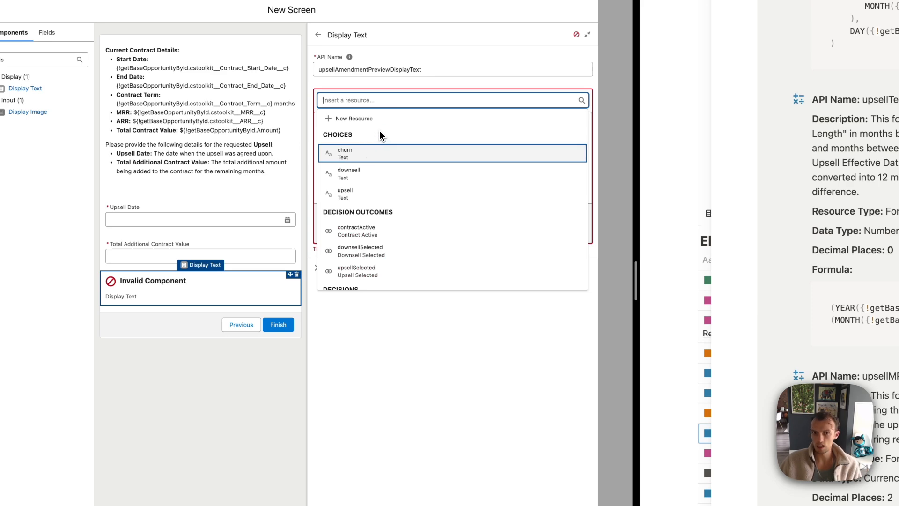
click(349, 119)
click(182, 244)
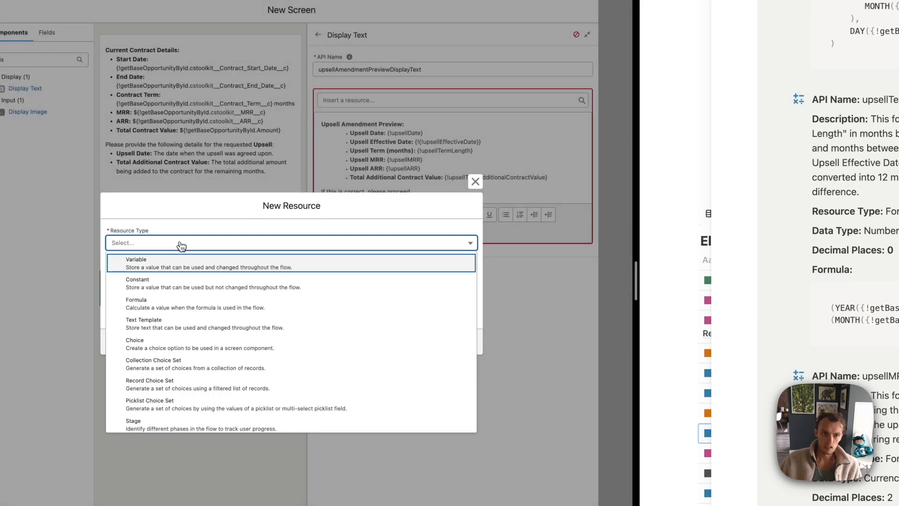
click(155, 304)
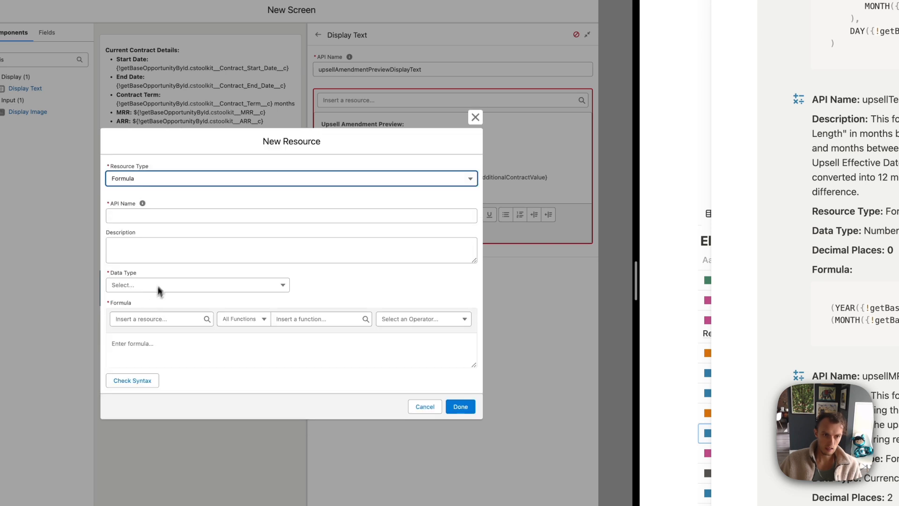
click(151, 215)
text(upsellTermLength)
click(164, 247)
click(172, 286)
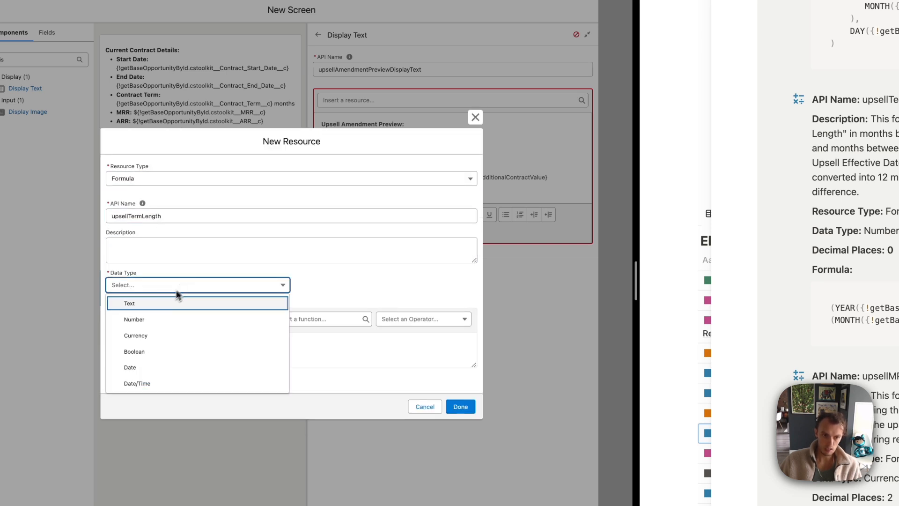
click(142, 319)
click(128, 300)
text(0)
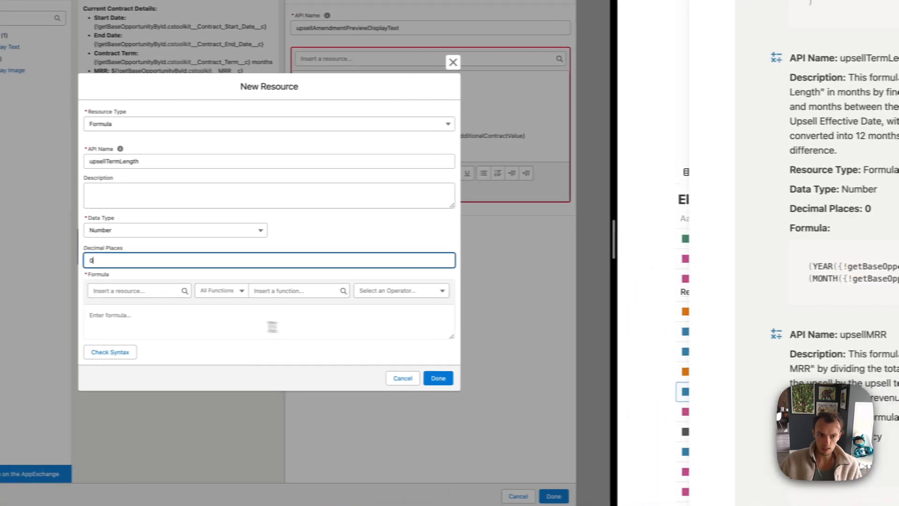
Paste the term-length formula, add cstoolkit__ to its field references, validate and save
click(65, 323)
text((YEAR({!getBaseOpportunityById.Contract_End_Date__c}) - YEAR({!upsellEffectiveDate})) * 12 + (MONTH({!getBaseOpportunityById.Contract_End_Date__c}) - MONTH({!upsellEffectiveDate})))
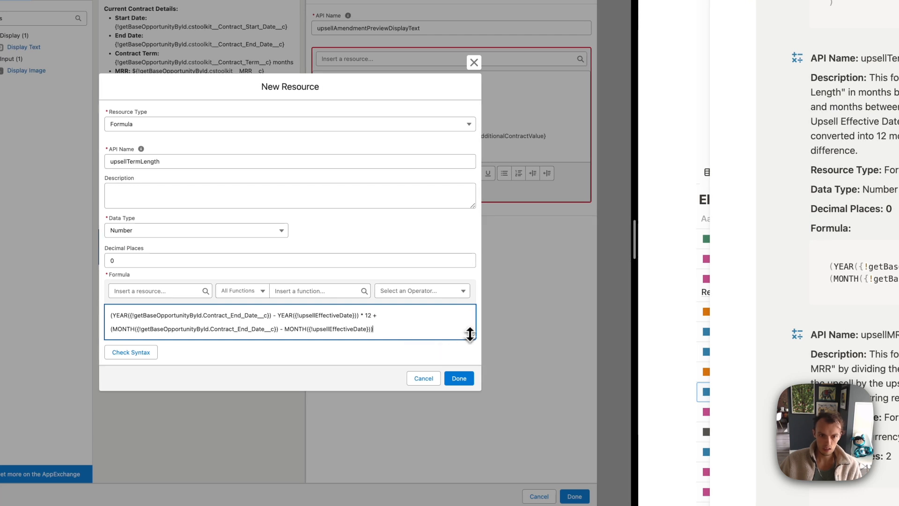
drag(469, 334, 470, 372)
text(cstoolkit__)
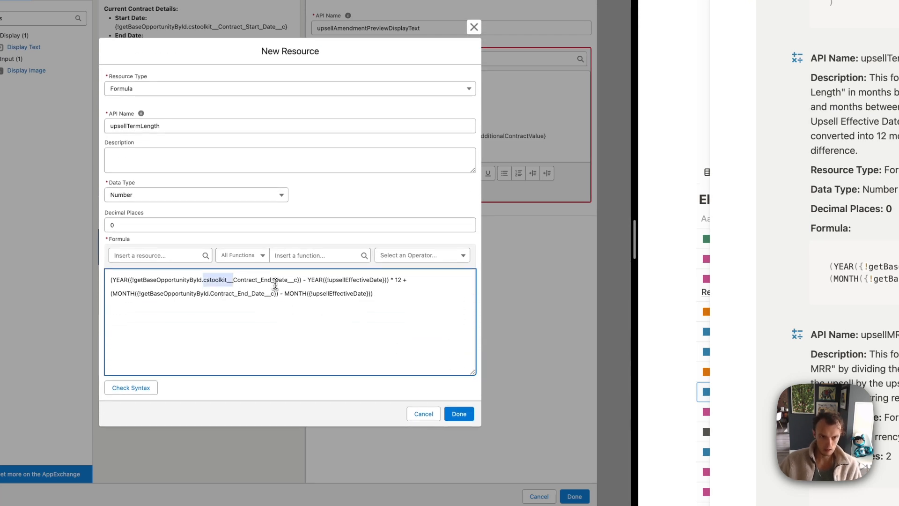
click(210, 293)
key(super+v)
click(140, 386)
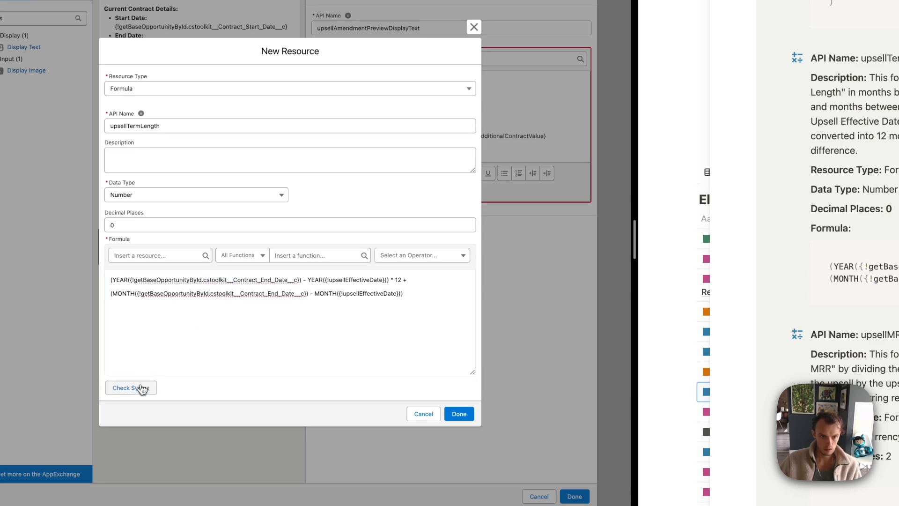
click(456, 412)
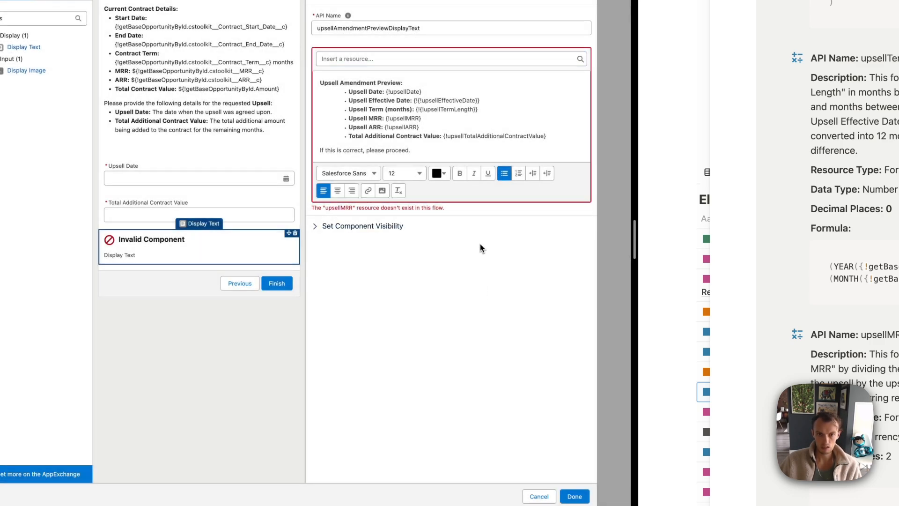
scroll(798, 311, down, 5)
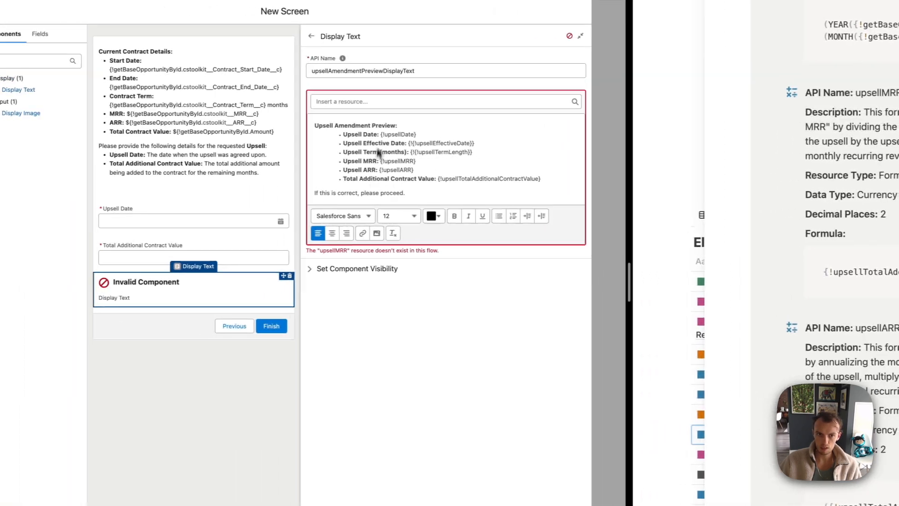
Create Currency formula upsellMRR as {!upsellTotalAdditionalContractValue}/{!upsellTermLength}, validated and saved
click(376, 101)
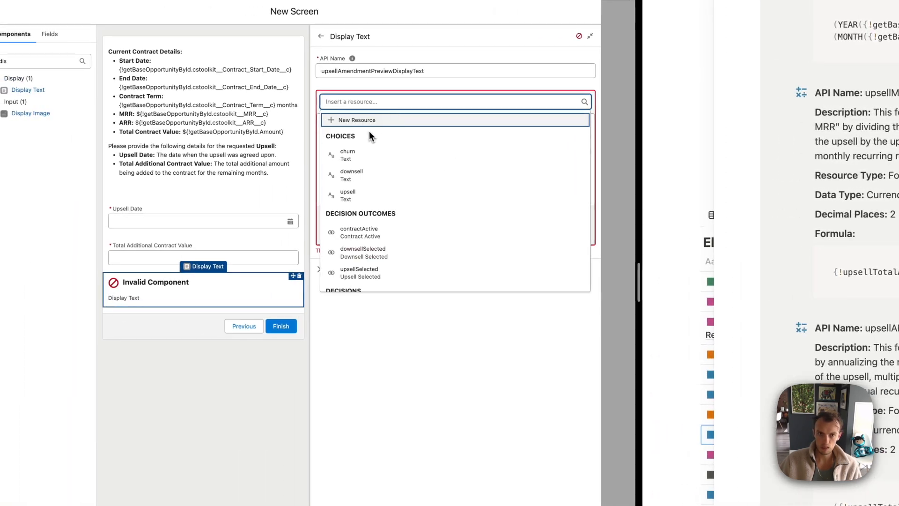
click(357, 121)
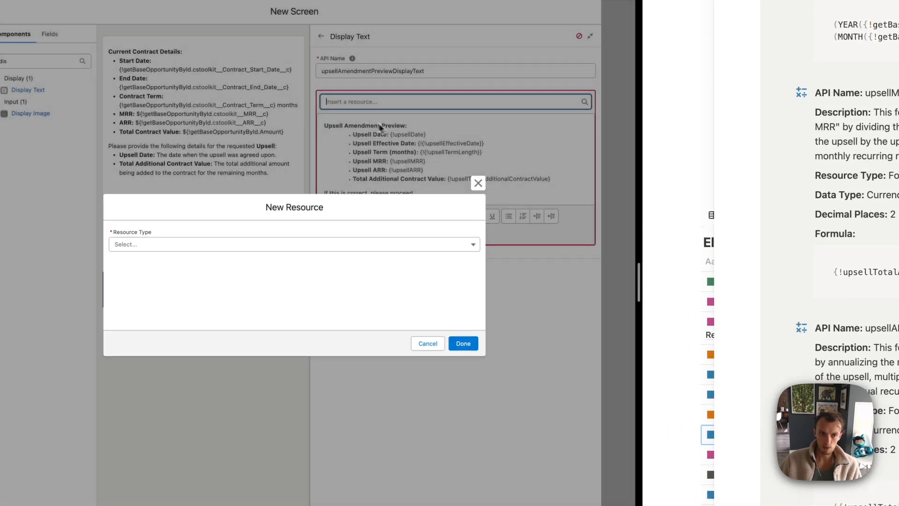
click(231, 242)
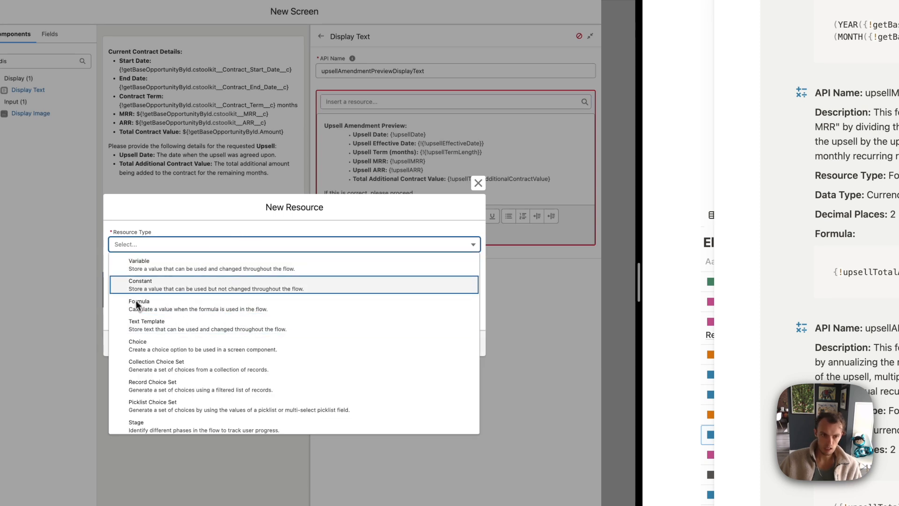
click(157, 306)
click(150, 221)
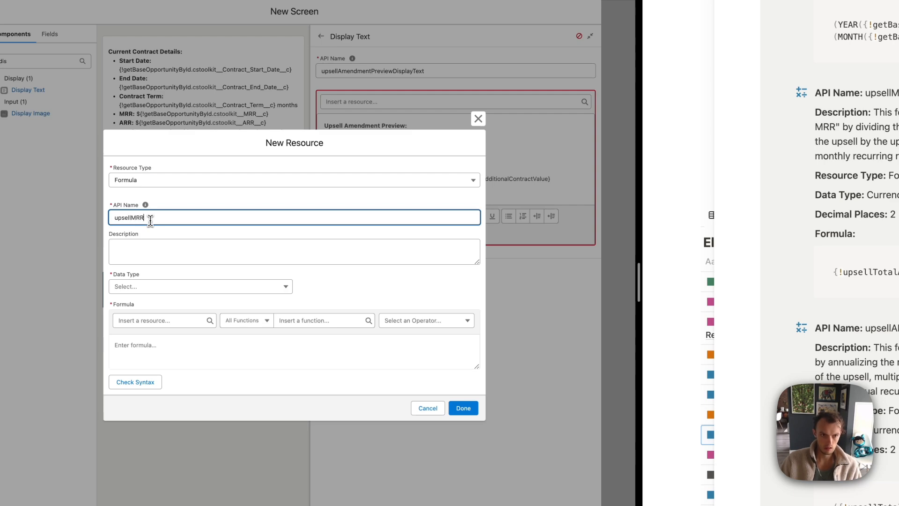
click(145, 287)
click(166, 335)
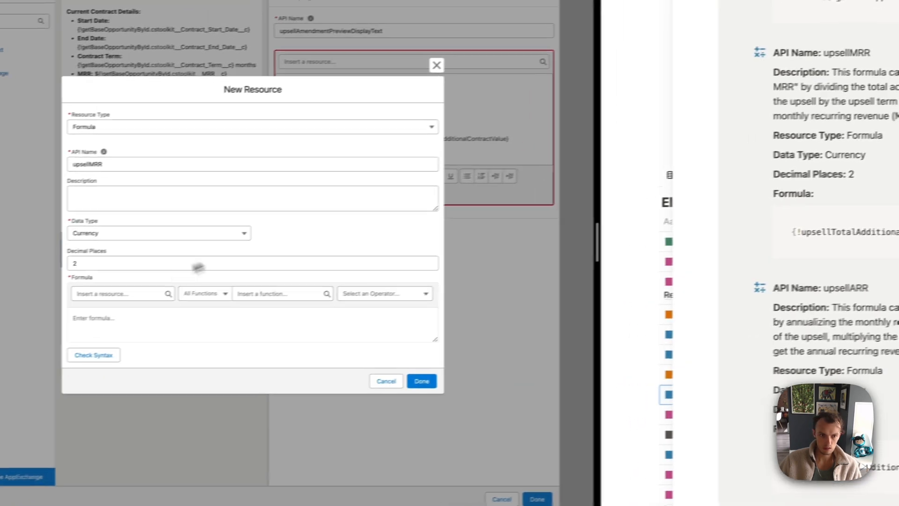
click(134, 330)
text({!upsellTotalAdditionalContractValue}/{!upsellTermLength})
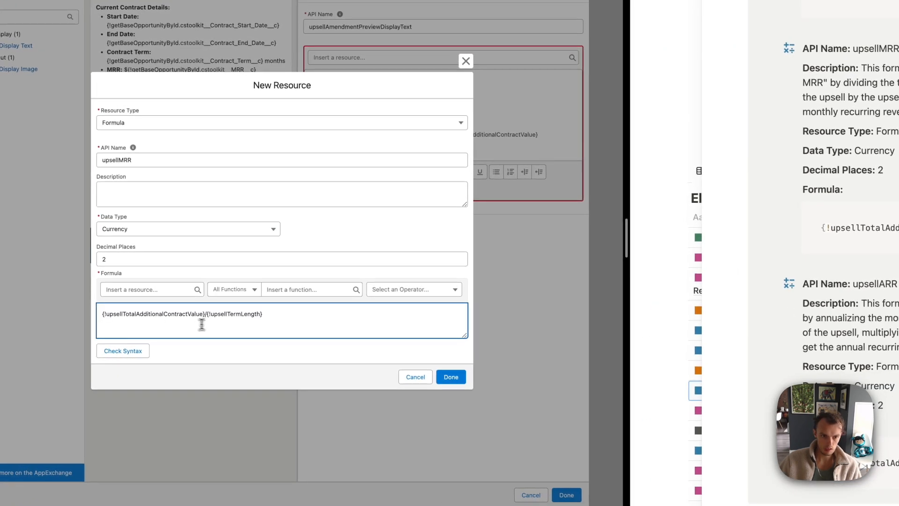
click(135, 378)
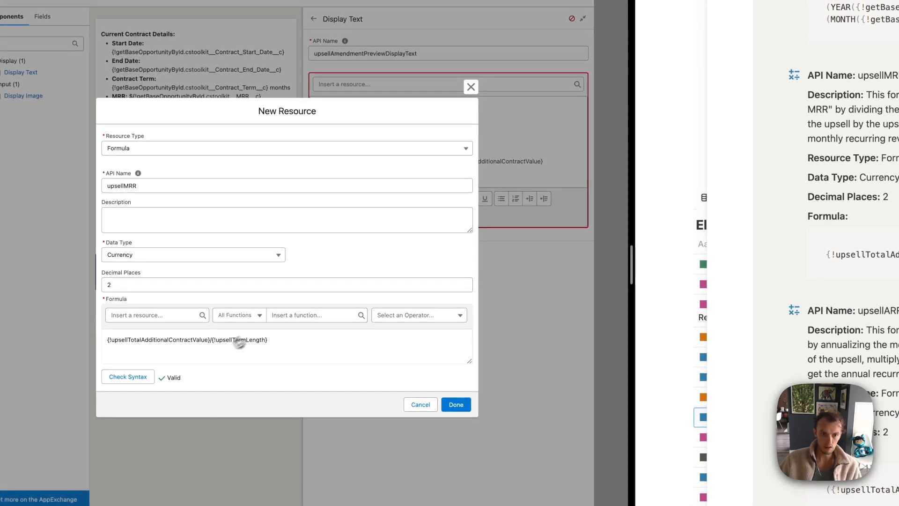
click(457, 405)
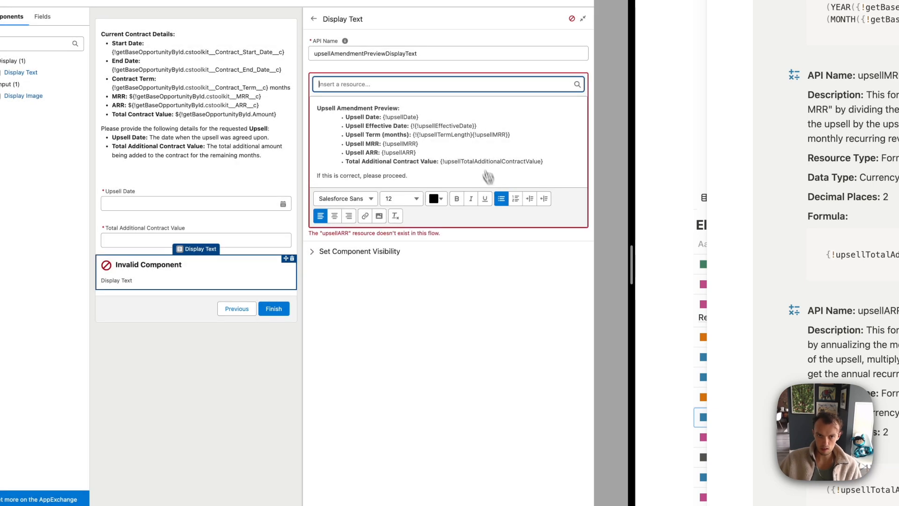
Start a new formula resource named upsellARR returning Currency
click(363, 82)
click(349, 103)
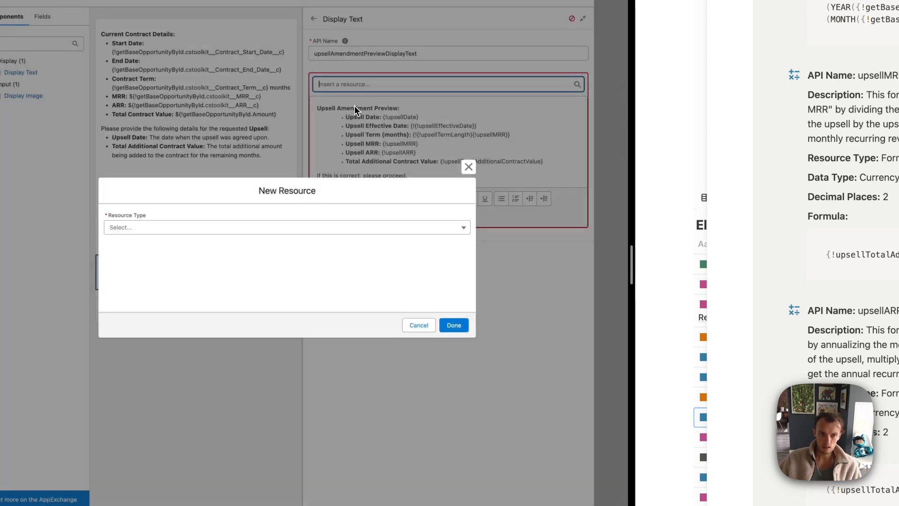
click(190, 228)
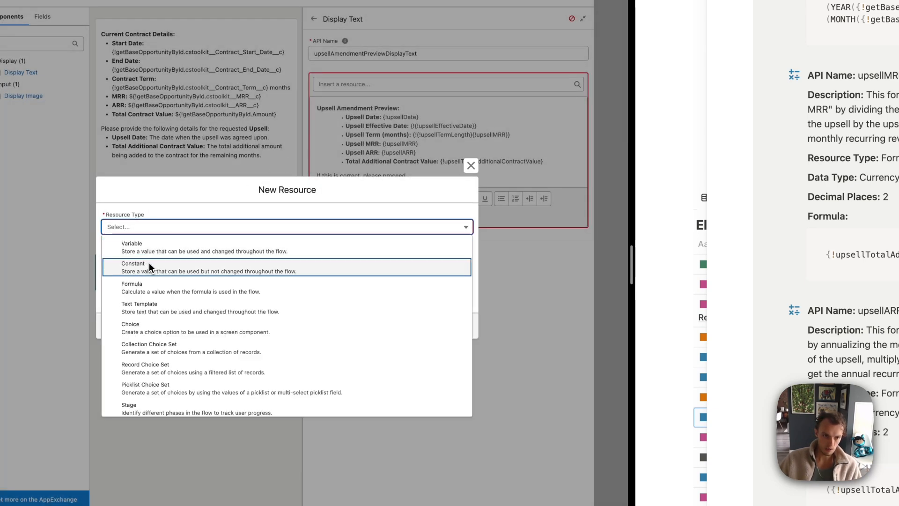
click(143, 287)
text(upsellARR)
click(241, 243)
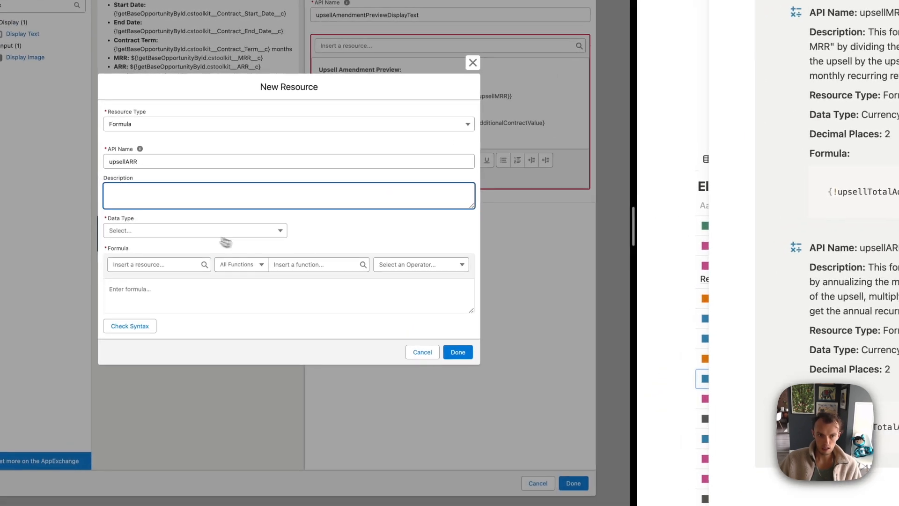
click(19, 253)
click(148, 281)
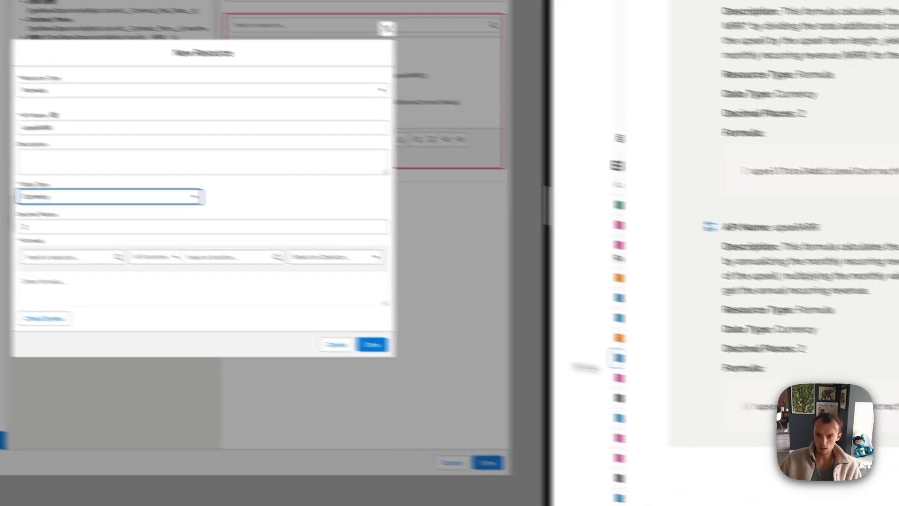
Paste the MRR ×12 formula, validate and save it, then close the Upsell Screen editor
click(807, 377)
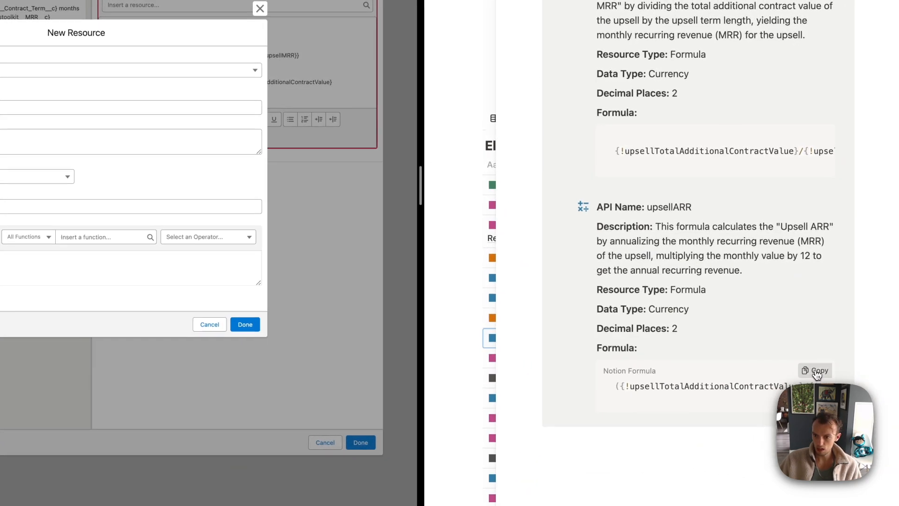
click(816, 373)
click(262, 281)
key(super+v)
click(46, 311)
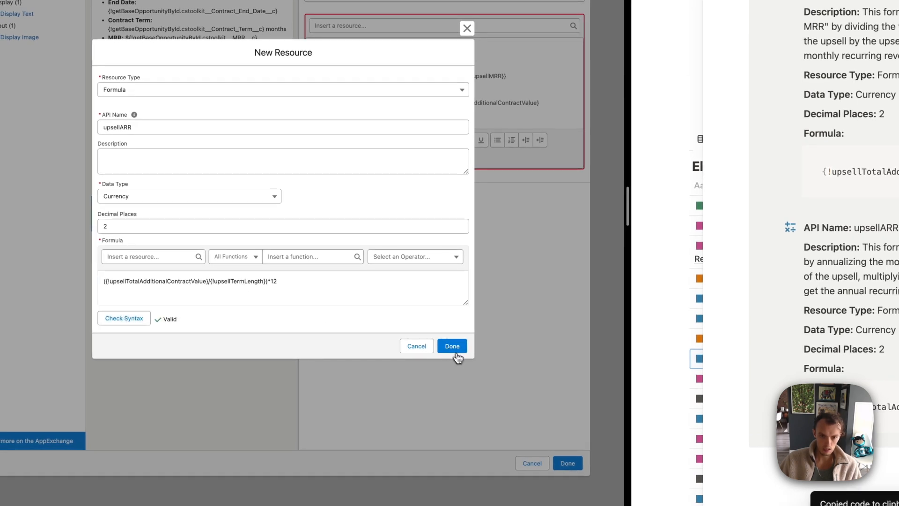
click(455, 352)
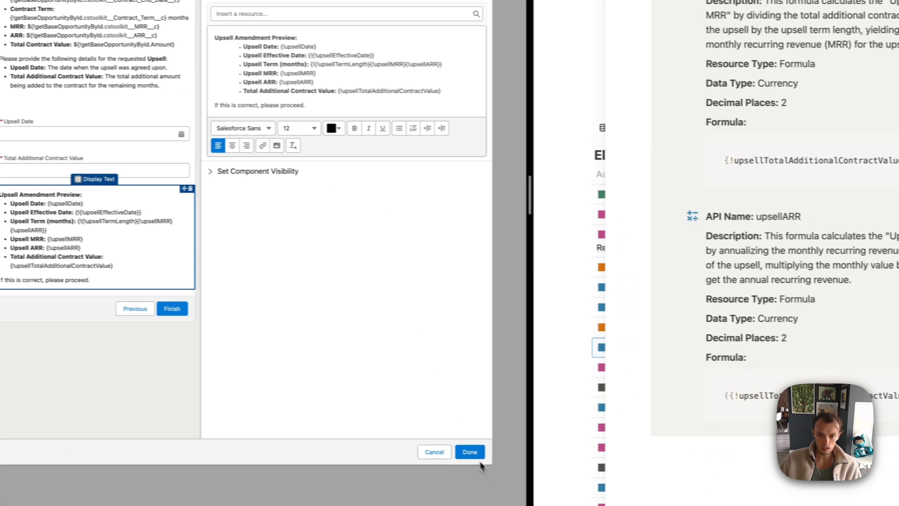
click(568, 463)
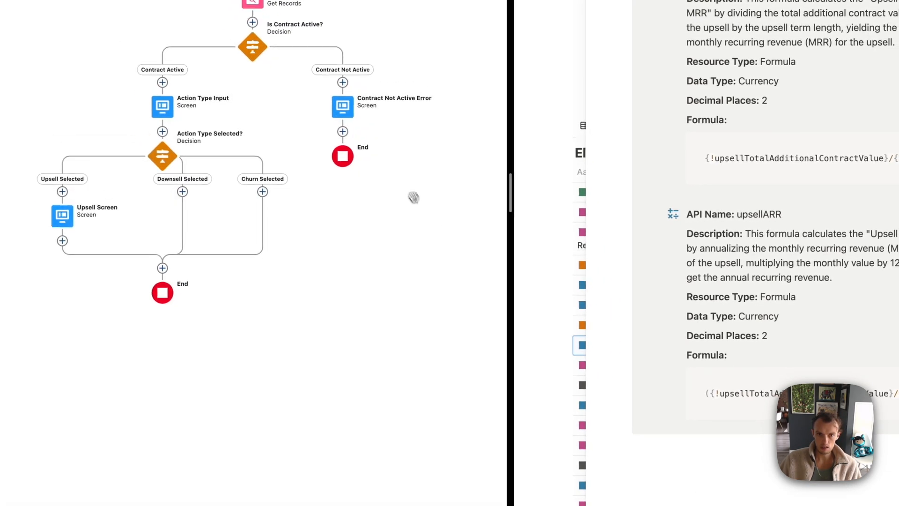
Bring the whole flow into view and close the Upsell Screen notes preview
drag(414, 197, 399, 251)
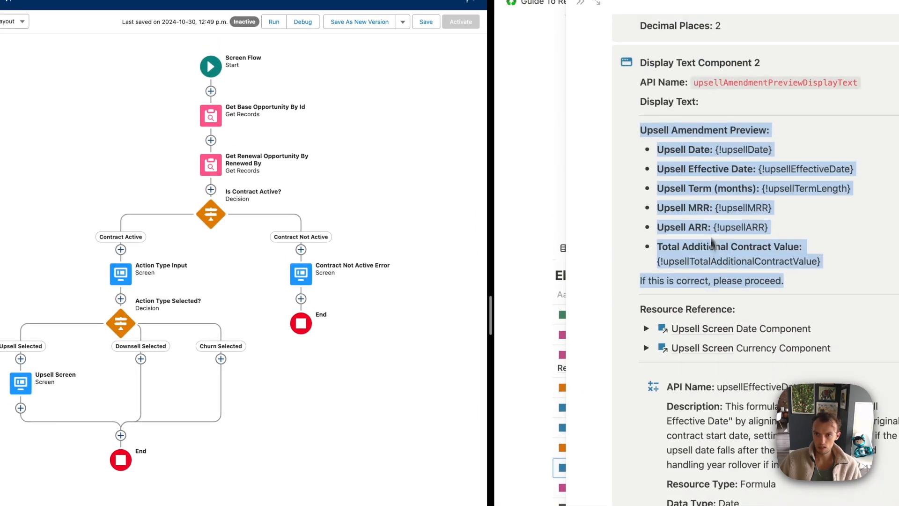
scroll(712, 243, up, 15)
click(579, 10)
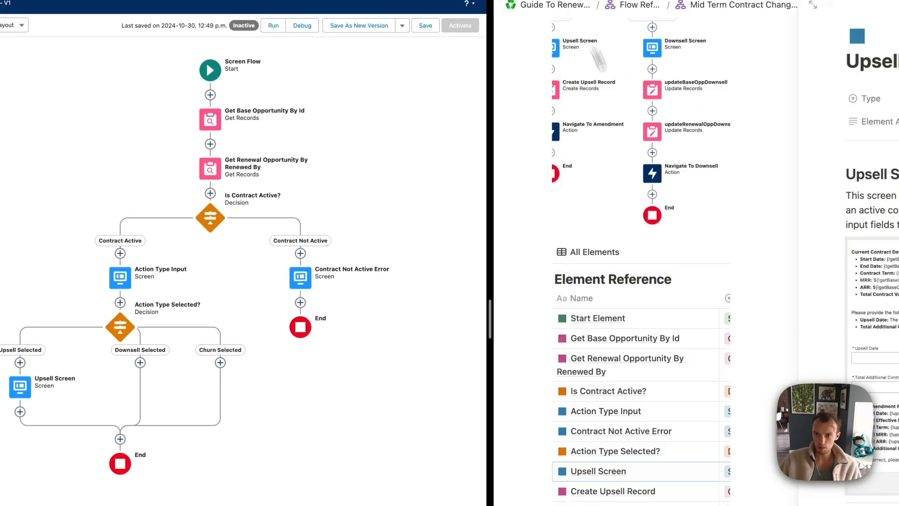
scroll(710, 235, up, 4)
scroll(713, 236, down, 1)
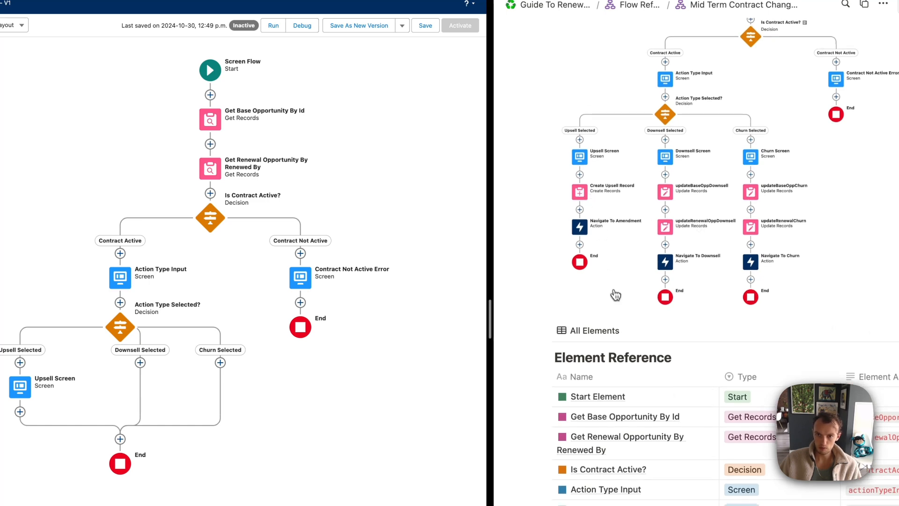
scroll(596, 298, down, 8)
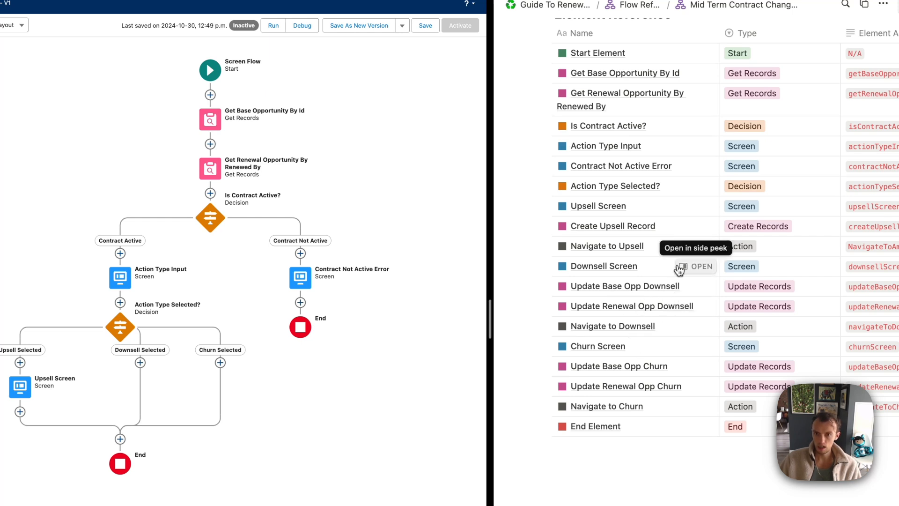
Open the Create Upsell Record guide, widen it beside the flow, and add an element after Upsell Screen
click(695, 226)
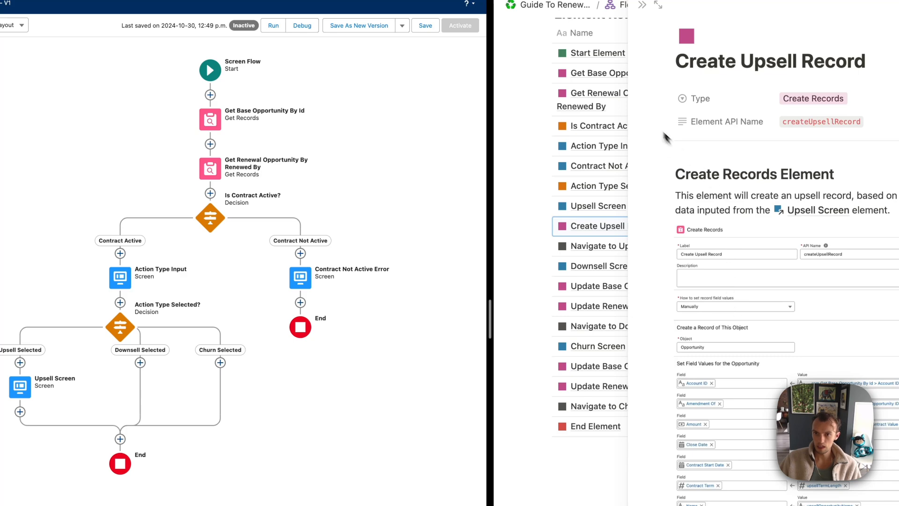
drag(627, 177, 555, 183)
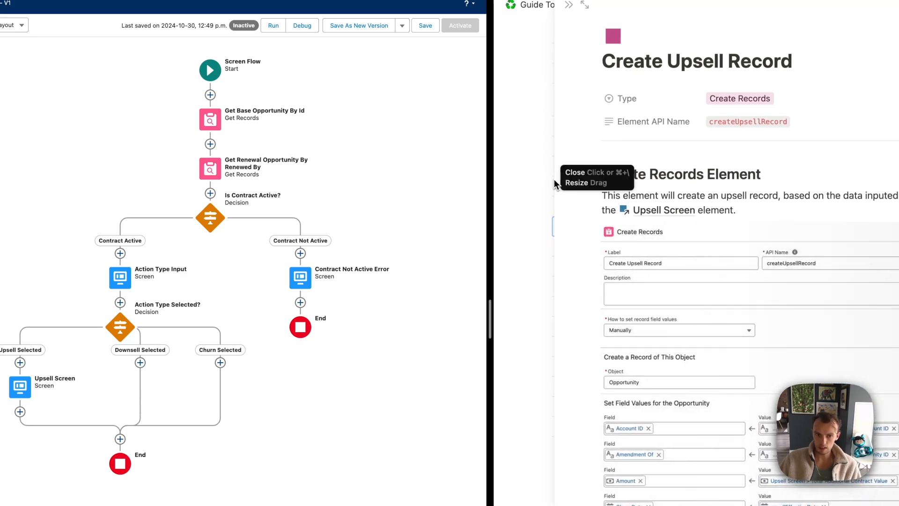
click(20, 412)
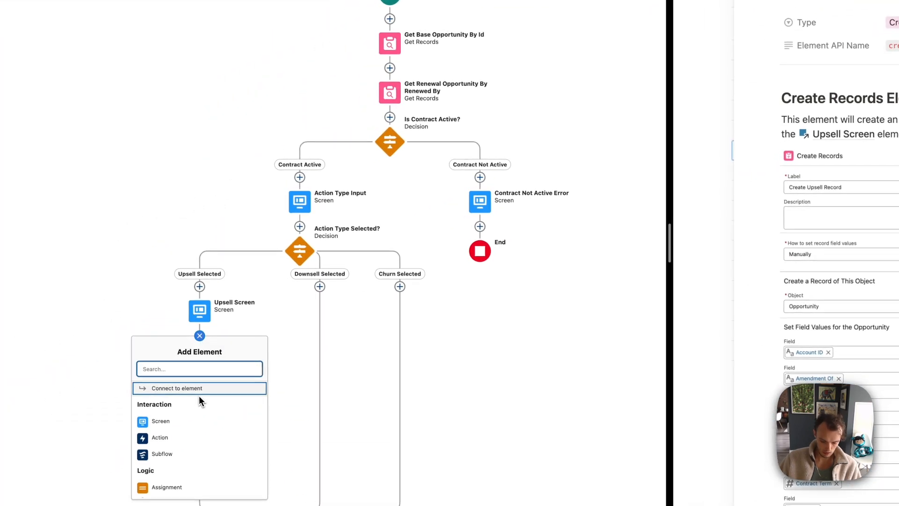
Insert a Create Records element, label it 'Create Upsell Record' and set API name createUpsellRecord
text(create)
click(155, 389)
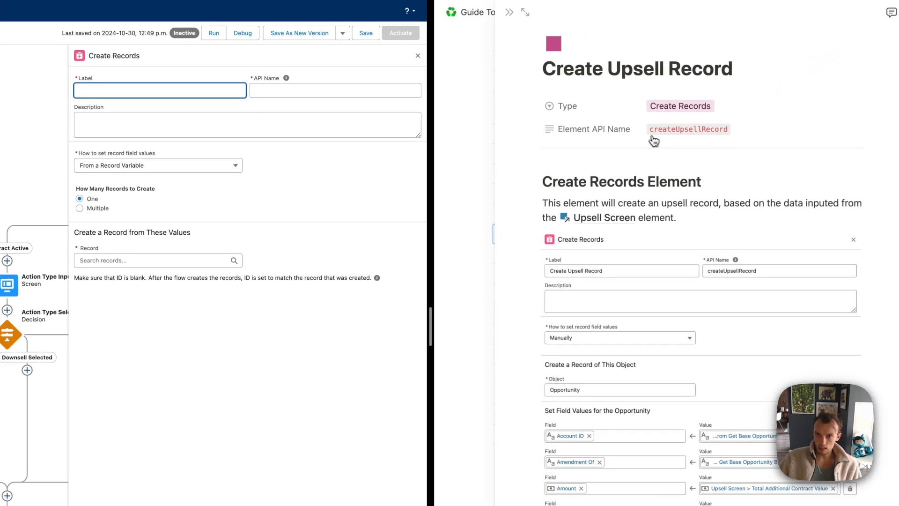
text(Create)
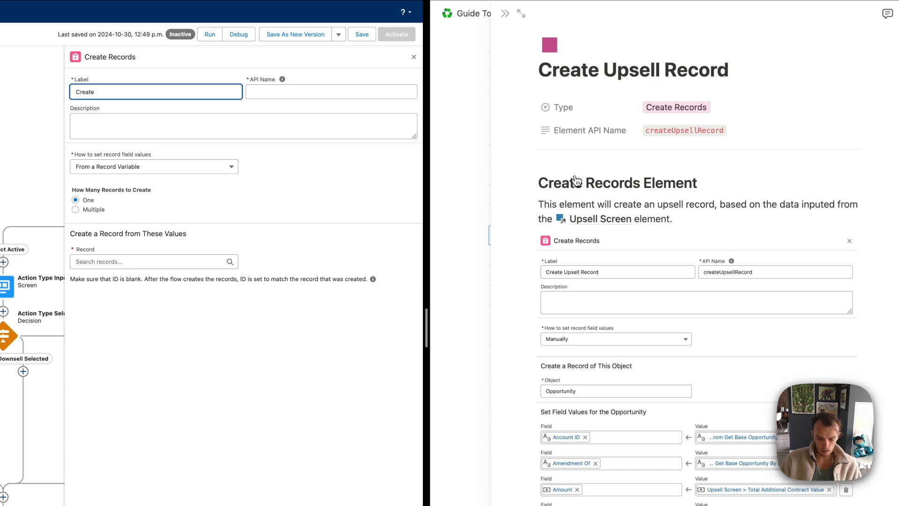
text( Upsell Record)
key(Tab)
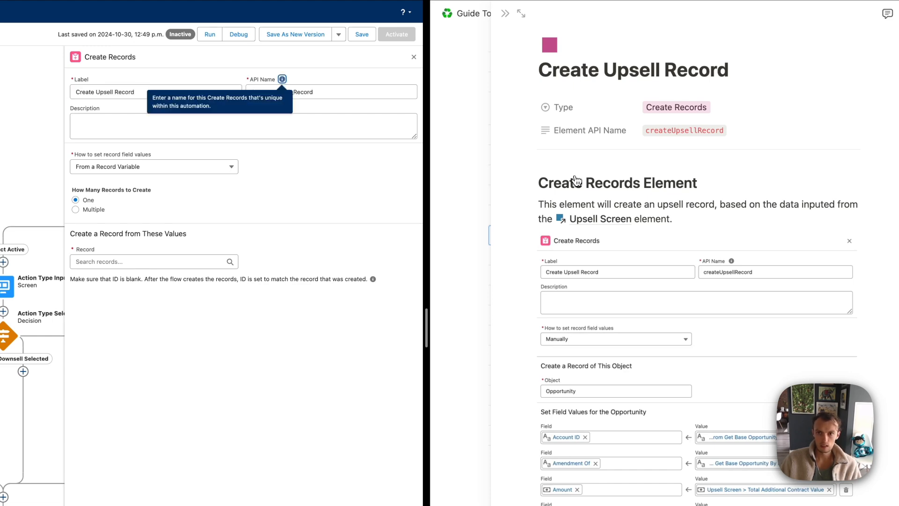
key(ctrl+a)
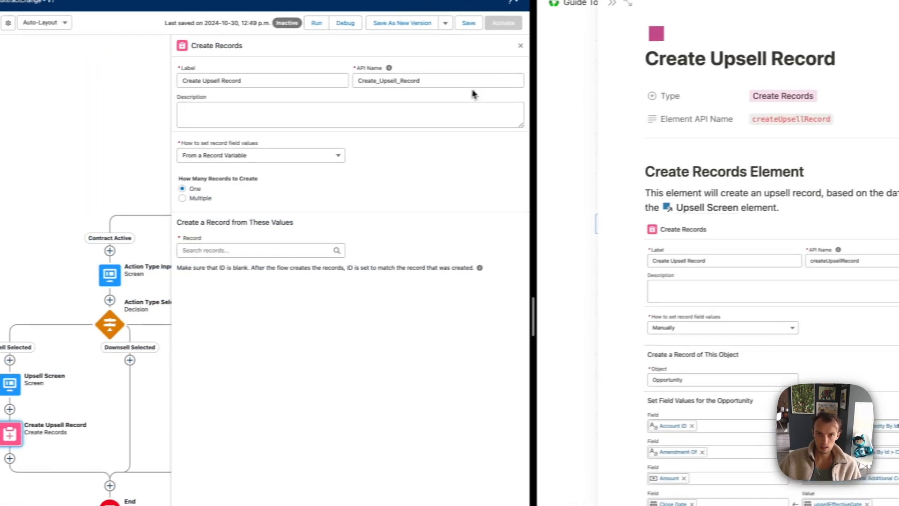
triple_click(325, 92)
text(create)
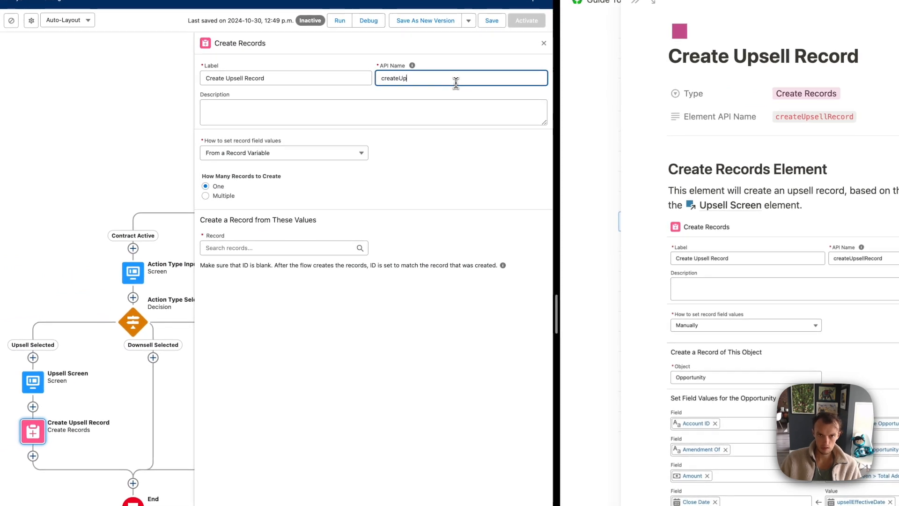
click(445, 147)
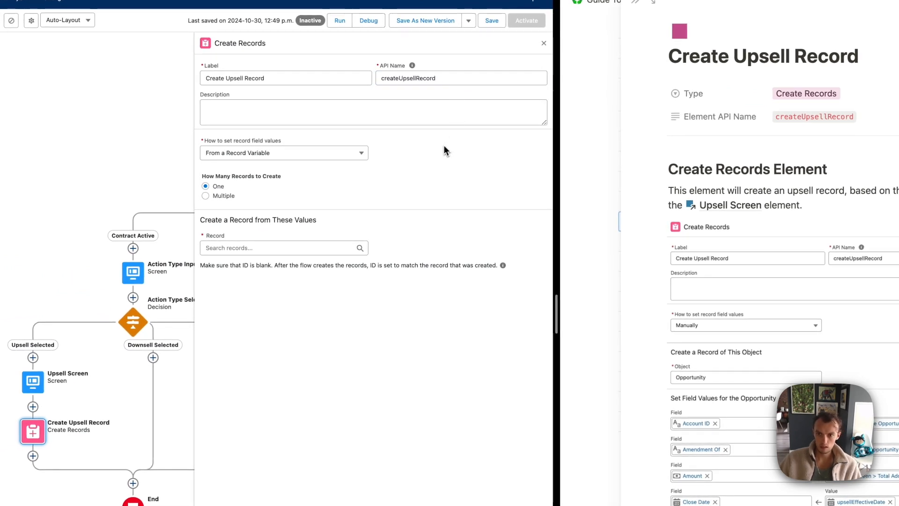
Set record field values manually and choose Opportunity as the object to create
scroll(632, 278, down, 2)
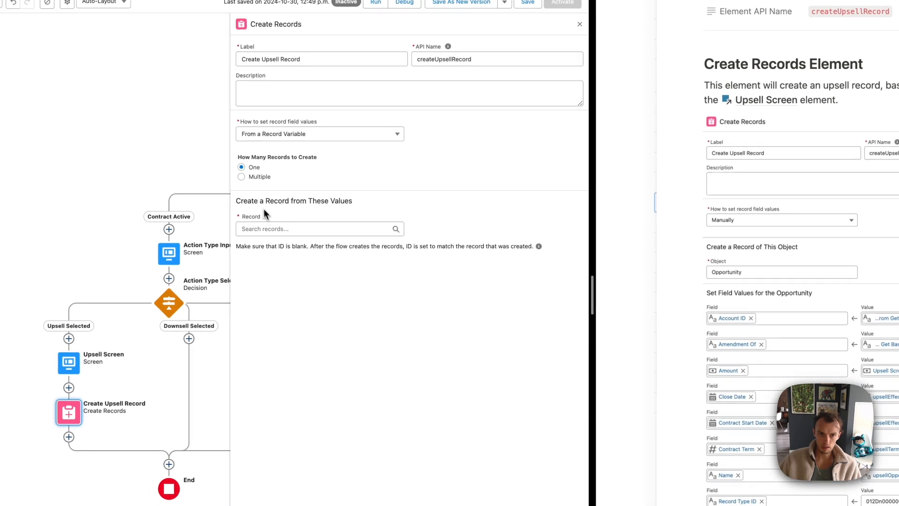
click(273, 134)
click(274, 149)
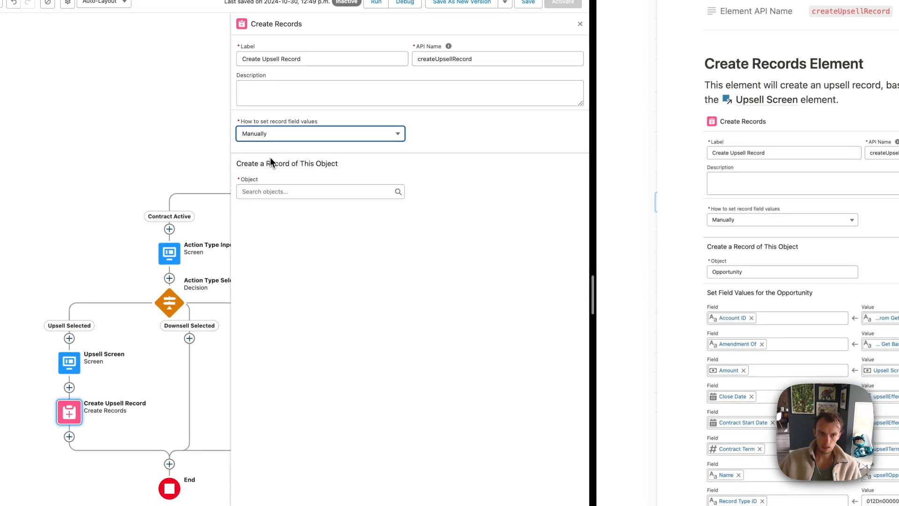
click(271, 189)
text(opp)
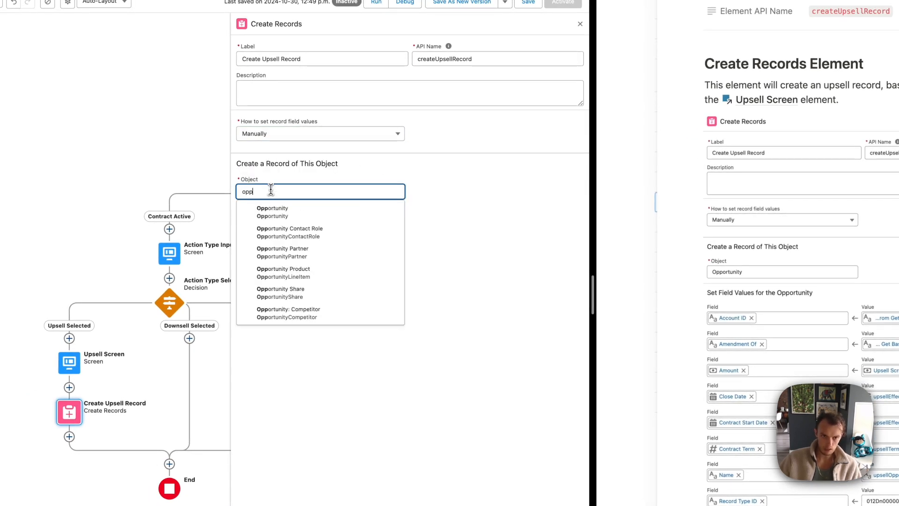
click(262, 208)
scroll(769, 368, down, 10)
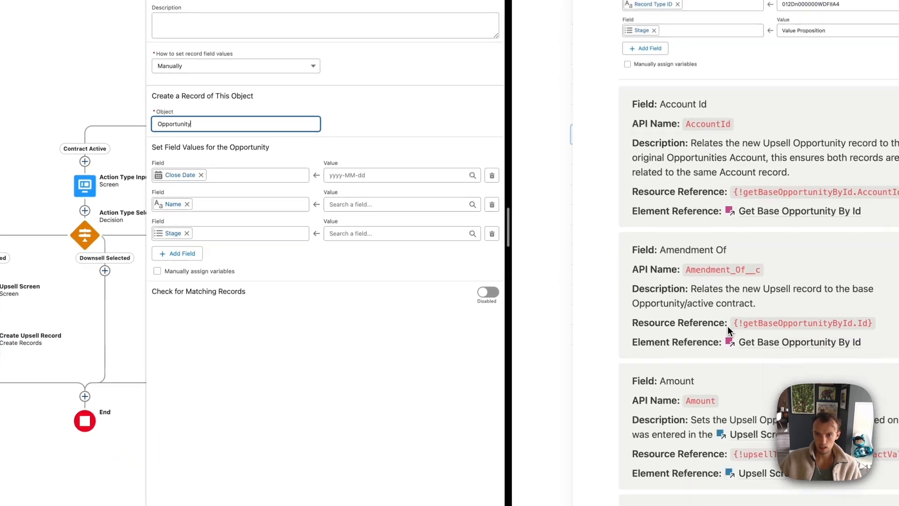
Map Account ID to the base opportunity's AccountId from Get Base Opportunity By Id
text(account)
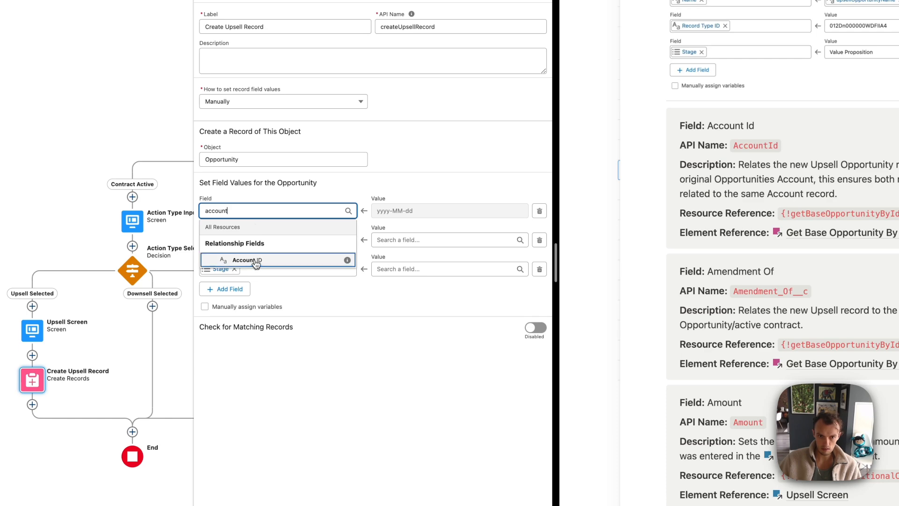
click(256, 263)
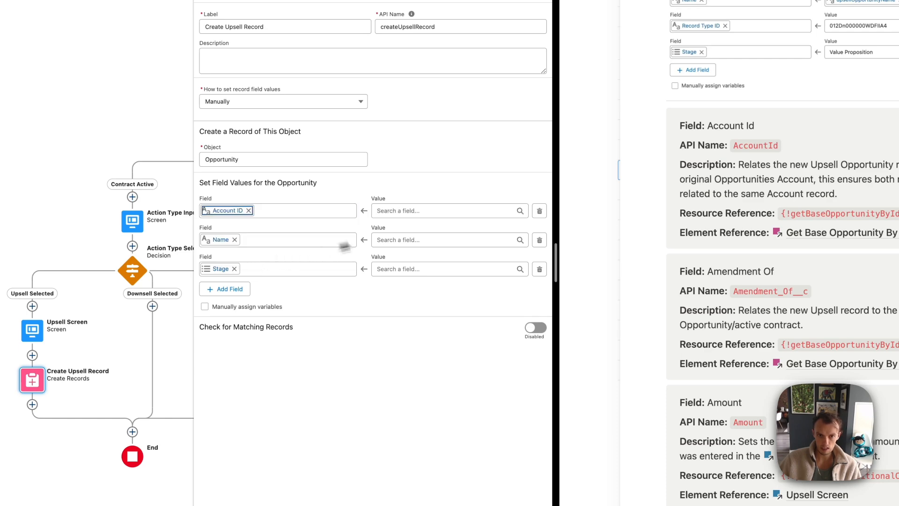
click(393, 215)
click(860, 206)
drag(648, 233, 822, 232)
key(ctrl+c)
click(309, 224)
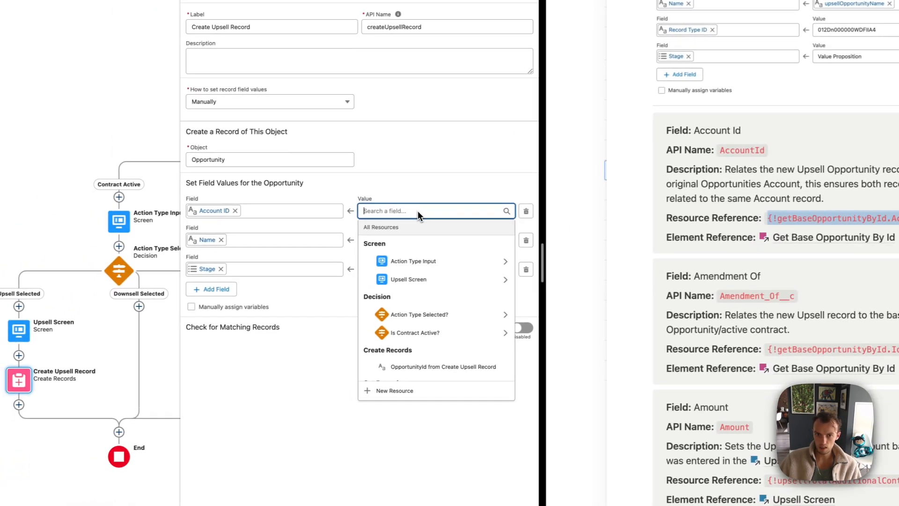
key(ctrl+v)
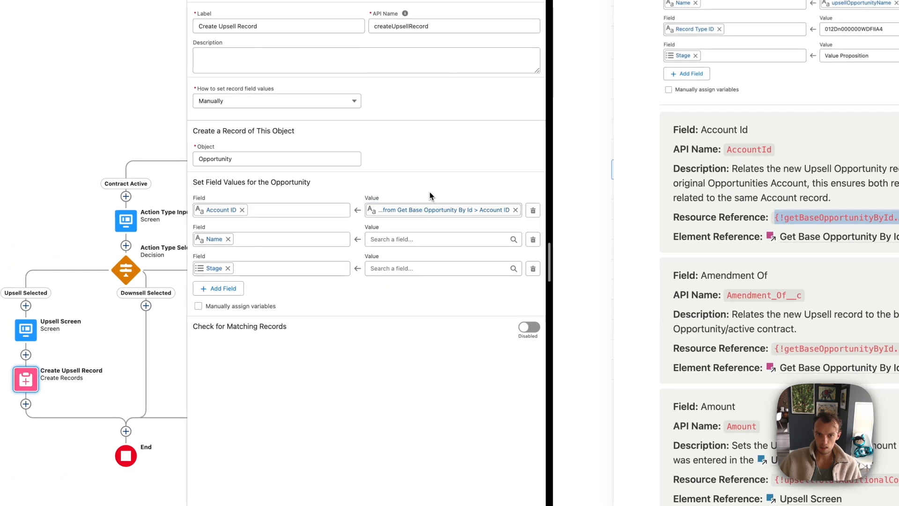
Replace the Name row with Amendment Of set to the base opportunity Id, and remove the Stage row
click(229, 239)
text(amendmen)
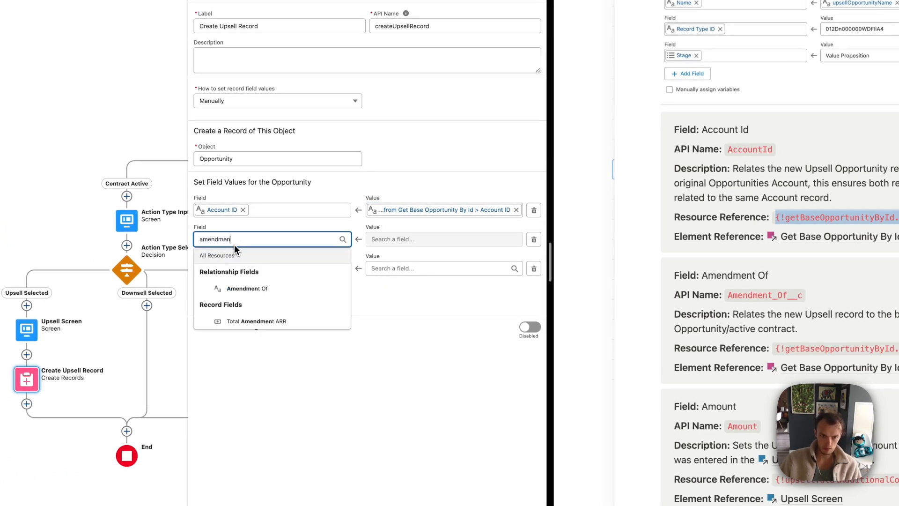
click(240, 292)
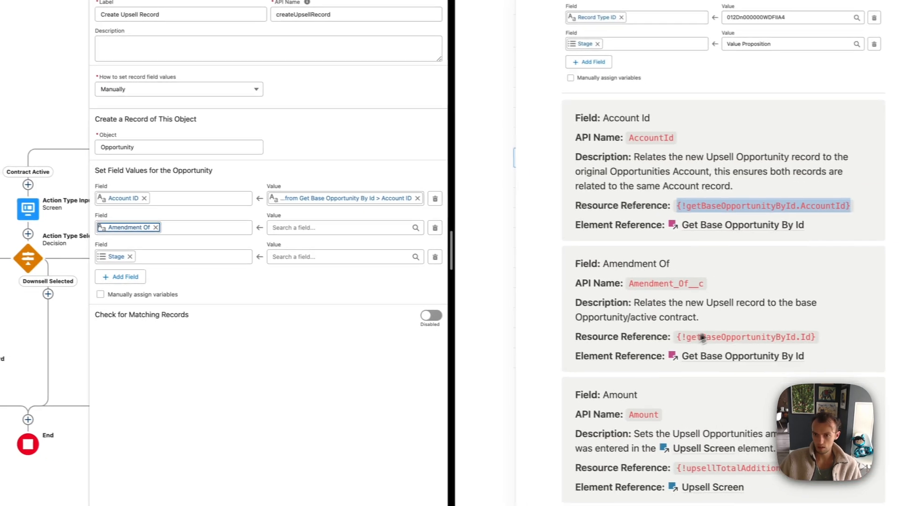
drag(664, 335, 682, 336)
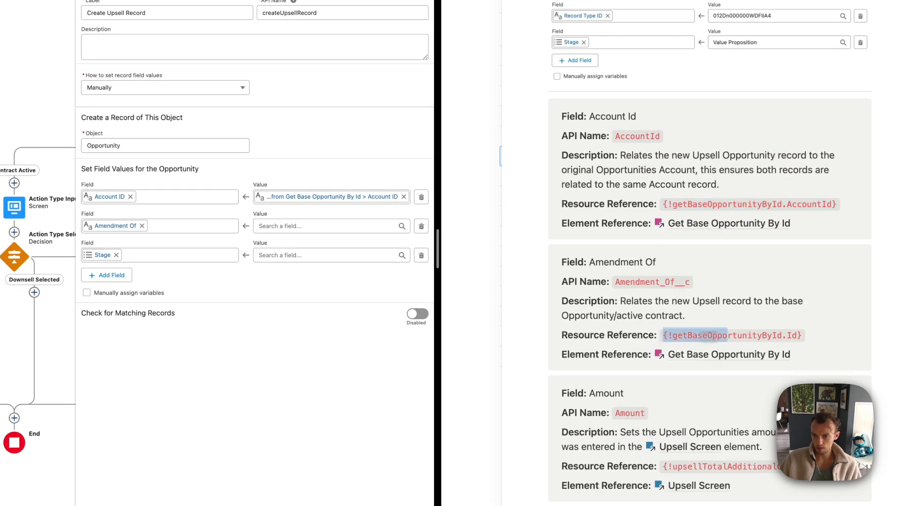
key(super+c)
click(272, 225)
key(super+v)
click(343, 219)
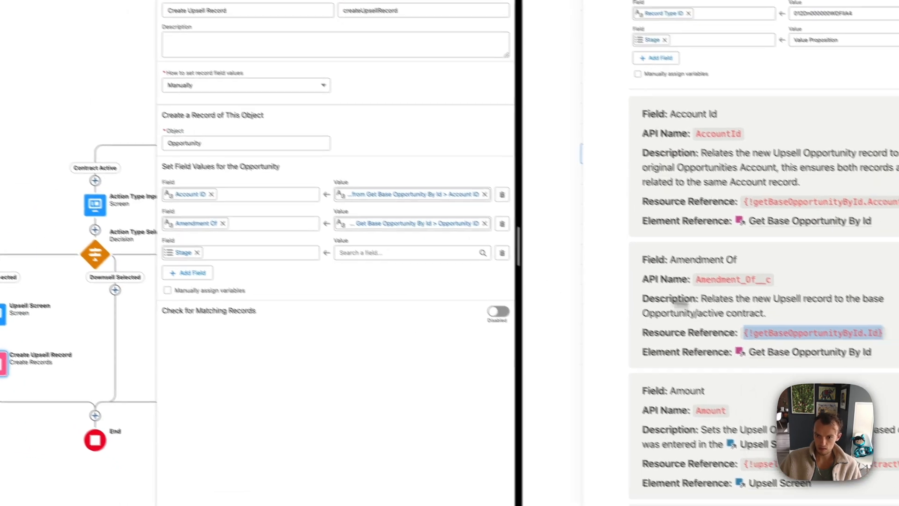
scroll(733, 317, down, 3)
click(233, 242)
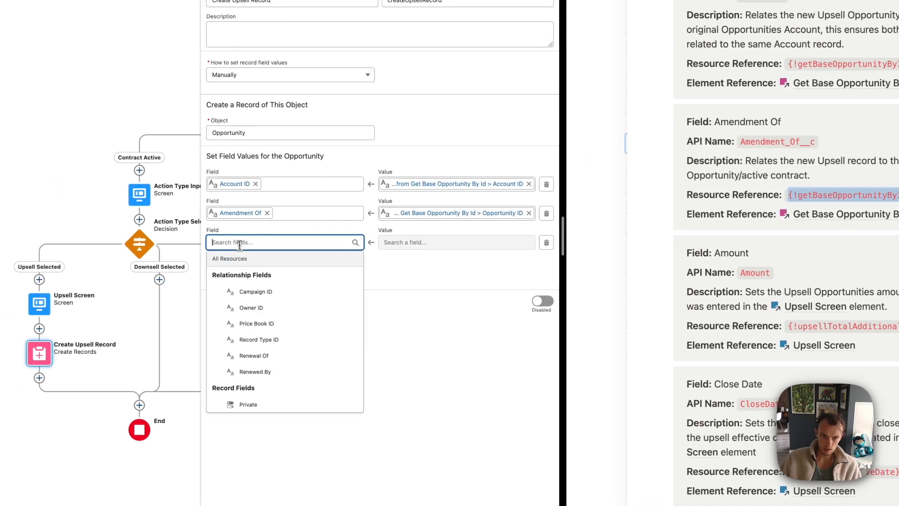
Map the Amount field to the Total Additional Contract Value resource
text(amount)
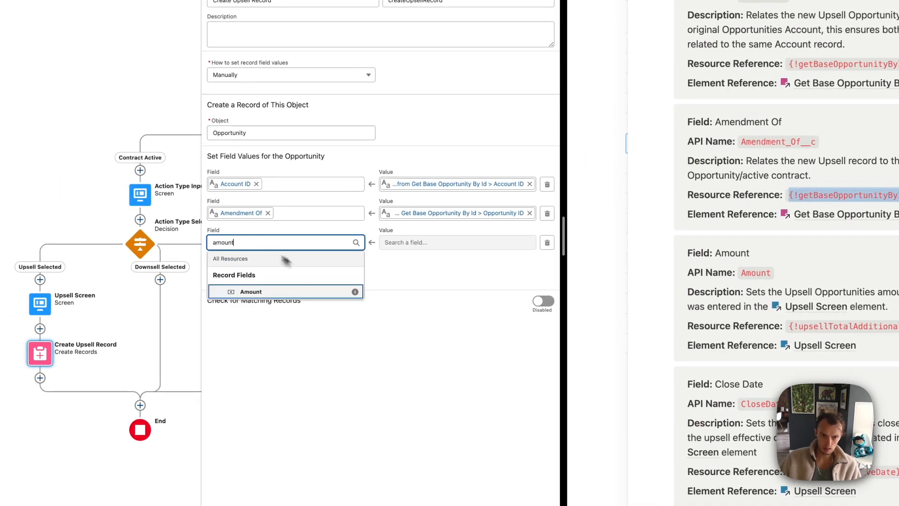
click(256, 291)
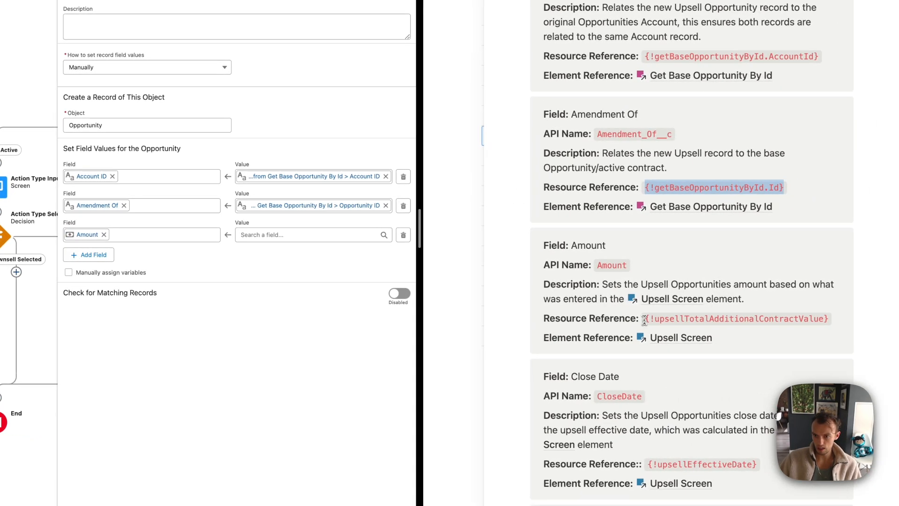
drag(651, 319, 829, 318)
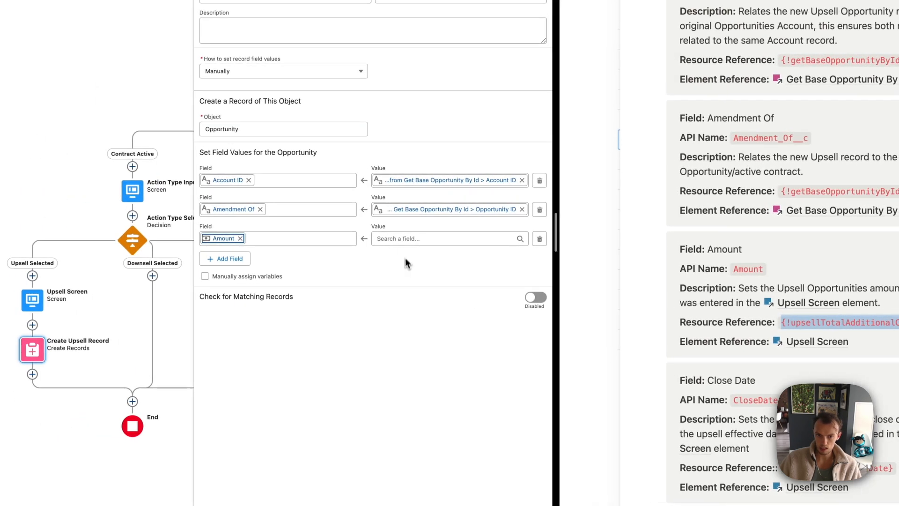
click(272, 238)
key(ctrl+v)
click(353, 276)
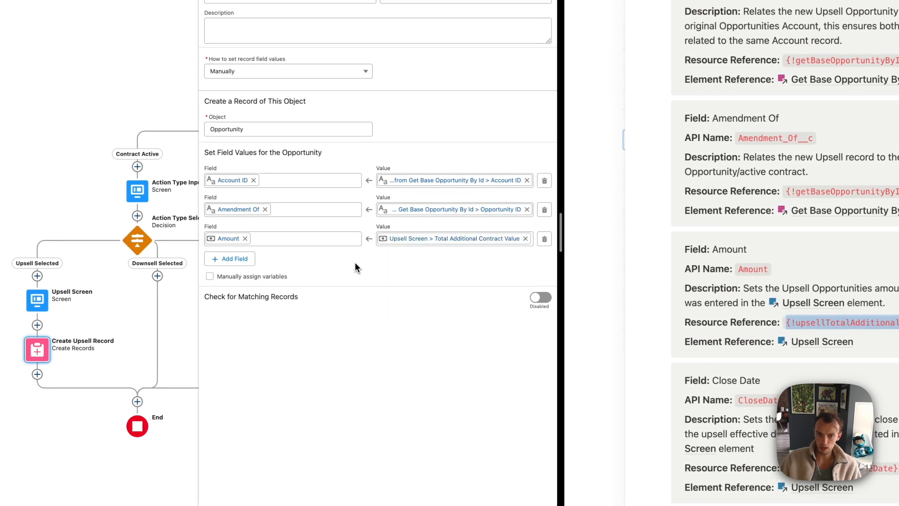
Add Close Date and Contract Start Date as new field rows
click(249, 259)
scroll(746, 333, down, 3)
click(221, 254)
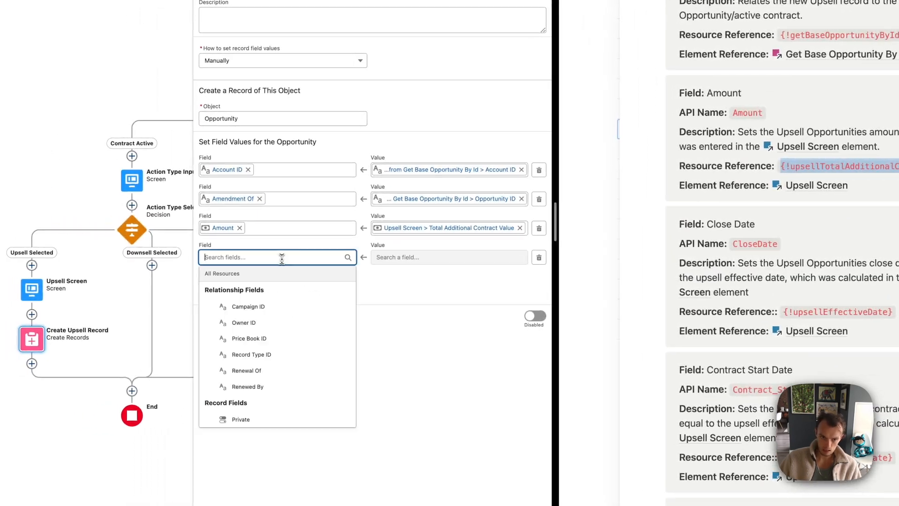
text(close)
click(255, 305)
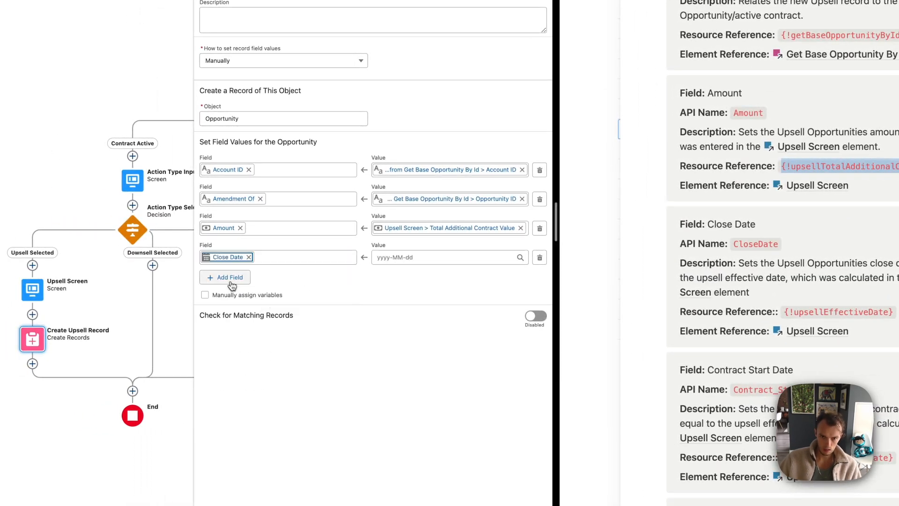
click(226, 278)
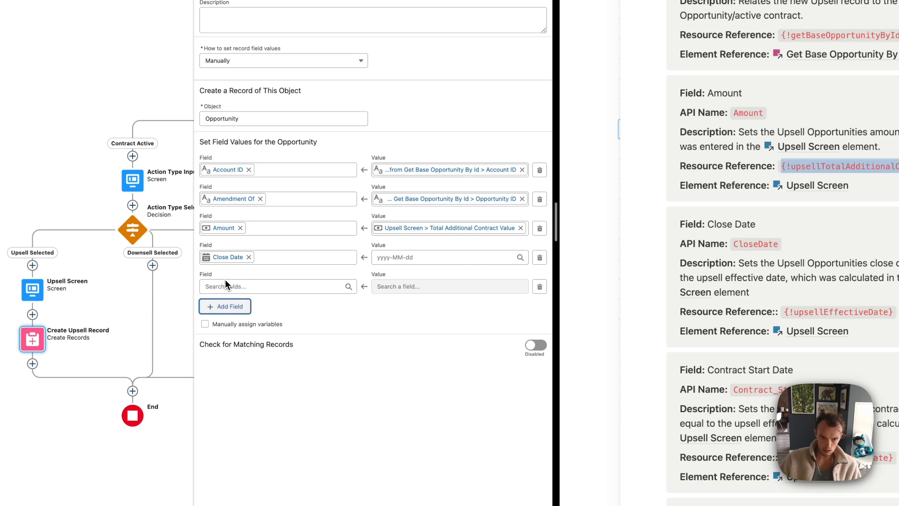
click(226, 285)
text(contract)
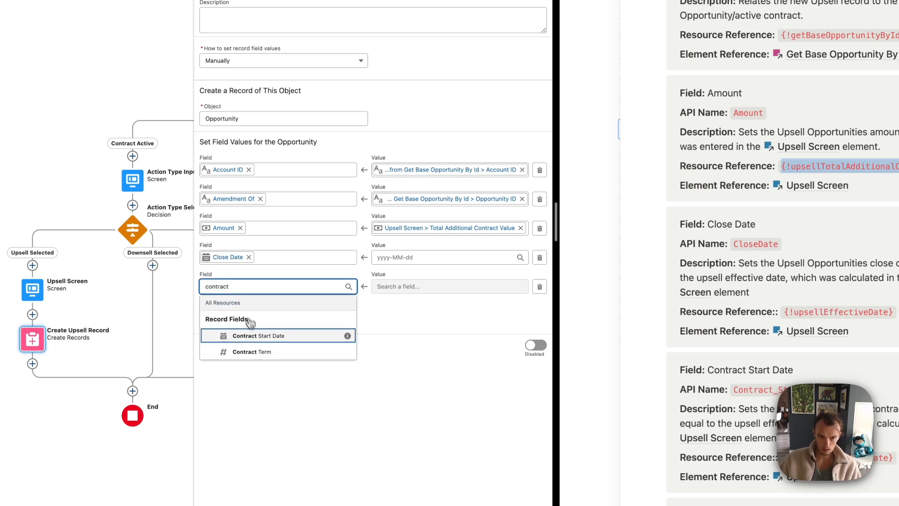
click(249, 336)
Set both Close Date and Contract Start Date to upsellEffectiveDate
click(234, 306)
scroll(658, 366, down, 10)
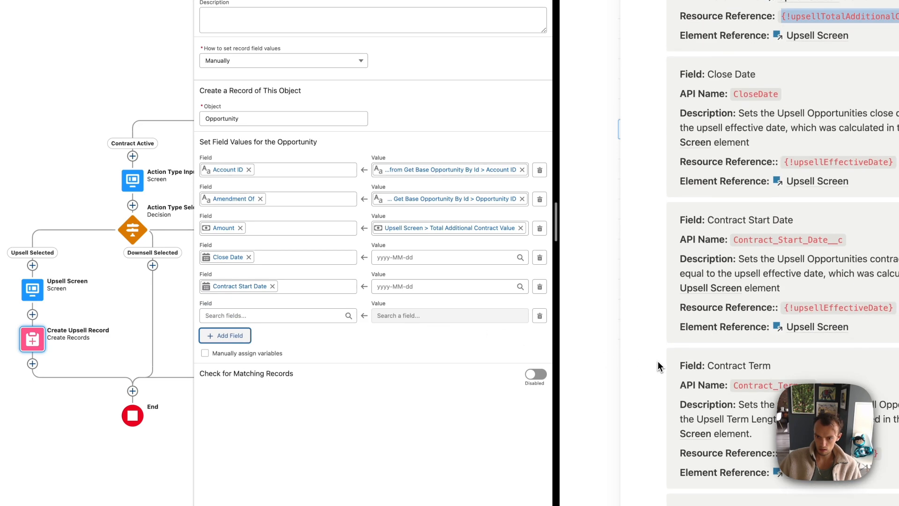
scroll(659, 365, down, 3)
scroll(658, 365, up, 10)
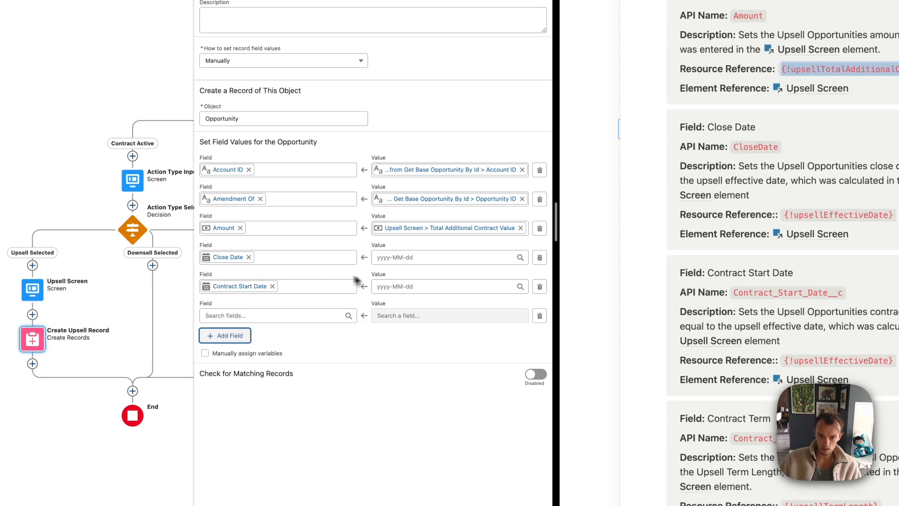
click(401, 285)
click(401, 257)
text(upsell)
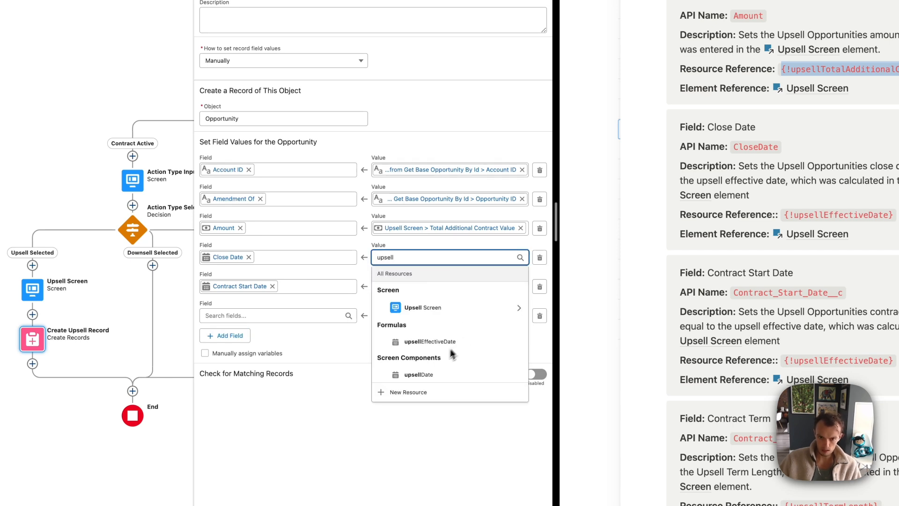
click(430, 341)
click(403, 286)
text(upsell)
click(430, 370)
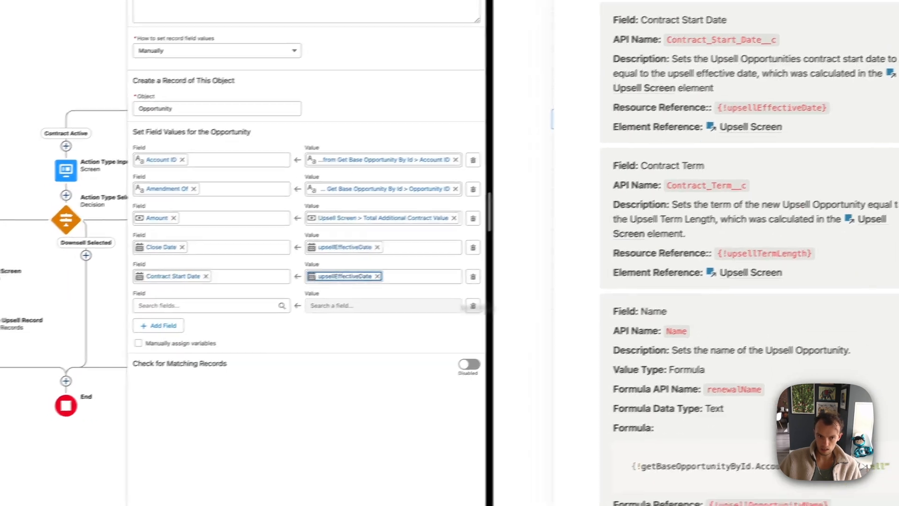
Add Contract Term and set its value to upsellTermLength
click(201, 305)
text(contractt)
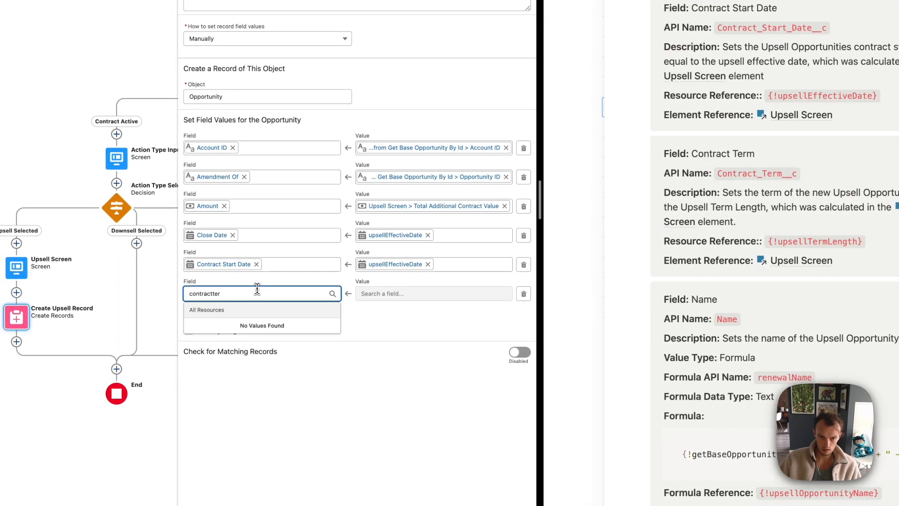
key(BackSpace)
key(BackSpace)
key(BackSpace)
click(253, 343)
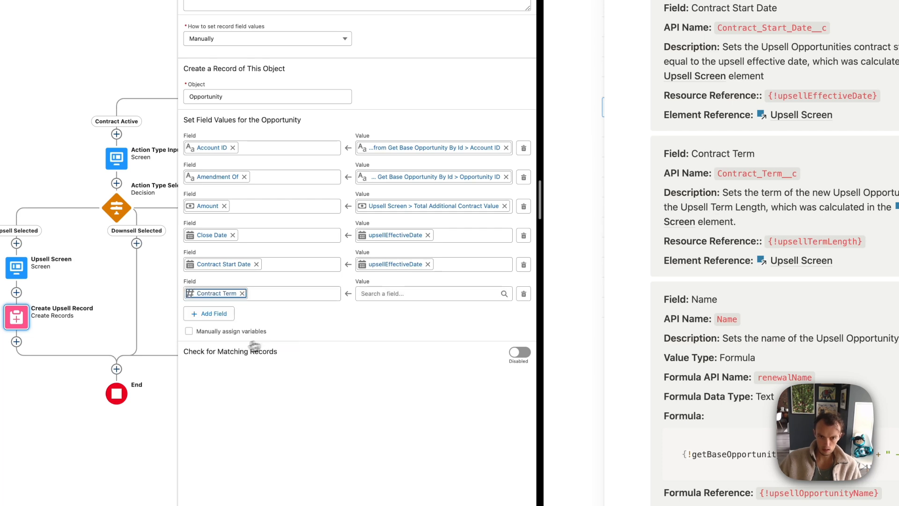
click(399, 294)
text(upsellterm)
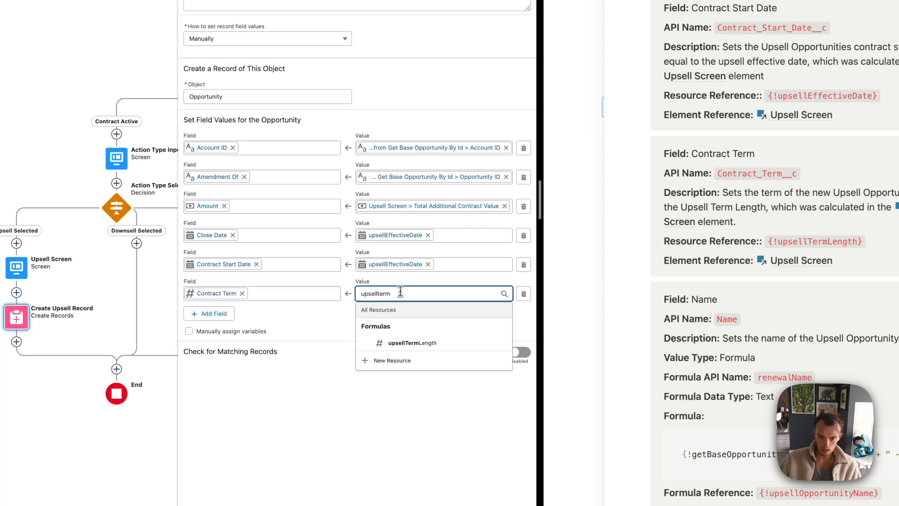
click(403, 343)
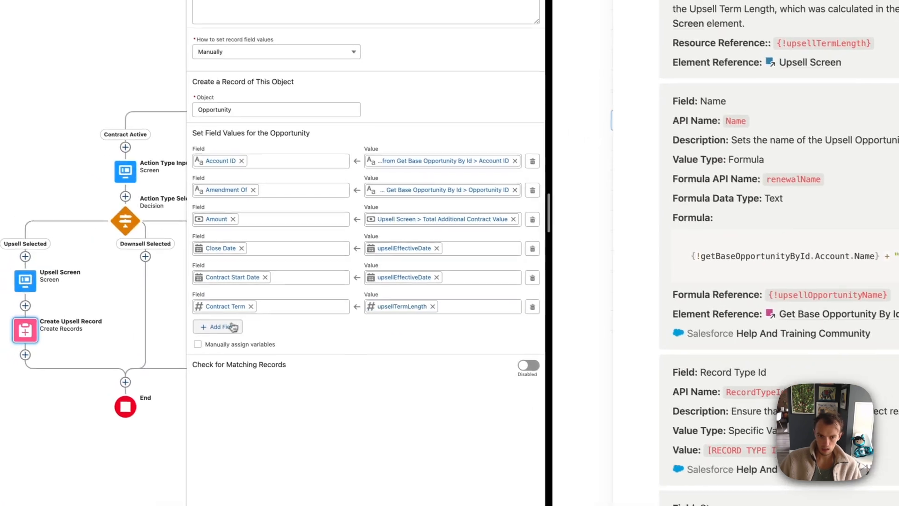
click(232, 327)
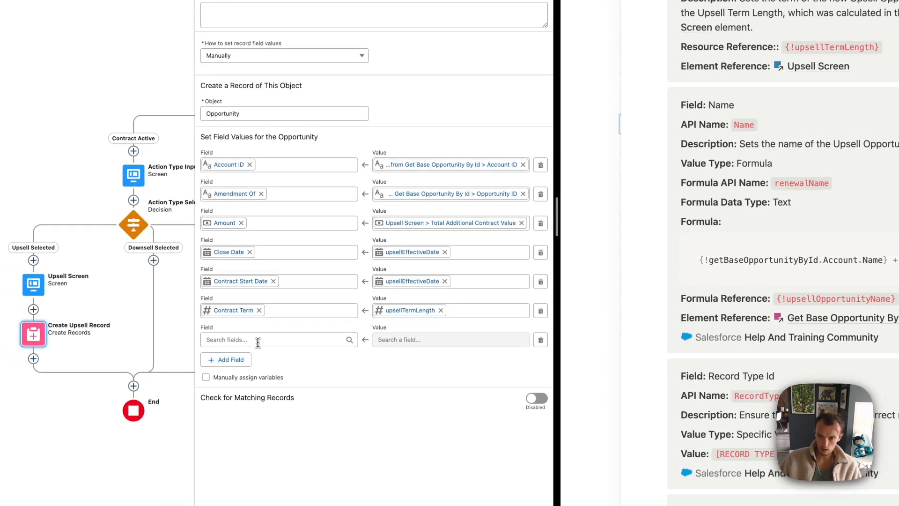
click(257, 342)
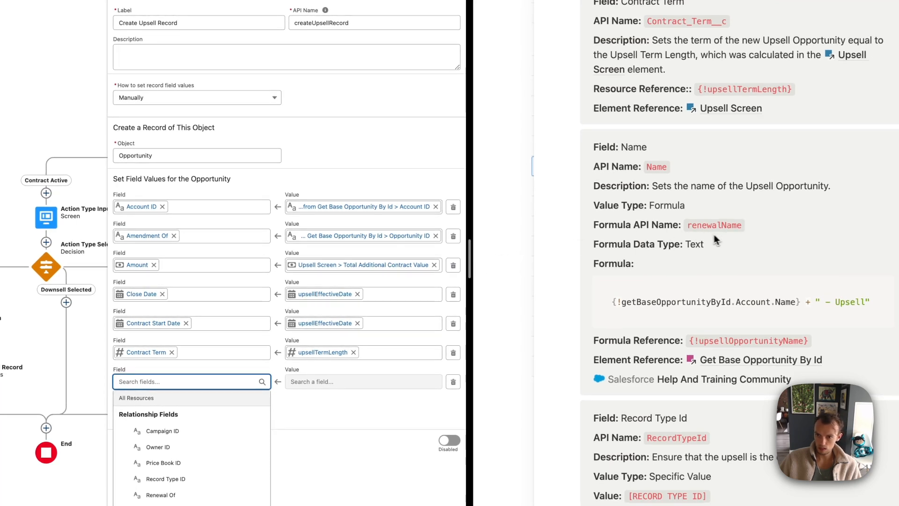
Add a Name field row to the upsell record
text(upsell)
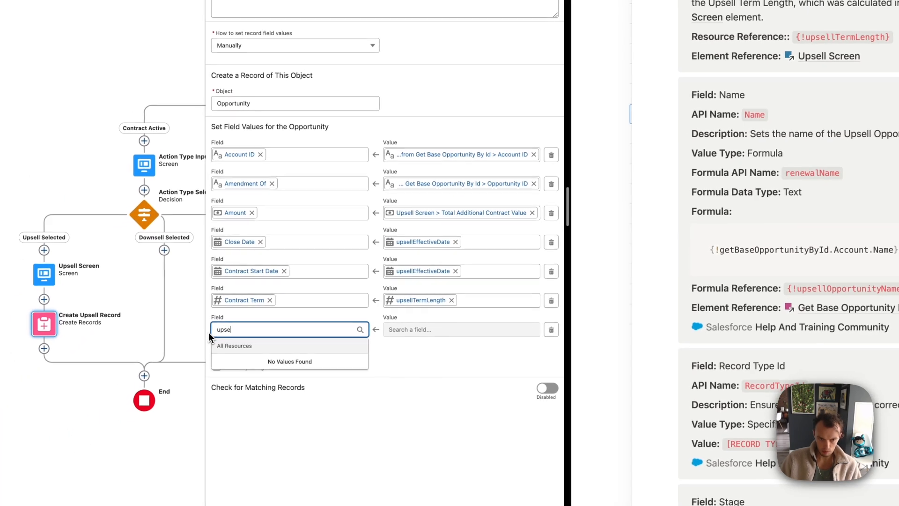
text(Name)
click(406, 412)
click(259, 328)
double_click(273, 324)
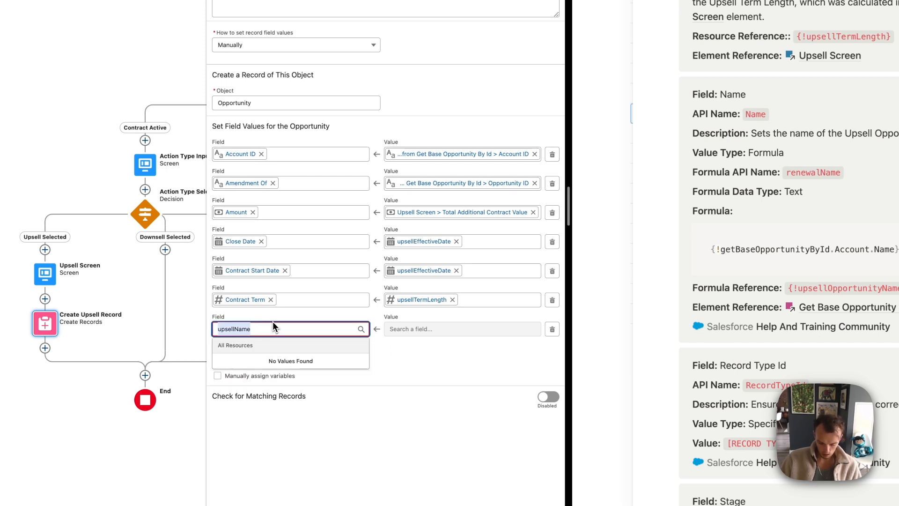
text(name)
click(250, 410)
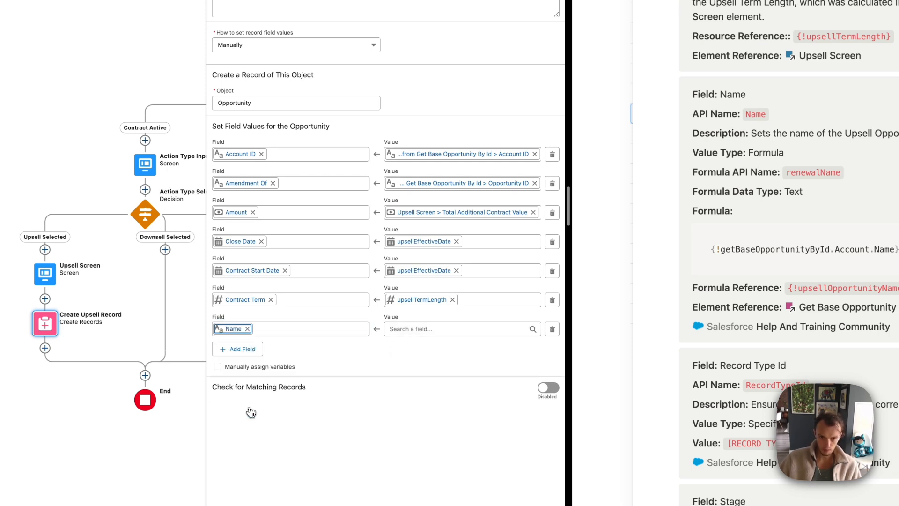
scroll(770, 178, down, 1)
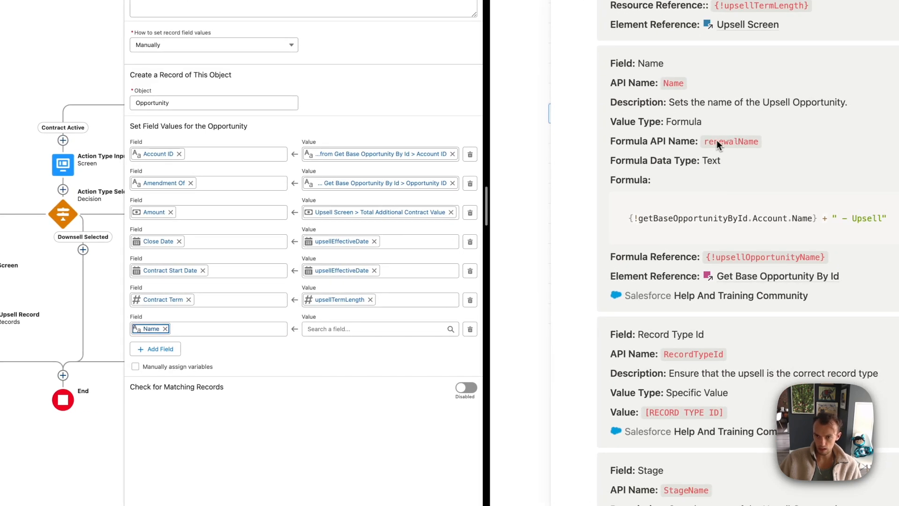
Create a new Text formula resource named upsellName for the Name value
click(338, 330)
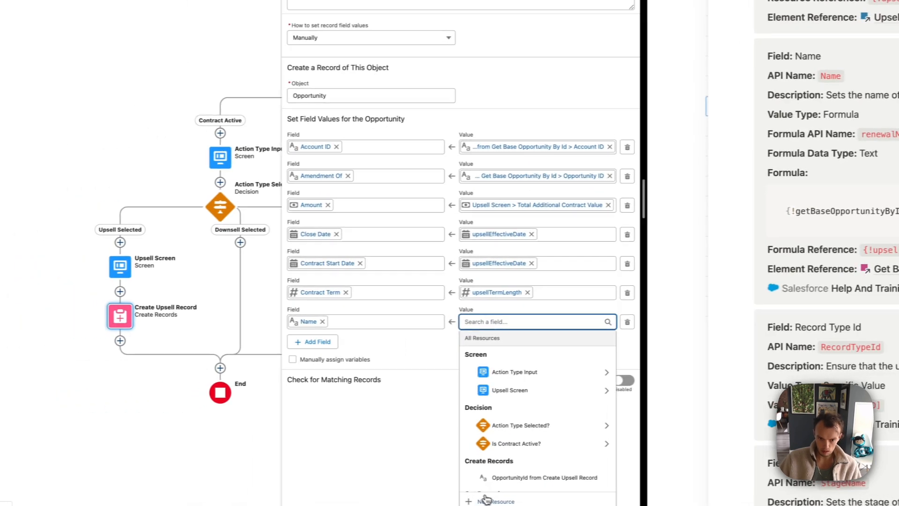
click(326, 504)
click(158, 164)
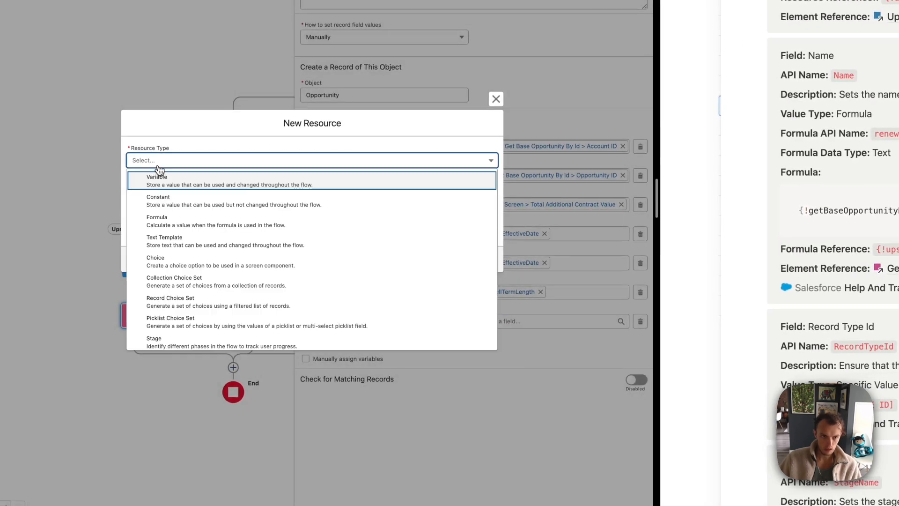
click(163, 220)
click(168, 133)
text(upsellName)
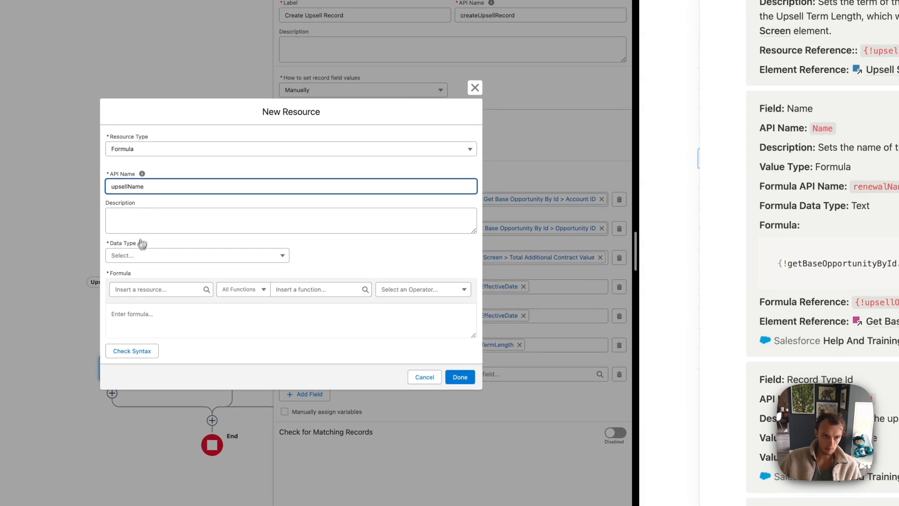
click(142, 255)
click(137, 269)
Paste the account name plus ' - Upsell' formula, check its syntax, and save it
click(149, 289)
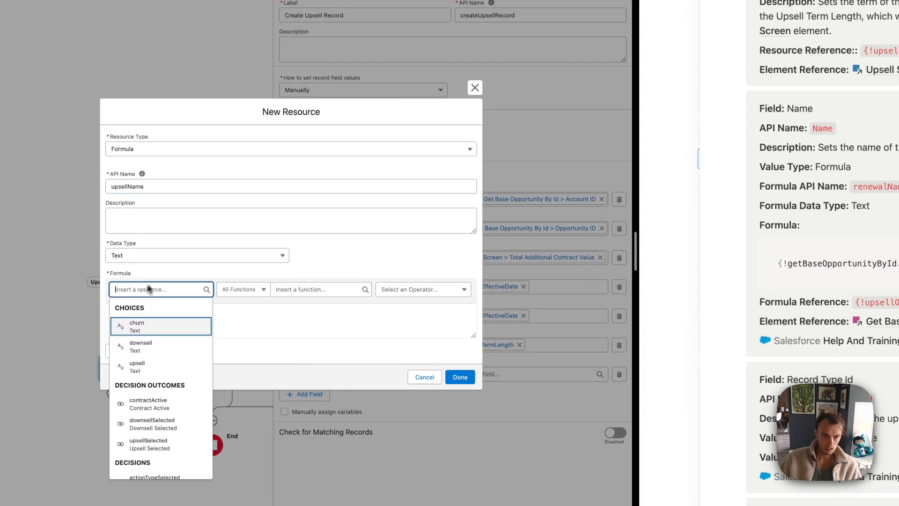
click(158, 314)
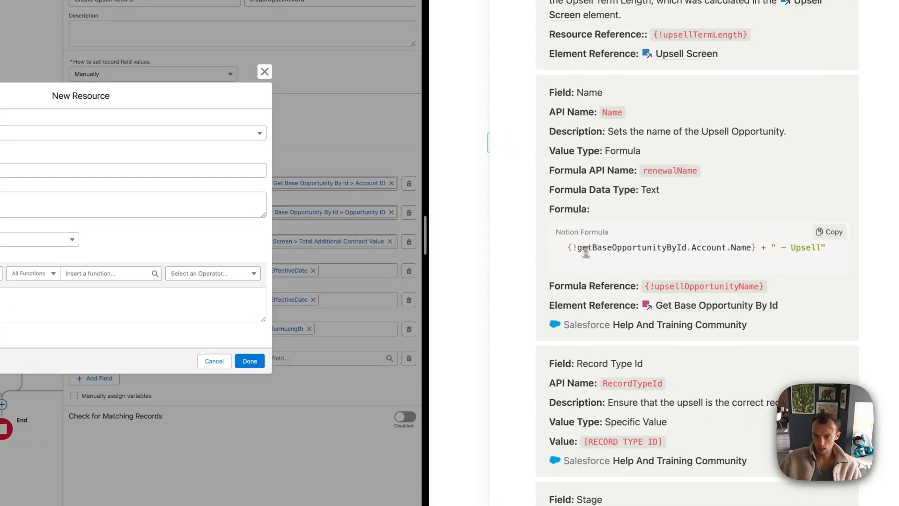
drag(564, 247, 819, 247)
key(ctrl+c)
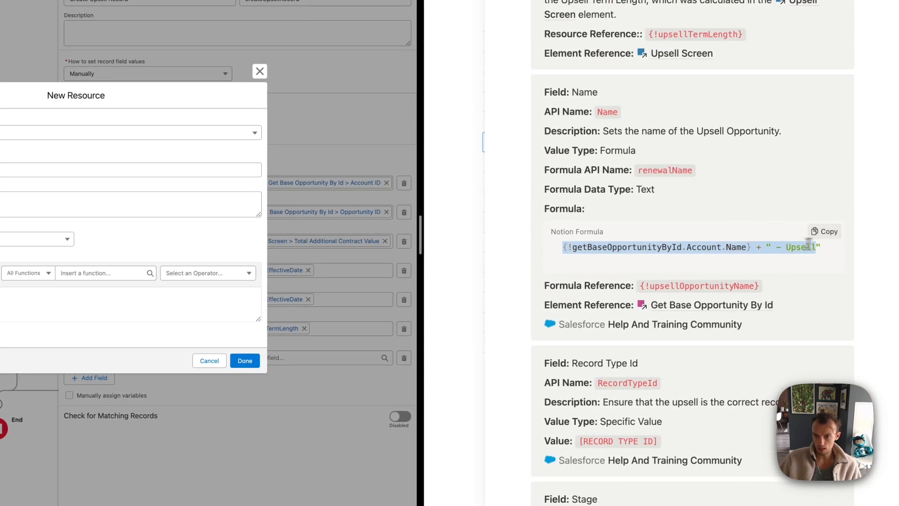
click(29, 304)
key(ctrl+v)
click(141, 312)
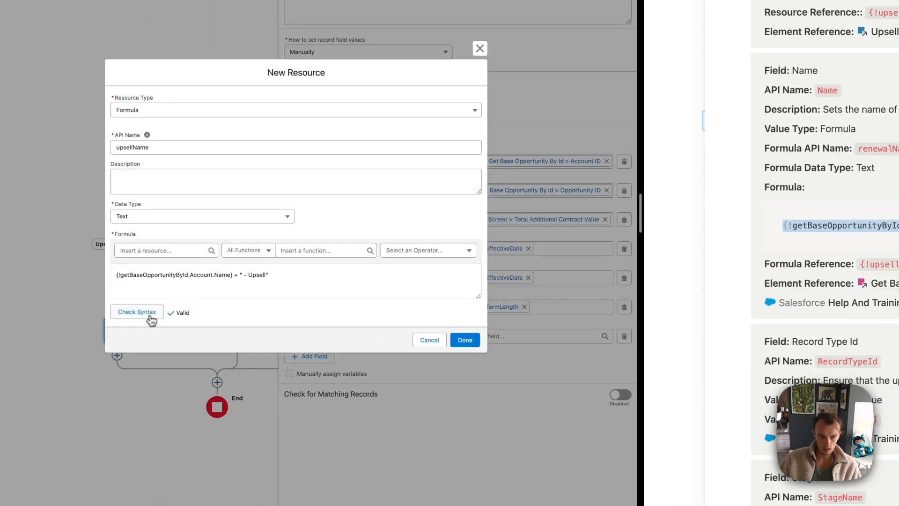
click(465, 340)
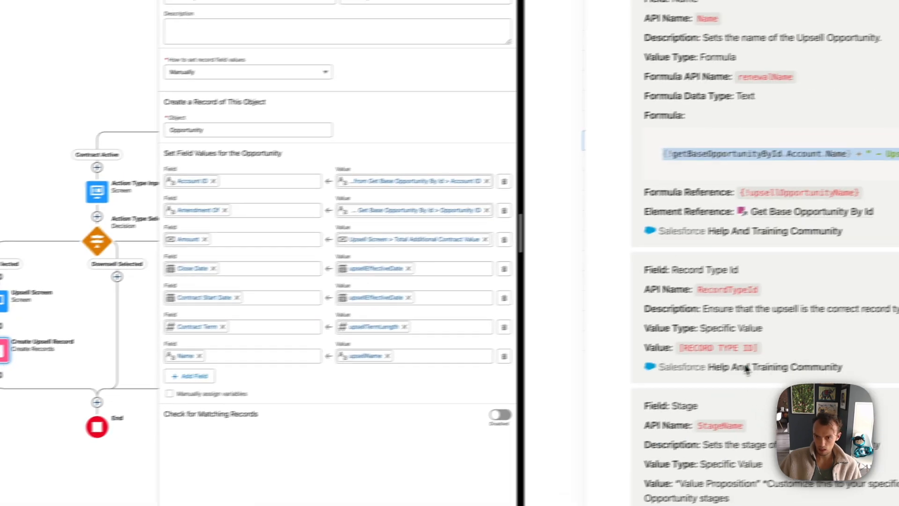
click(655, 214)
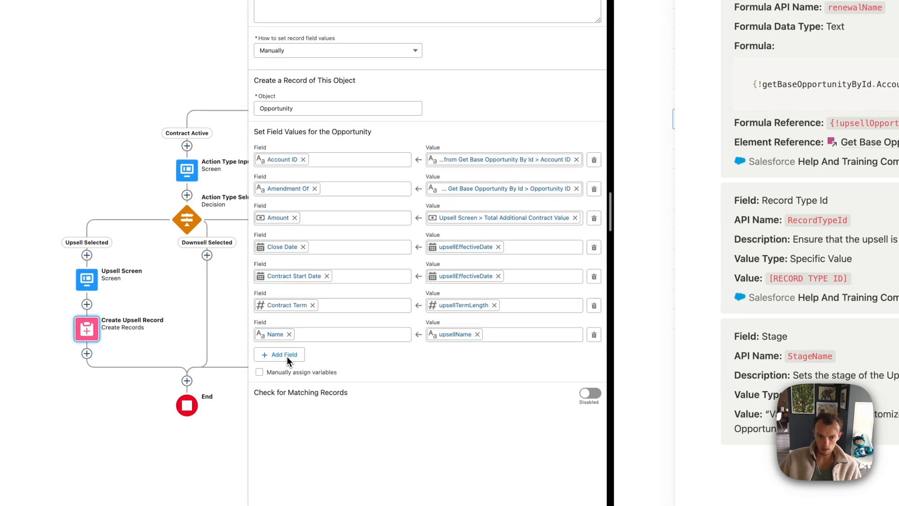
click(181, 378)
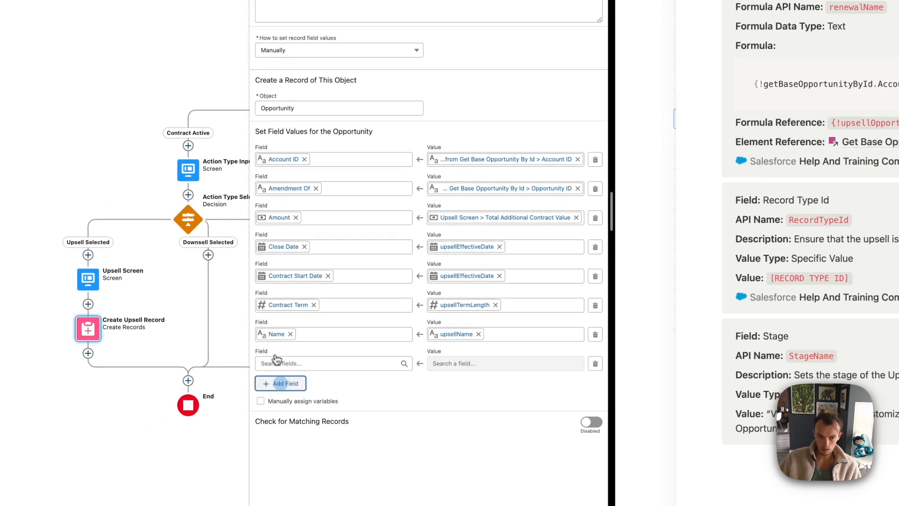
click(194, 380)
Add Record Type ID and Stage fields, setting Stage to Needs Analysis
text(record)
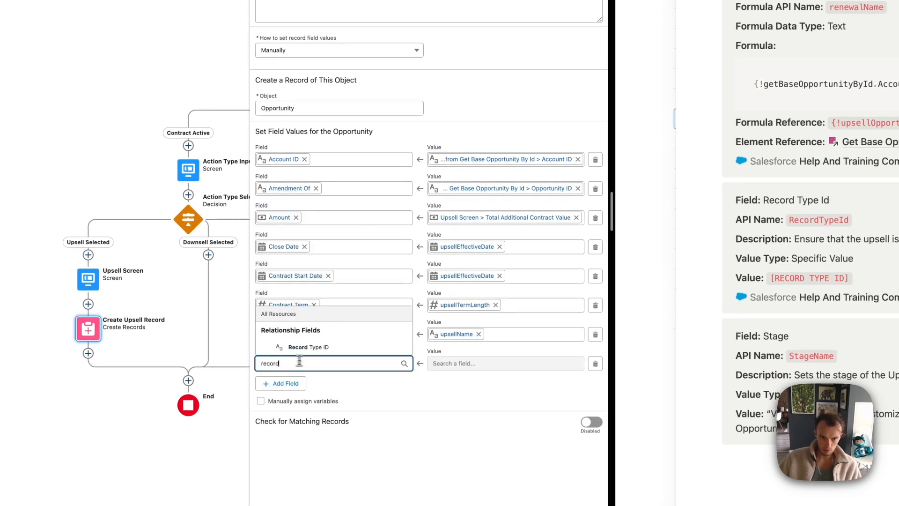
click(313, 349)
click(295, 382)
click(298, 392)
text(stage)
click(295, 376)
click(483, 392)
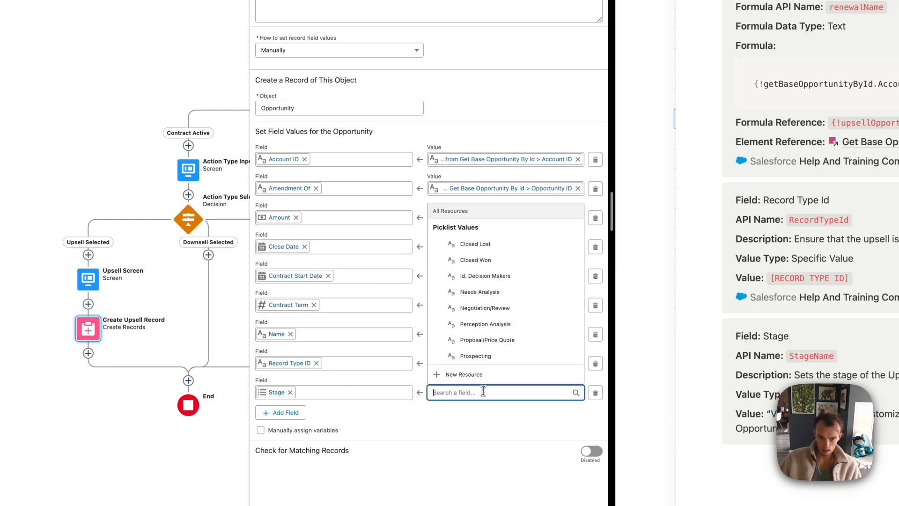
click(482, 292)
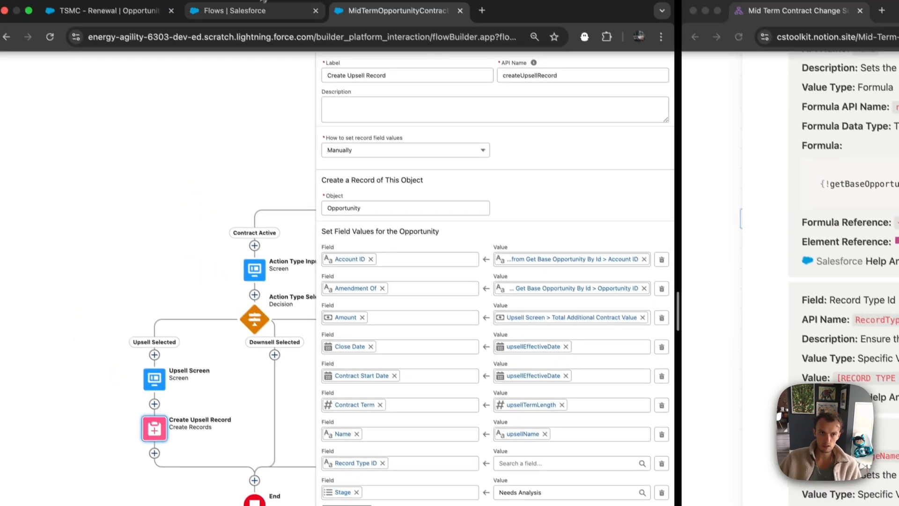
click(244, 25)
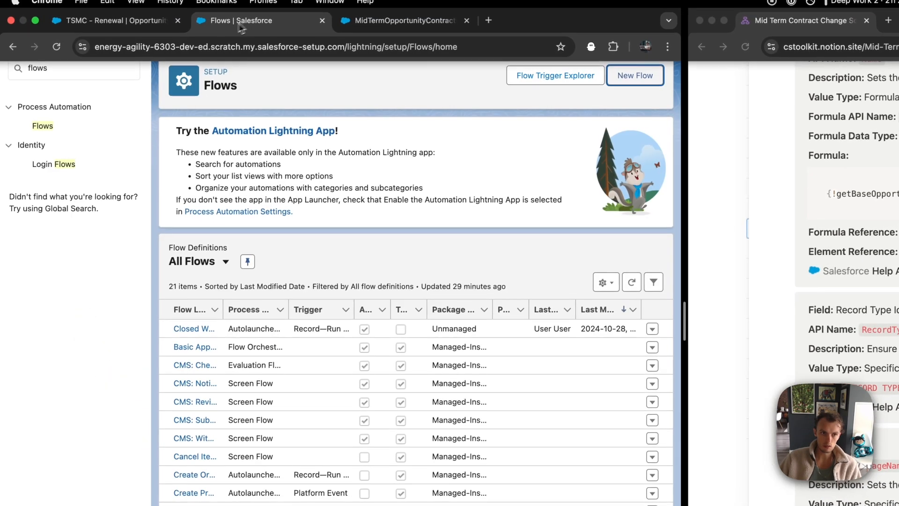
Open the Opportunity object's Upsell record type in Object Manager
click(158, 36)
click(440, 82)
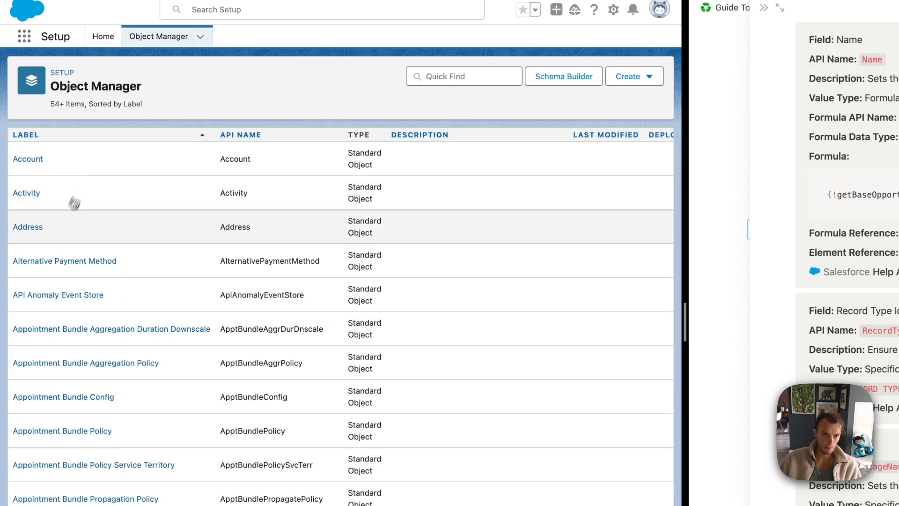
text(opp)
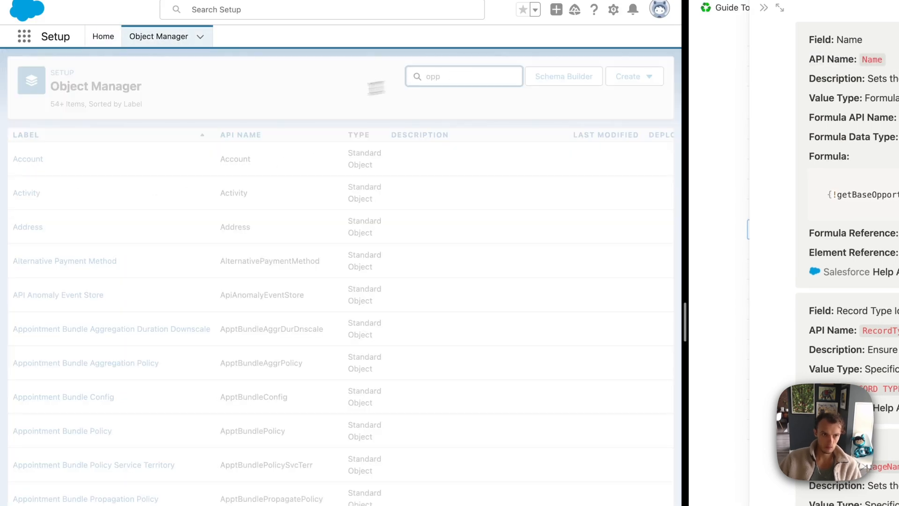
click(44, 158)
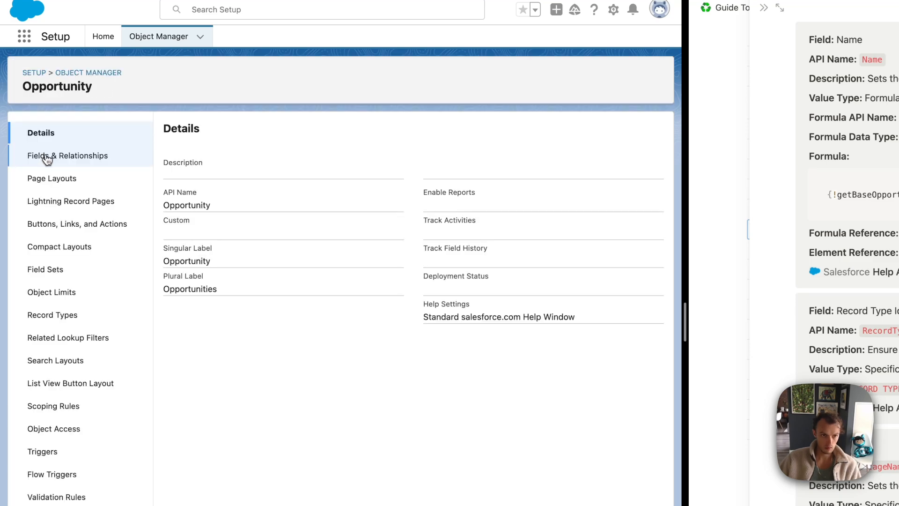
click(64, 314)
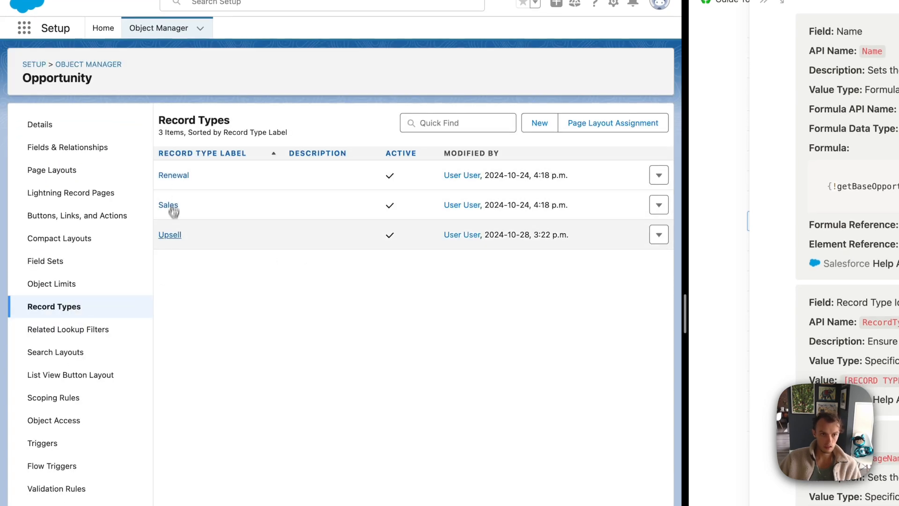
click(176, 235)
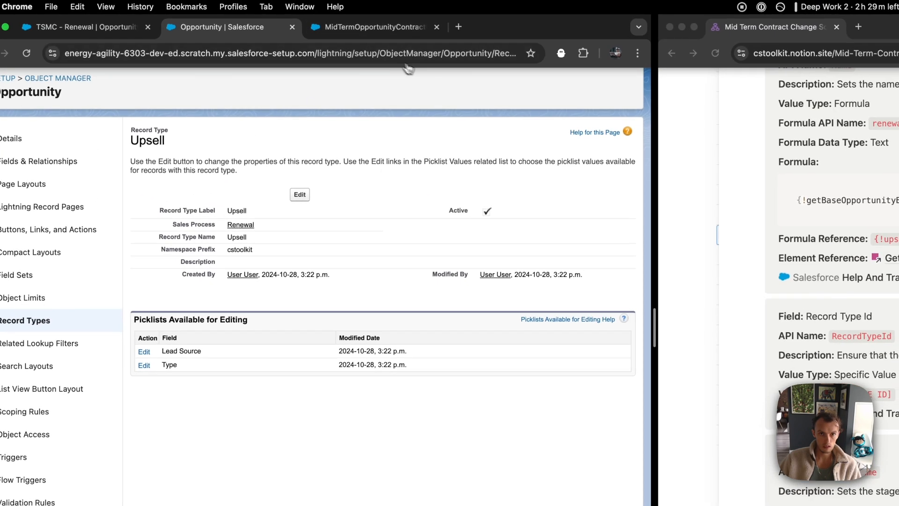
Copy the Upsell record type ID from the URL into the Record Type ID value
click(443, 59)
click(447, 55)
double_click(448, 56)
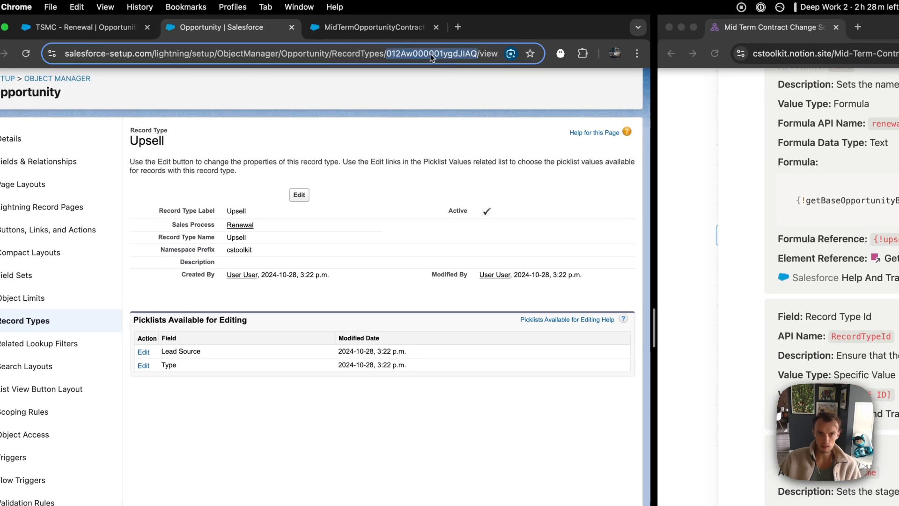
key(super+c)
click(329, 29)
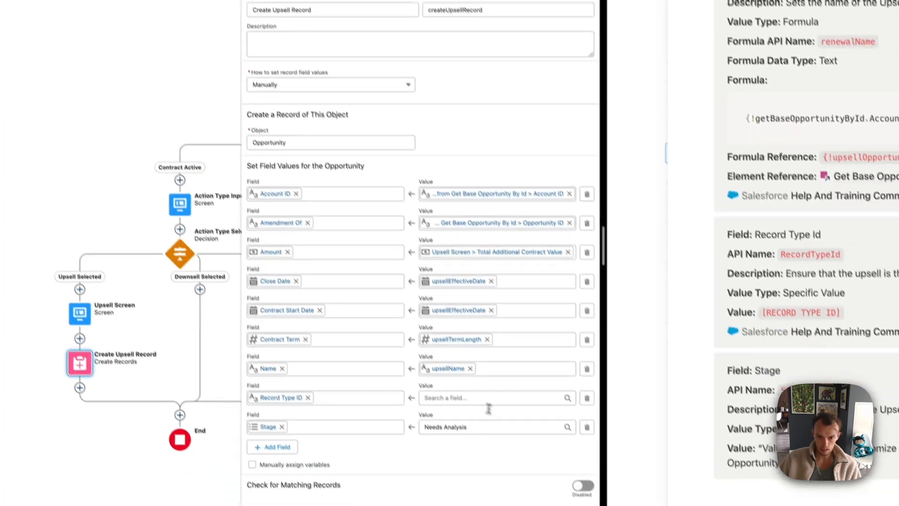
click(529, 481)
key(super+v)
click(449, 445)
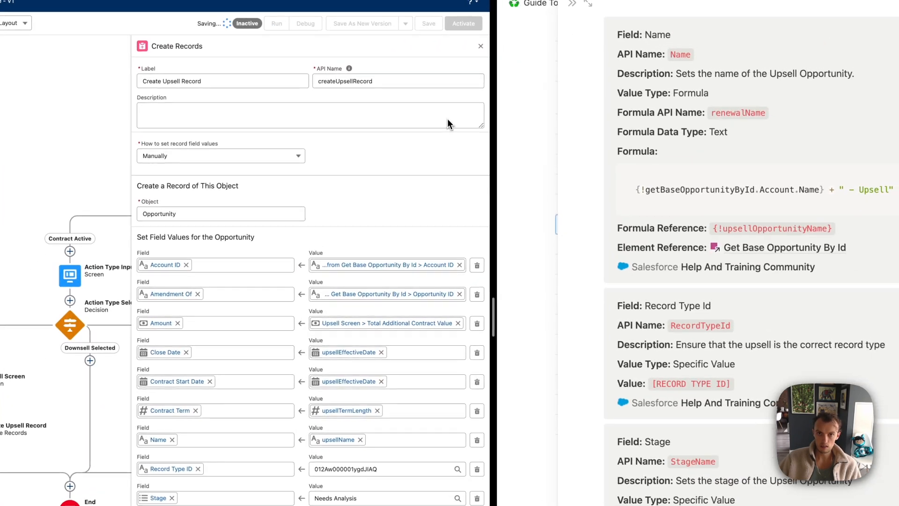
Close the notes panels and the Create Upsell Record settings panel
click(577, 10)
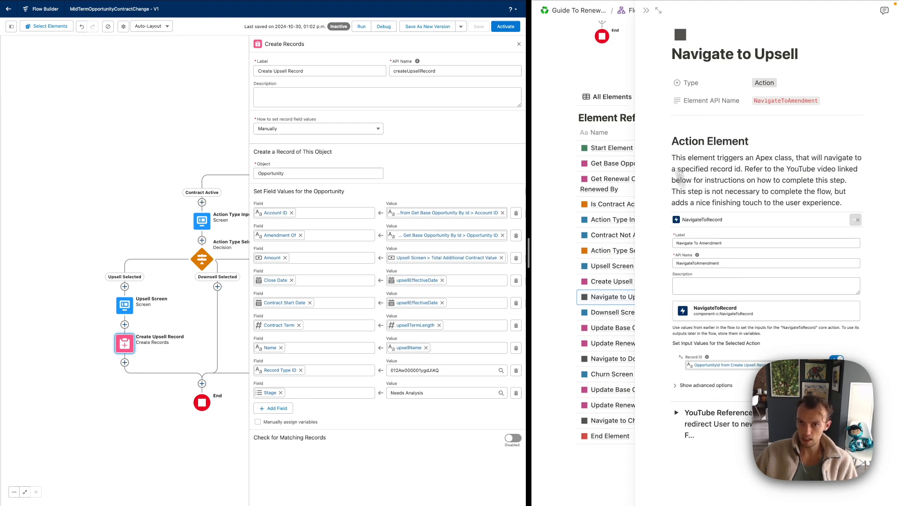
click(647, 11)
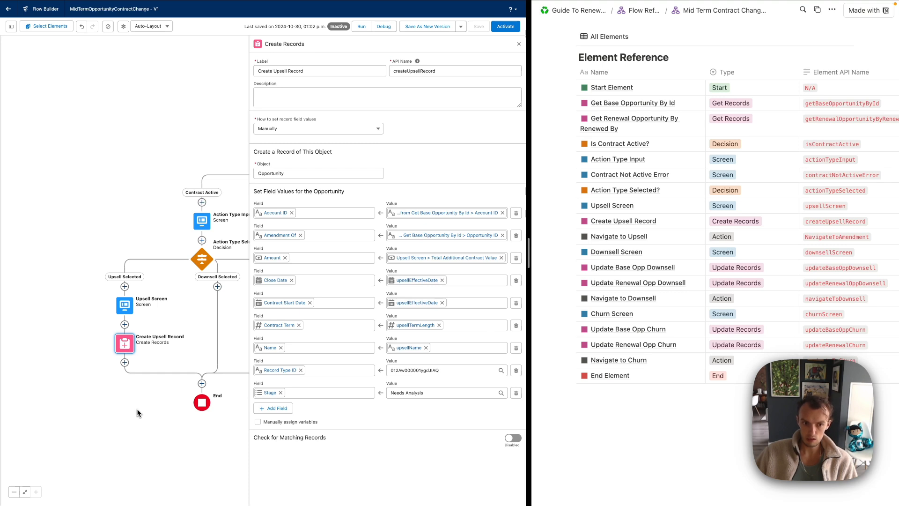
drag(89, 365, 70, 310)
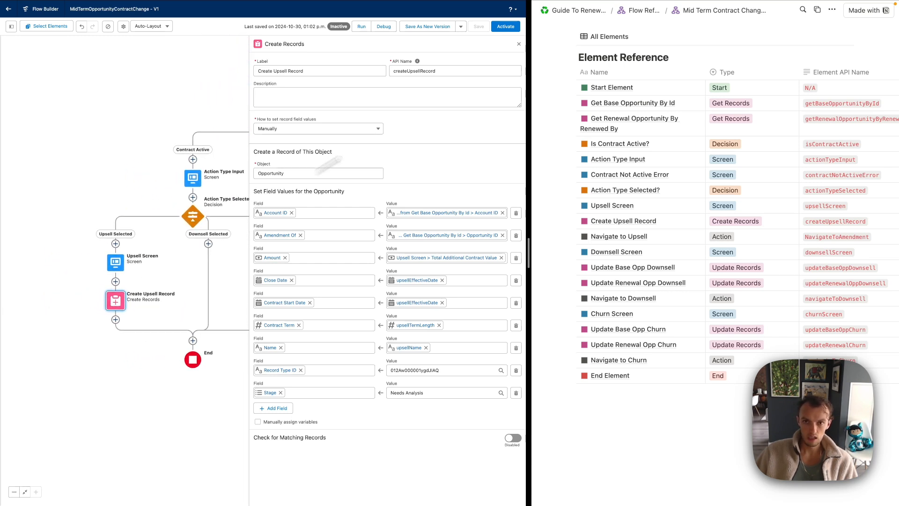
click(518, 45)
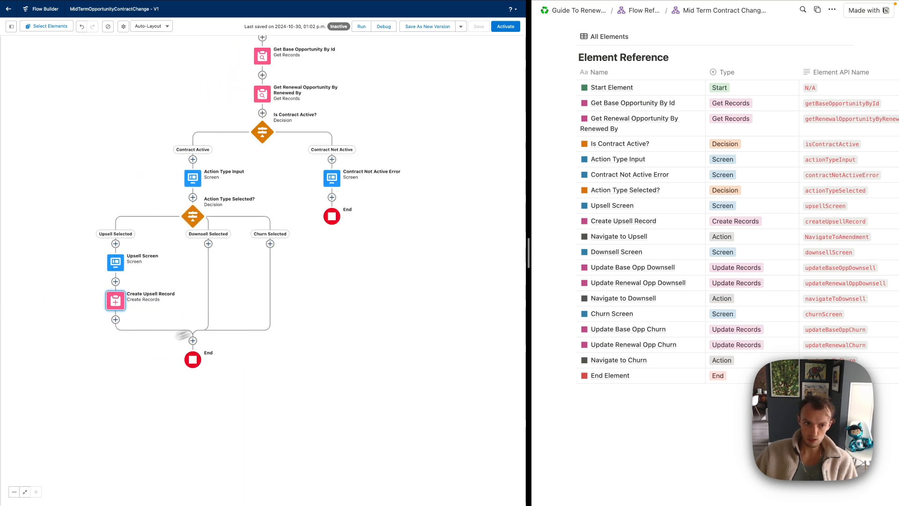
Add an End element after Create Upsell Record, then check the Upsell record type
click(116, 320)
scroll(106, 389, down, 5)
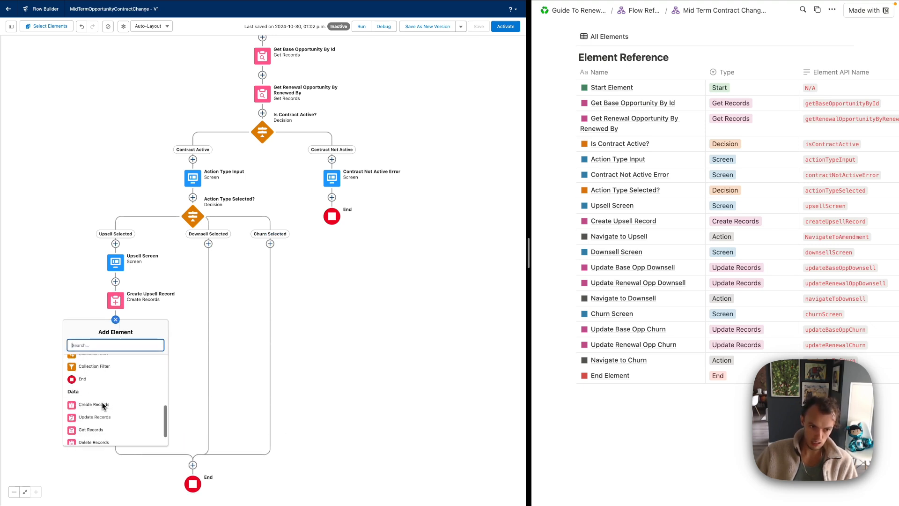
click(84, 381)
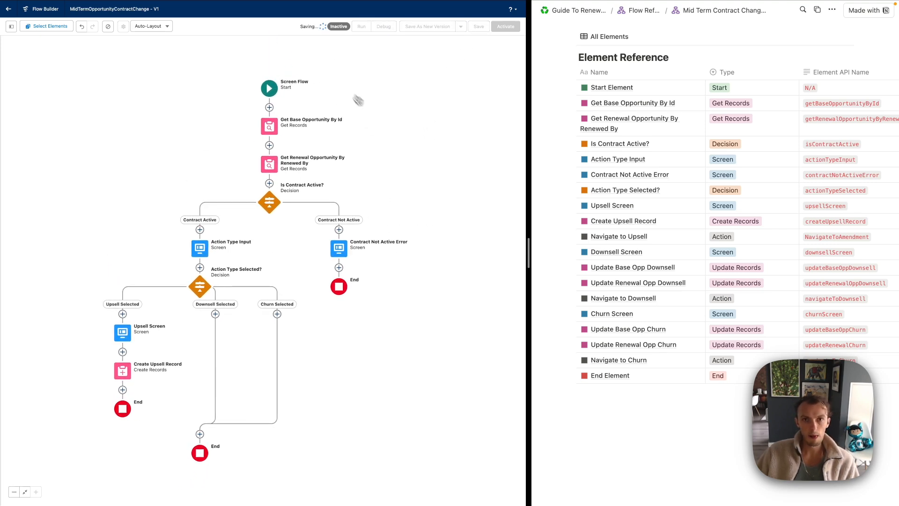
click(169, 18)
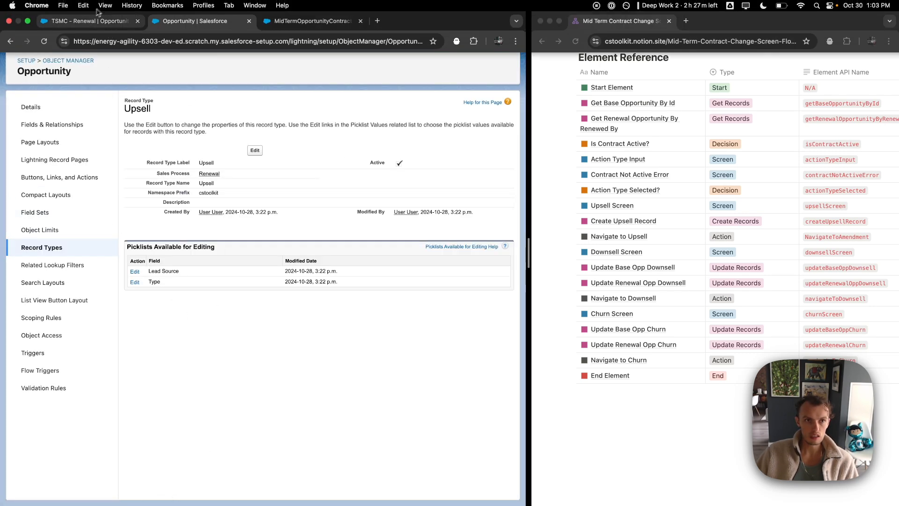
click(88, 21)
click(323, 21)
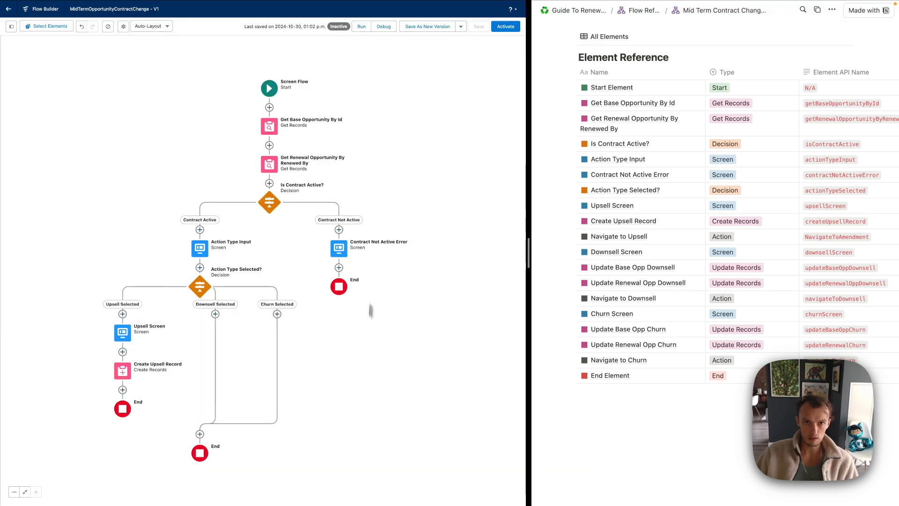
Debug the flow with the renewal's recordId and choose the upsell action type
click(361, 26)
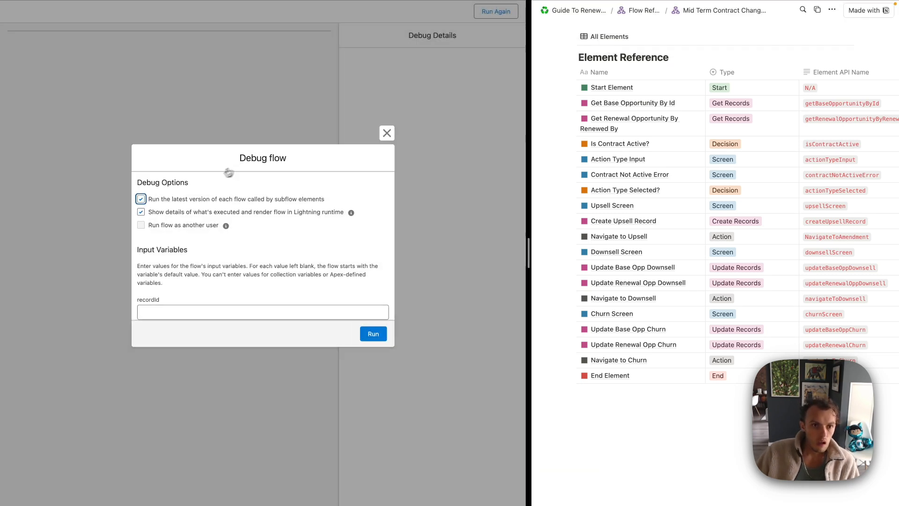
click(178, 311)
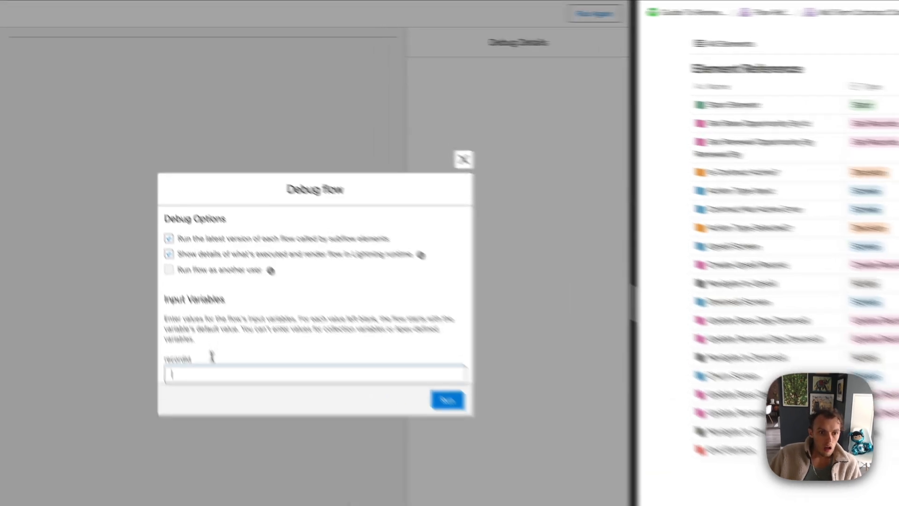
key(ctrl+v)
click(372, 333)
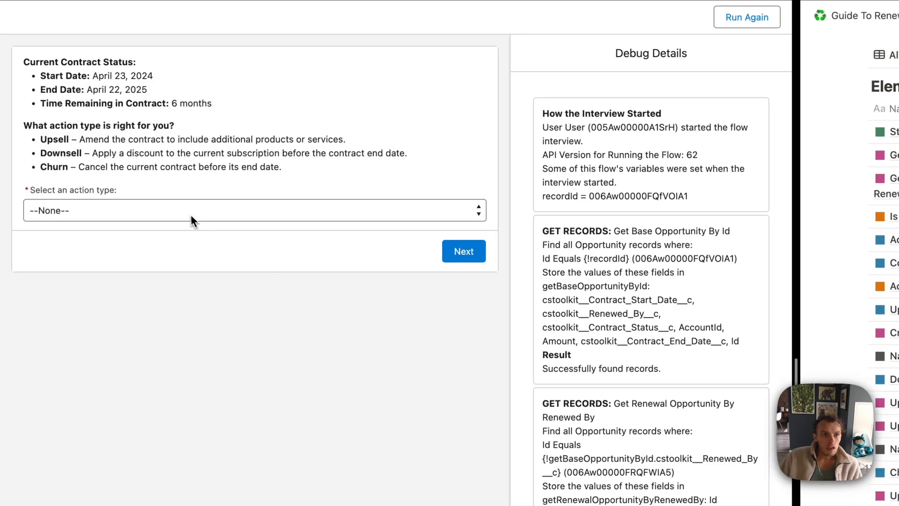
click(182, 210)
click(113, 226)
click(460, 246)
Set Upsell Date to October 8 and a $1,000 contract value, then review the preview
click(111, 265)
click(128, 253)
click(357, 360)
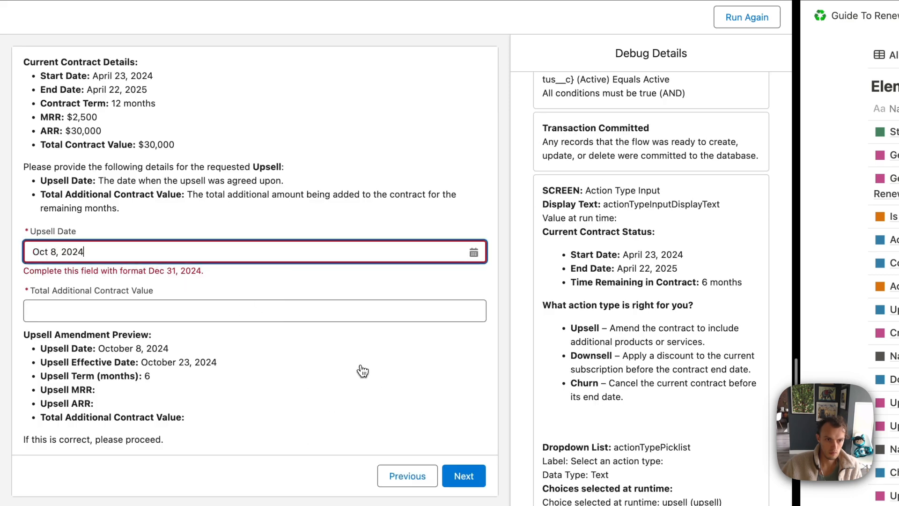
click(235, 300)
text(1000)
click(250, 369)
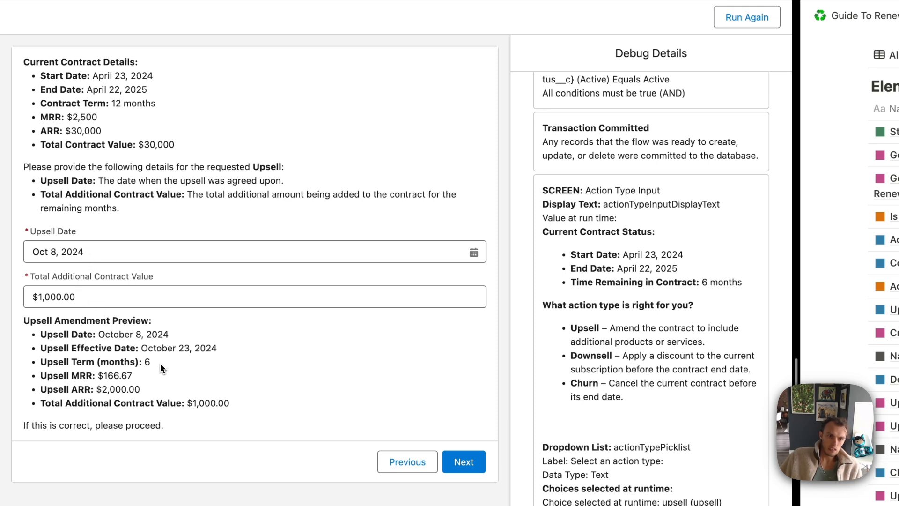
drag(151, 362, 41, 359)
click(59, 363)
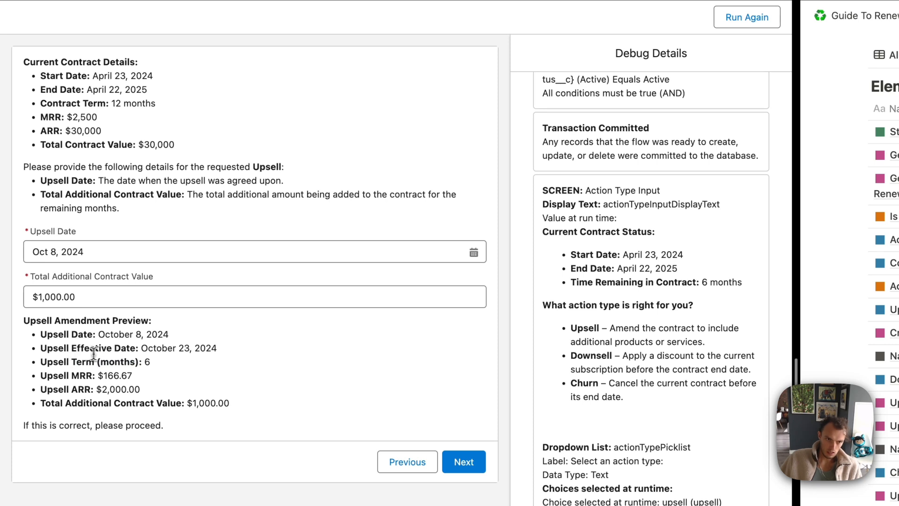
drag(140, 348, 234, 347)
click(234, 345)
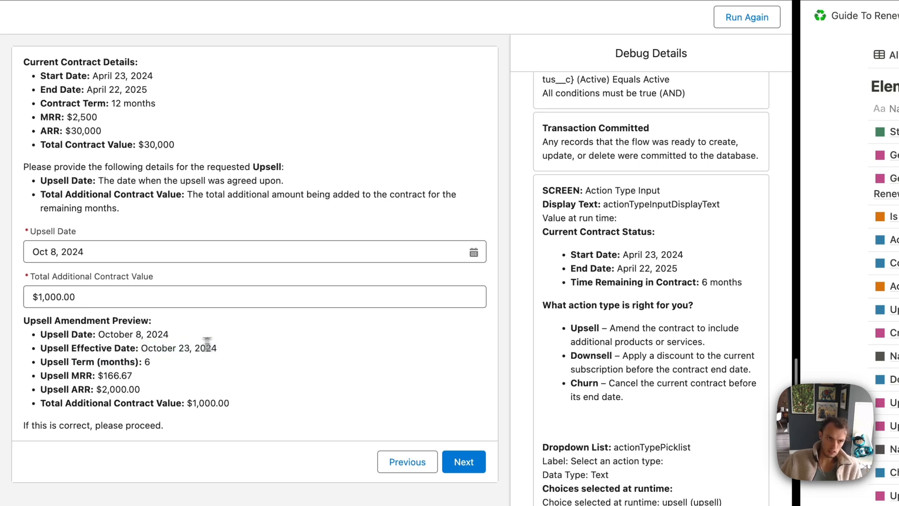
drag(140, 347, 212, 350)
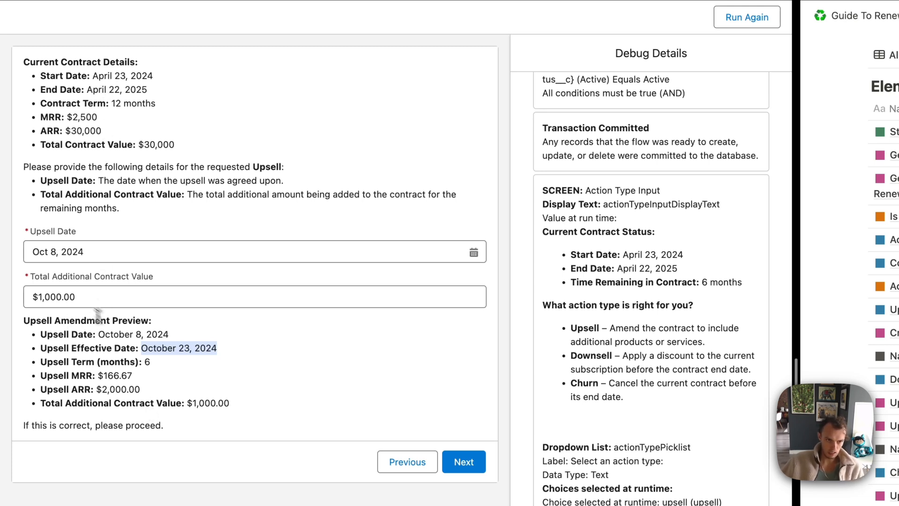
Change Total Additional Contract Value to 6000 and submit the upsell
click(42, 297)
double_click(39, 299)
key(Right)
key(BackSpace)
key(BackSpace)
key(BackSpace)
key(BackSpace)
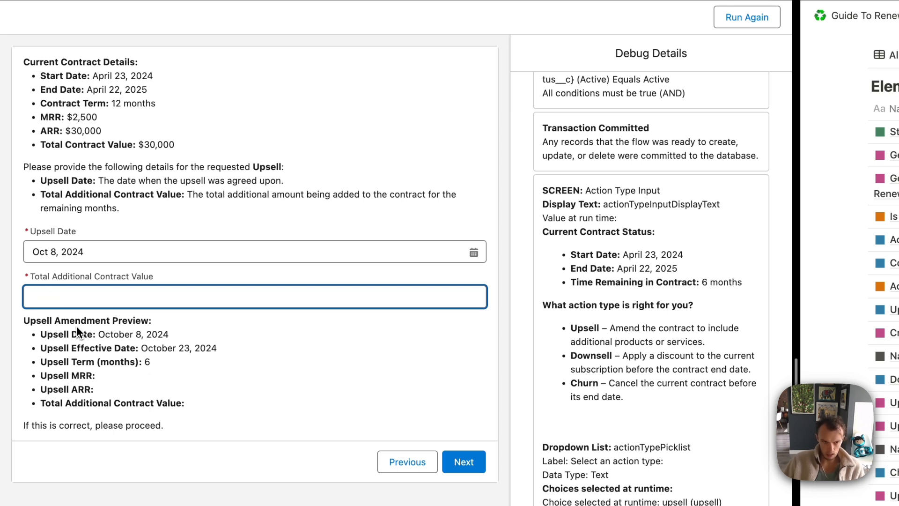
text(6000)
click(218, 395)
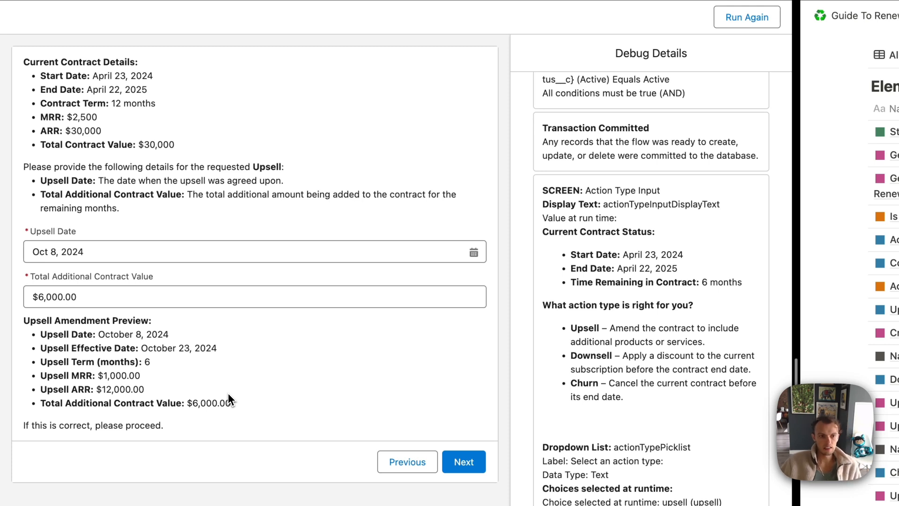
drag(104, 375, 157, 380)
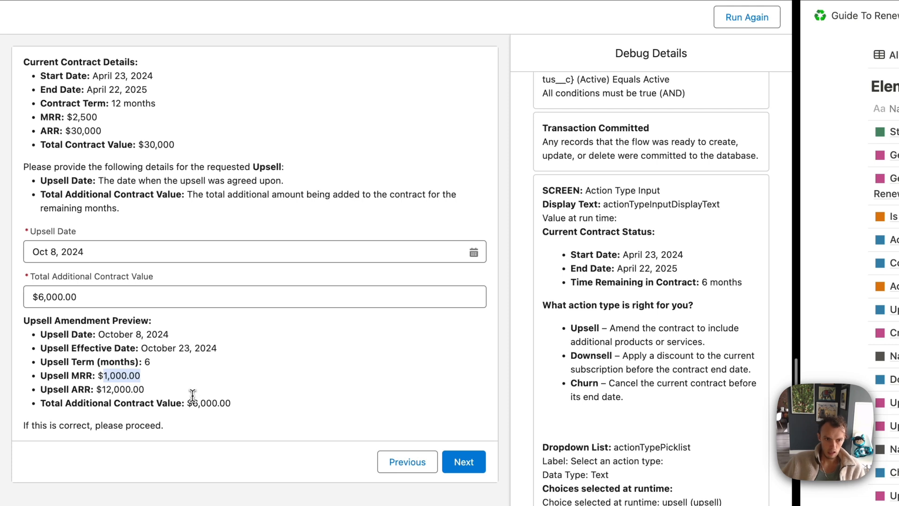
drag(192, 400, 273, 406)
click(272, 405)
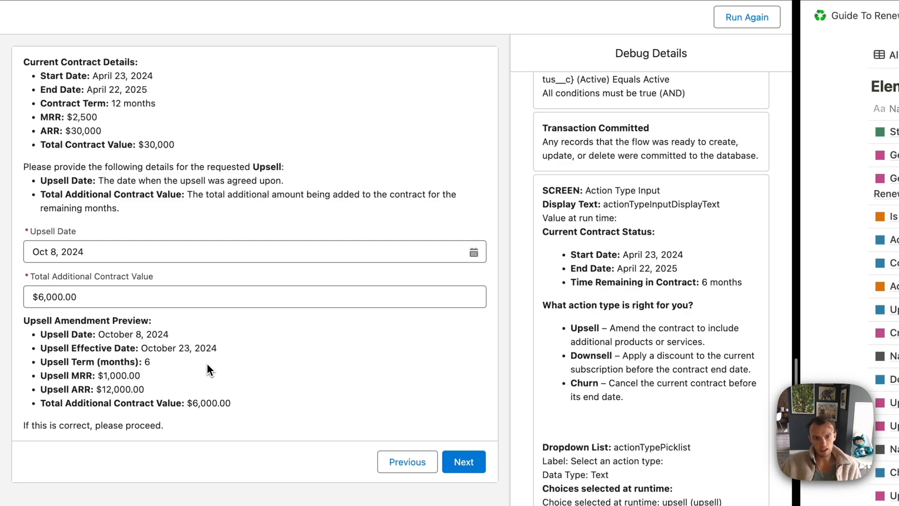
click(464, 462)
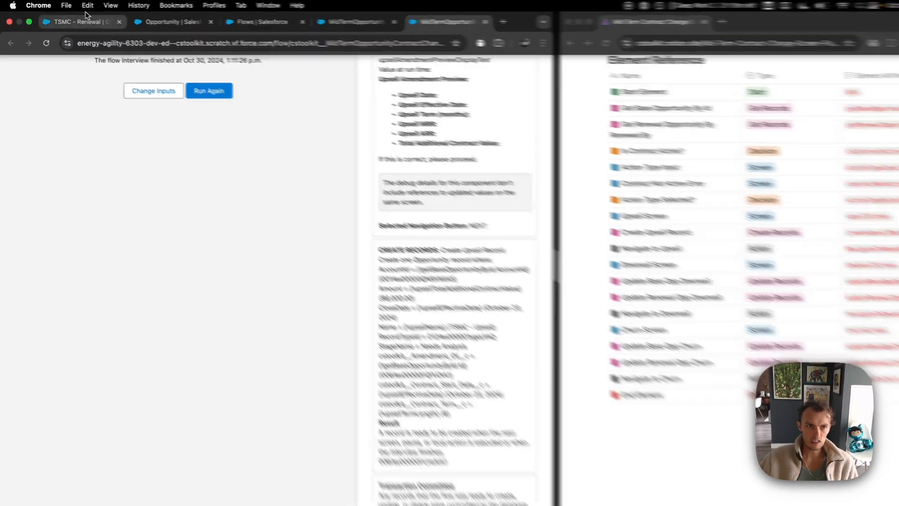
Open the new TSMC - Upsell from TSMC - Renewal and mark it Closed Won
click(85, 22)
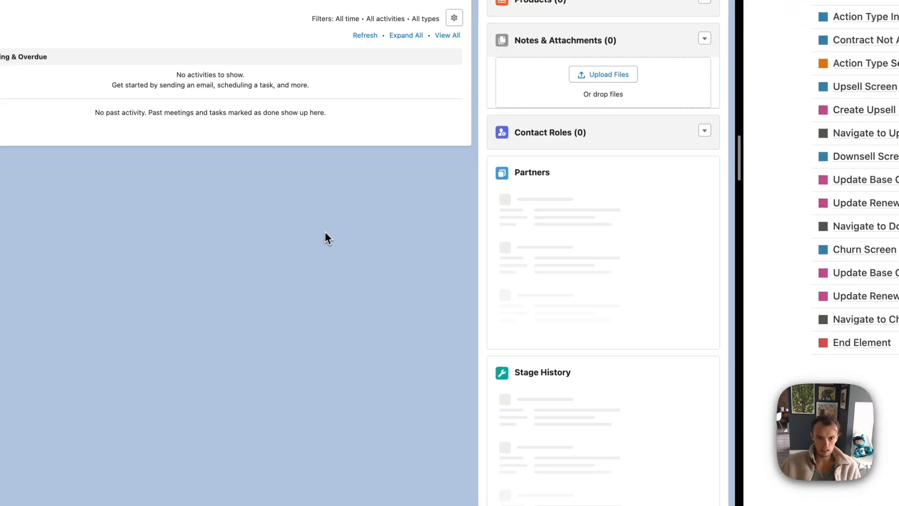
scroll(325, 231, down, 5)
mouse_move(518, 452)
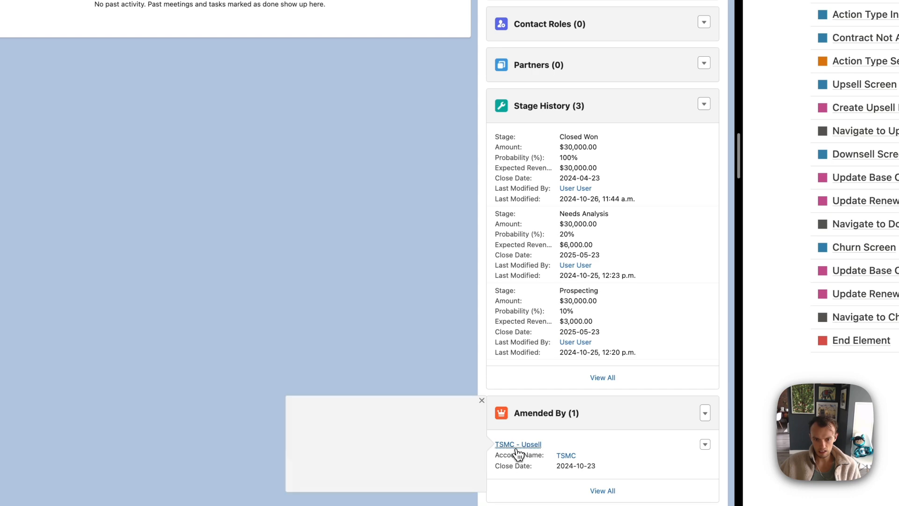
click(517, 449)
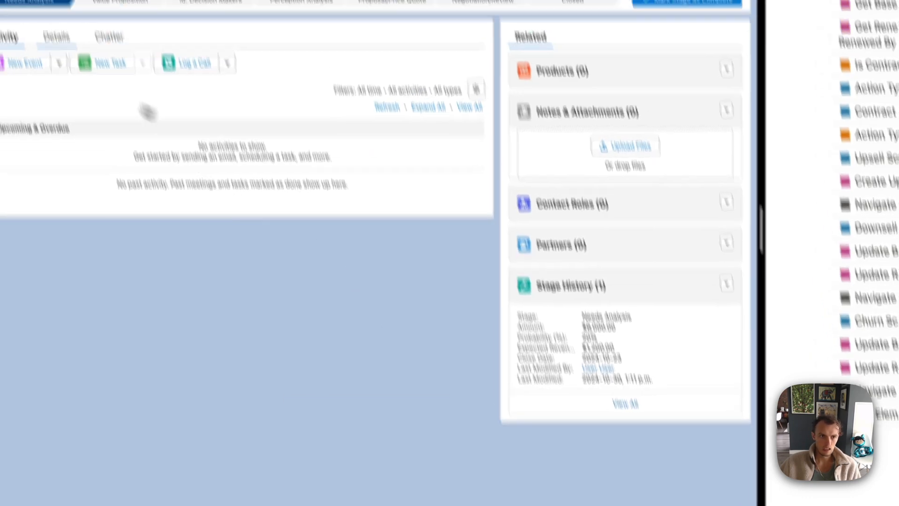
click(56, 36)
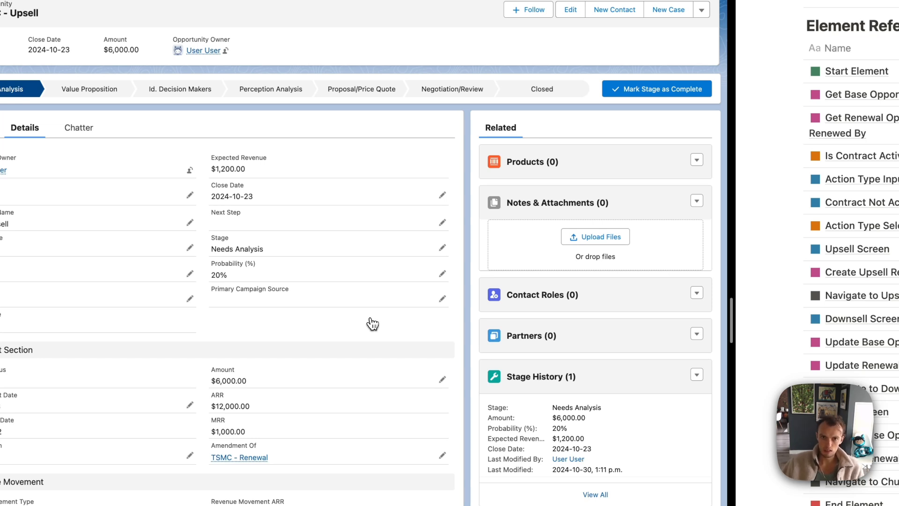
click(539, 90)
click(657, 89)
click(218, 320)
click(193, 336)
click(428, 367)
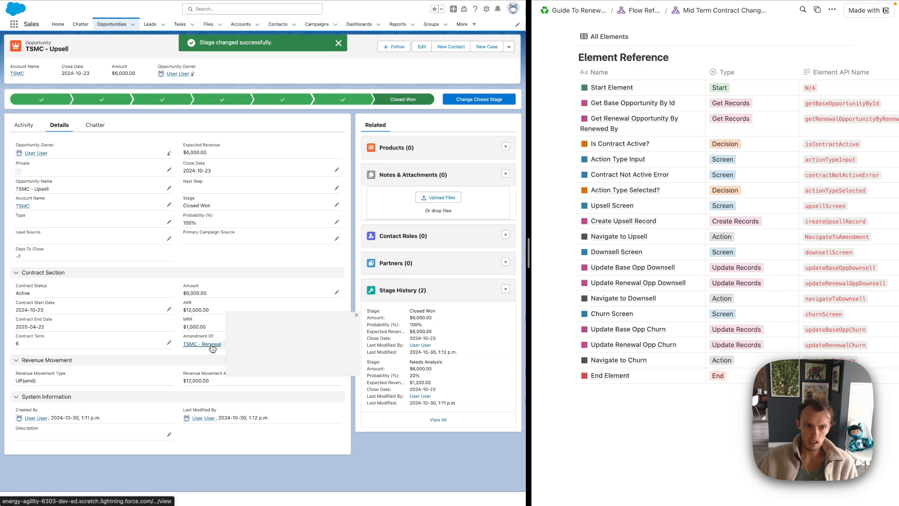
Follow the renewal links back to the original TSMC - Renewal to review it
click(211, 345)
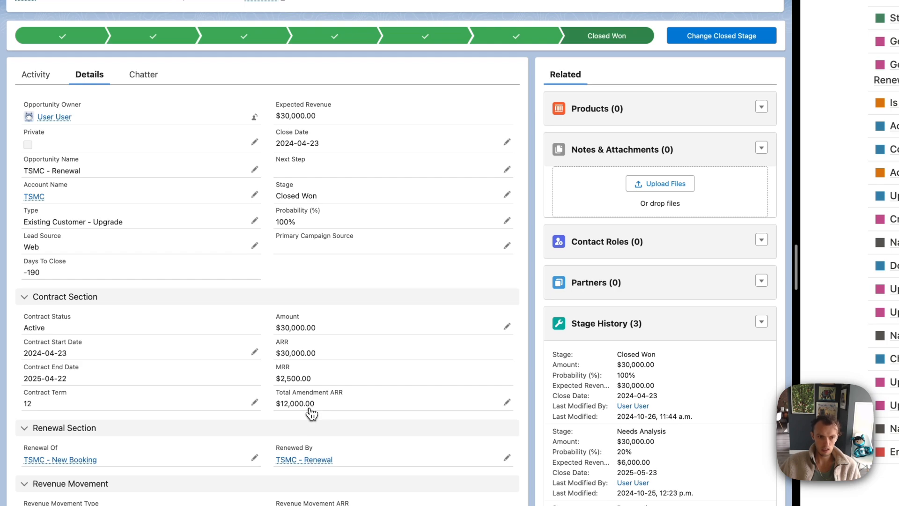
scroll(311, 414, down, 1)
click(311, 412)
click(99, 89)
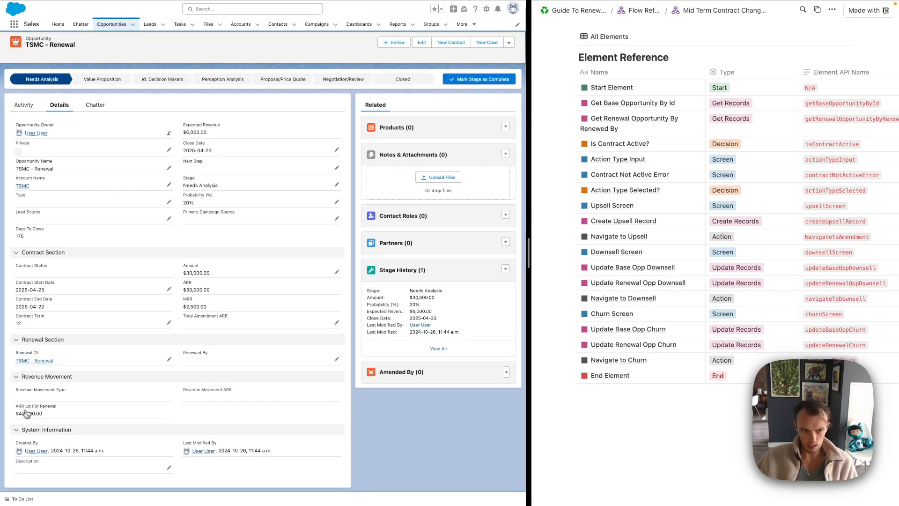
click(43, 360)
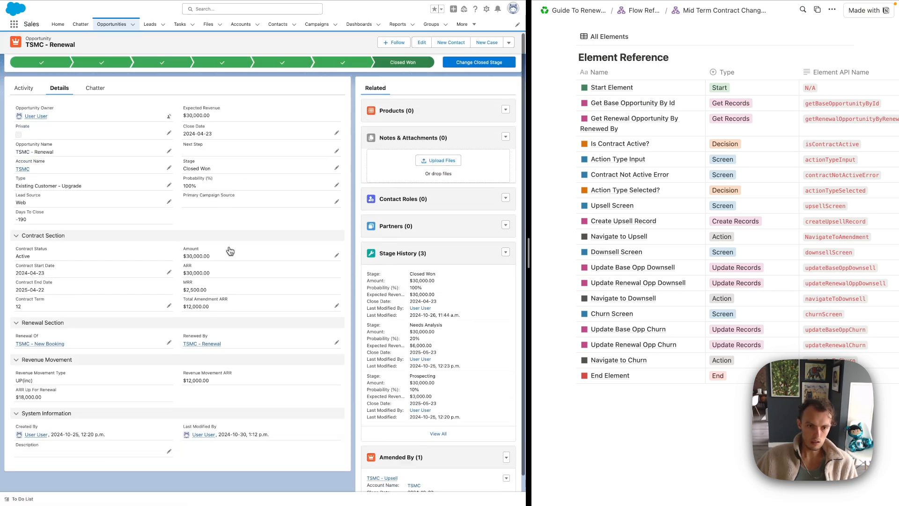
mouse_move(275, 9)
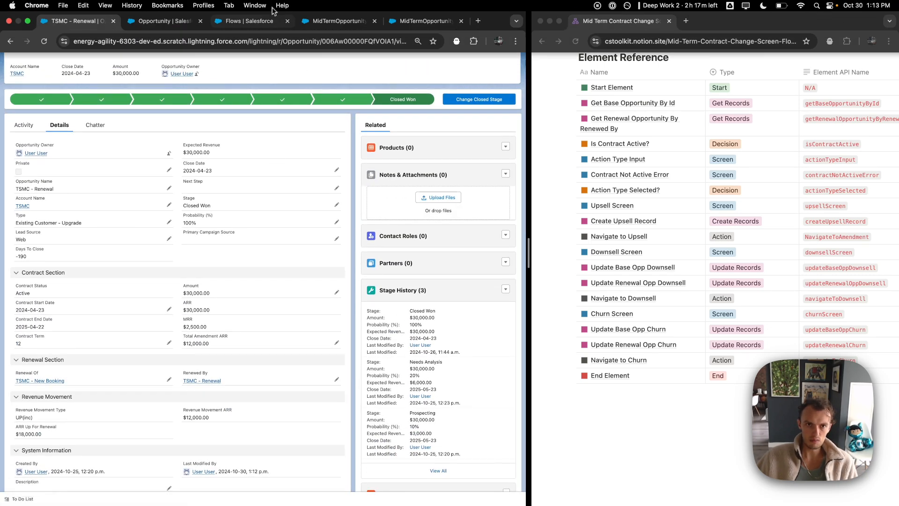
click(337, 20)
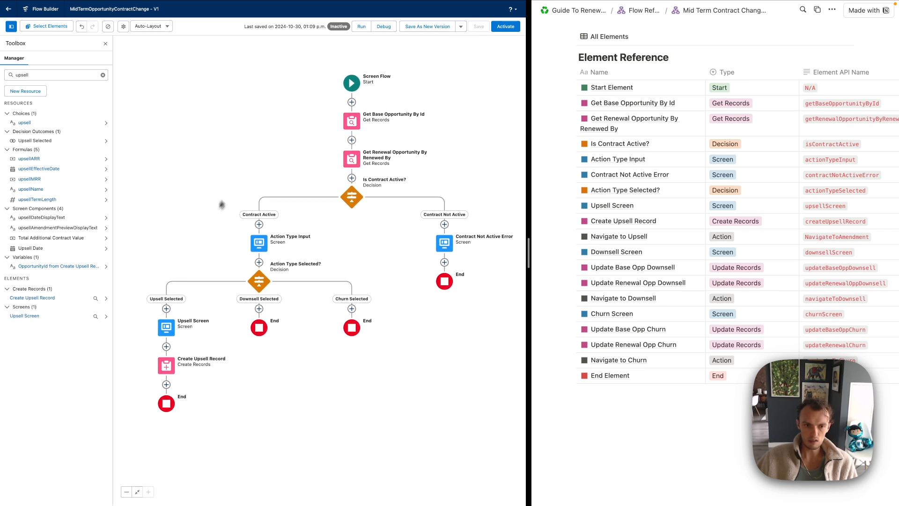